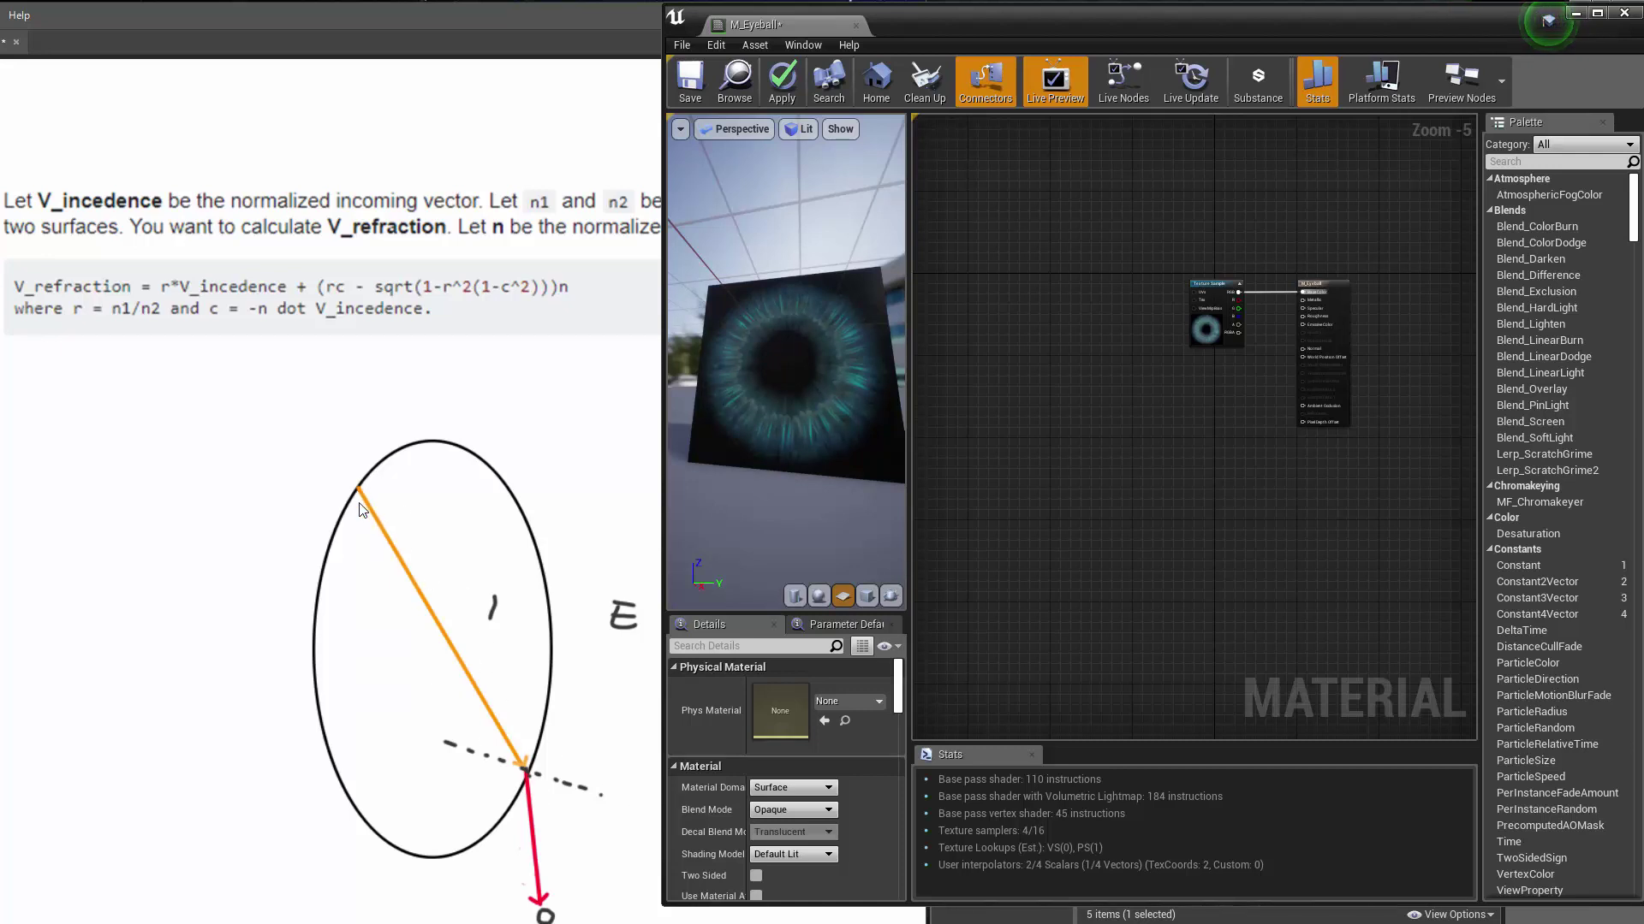
Step: Add a CameraVectorWS node in an empty area of the graph, away from the Texture Sample node
scroll(1102, 326, up, 1)
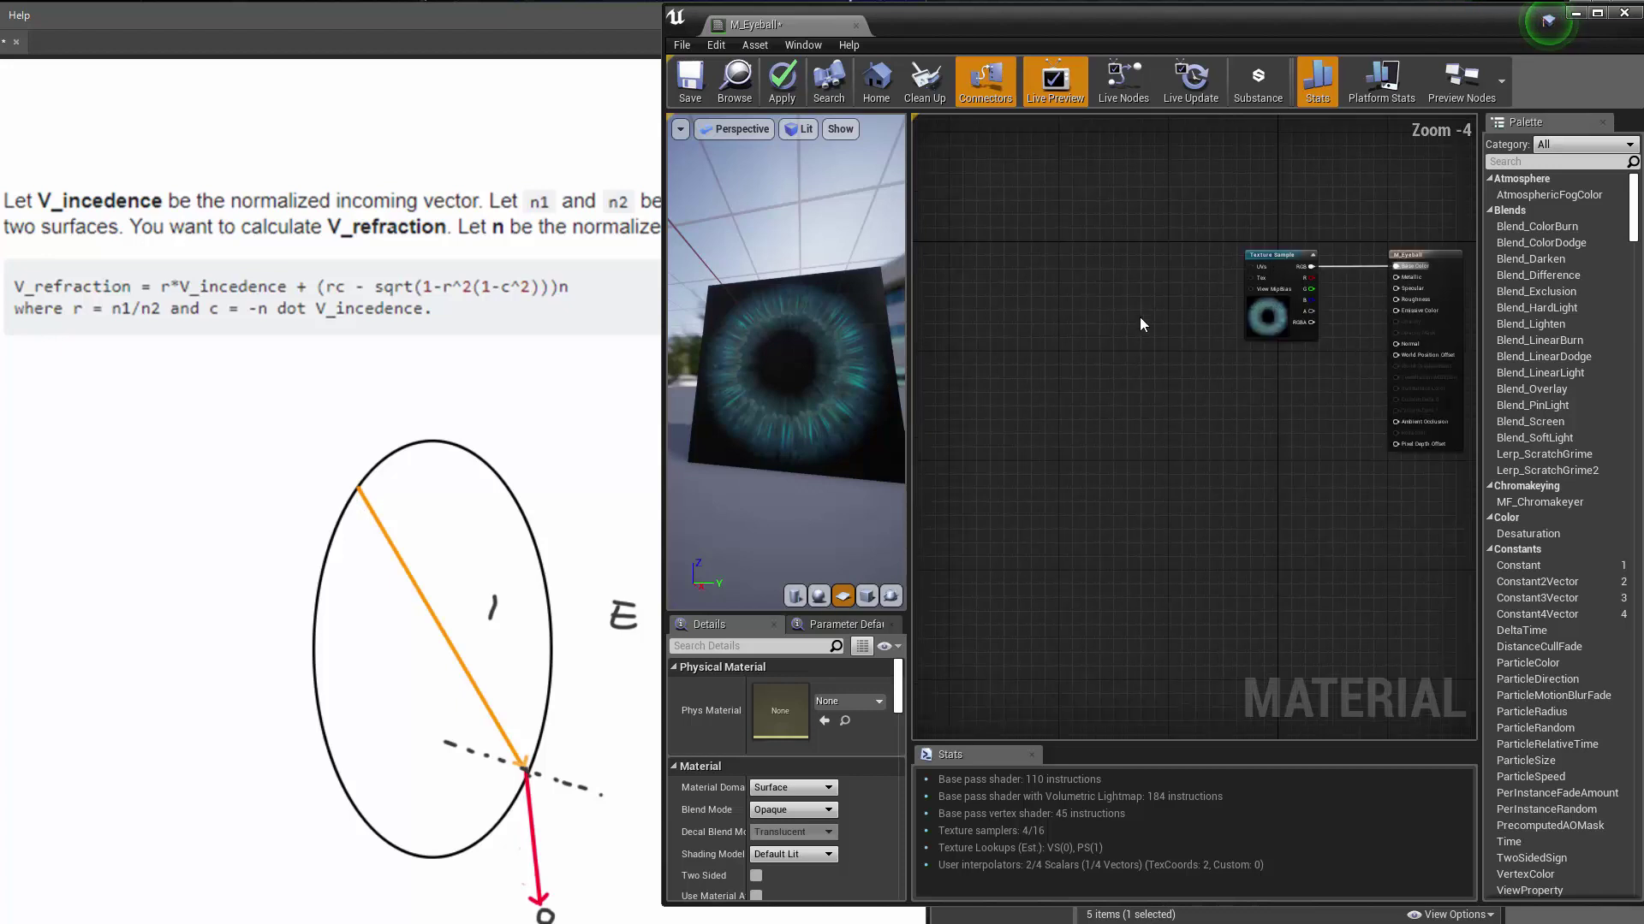
scroll(1037, 291, up, 1)
right_drag(1038, 291, 1187, 322)
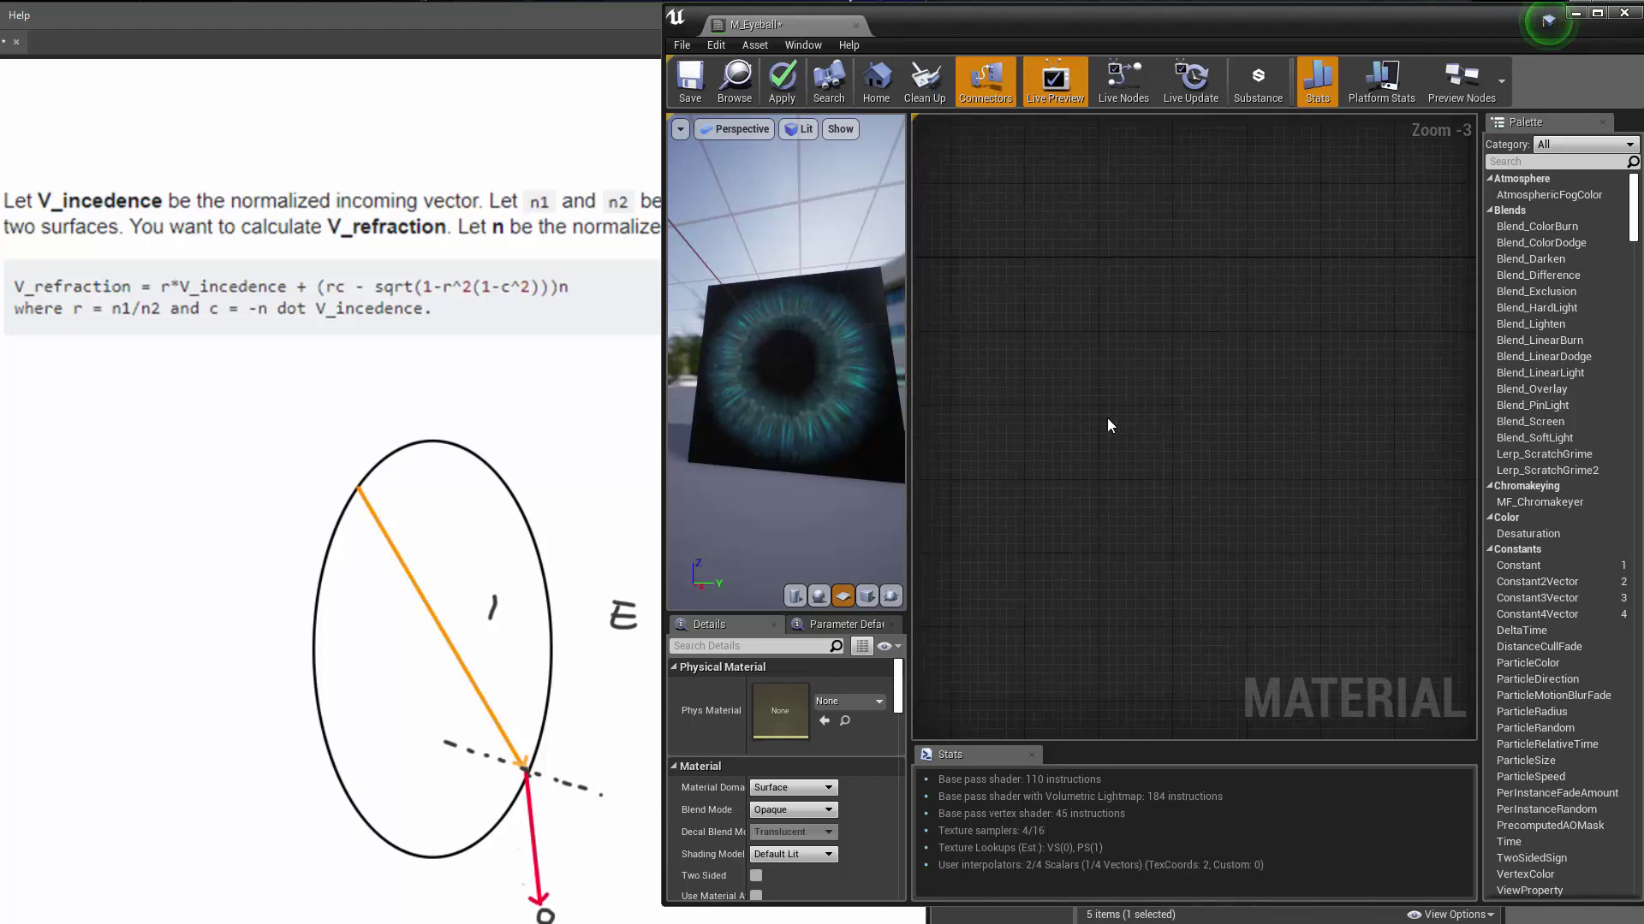
right_click(1057, 417)
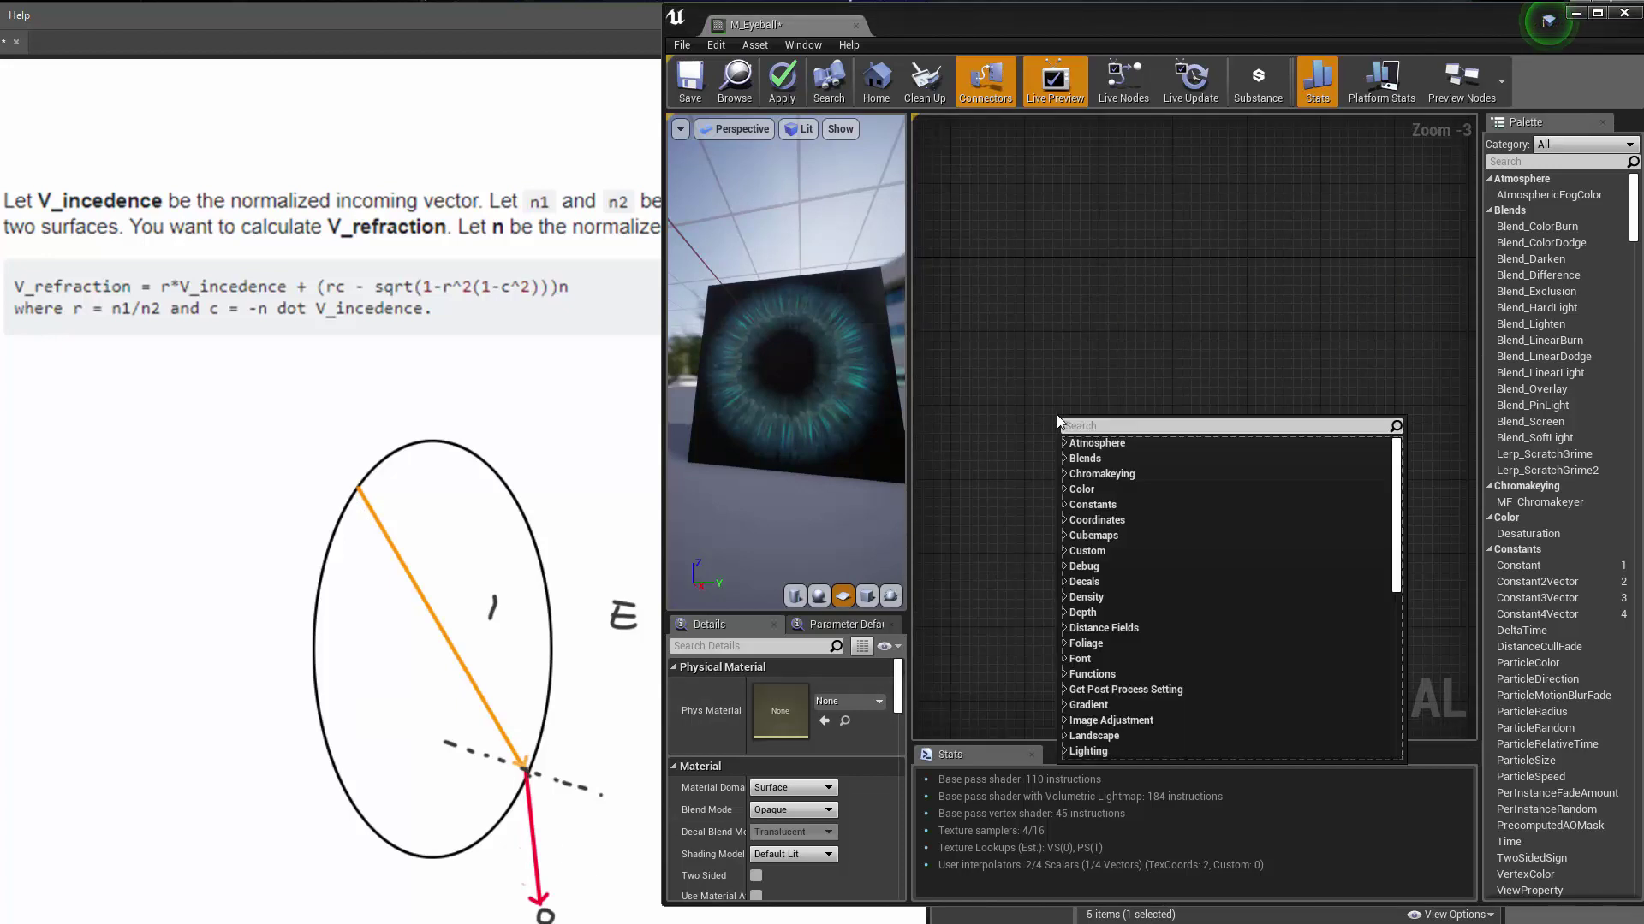
right_click(1140, 322)
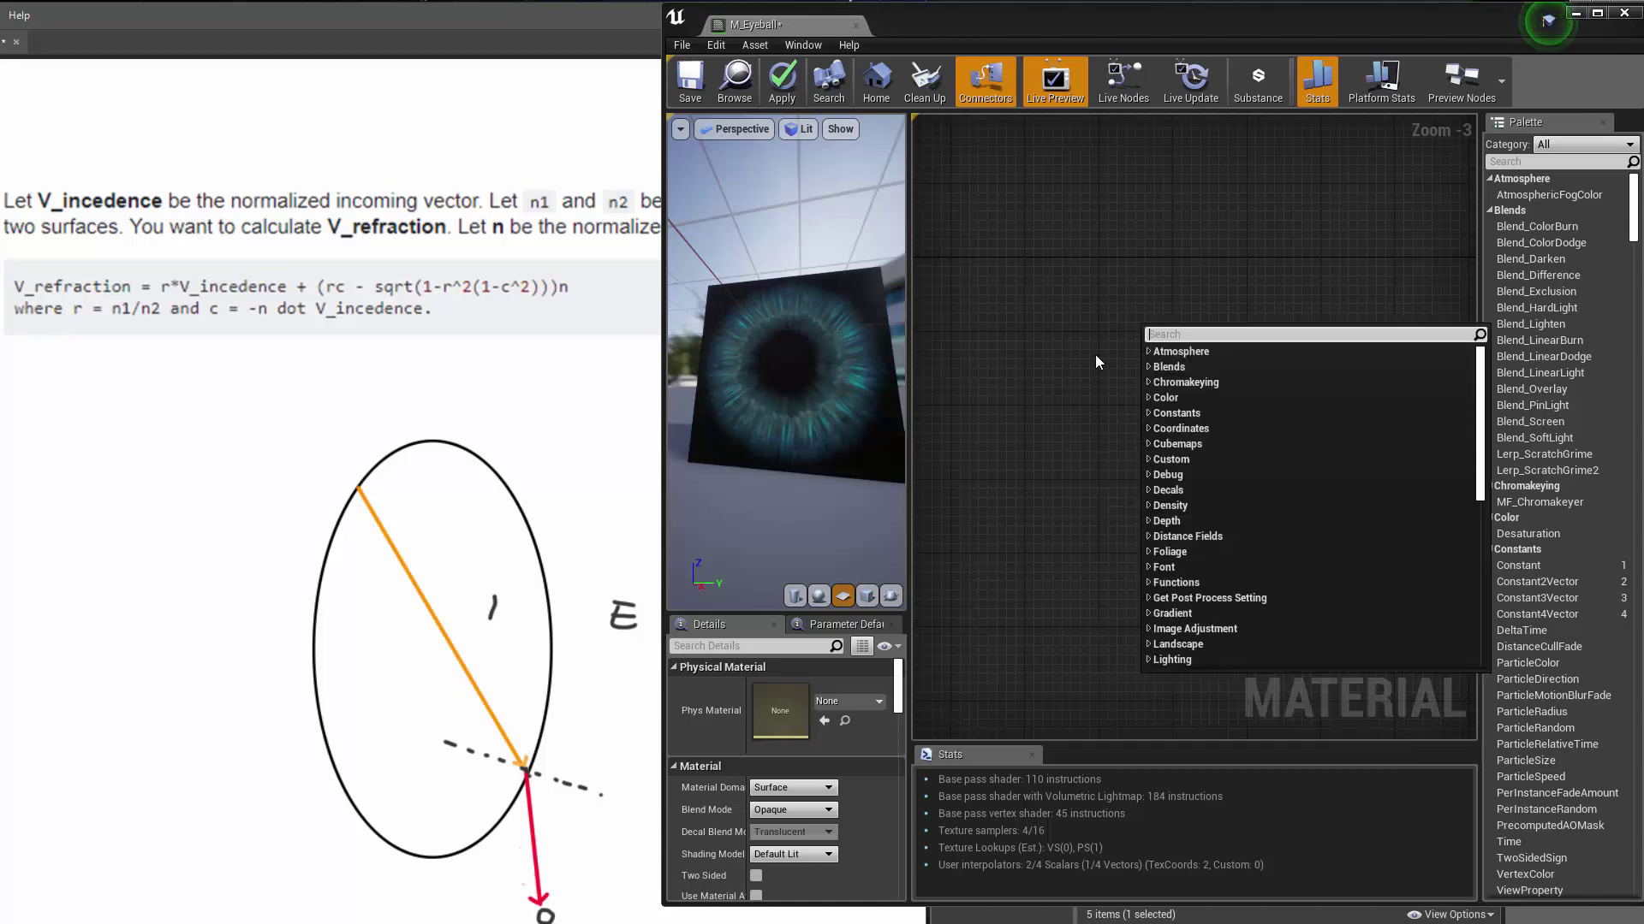
text(camerav)
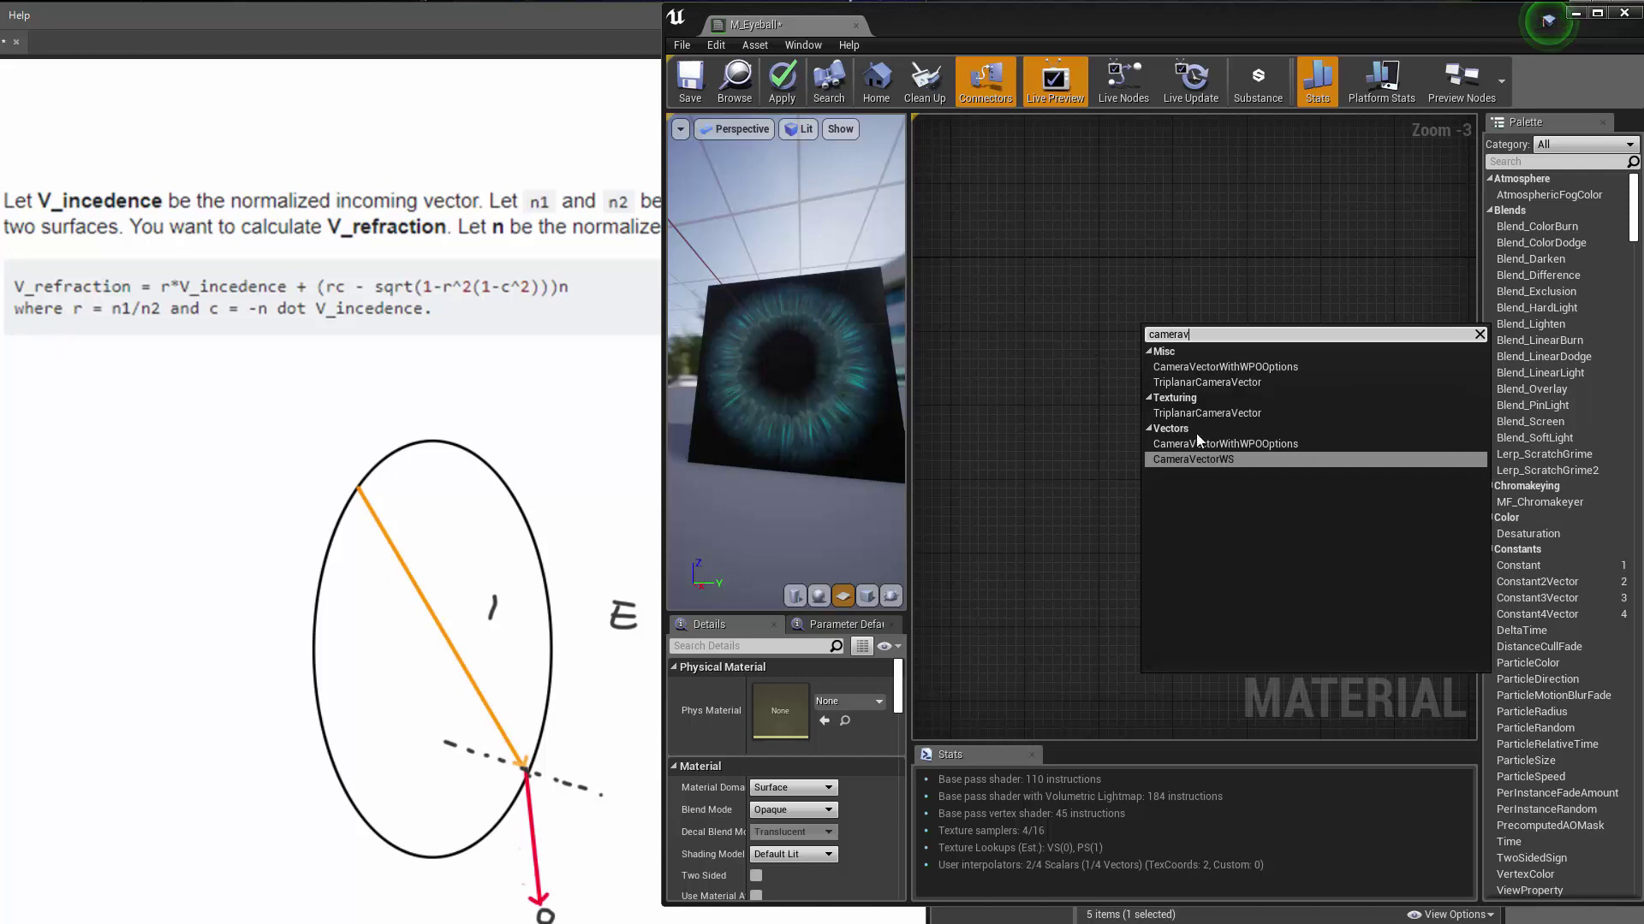
click(1216, 460)
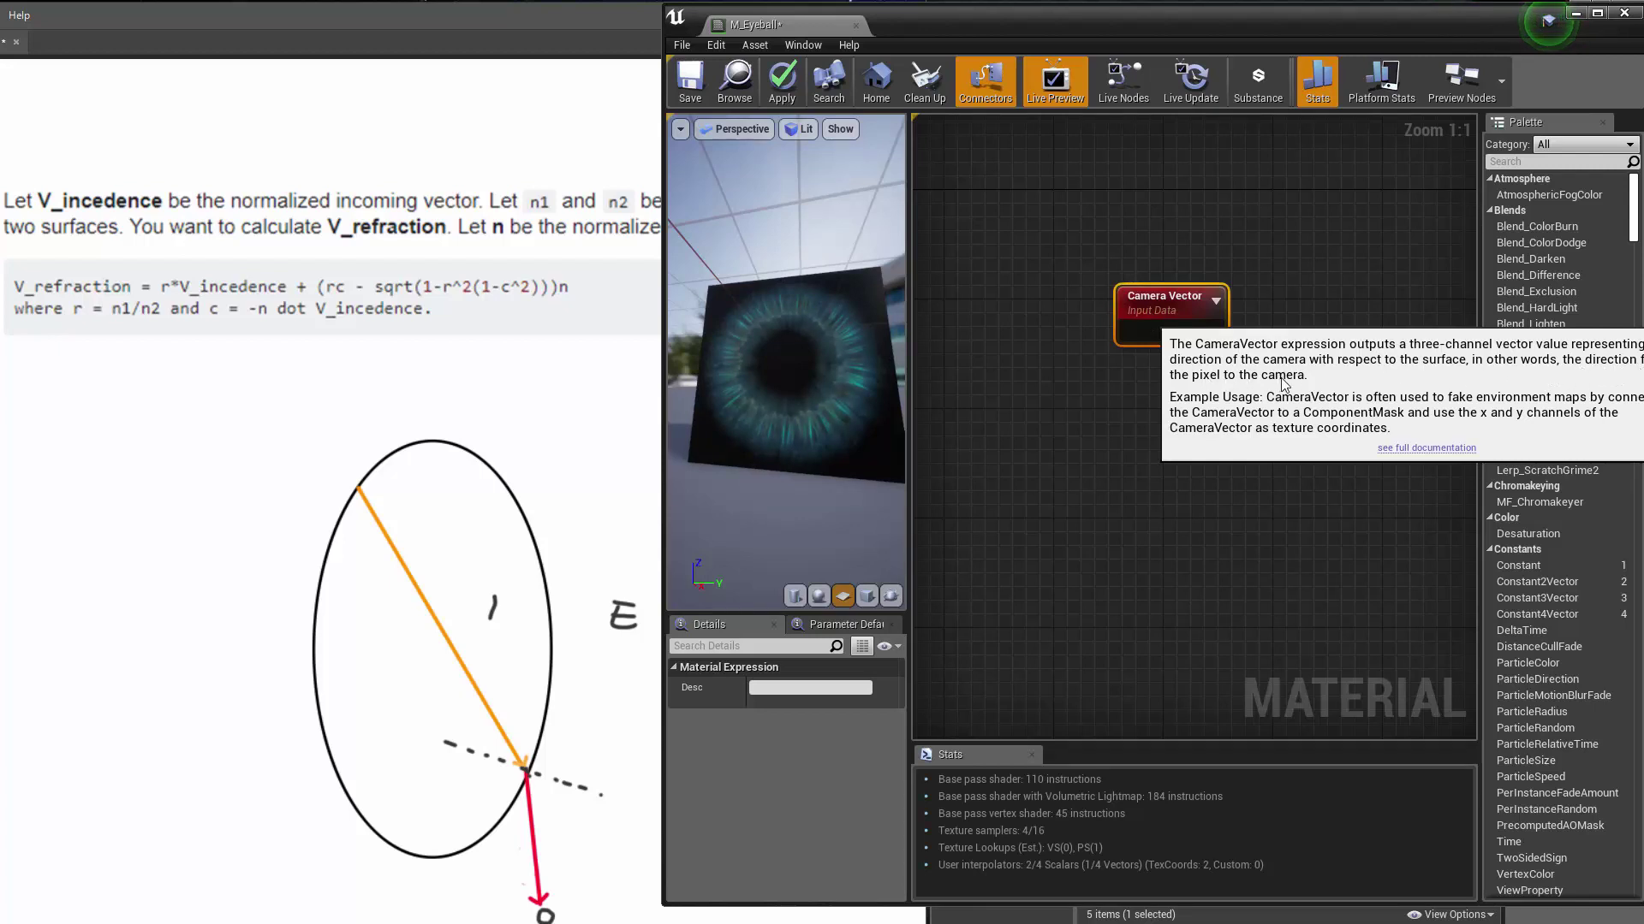
Step: Preview the Camera Vector node on the plane and examine its colours against the axes from several angles
right_click(1170, 310)
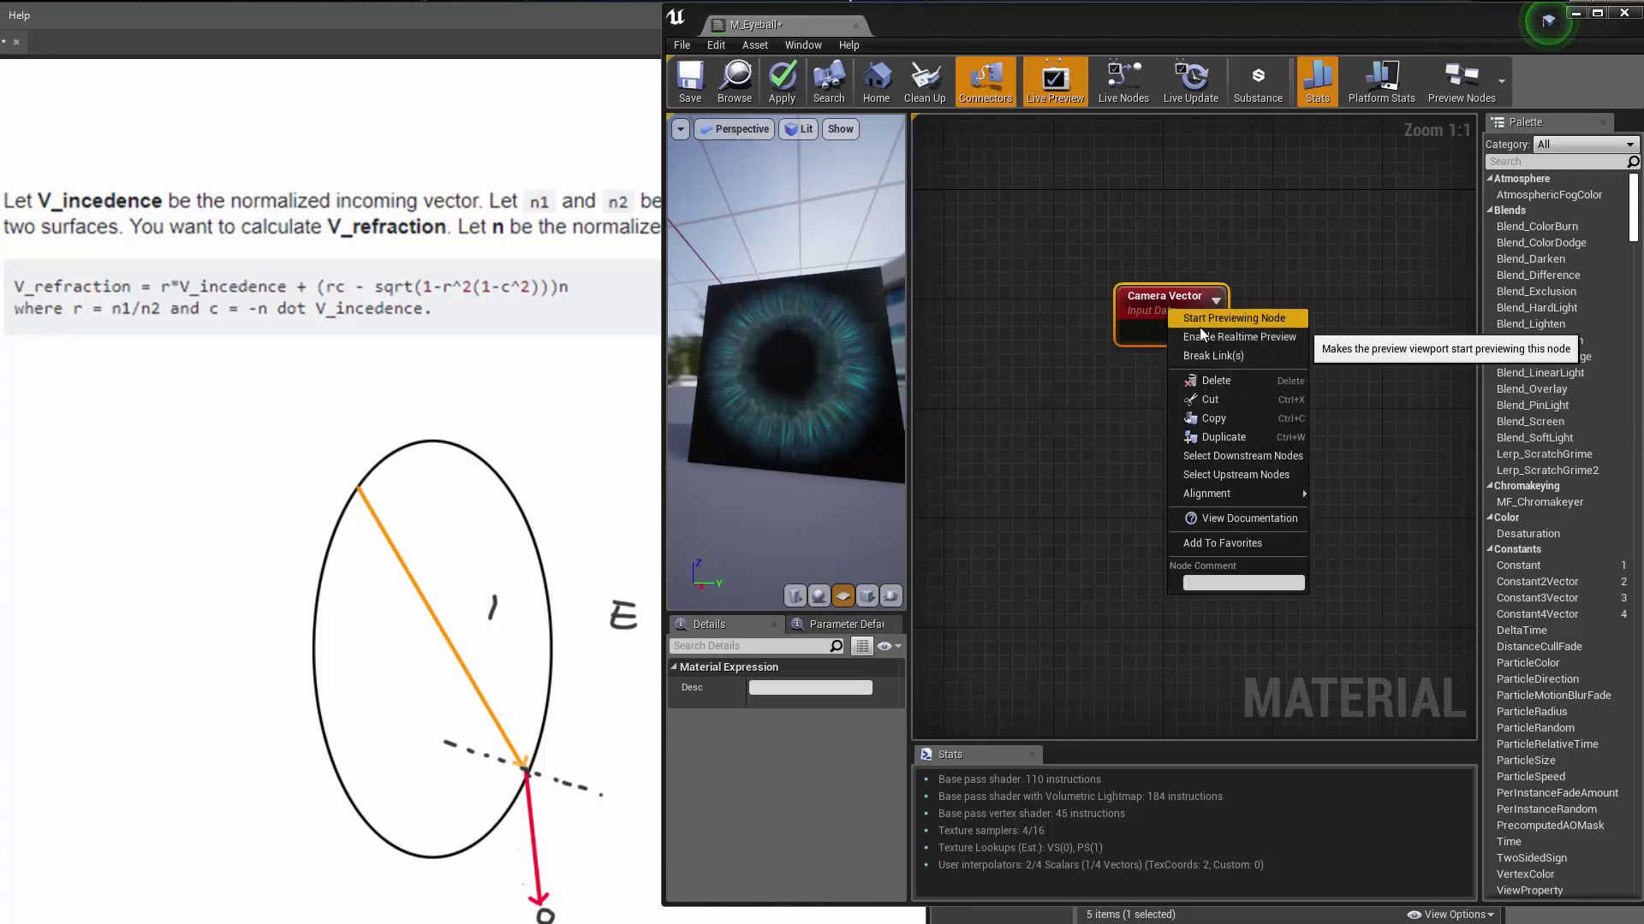
click(1200, 326)
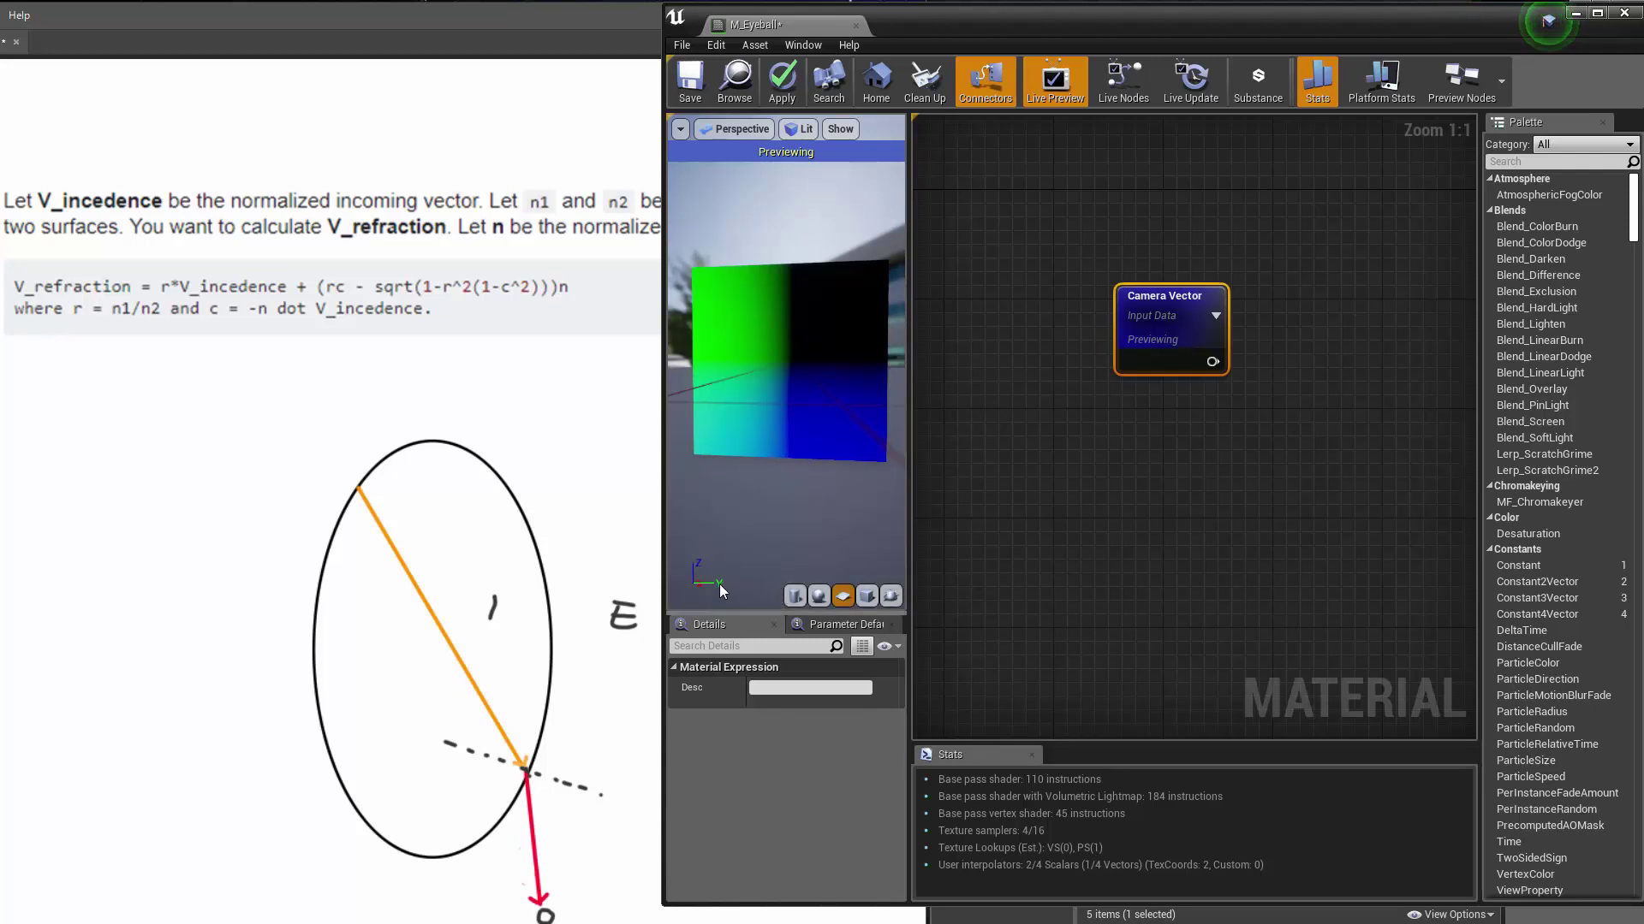
drag(723, 591, 719, 517)
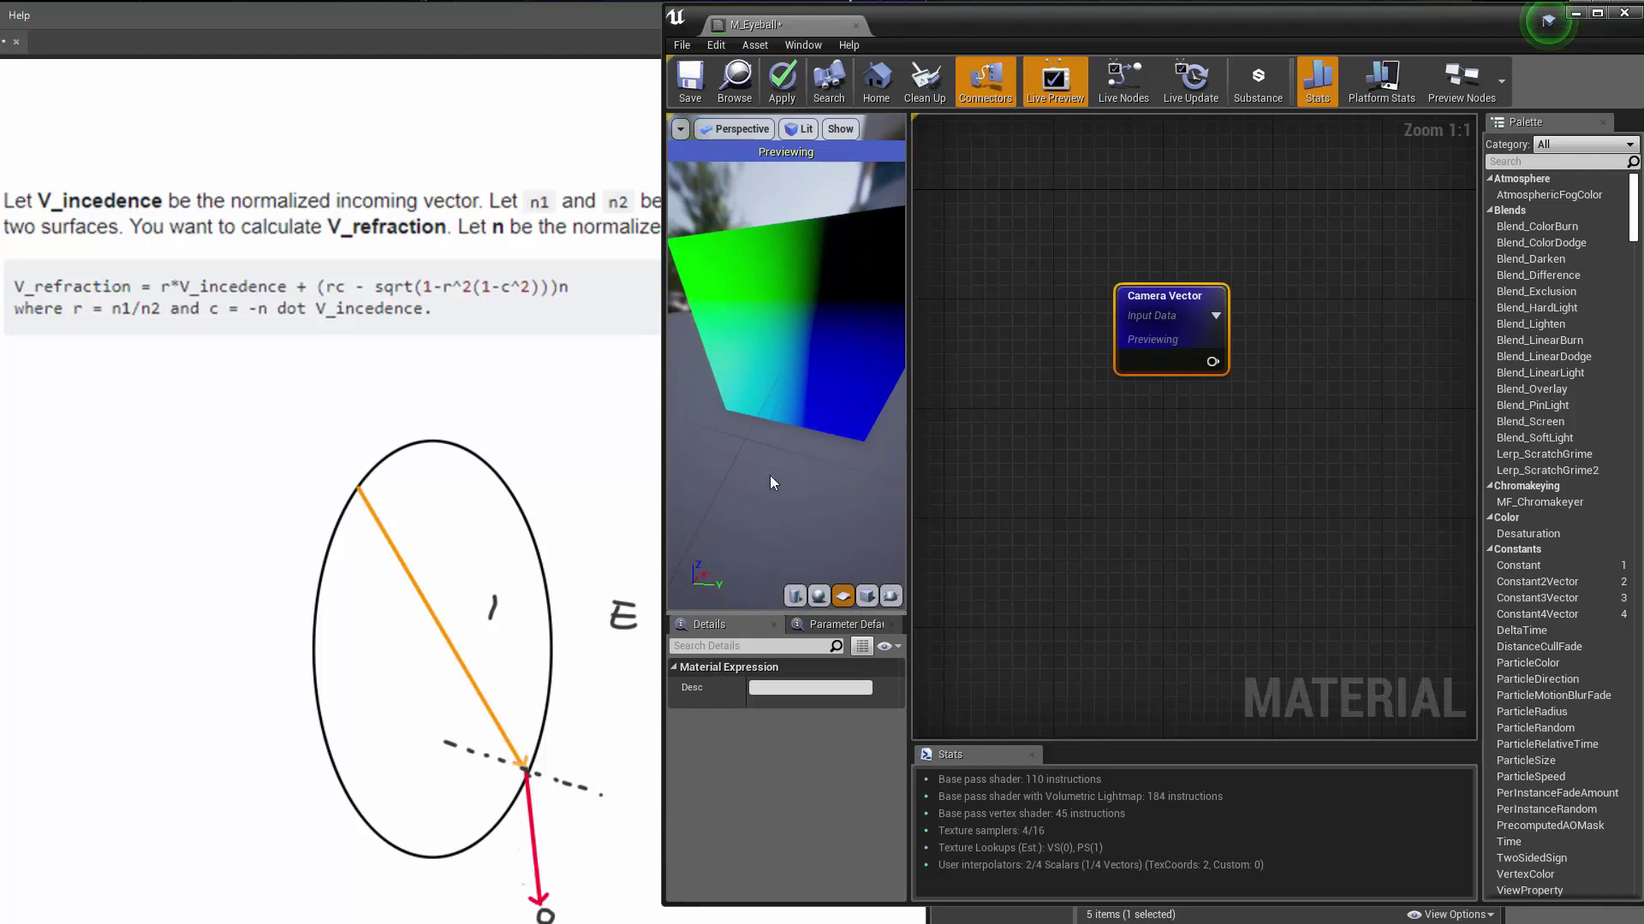
drag(789, 371, 809, 428)
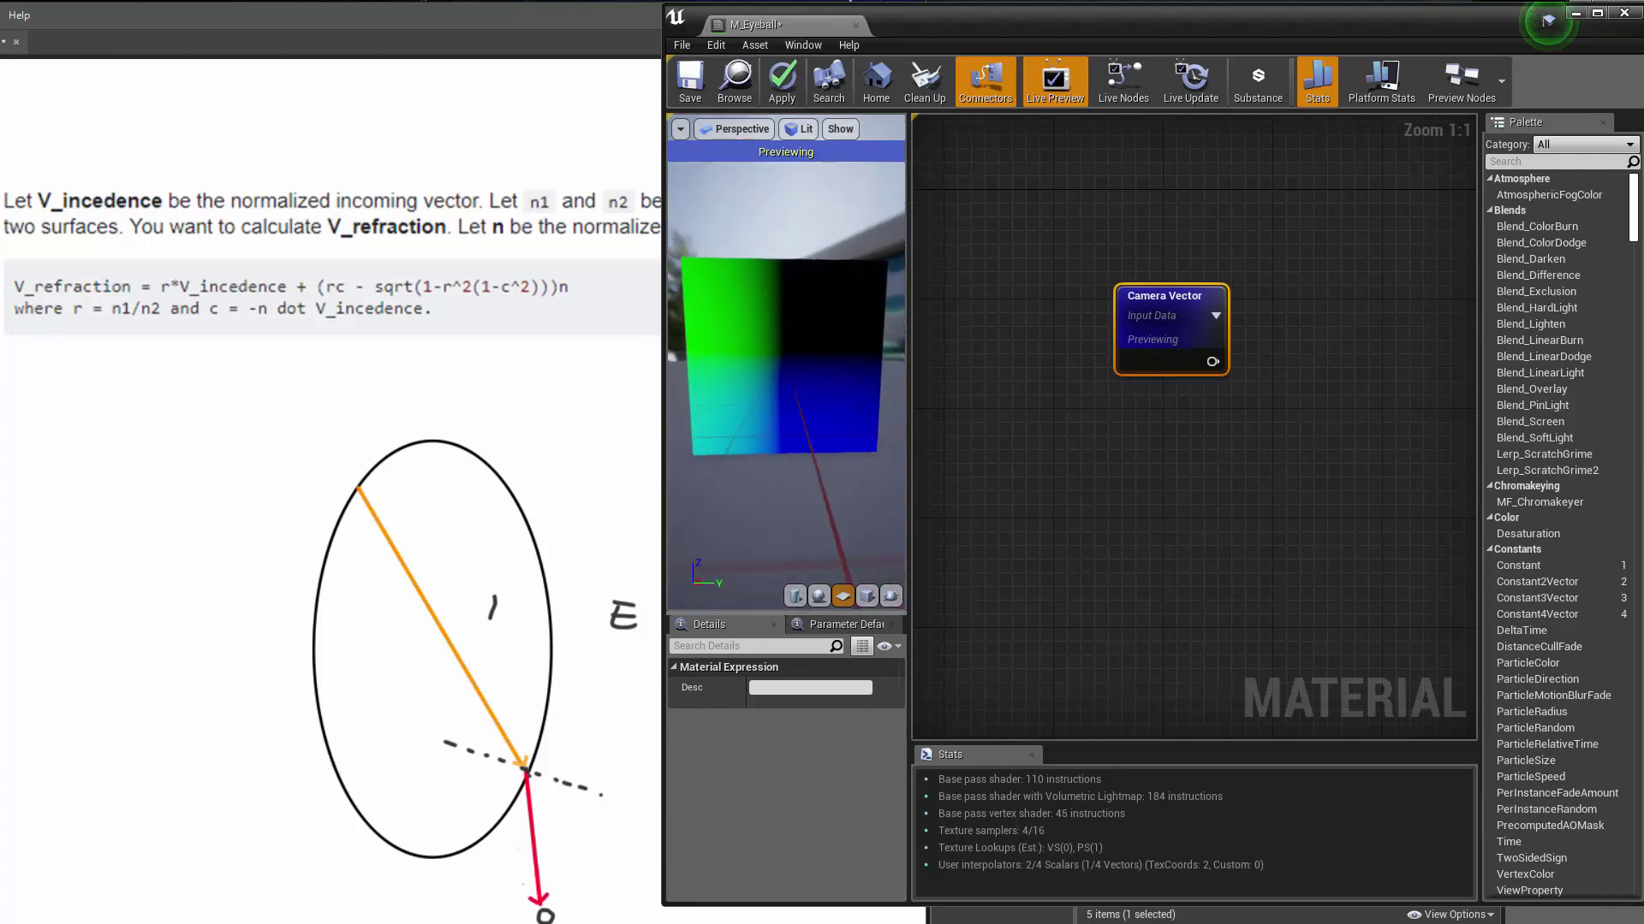
drag(694, 463, 850, 462)
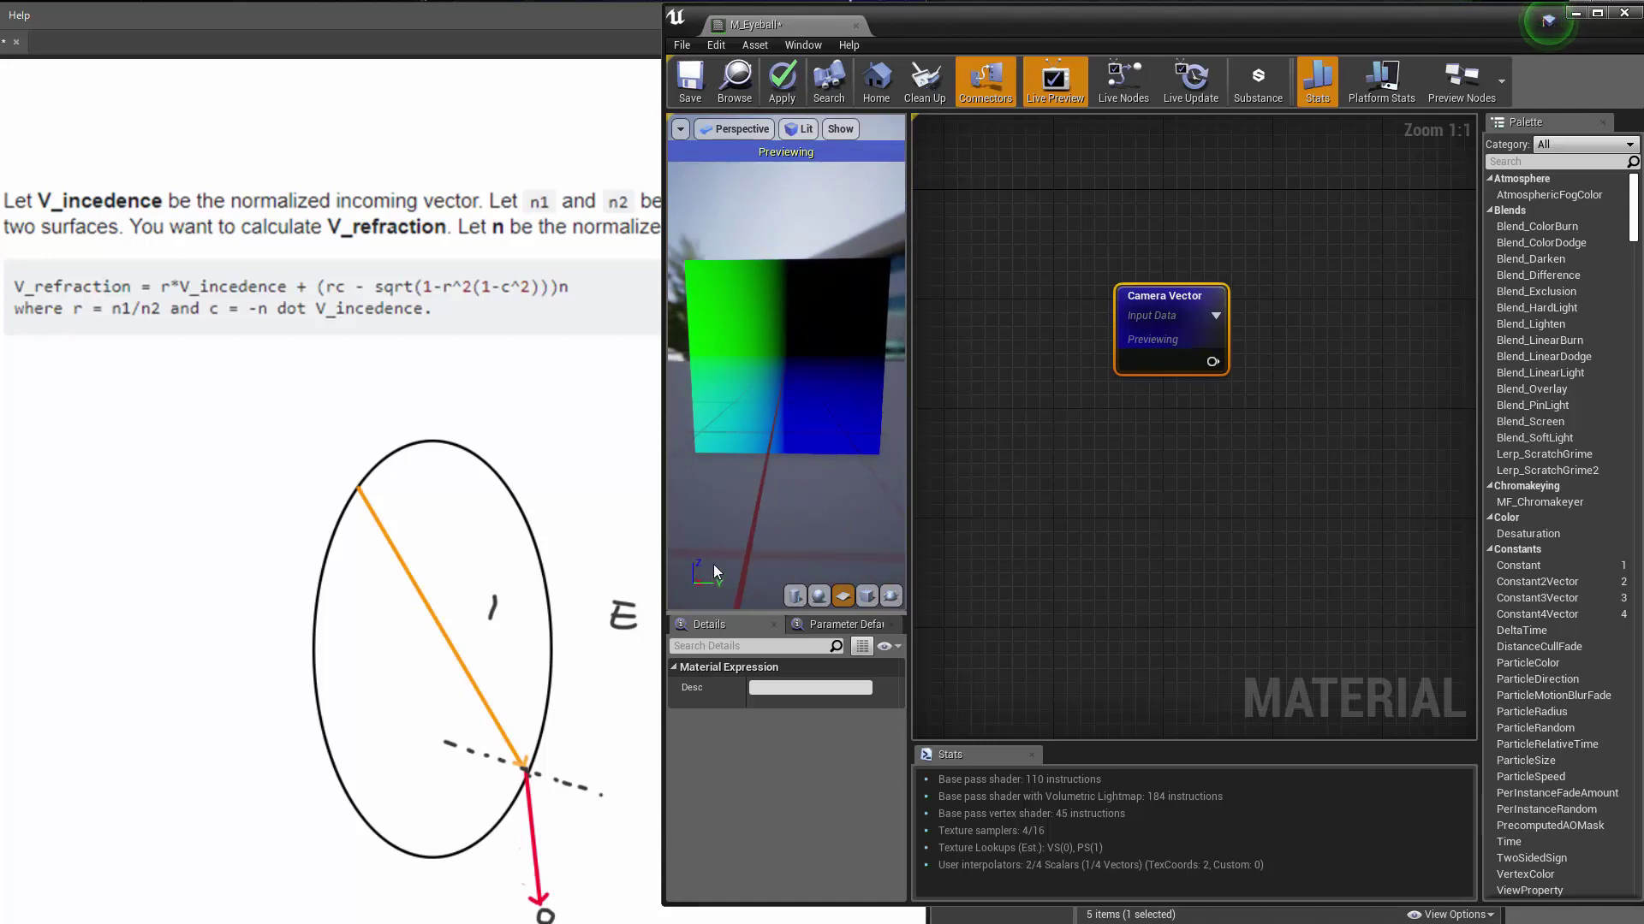
drag(795, 500, 796, 500)
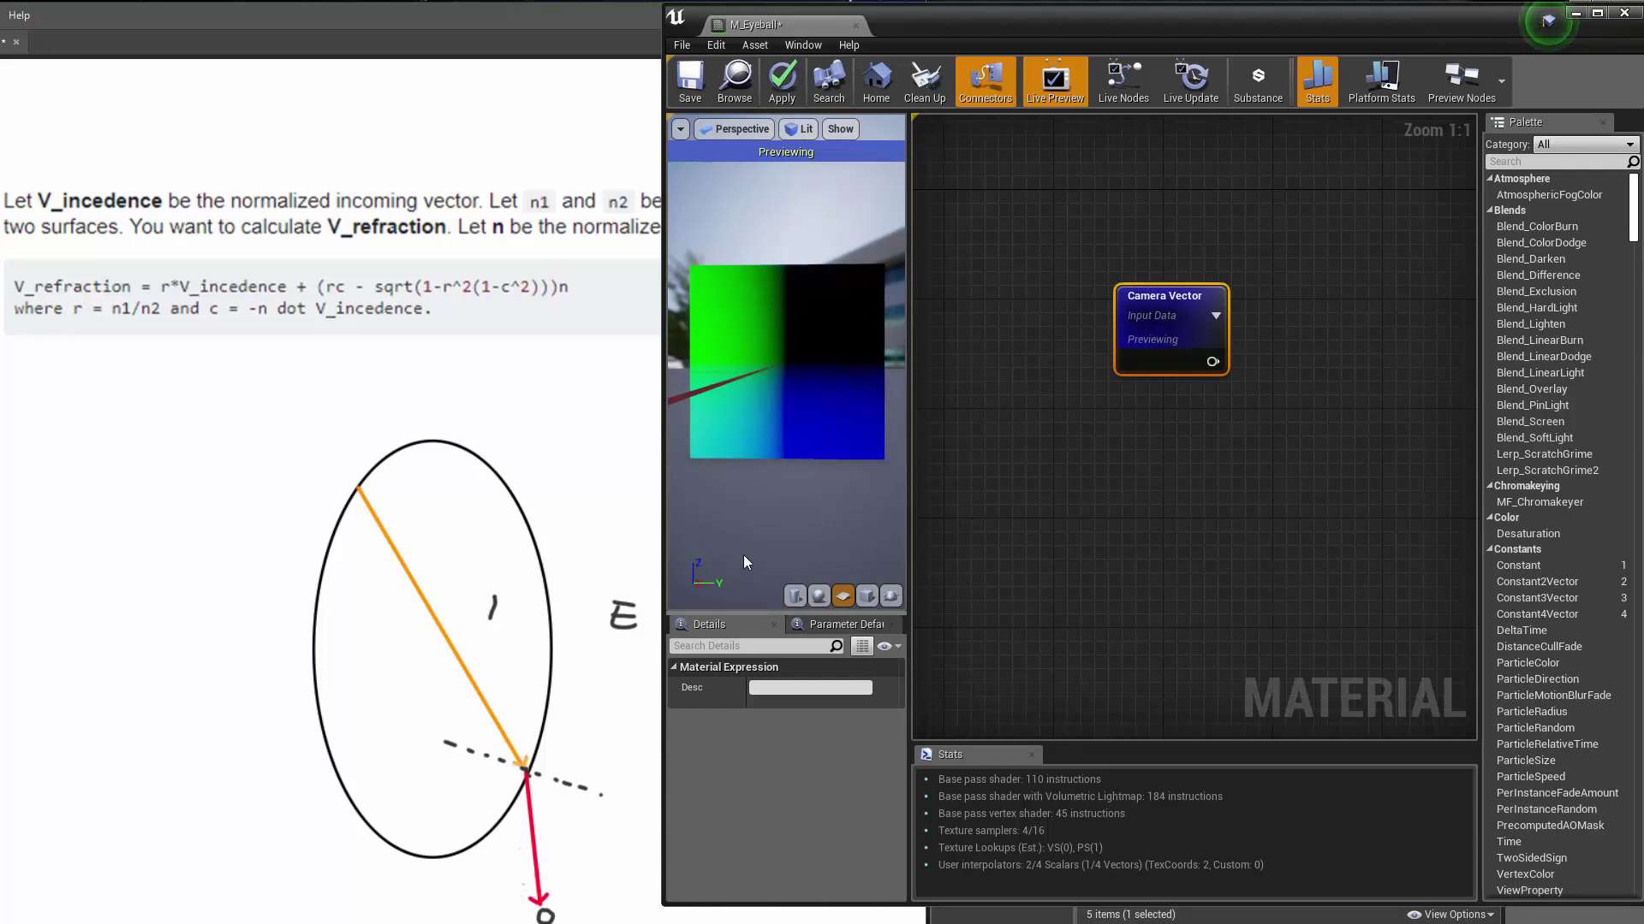
drag(743, 561, 774, 527)
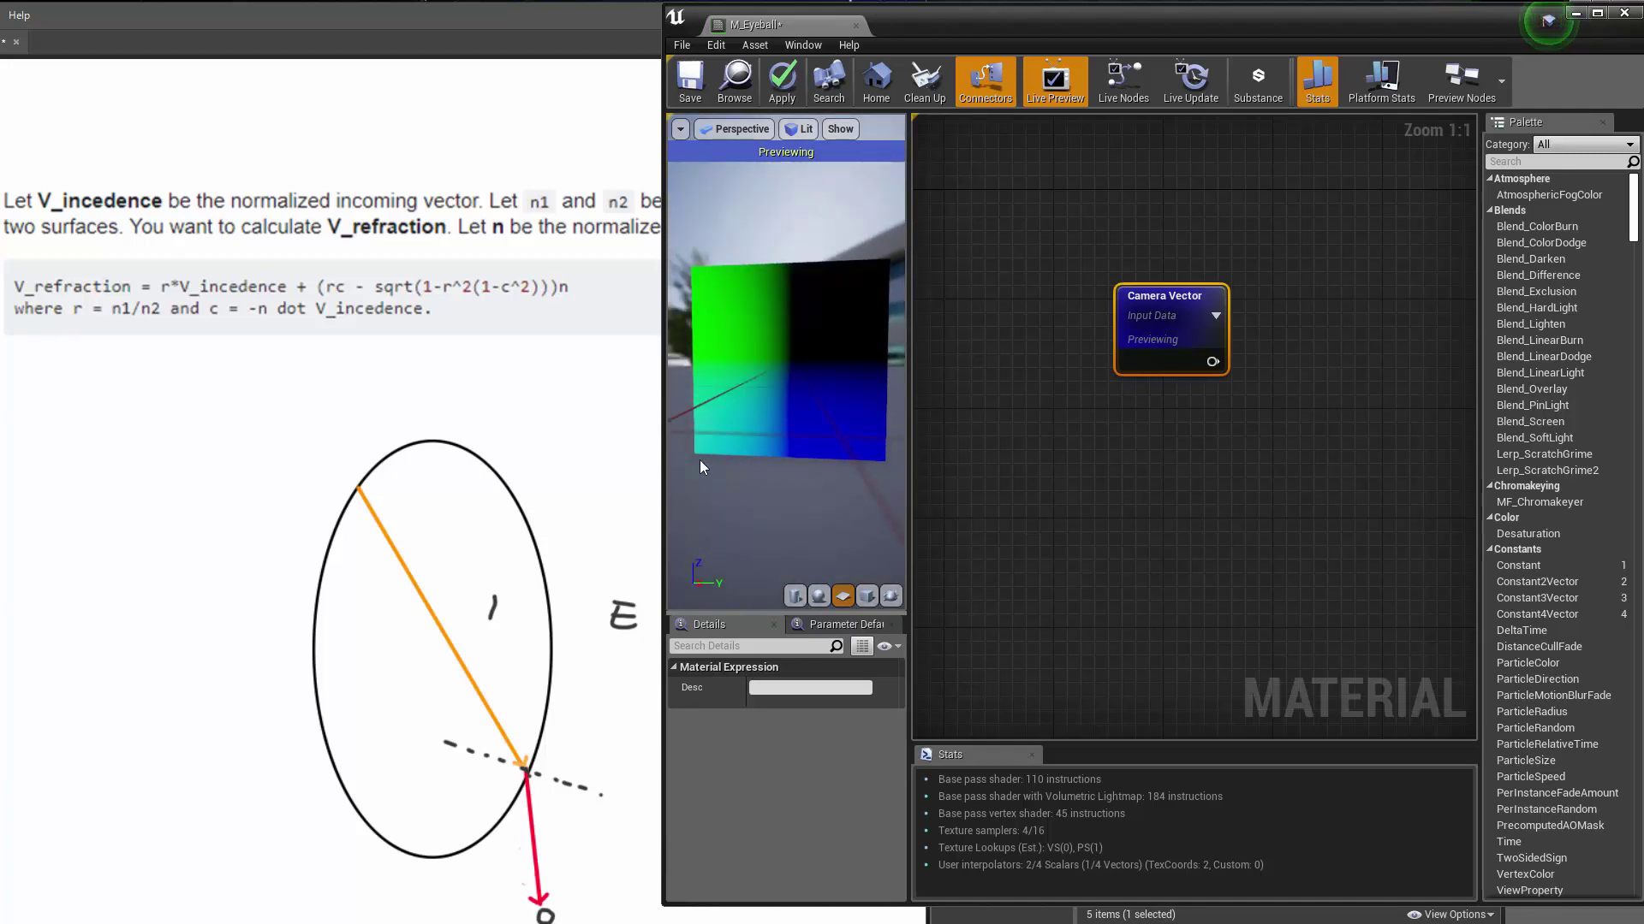
drag(707, 531, 707, 531)
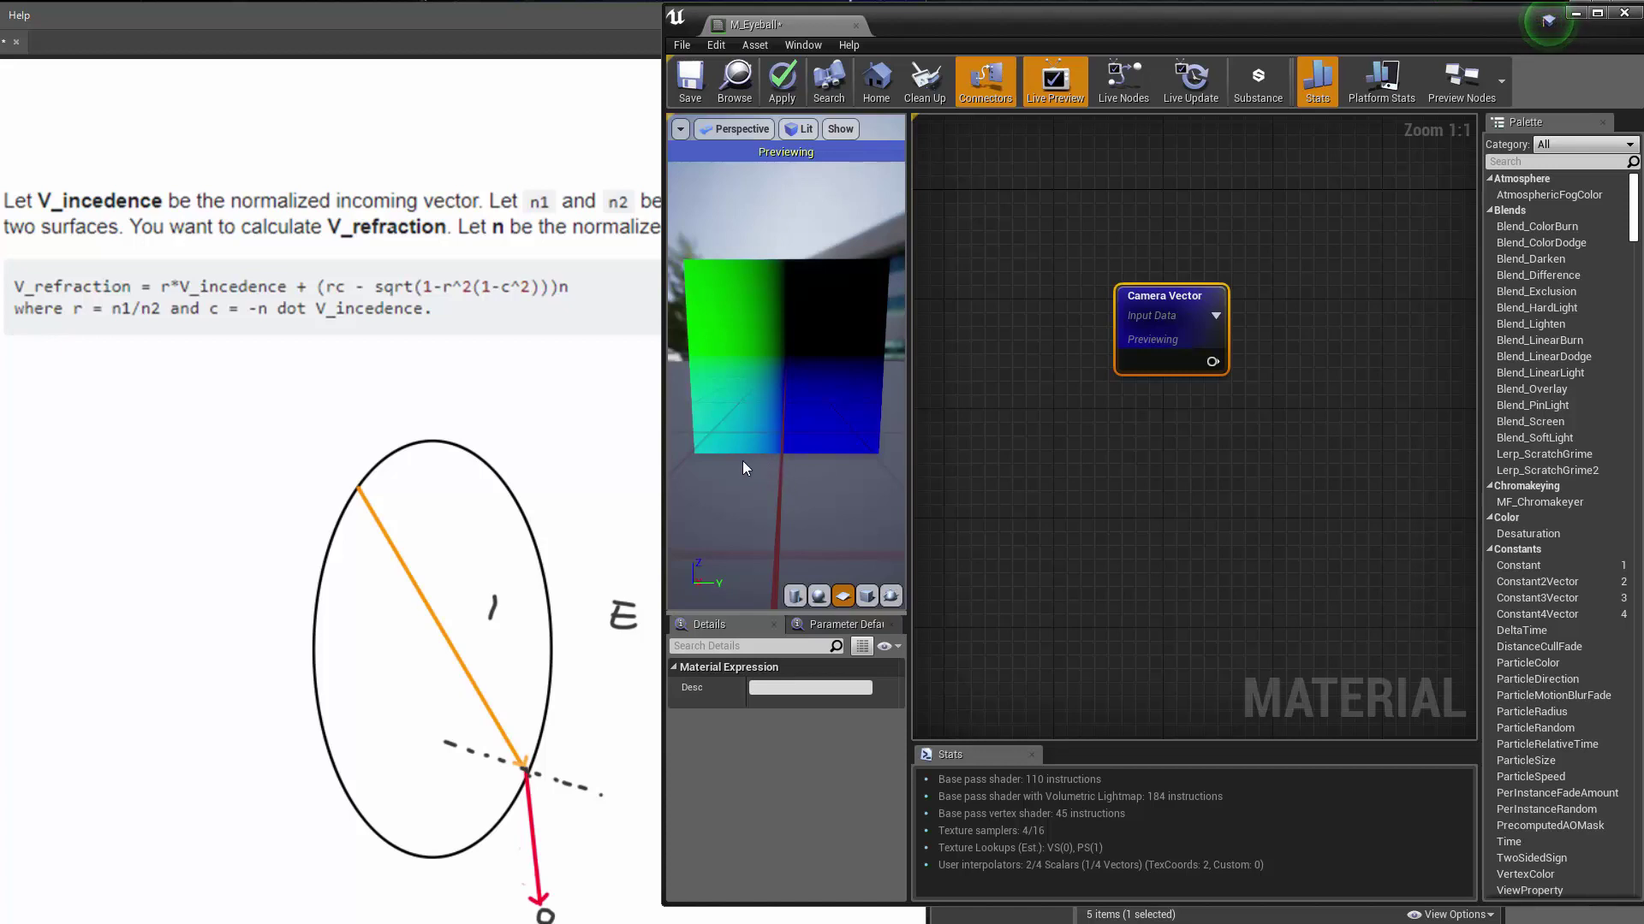
drag(744, 392, 713, 279)
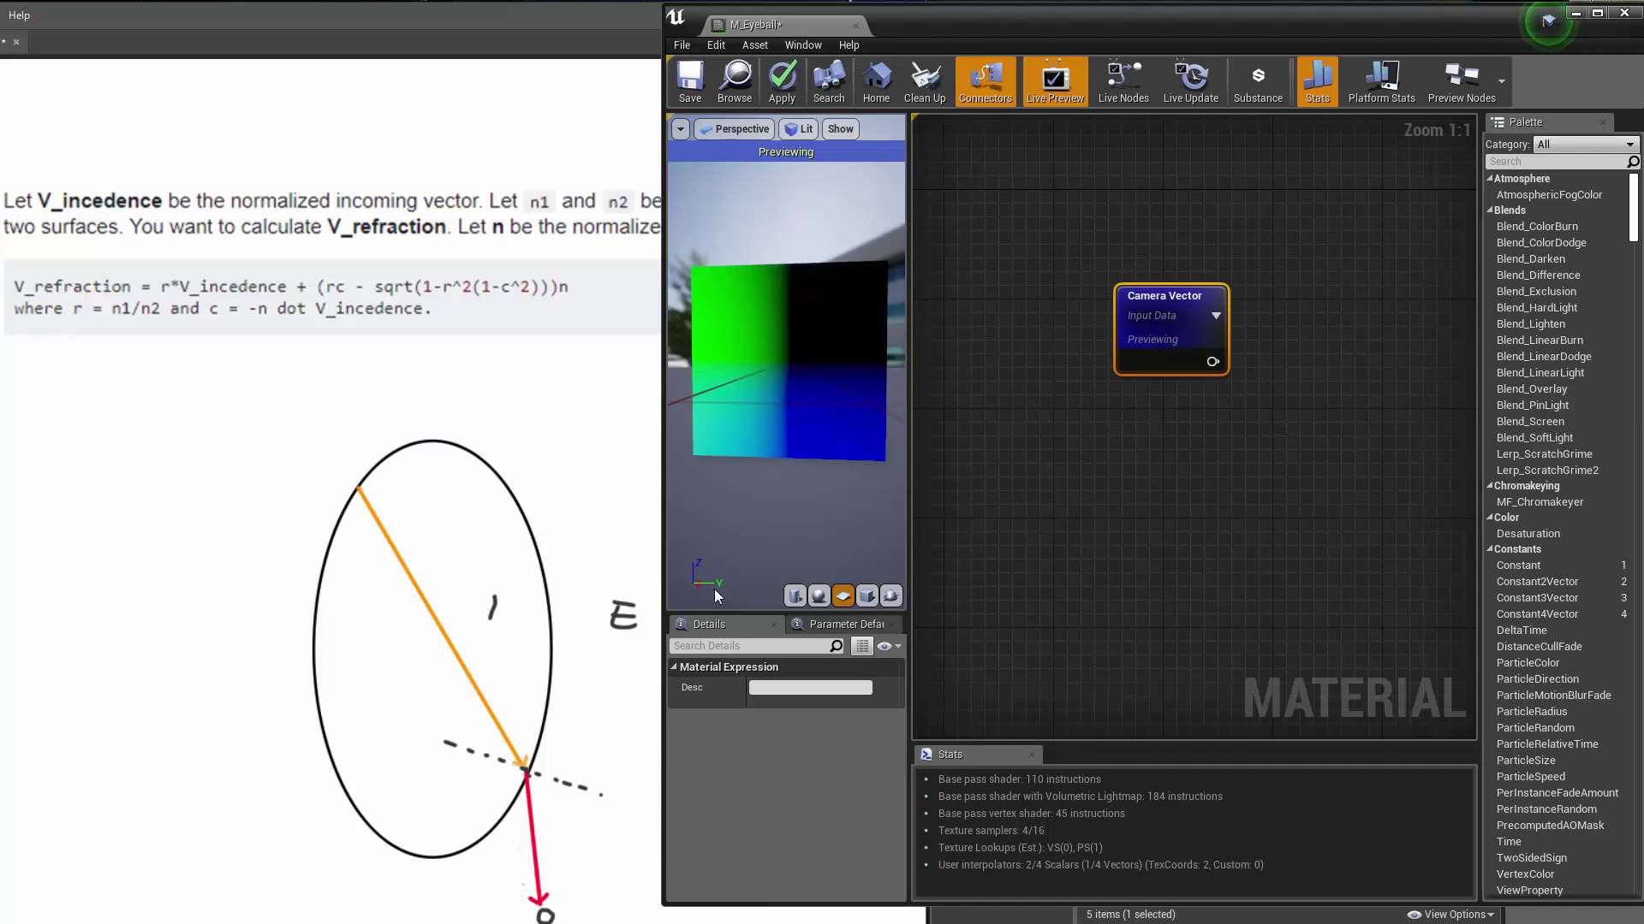
drag(714, 588, 827, 531)
Step: Switch the preview mesh to a cube and examine the Camera Vector output from another side, along with the node's description
click(867, 596)
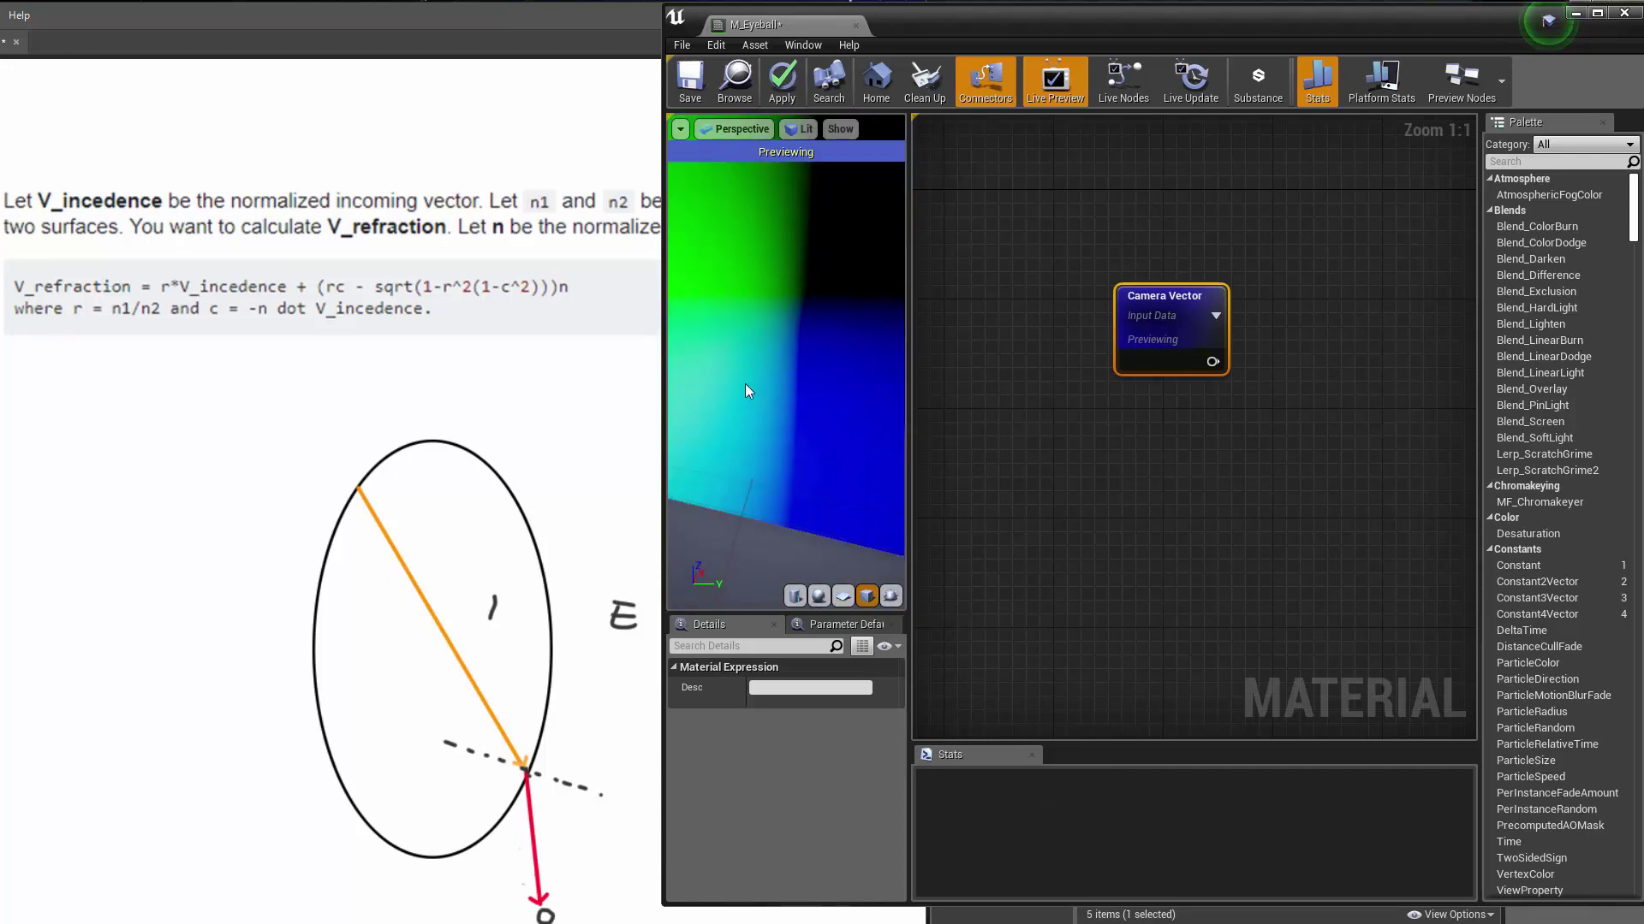
scroll(762, 383, down, 5)
drag(778, 383, 854, 305)
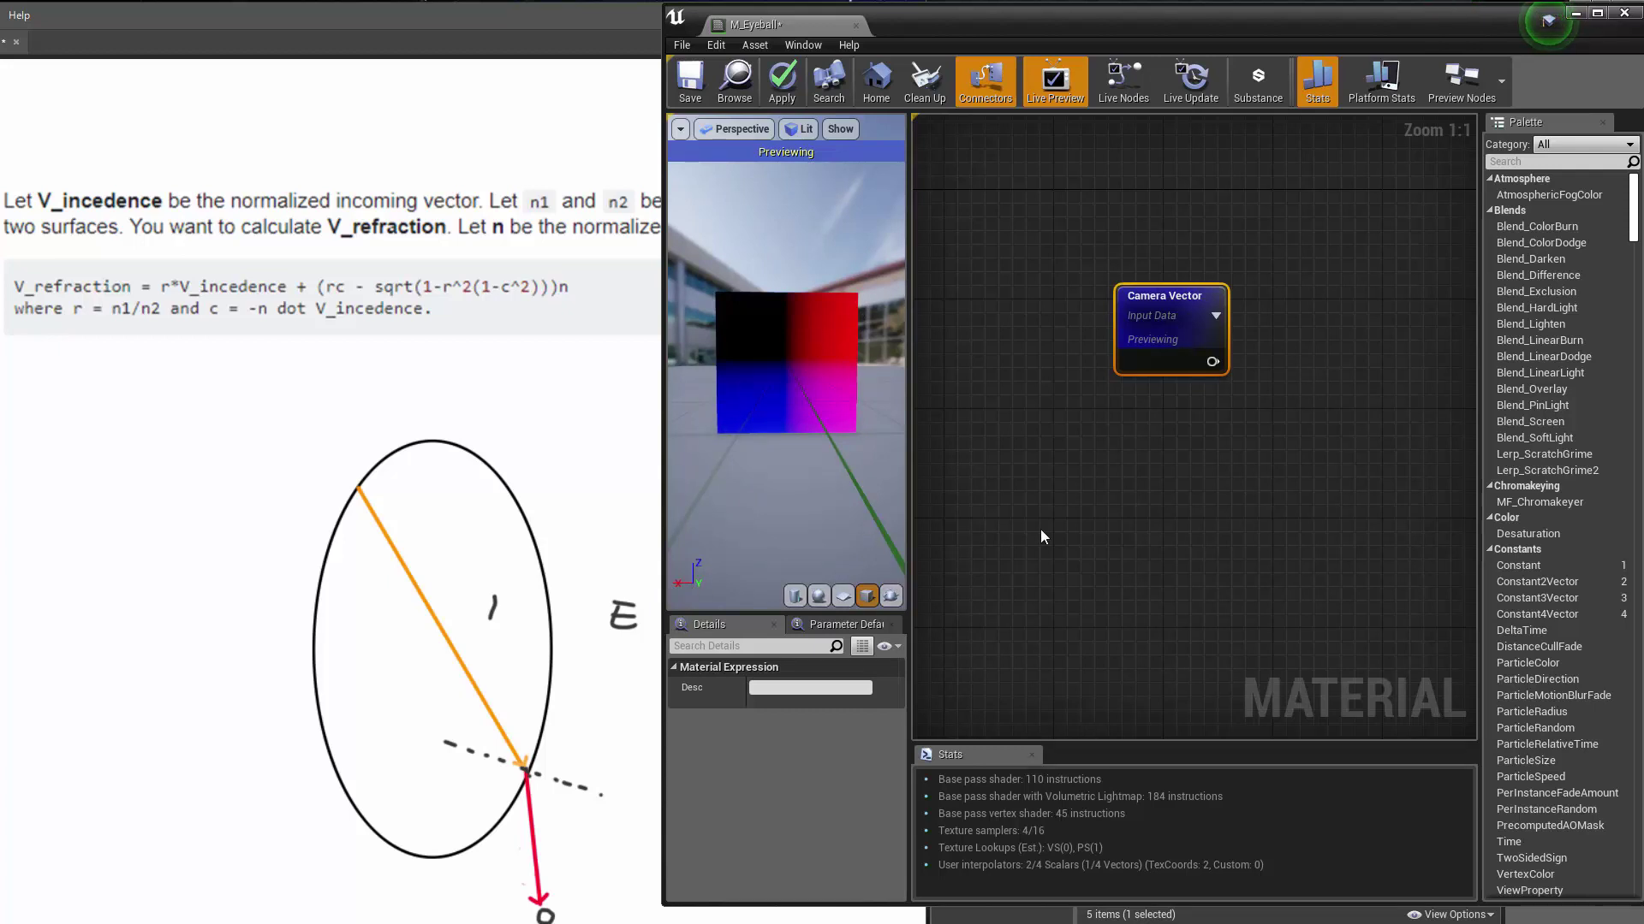
mouse_move(1128, 323)
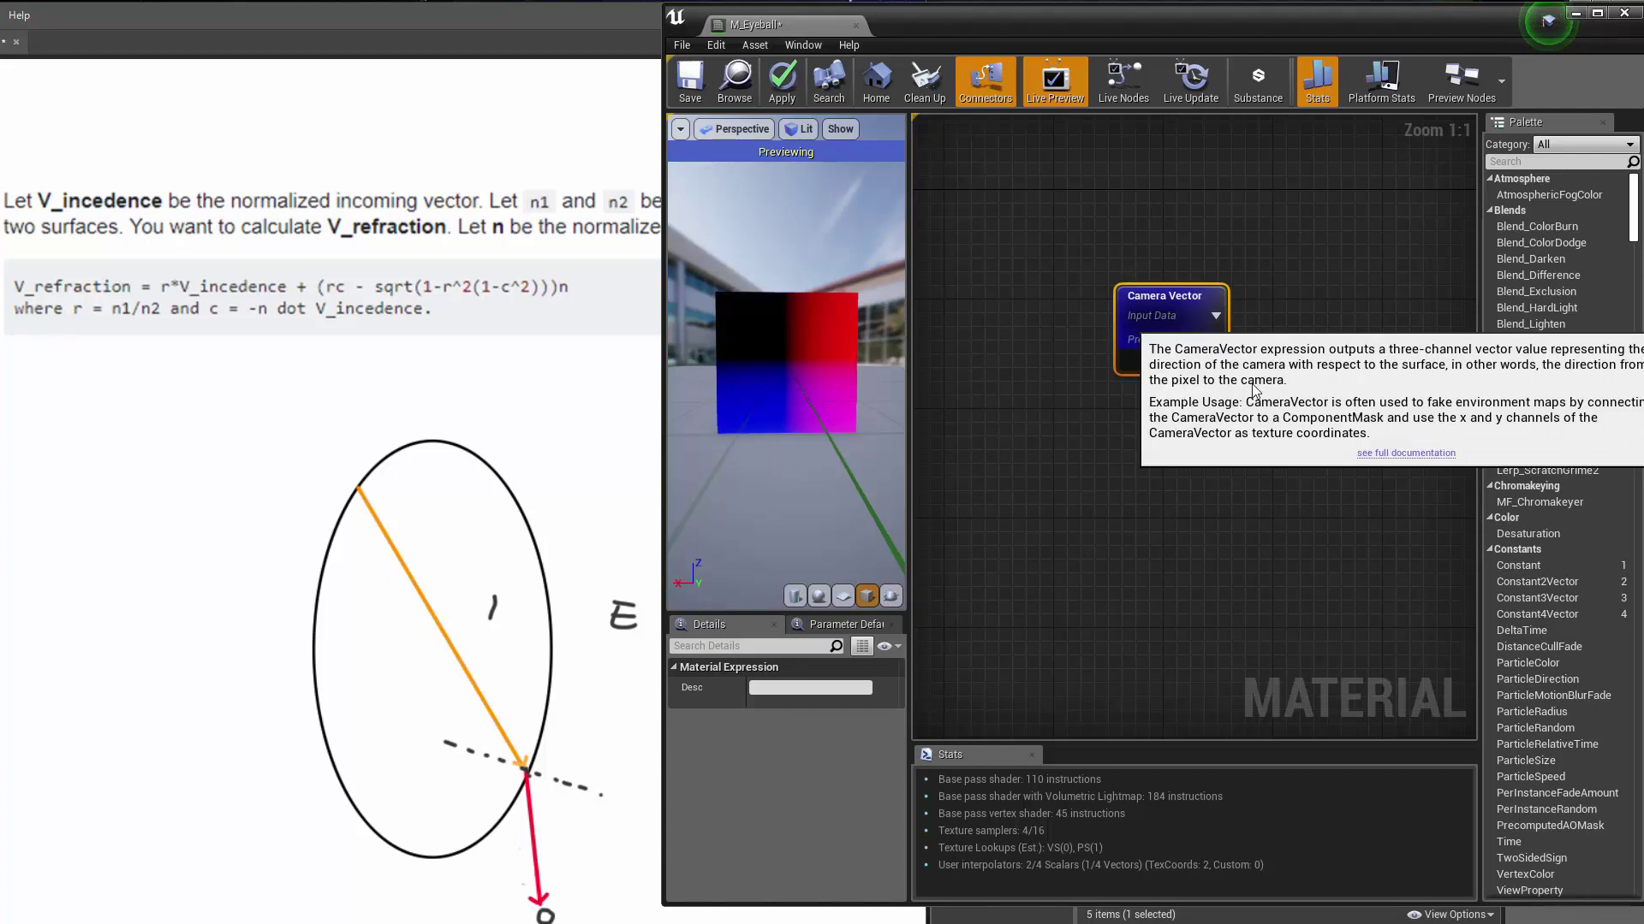
click(1264, 257)
Step: Reposition the Camera Vector node and stop previewing it
drag(1151, 332, 1100, 292)
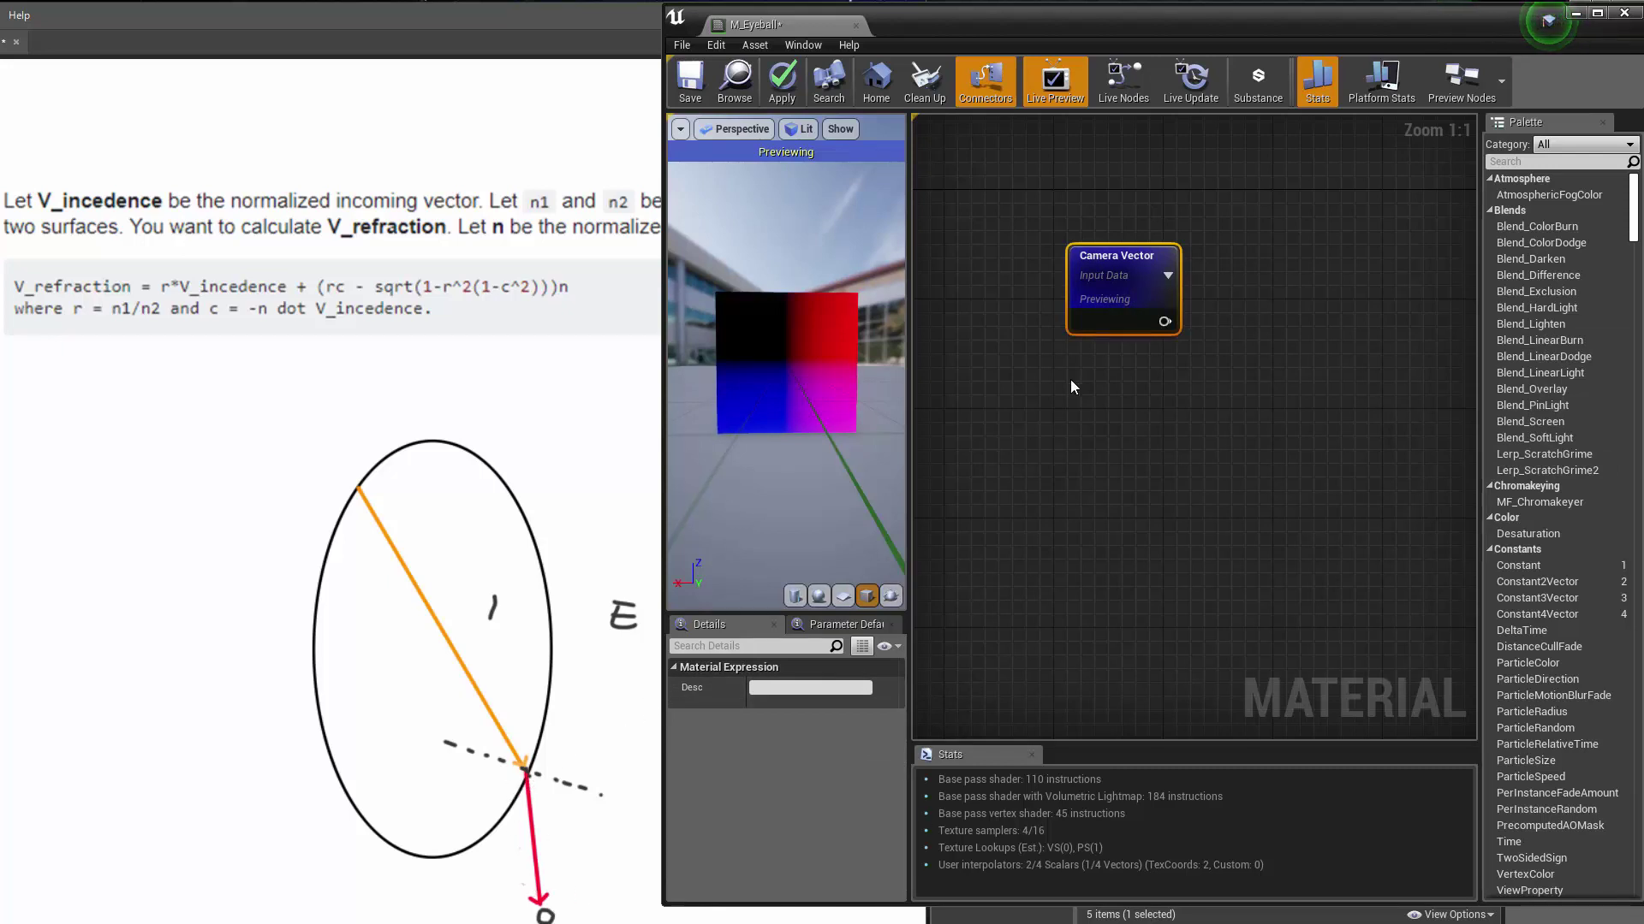
drag(1123, 283, 1117, 320)
right_click(1095, 339)
click(1154, 347)
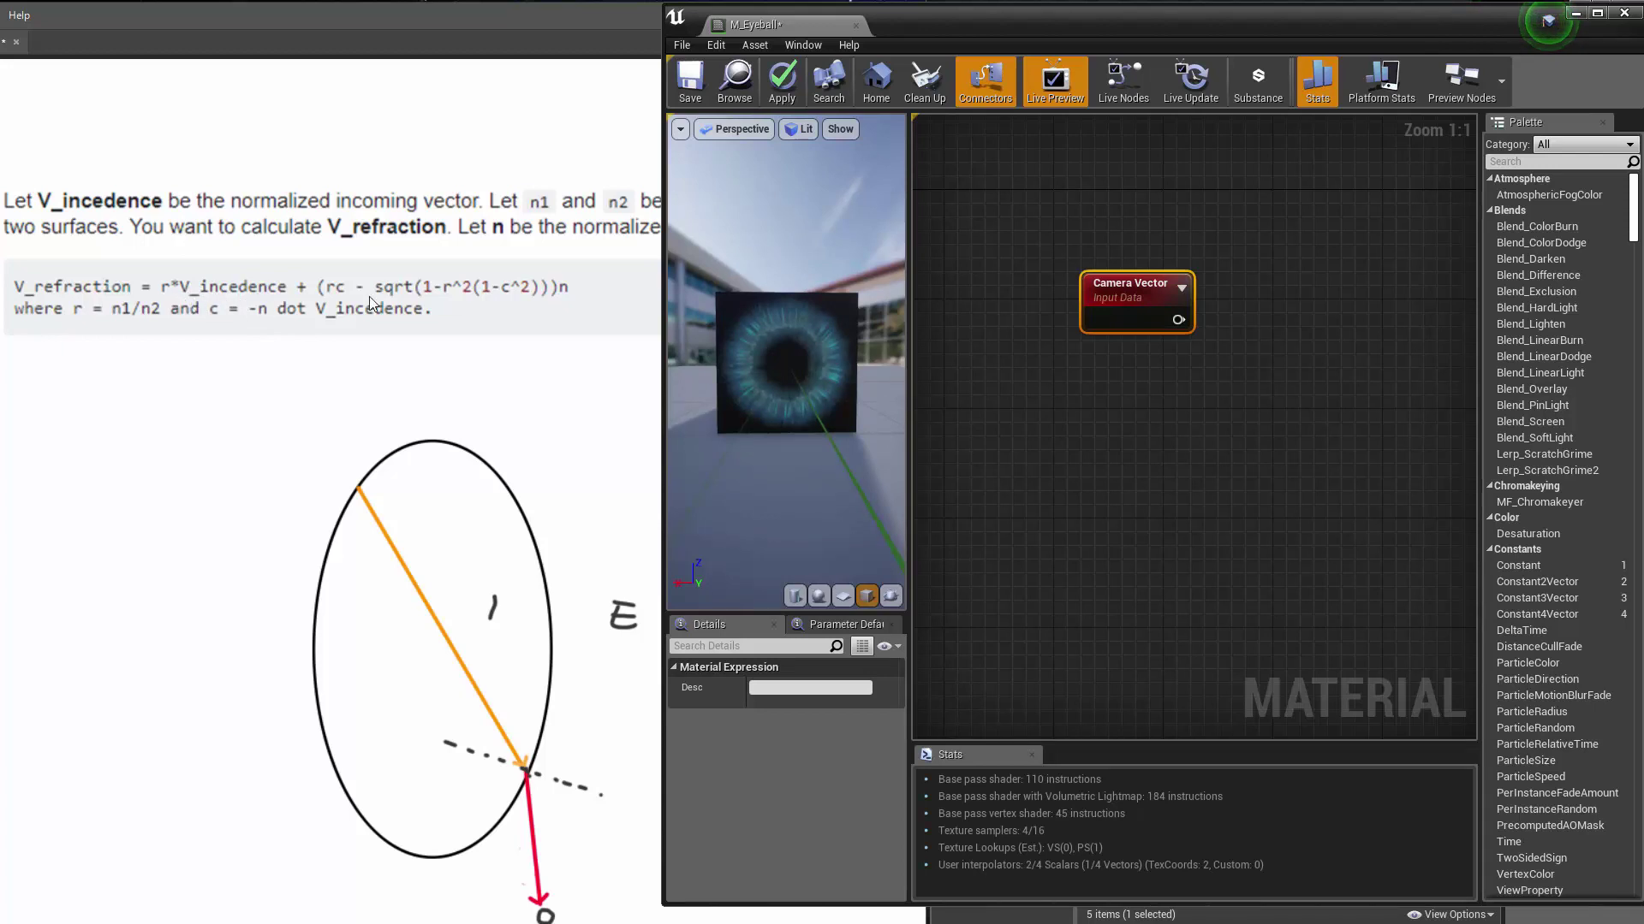
Step: Move the Camera Vector node down in the graph and give it the comment v_incedence
drag(1100, 283, 1099, 388)
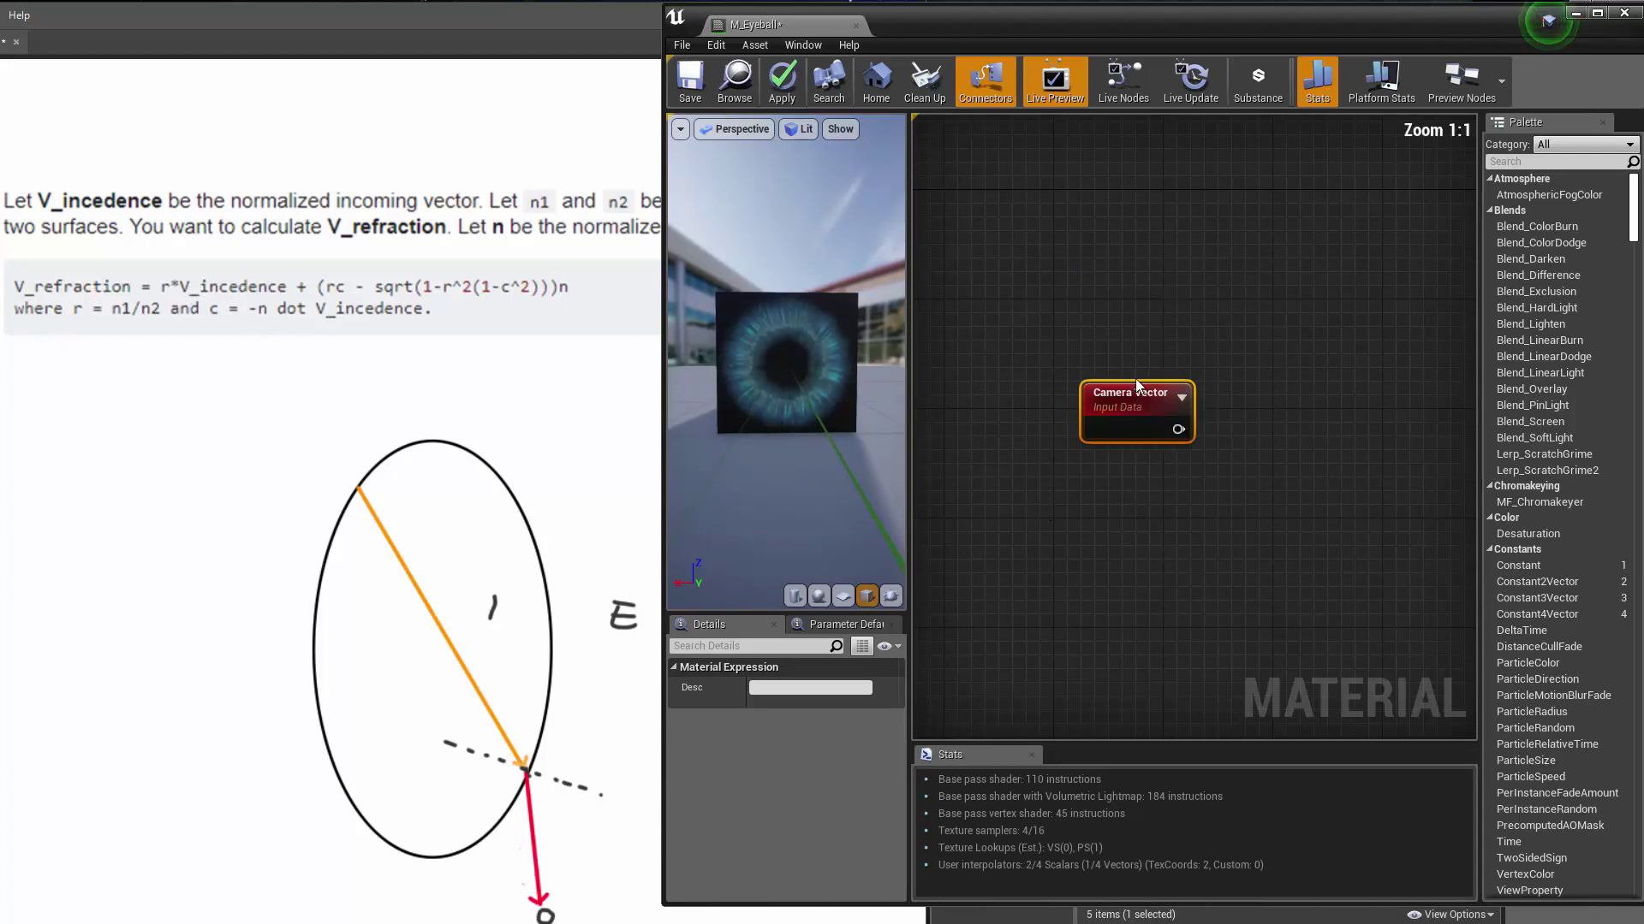
click(1097, 374)
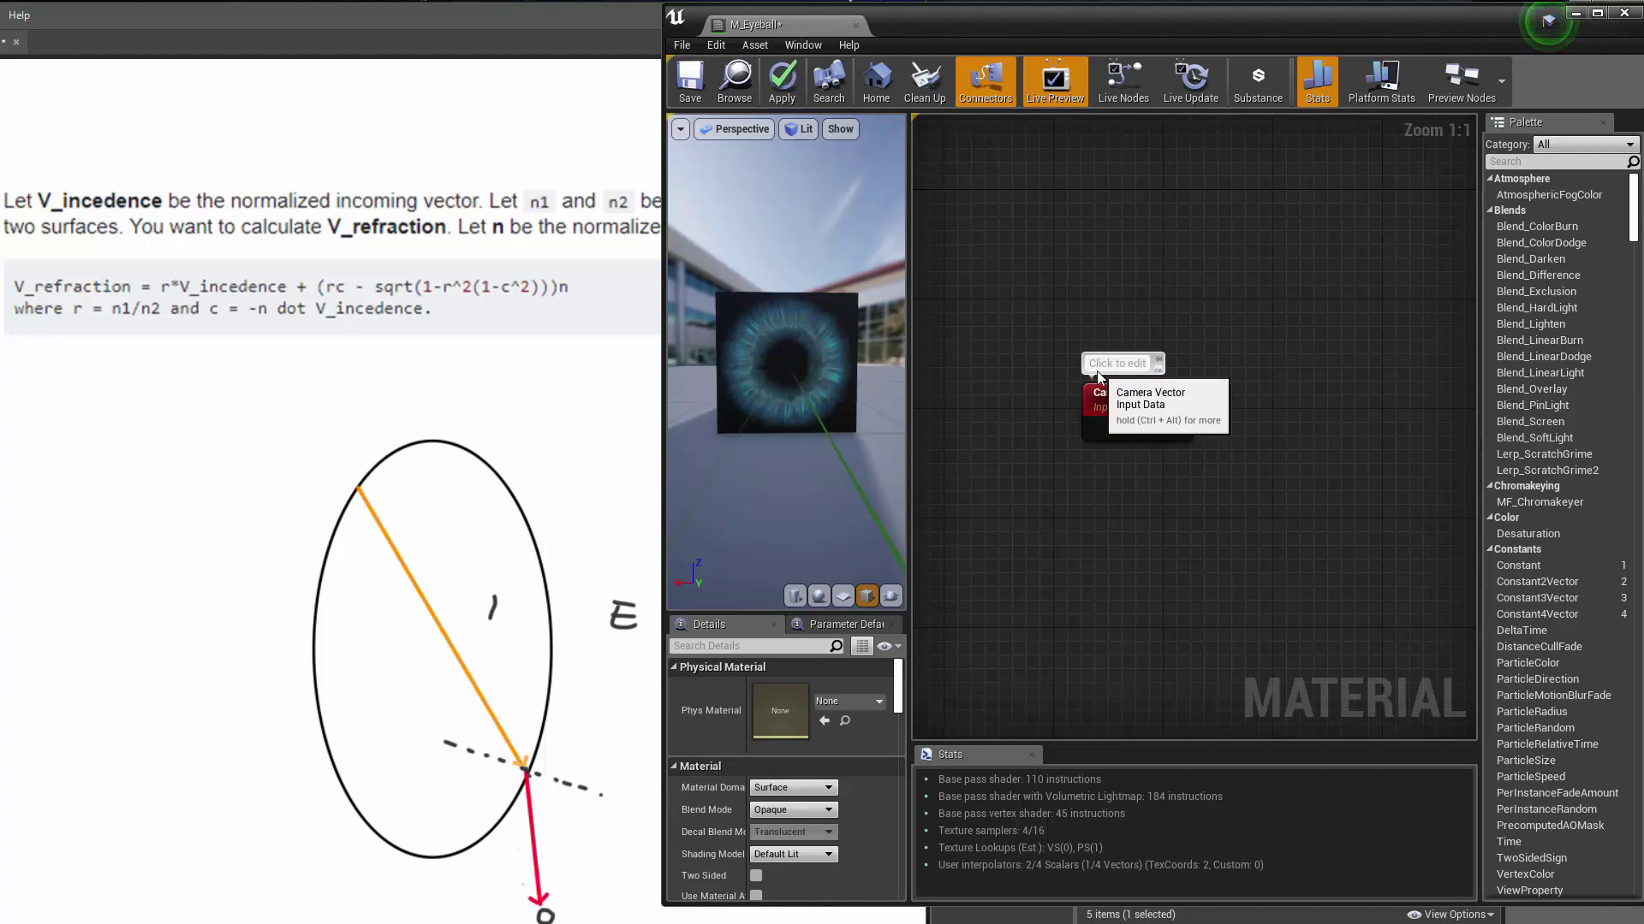
text(v_incedence)
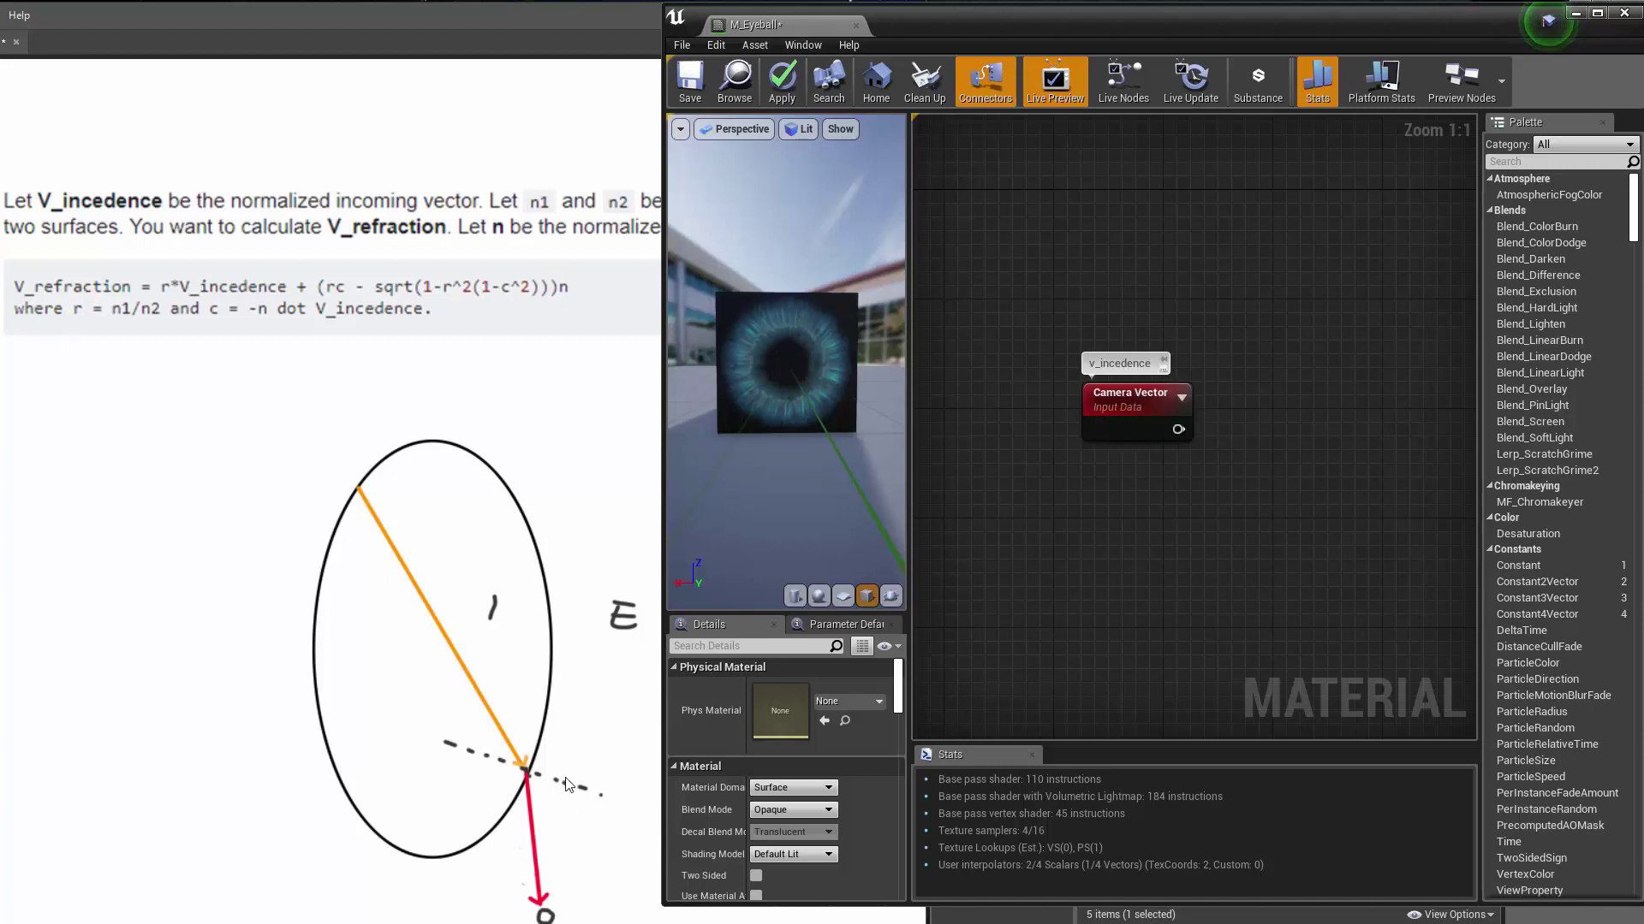
drag(1142, 408, 1128, 409)
click(1238, 389)
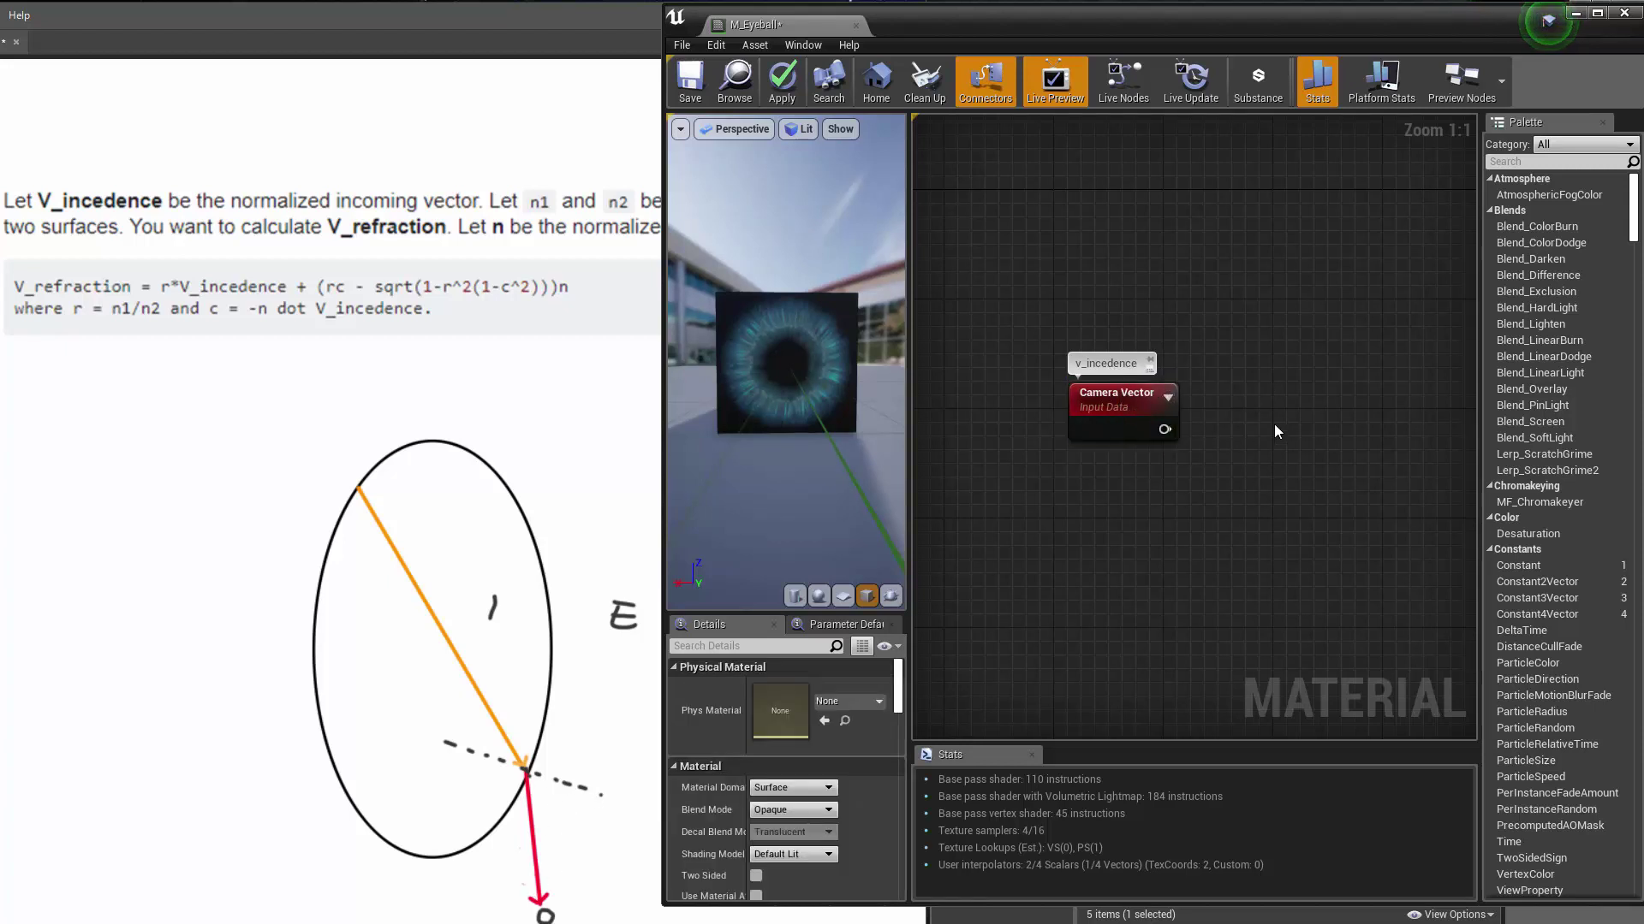
Step: Multiply the Camera Vector by -1 with a new Multiply node, feeding the vector into input A
click(1258, 394)
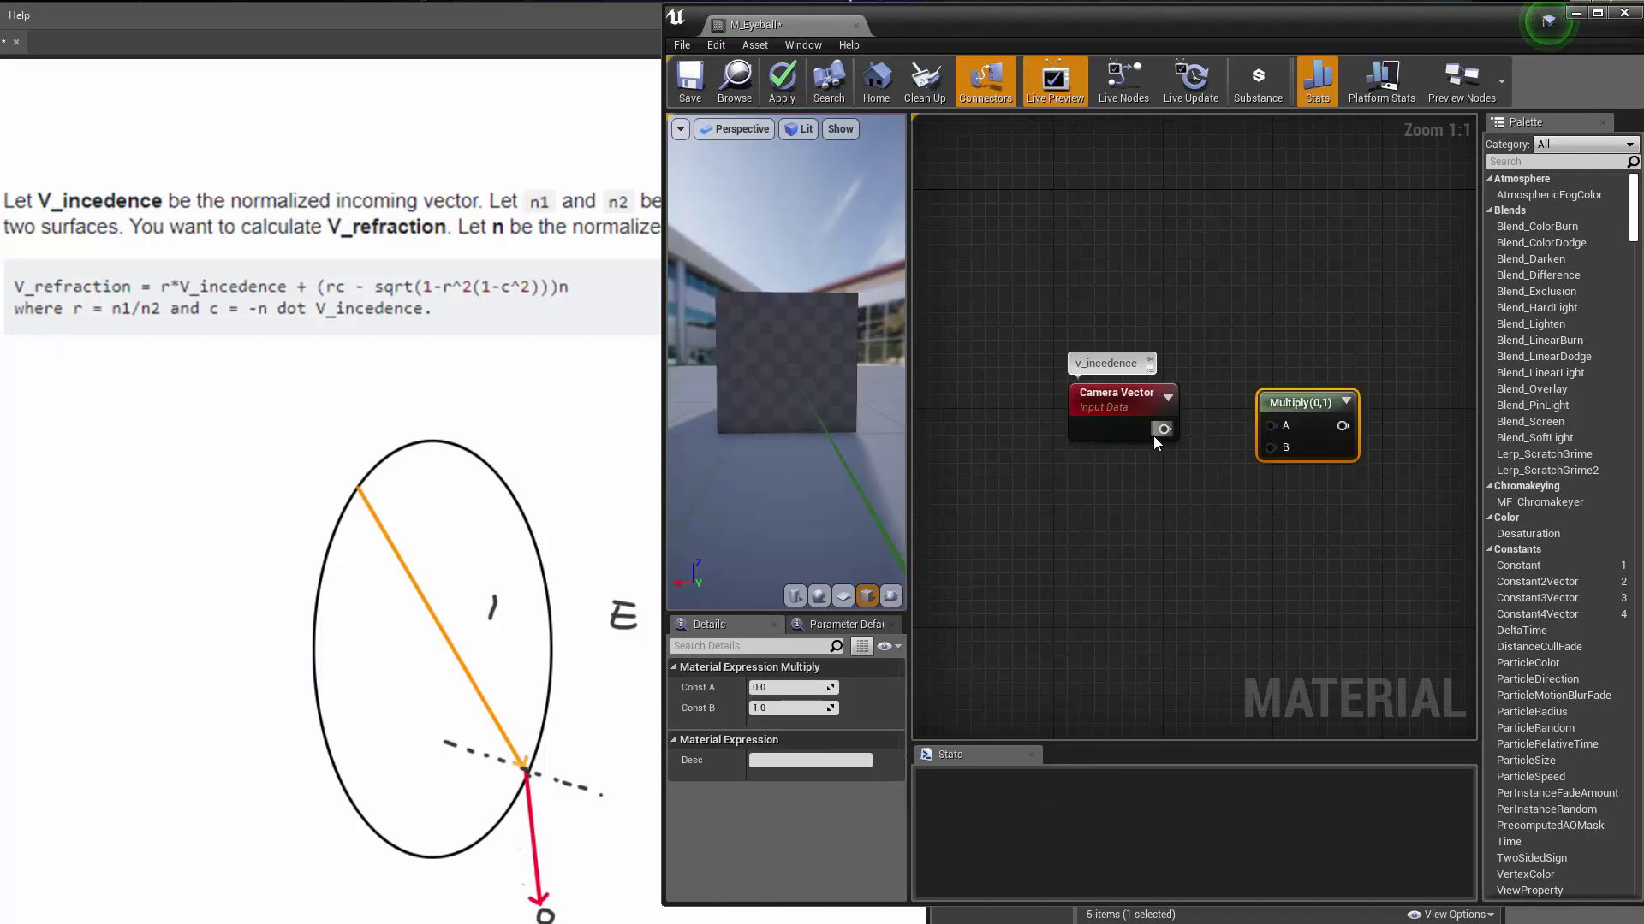
drag(1164, 429, 1275, 426)
drag(1301, 404, 1300, 436)
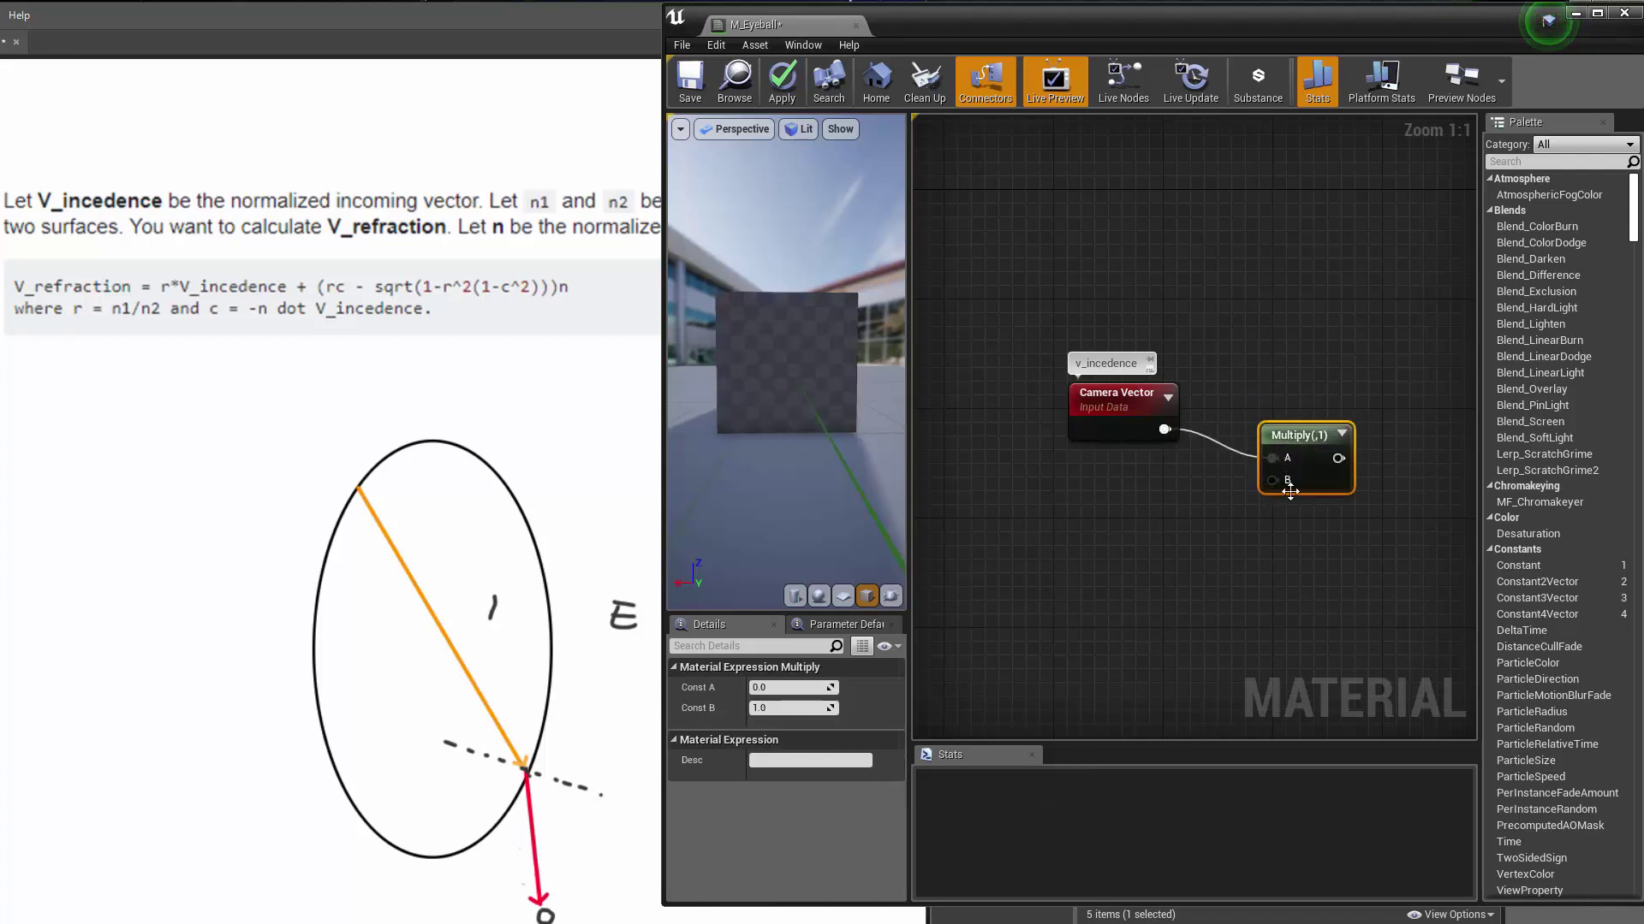
click(791, 708)
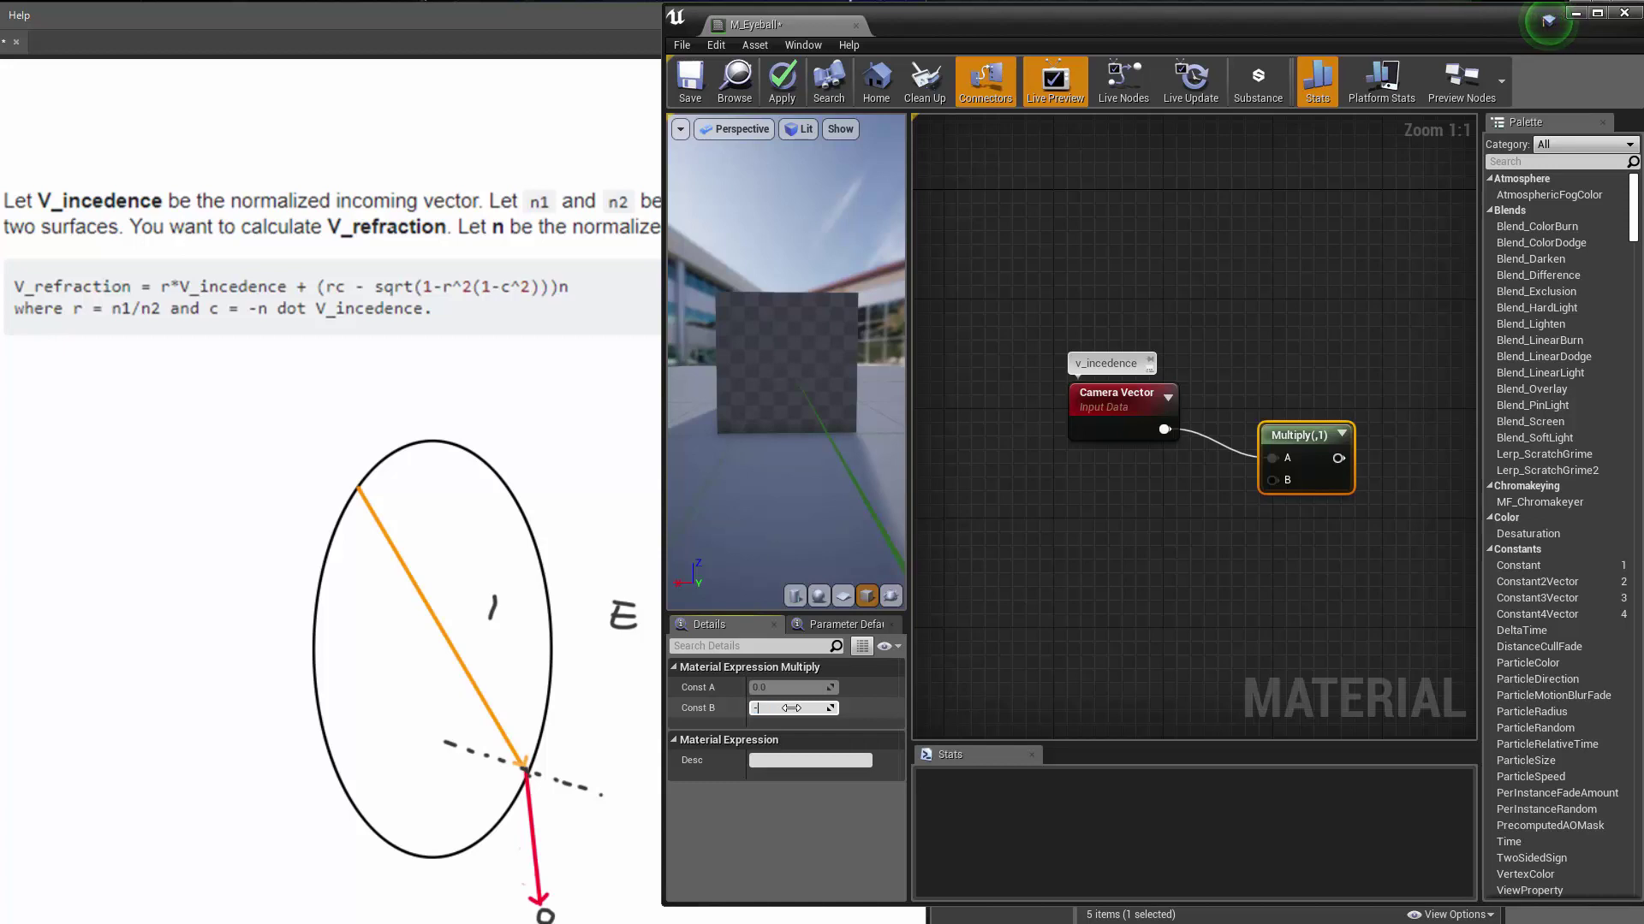
text(-1)
key(Return)
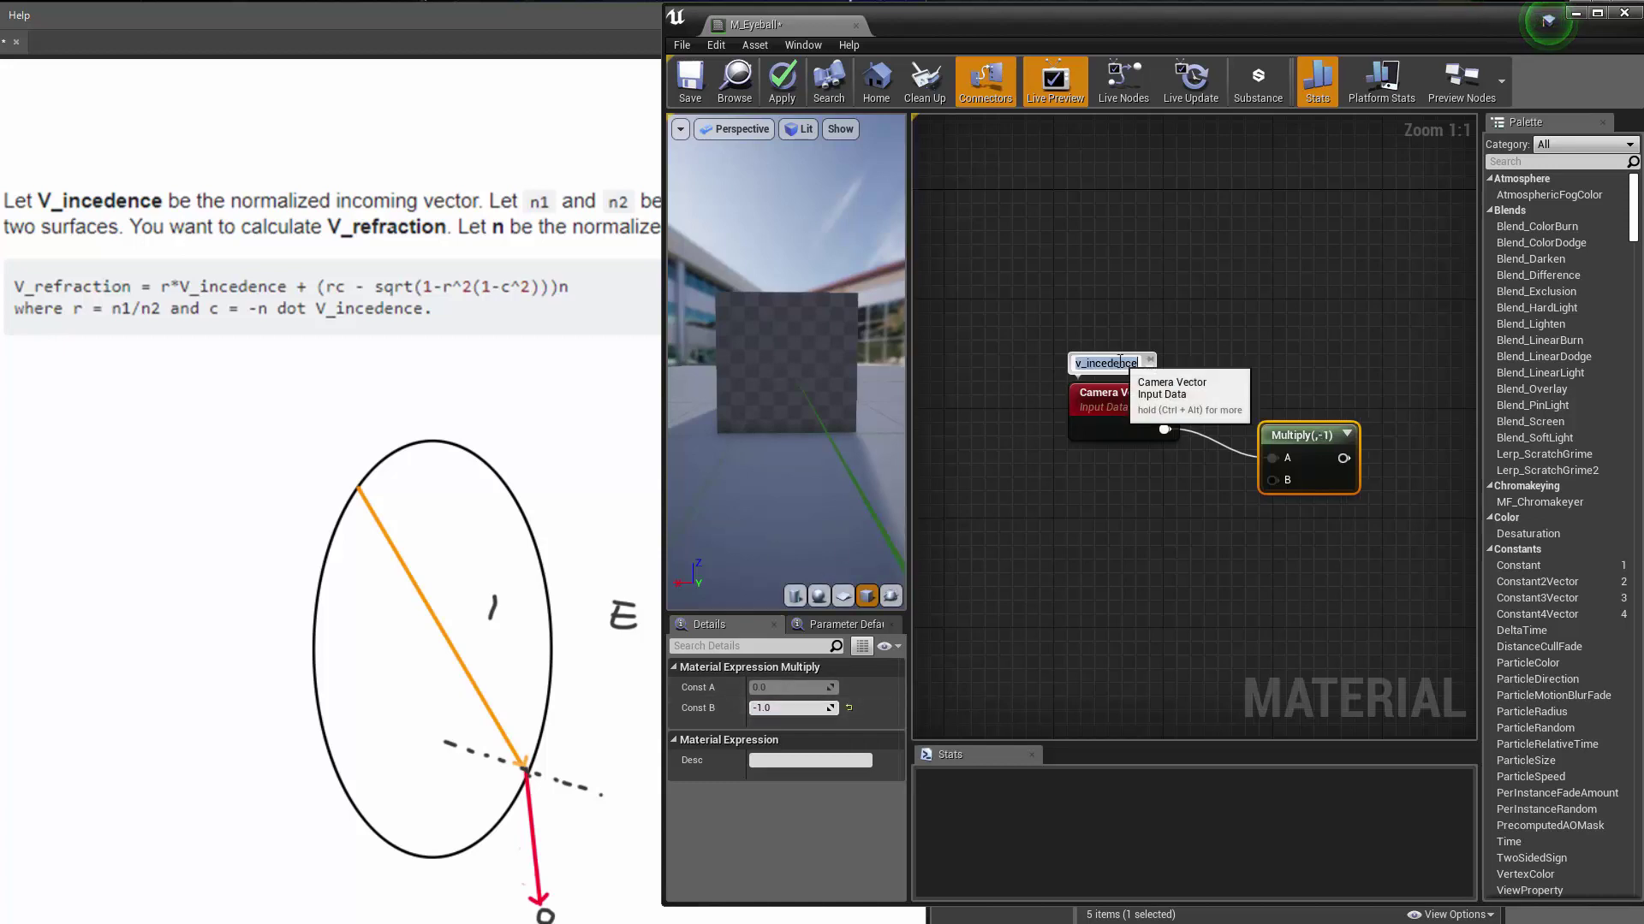
Step: Transfer the v_incedence comment from the Camera Vector node to the Multiply node and shift both nodes left
click(1117, 411)
click(1284, 433)
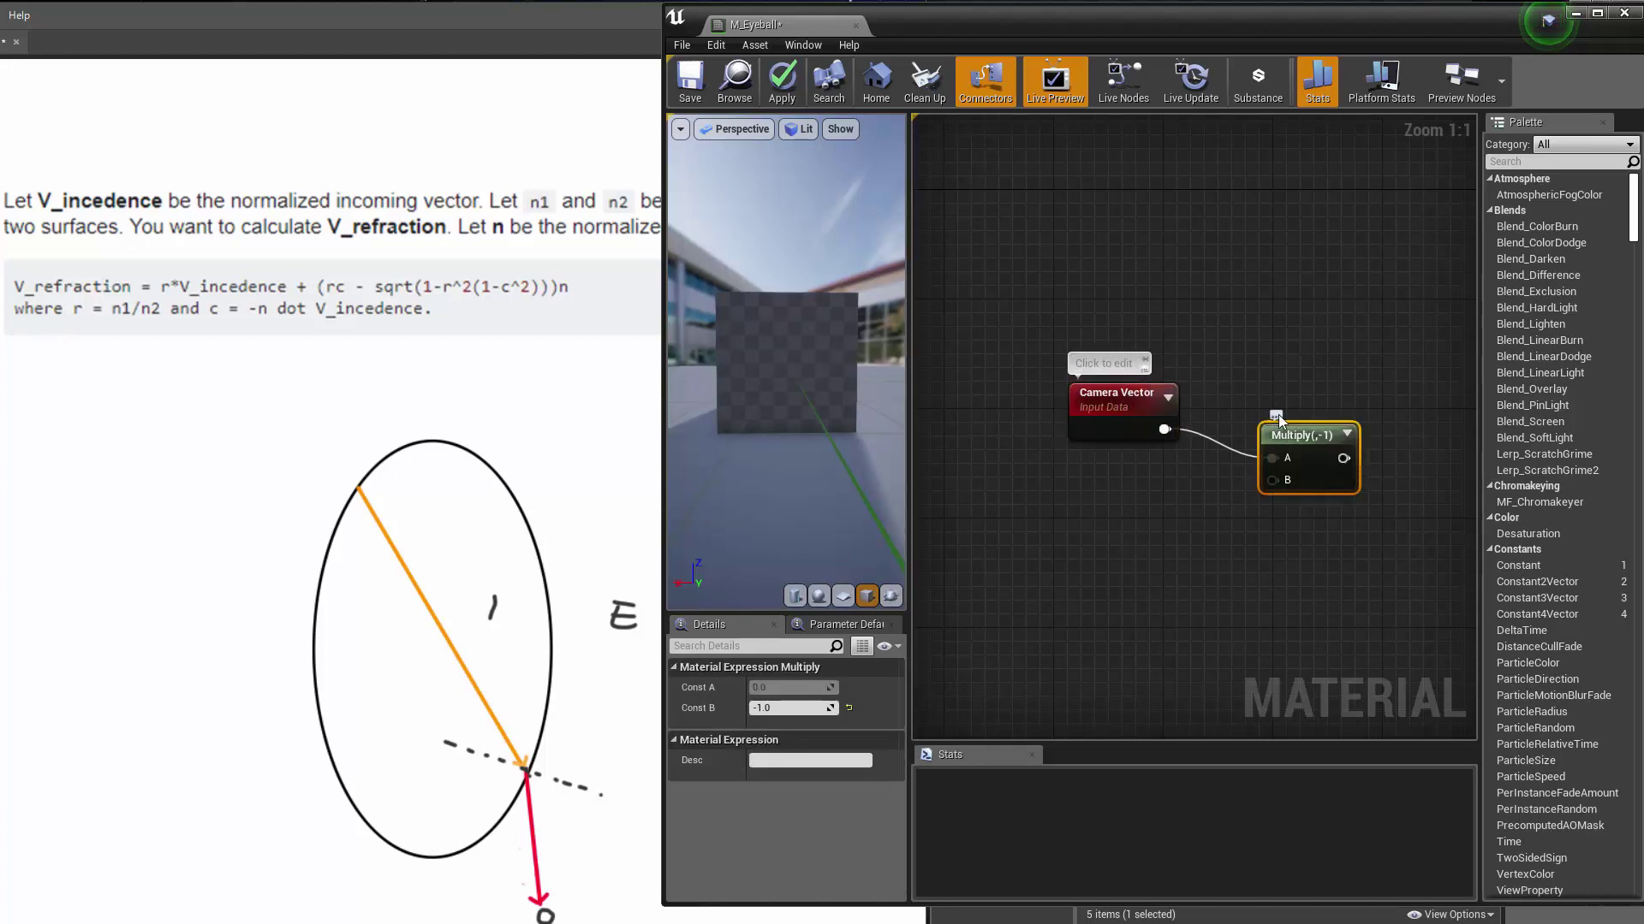
click(1044, 310)
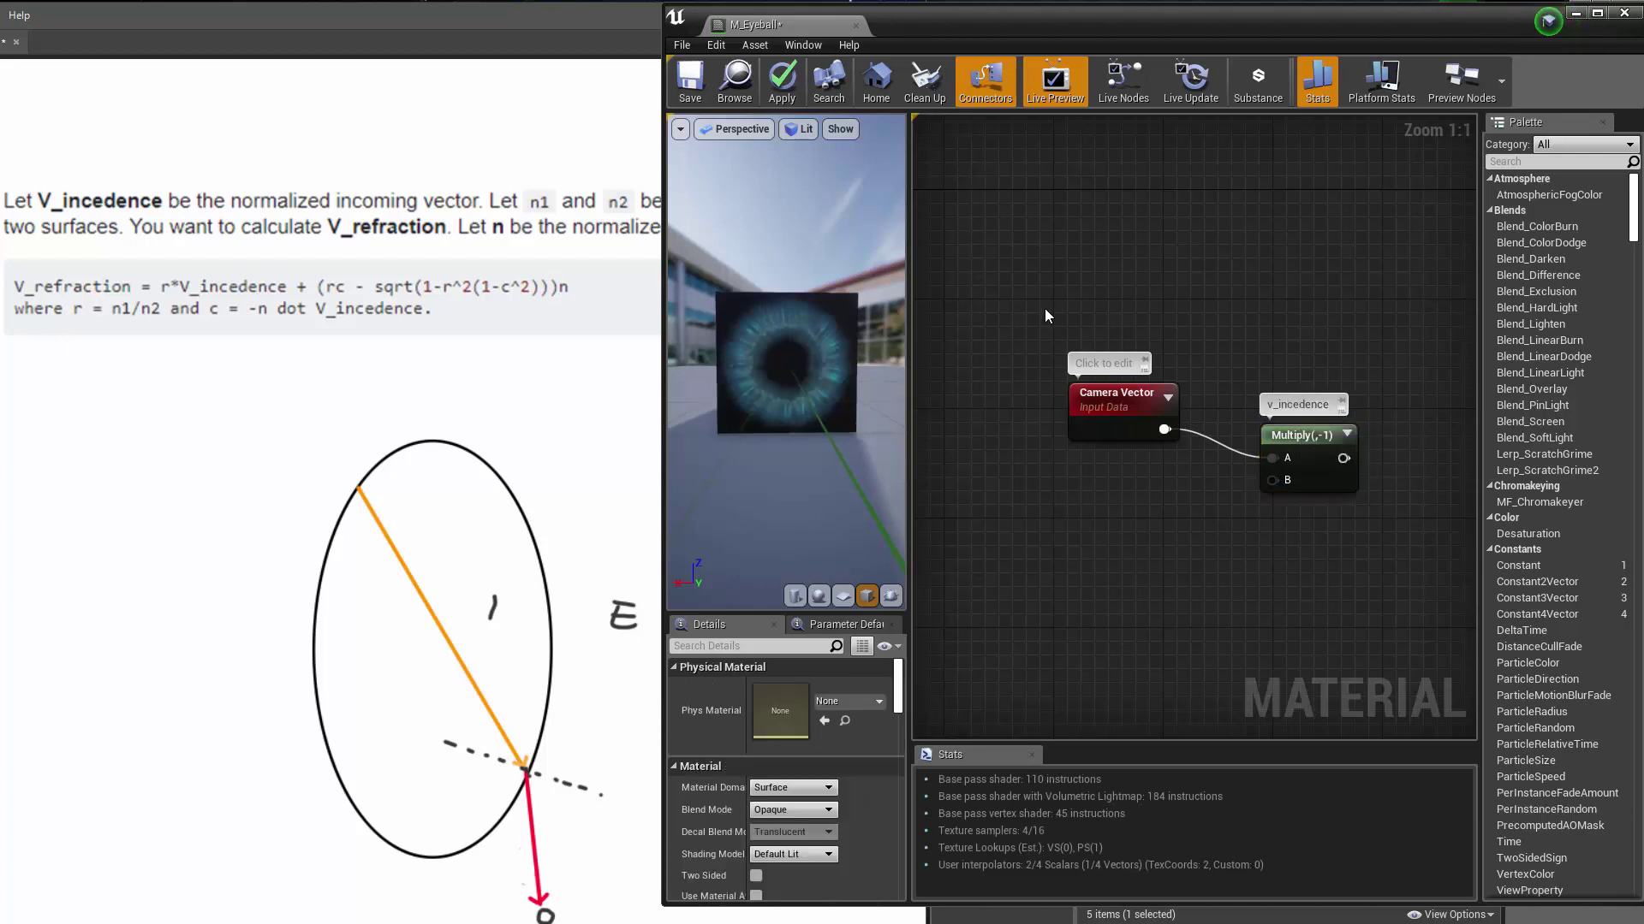
drag(1044, 310, 1187, 467)
click(1194, 421)
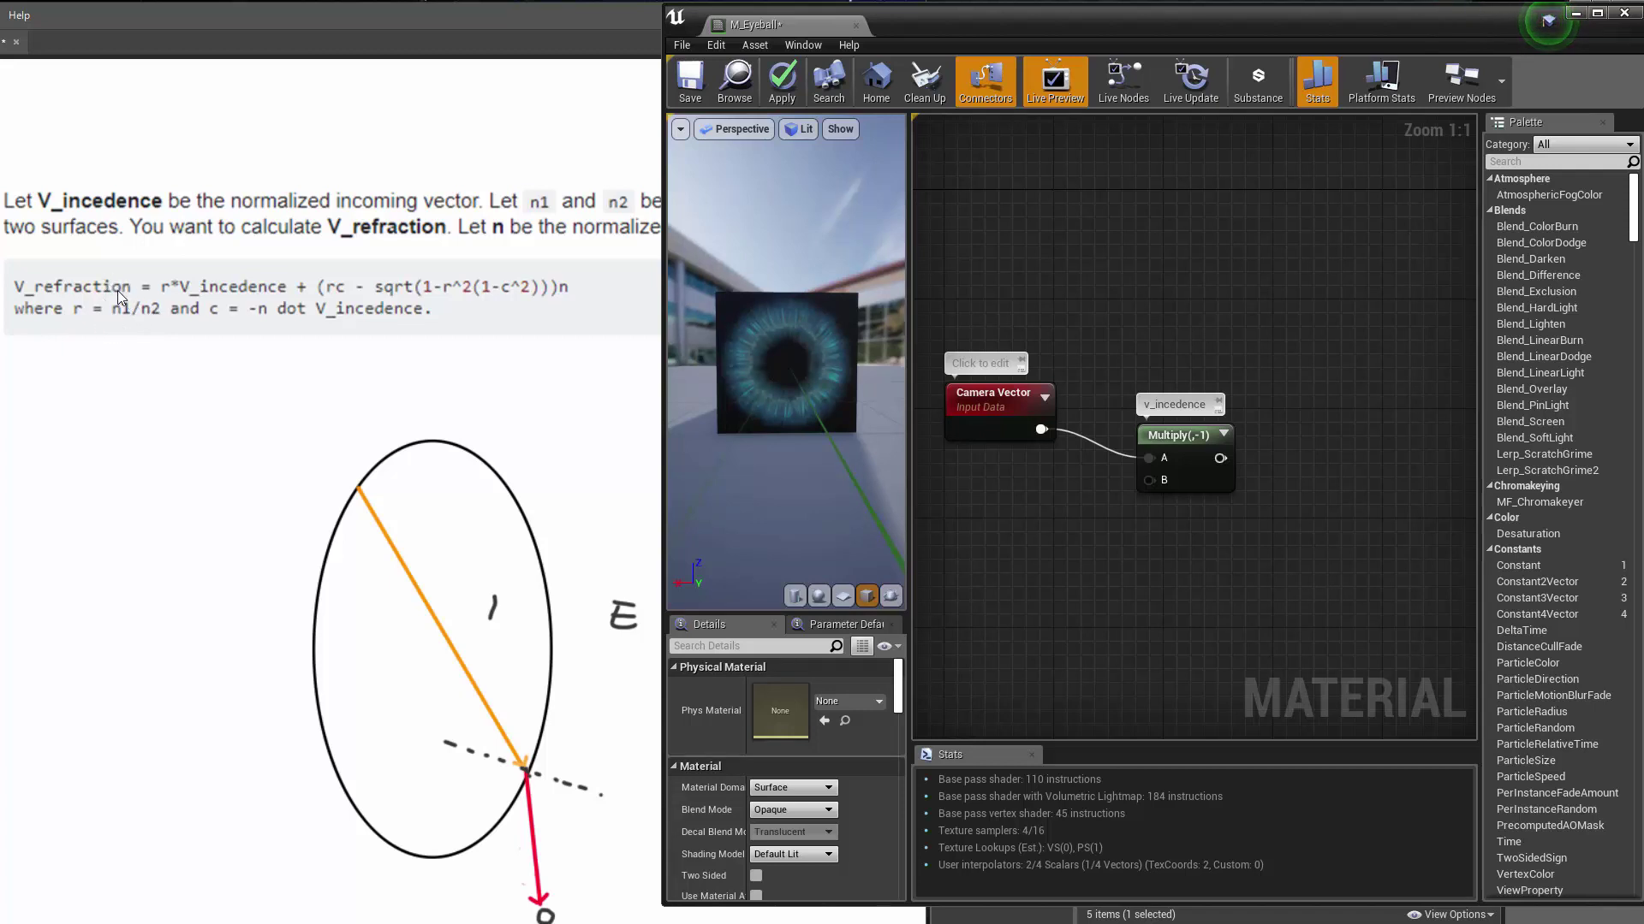
Step: Add a Divide node to the graph above the Camera Vector and Multiply nodes
click(461, 236)
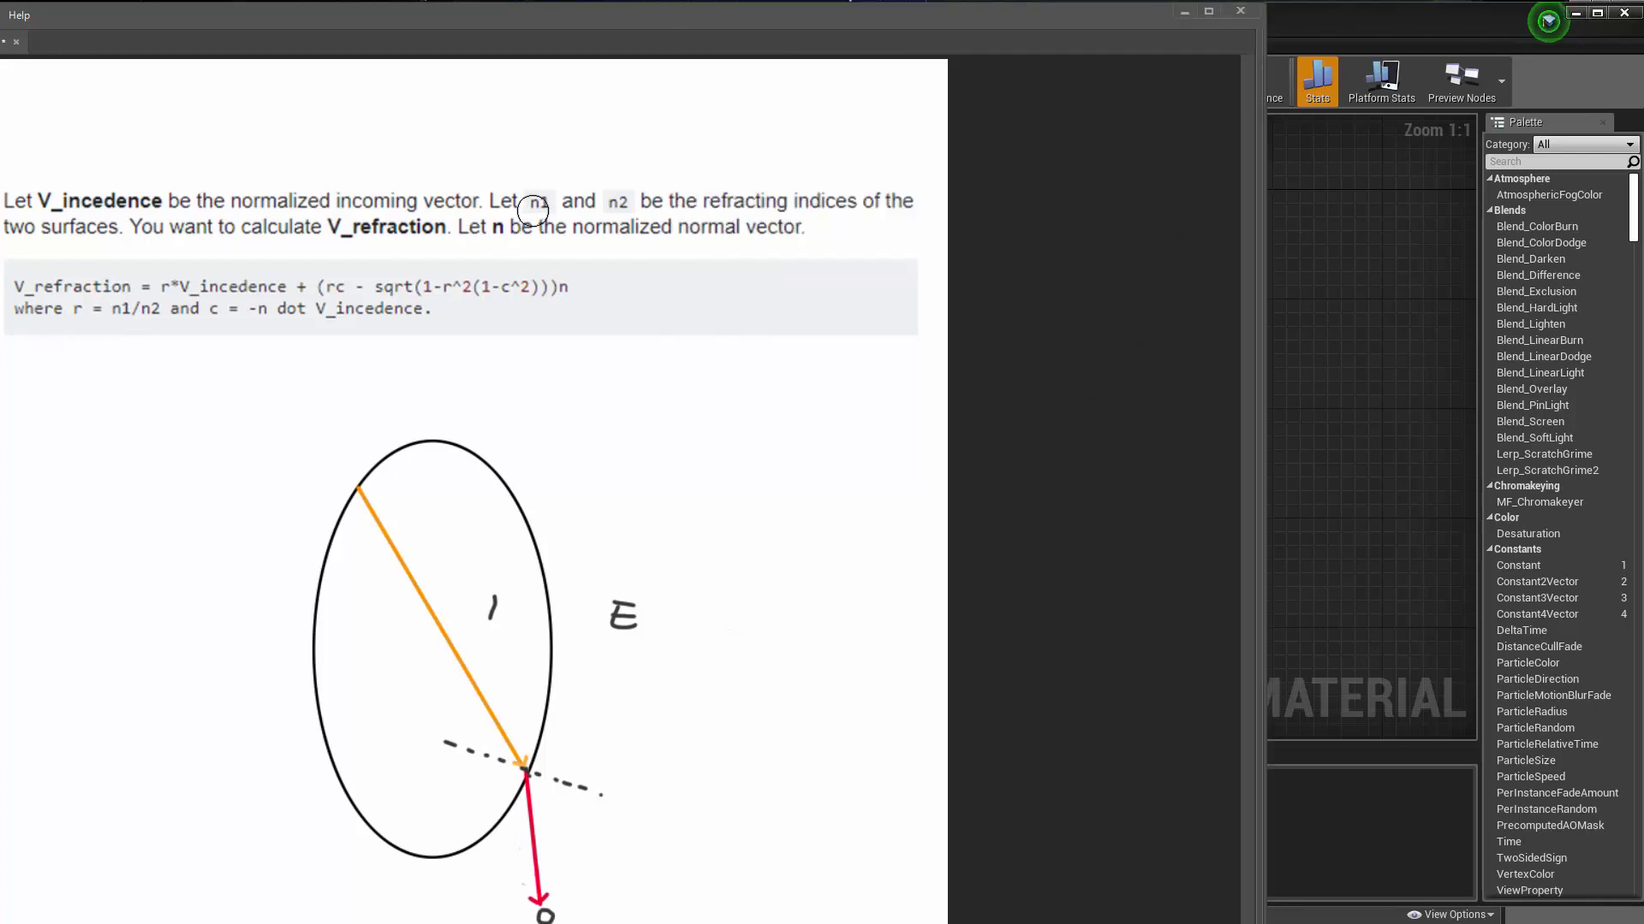
click(1271, 320)
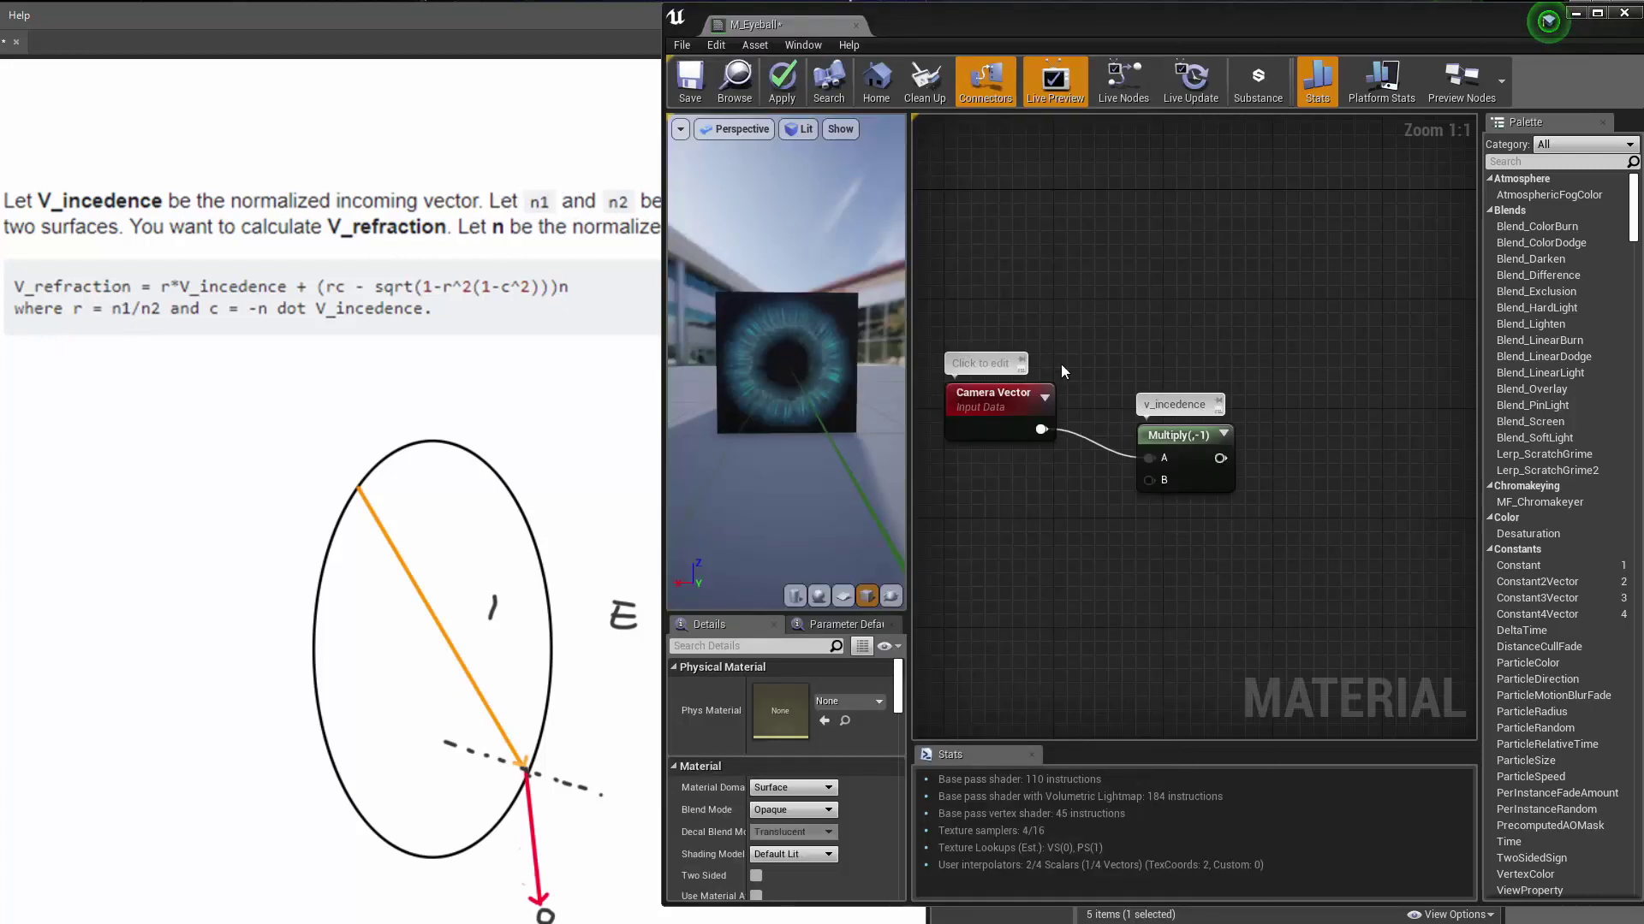
right_drag(1068, 281, 1134, 298)
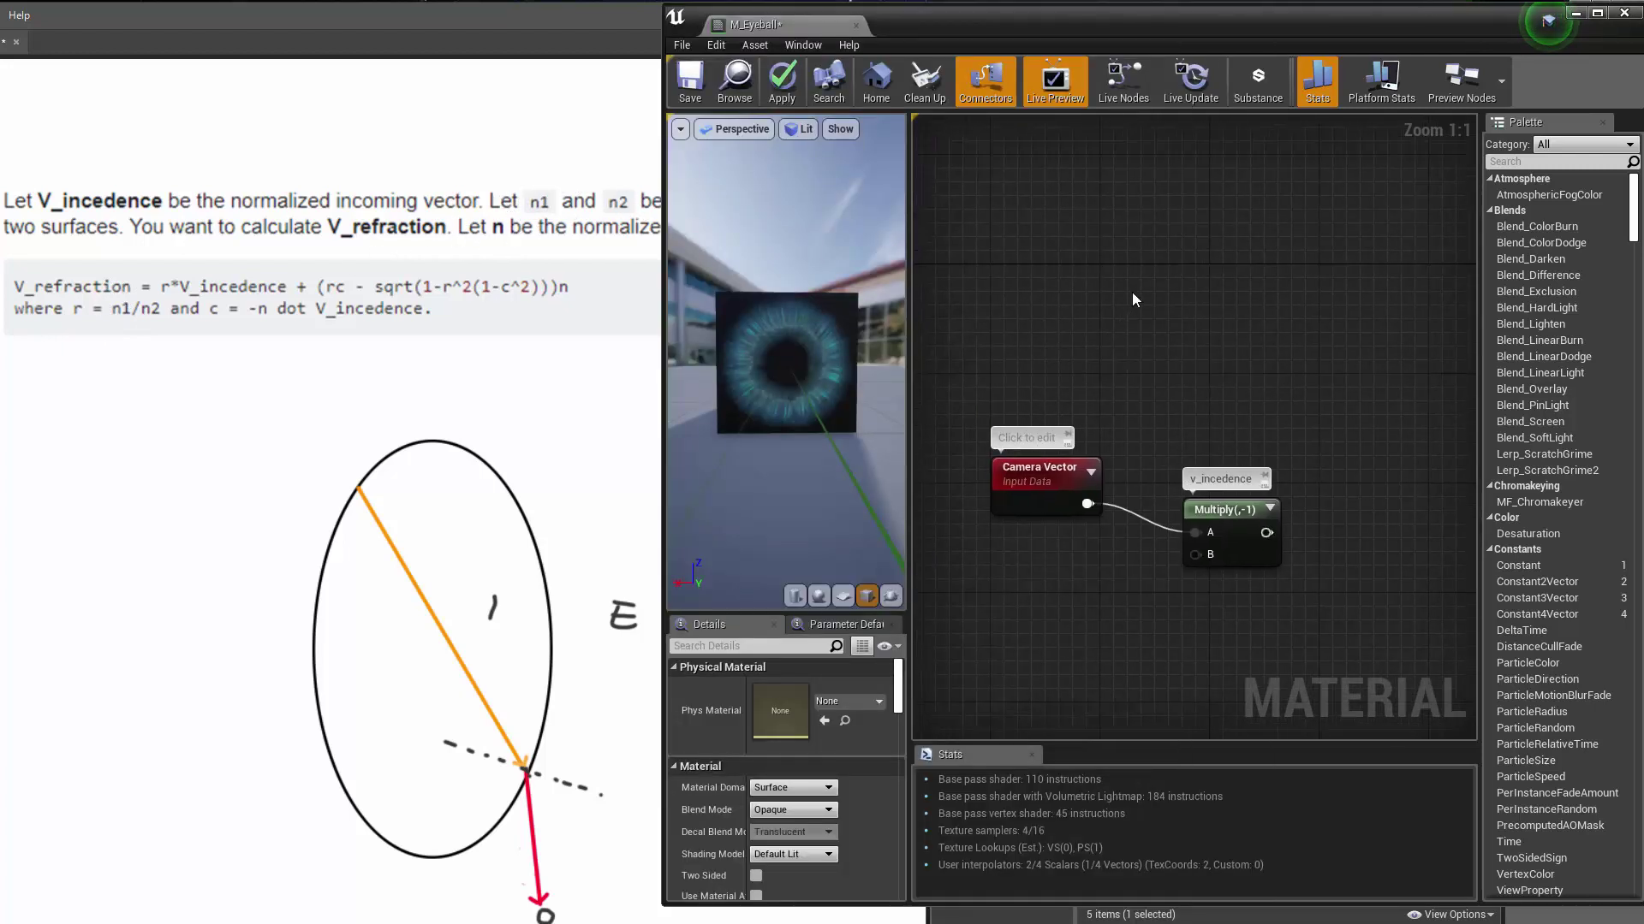
right_click(1065, 305)
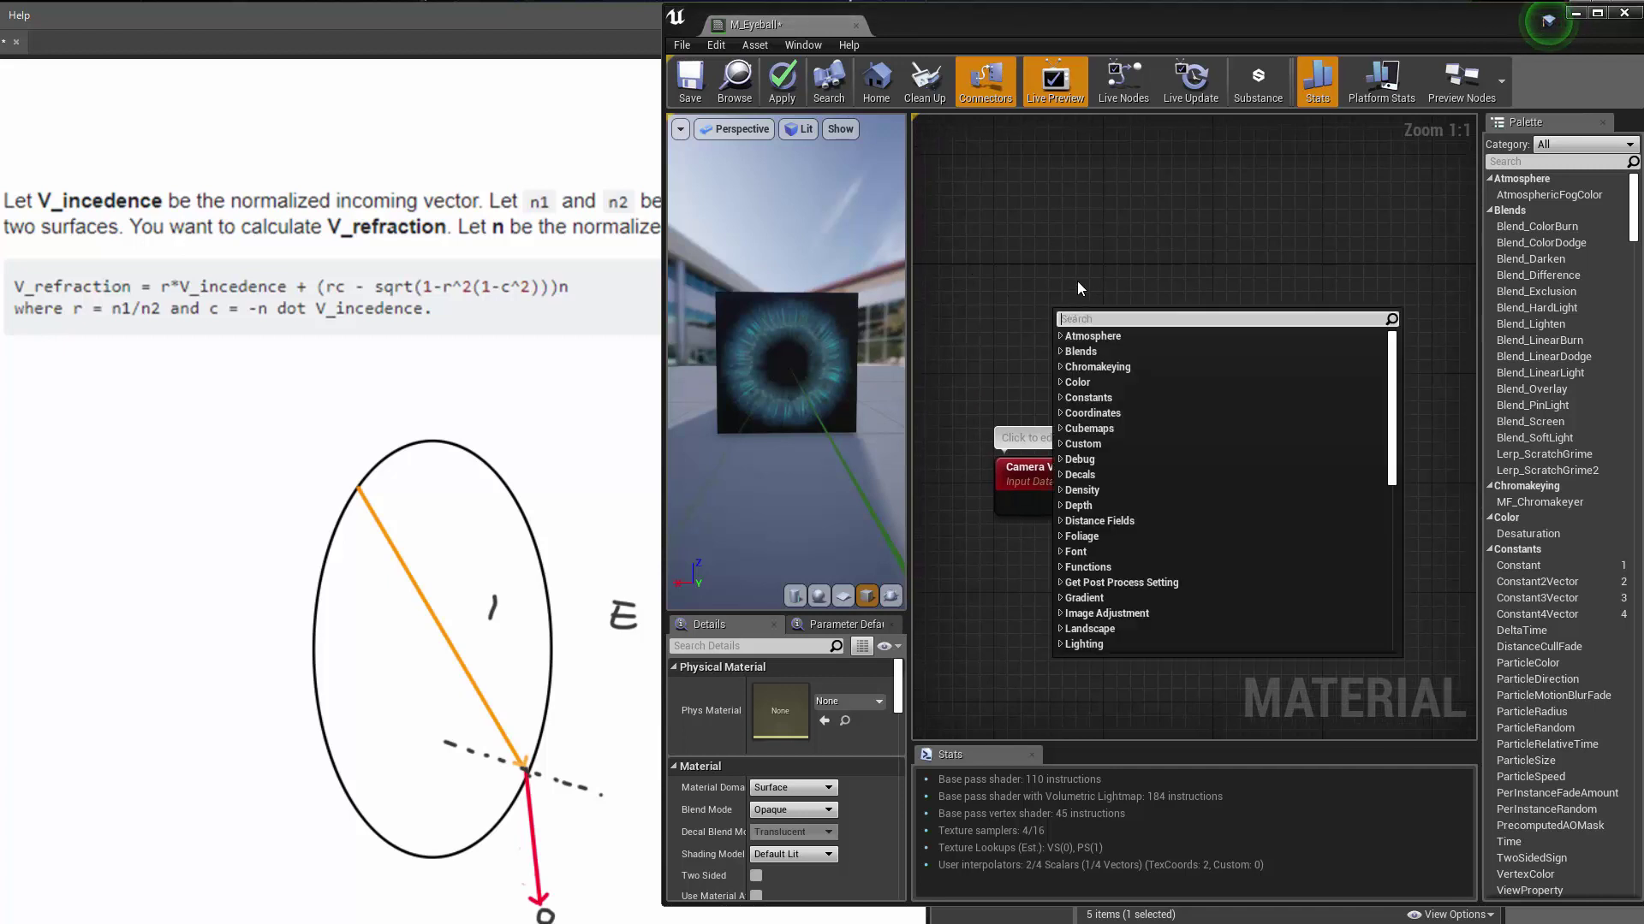
click(1076, 281)
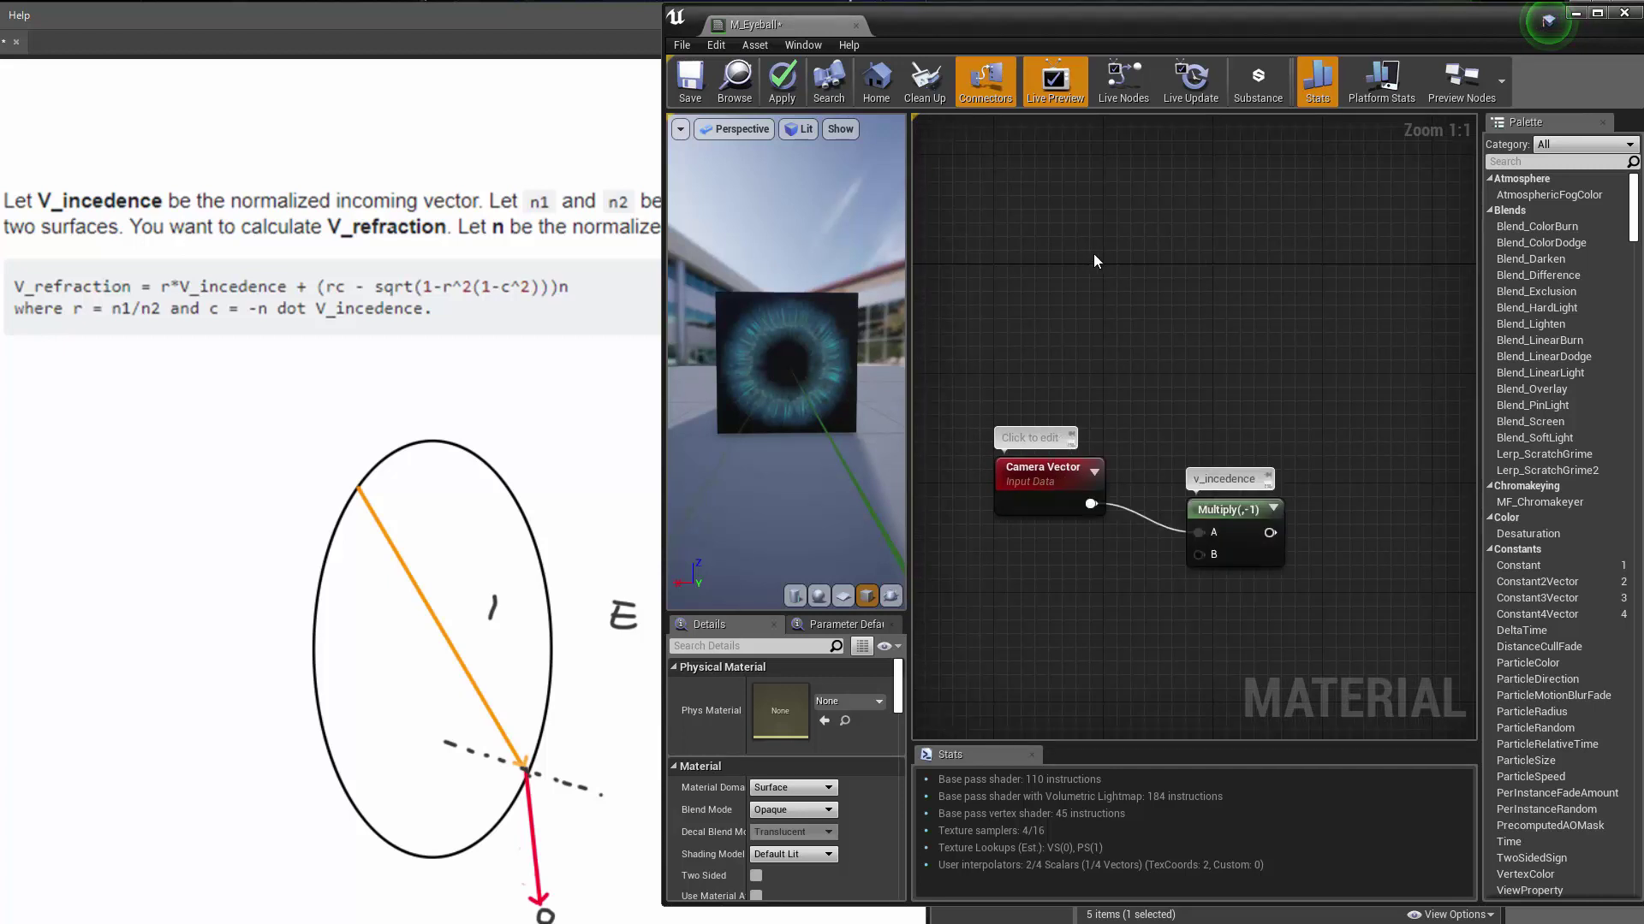
right_click(1095, 261)
text(divide)
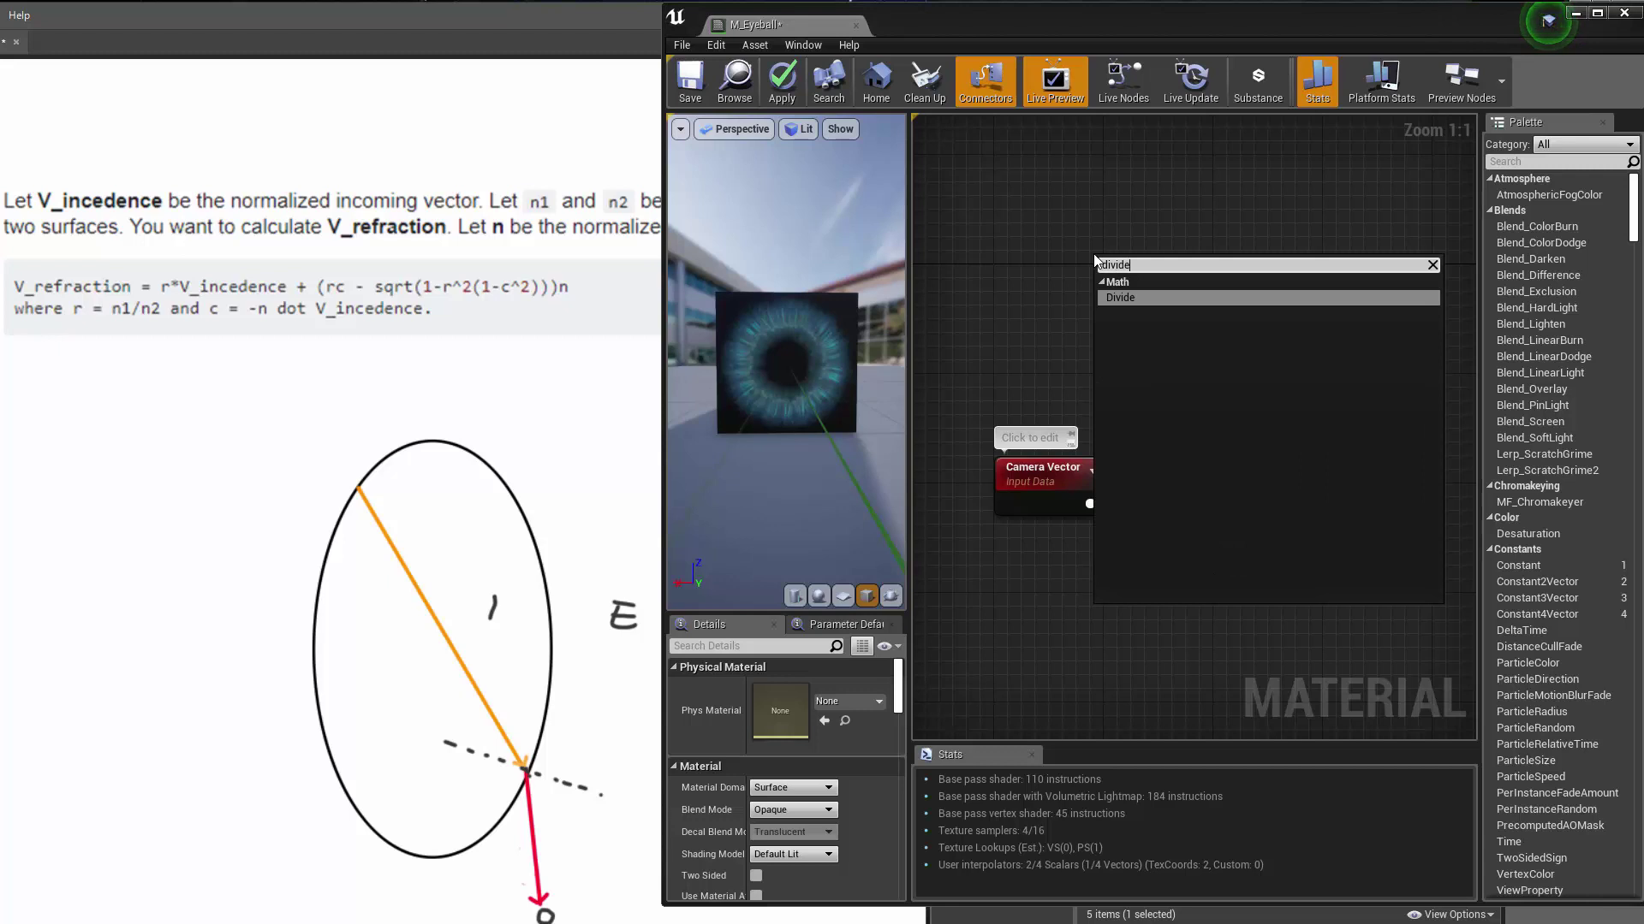
key(Return)
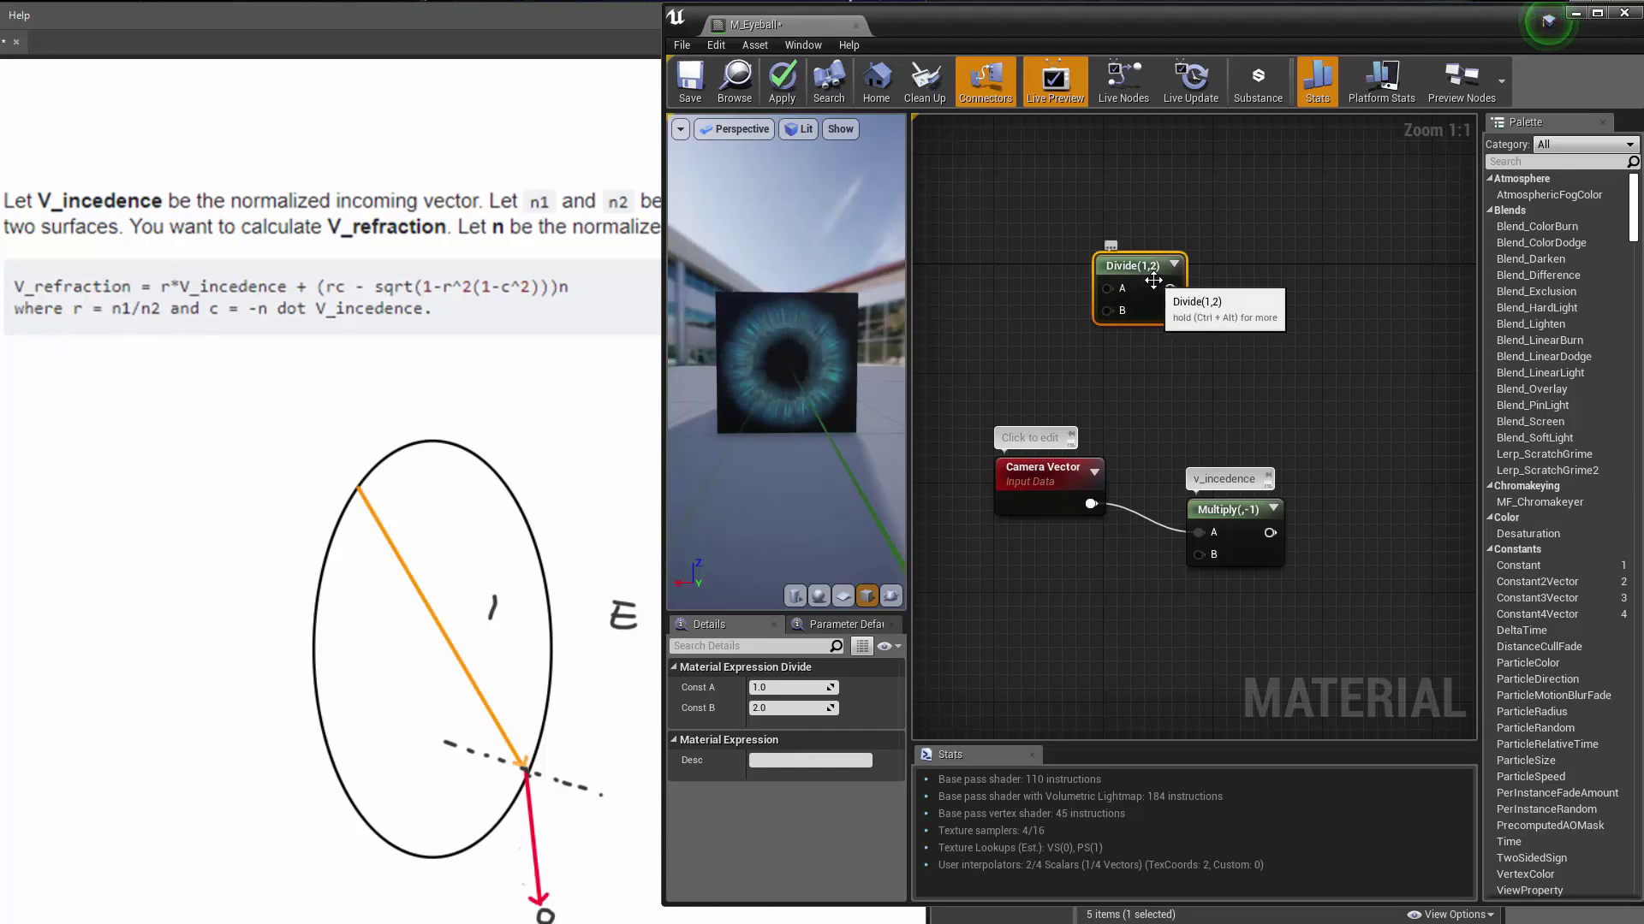
Step: Set the Divide node's Const A to 1.0001 and Const B to 1.33
click(792, 690)
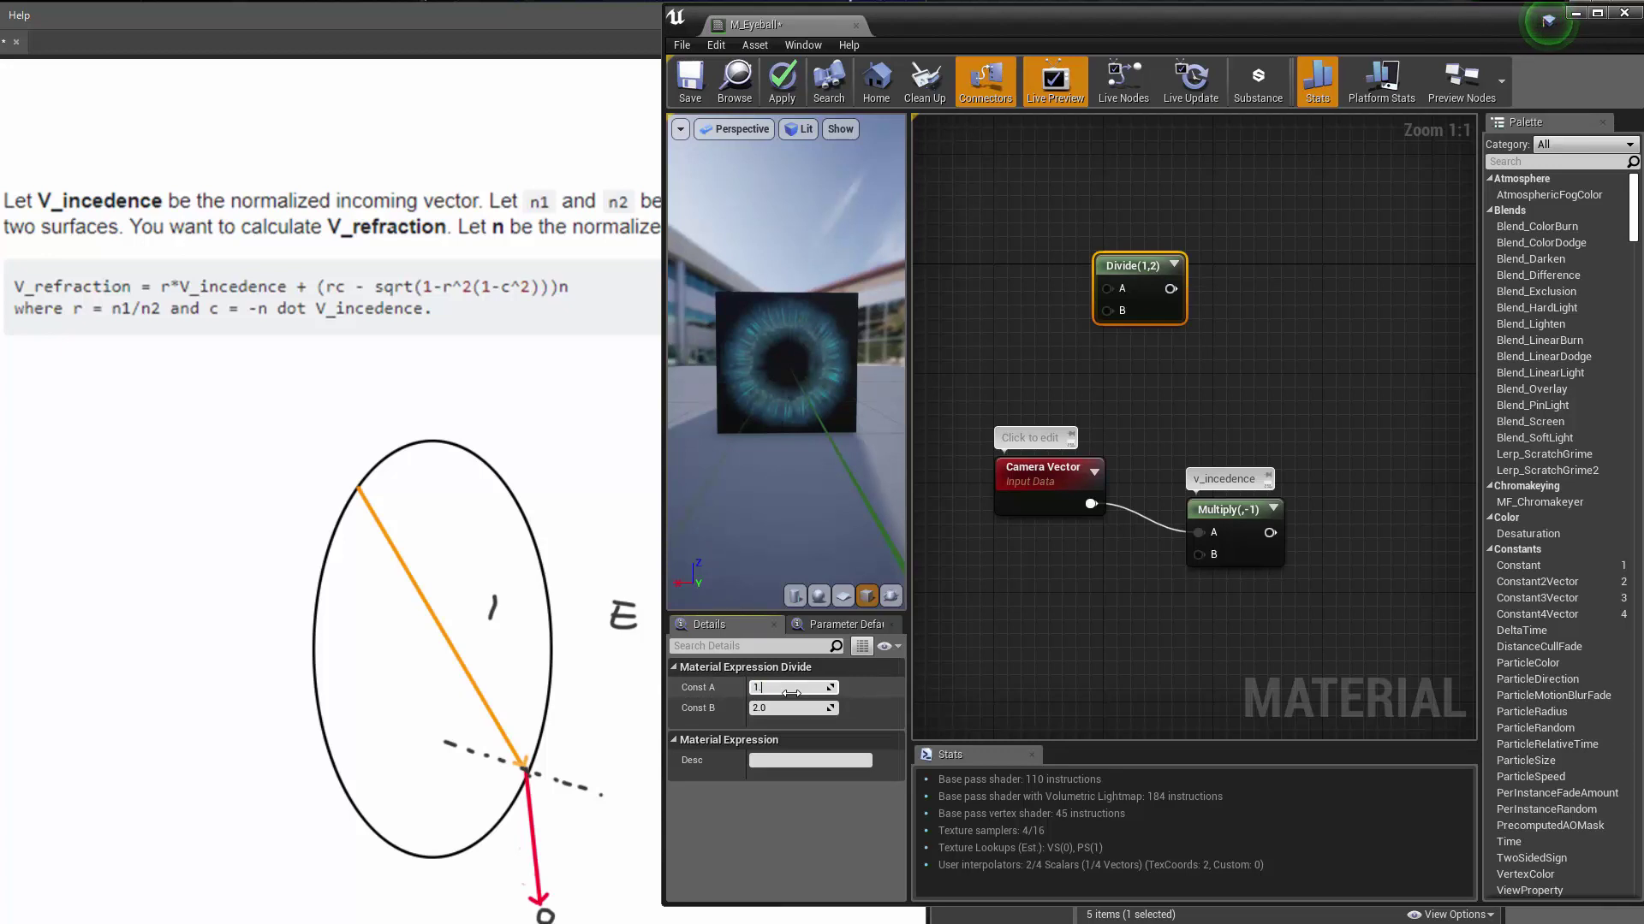
text(1.0001)
key(Return)
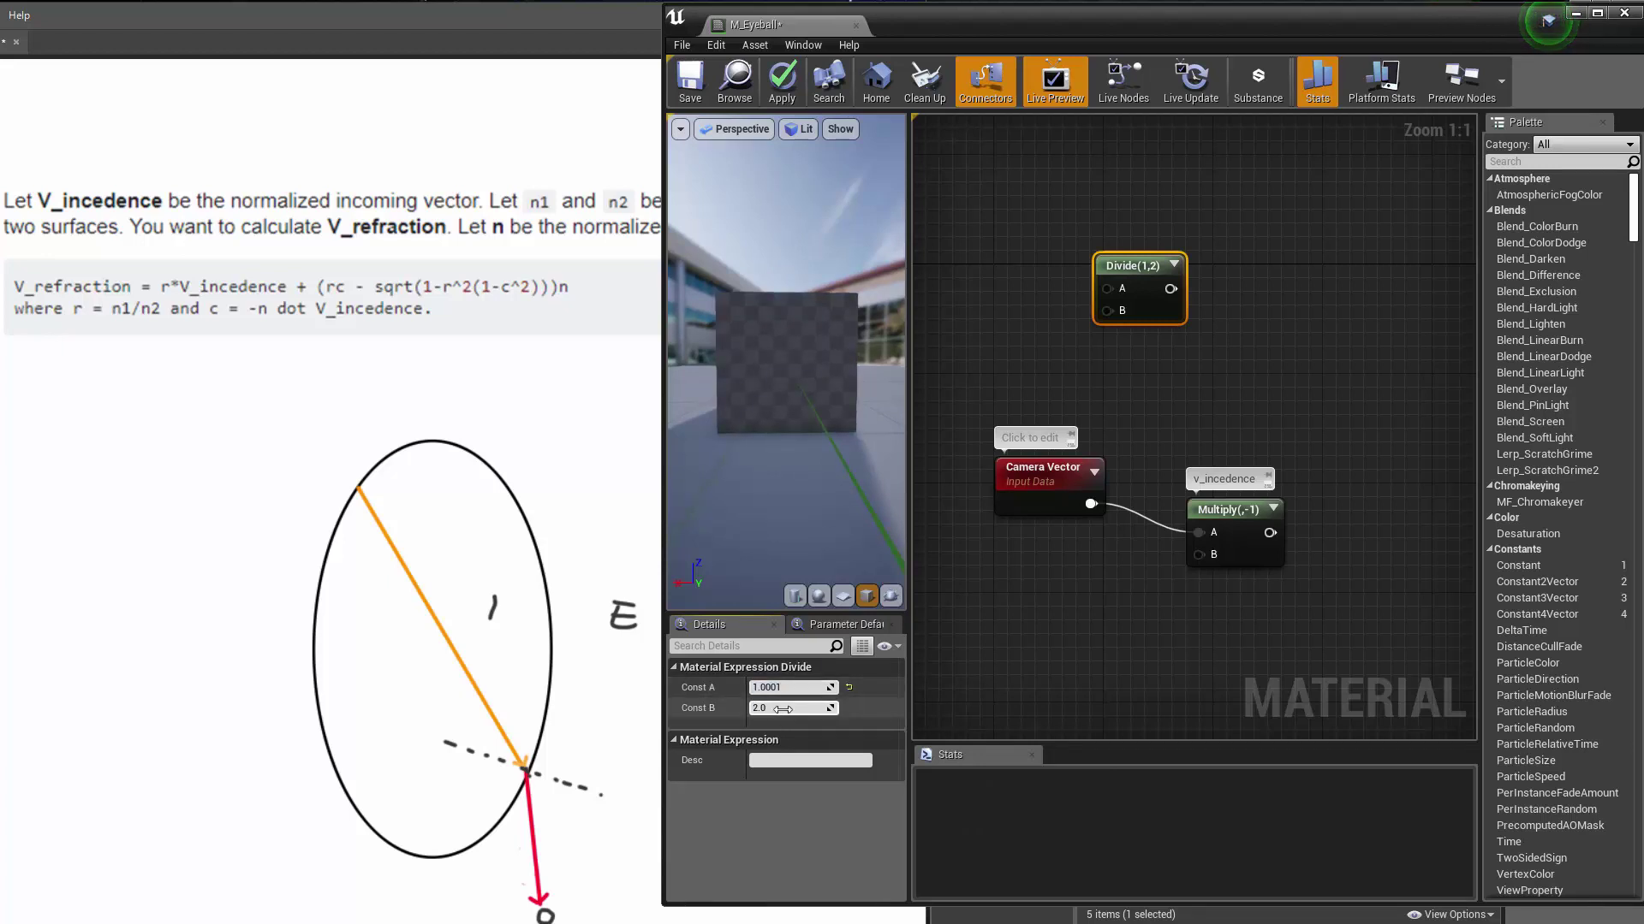
click(762, 708)
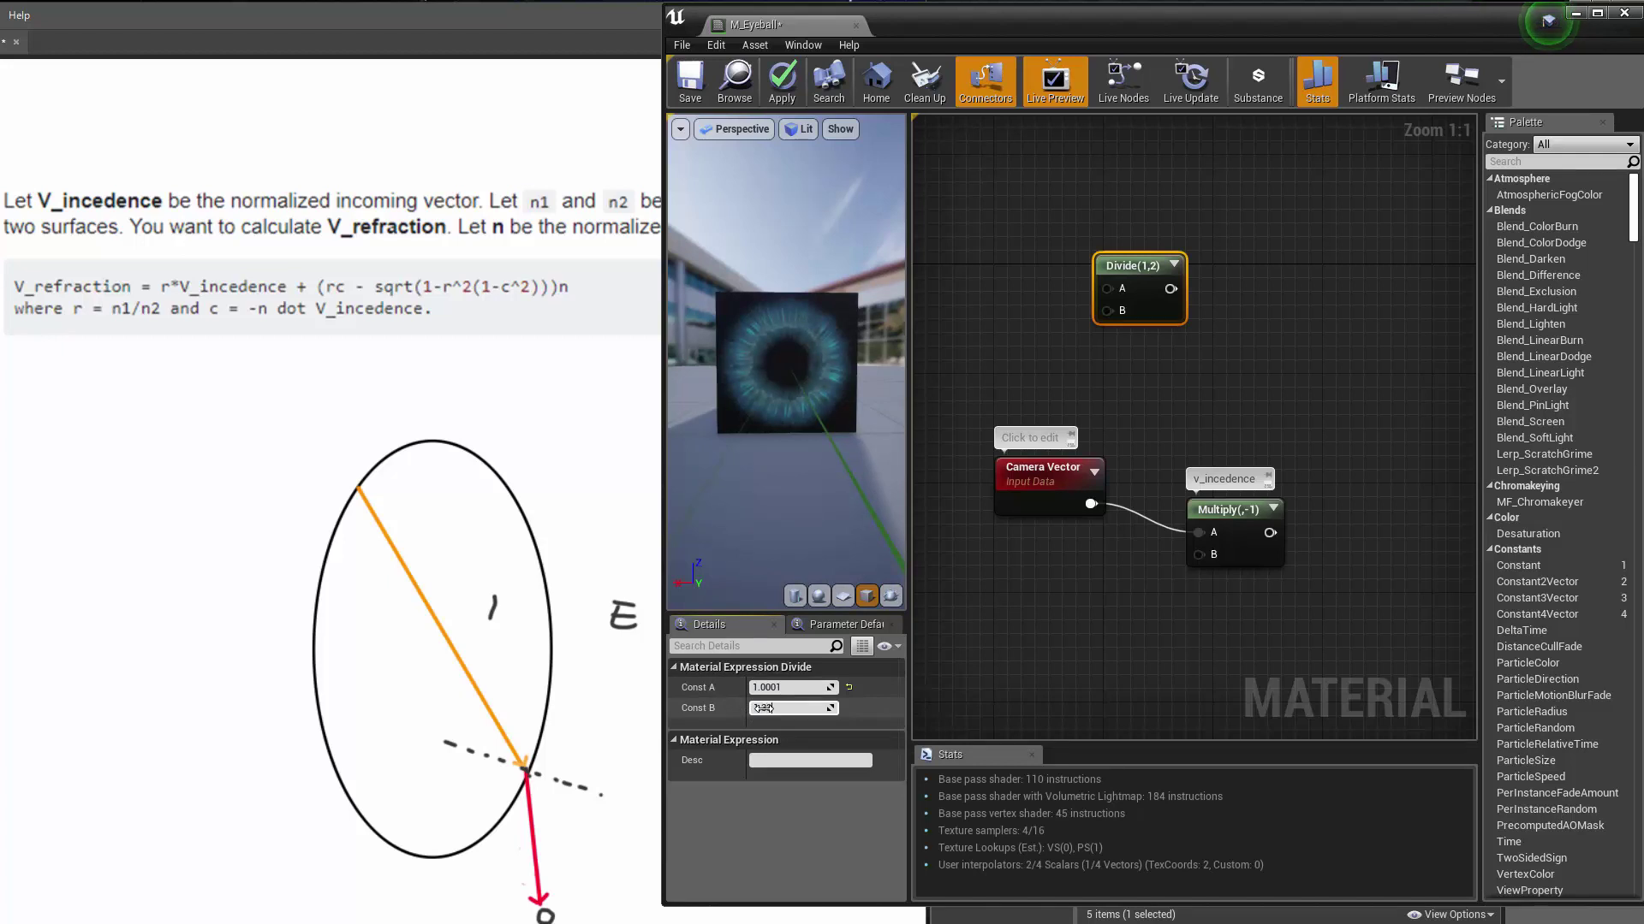
text(1.33)
key(Return)
click(1248, 376)
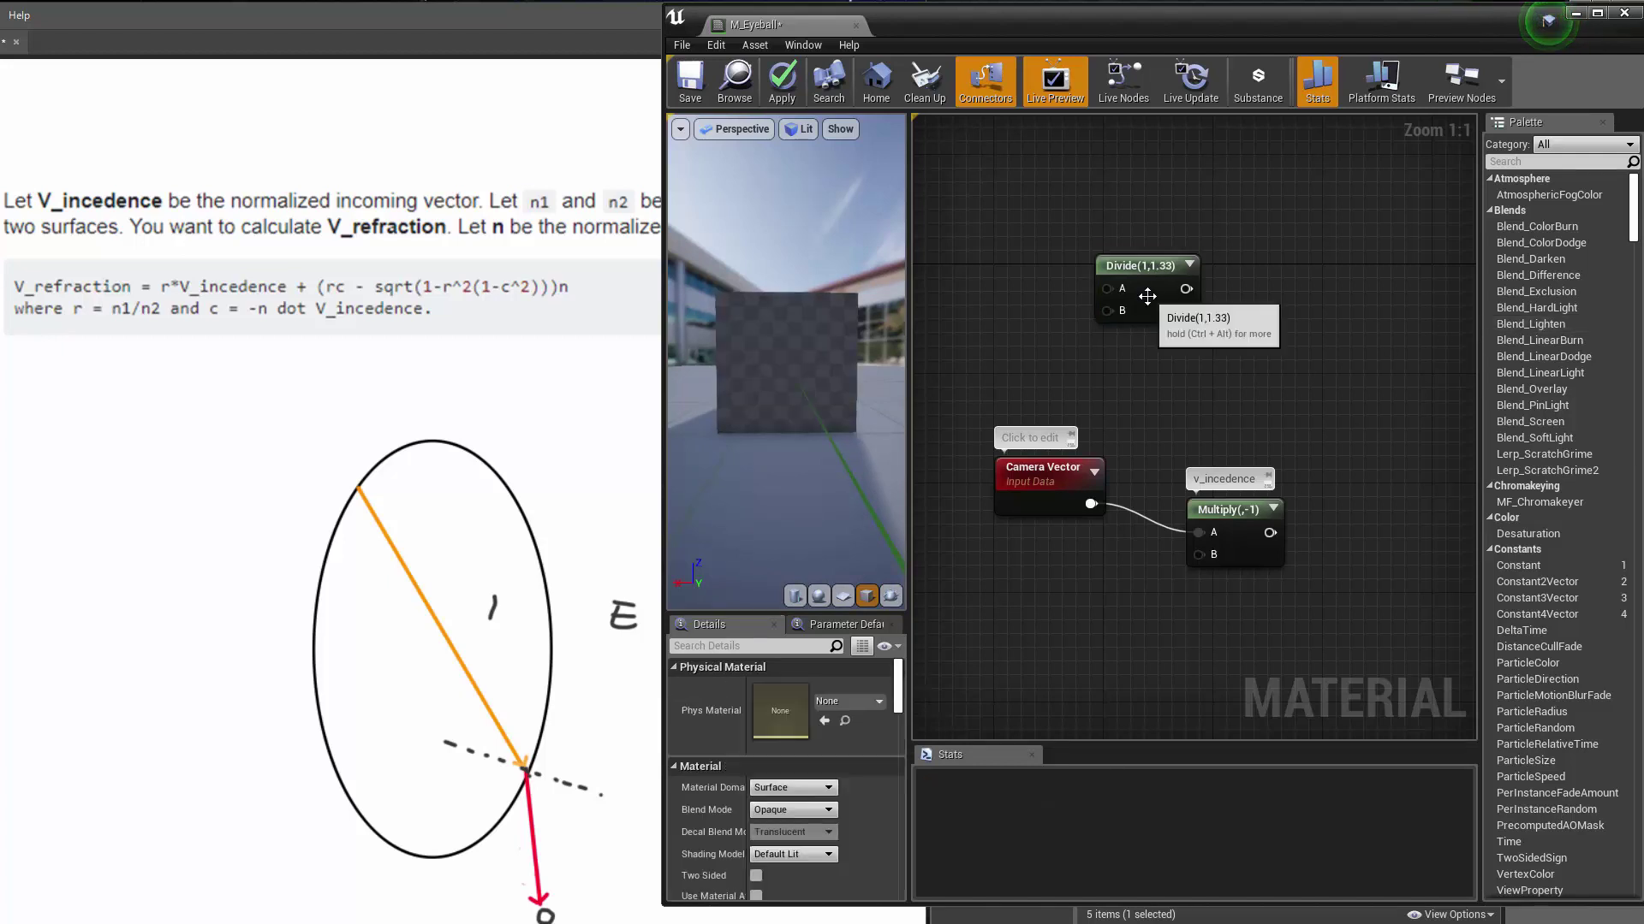
Step: Give the Divide node the comment r = n1/n2
click(1152, 298)
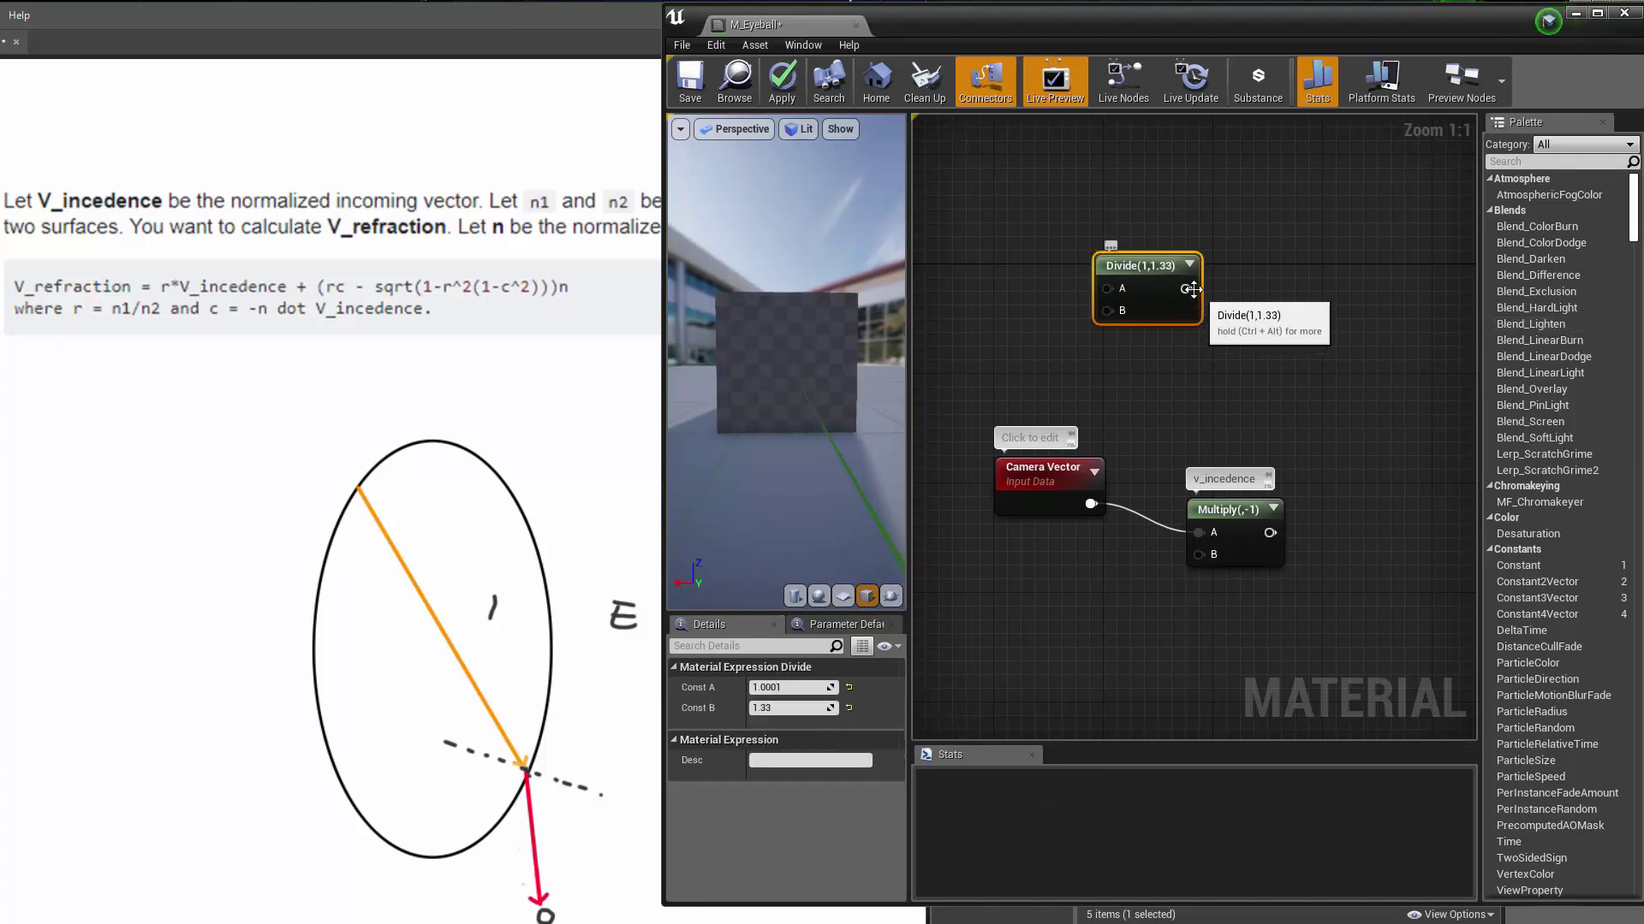
click(1115, 245)
text(r =)
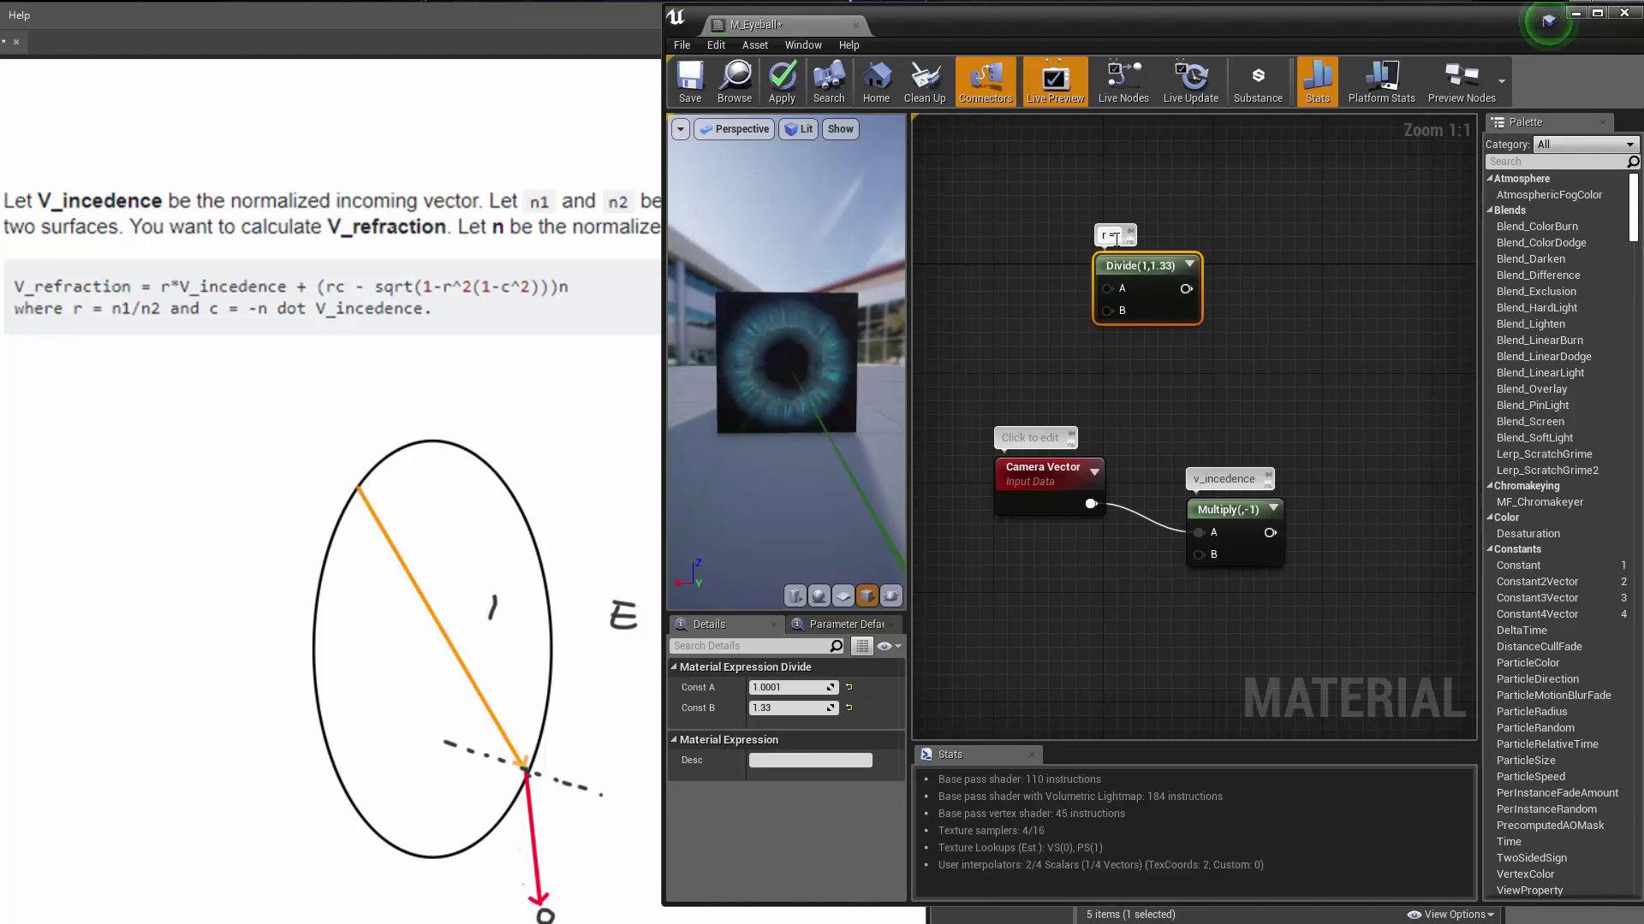
text( n1/n2)
key(Return)
Step: Move the Camera Vector node down level with the Multiply node and add a scalar parameter named IOR near the Divide node
right_drag(1173, 359, 1229, 373)
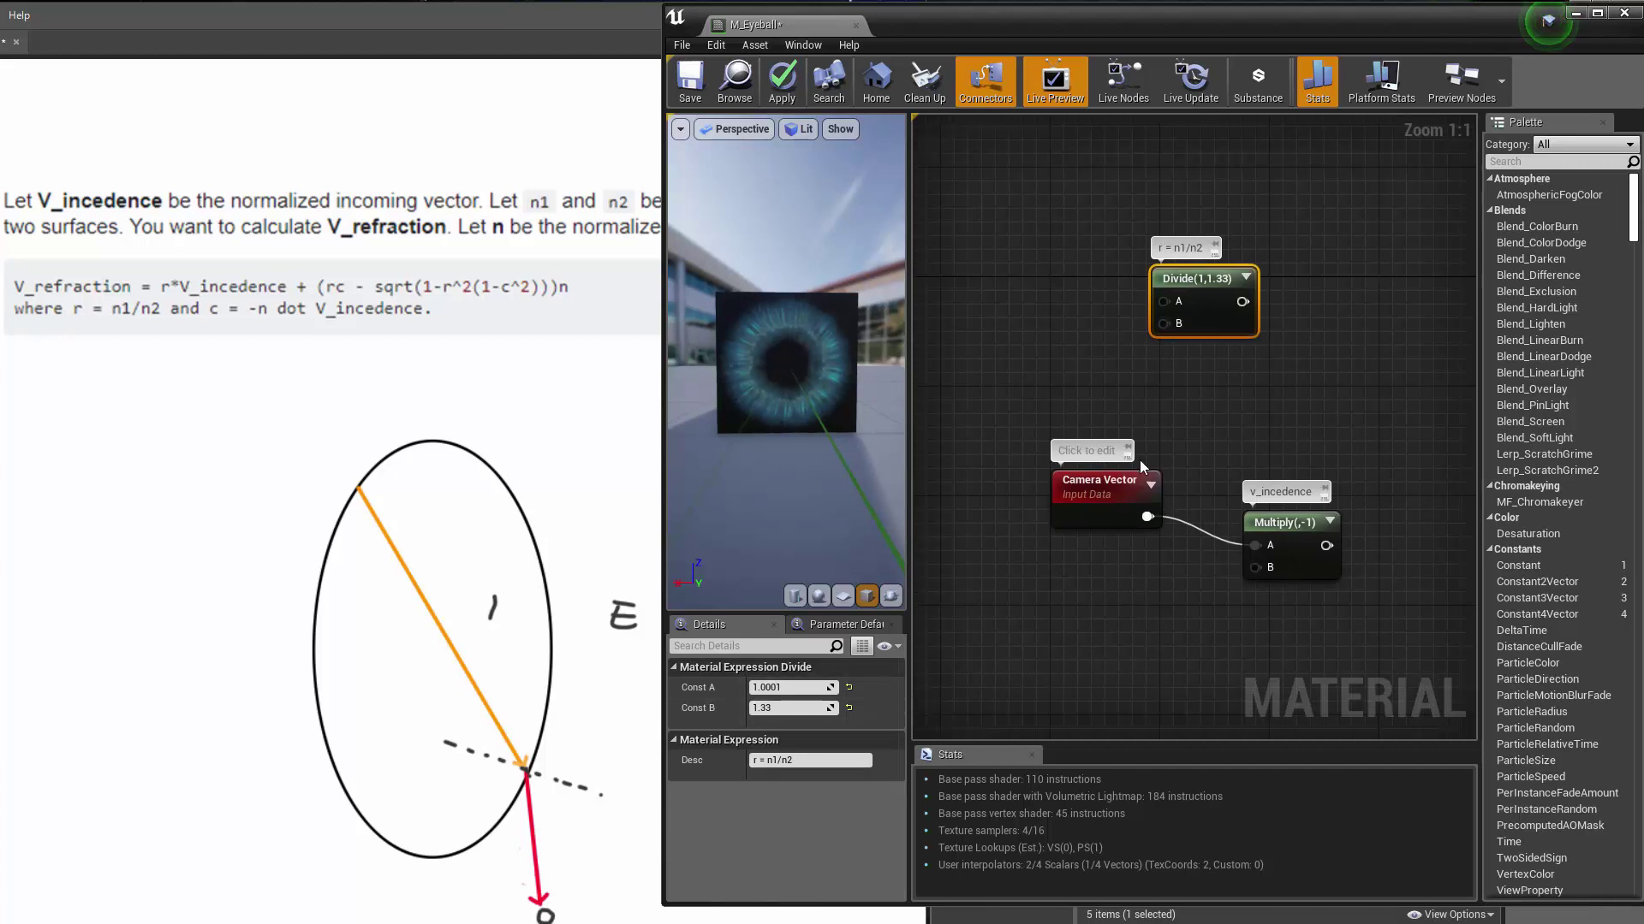
drag(1097, 490, 1097, 531)
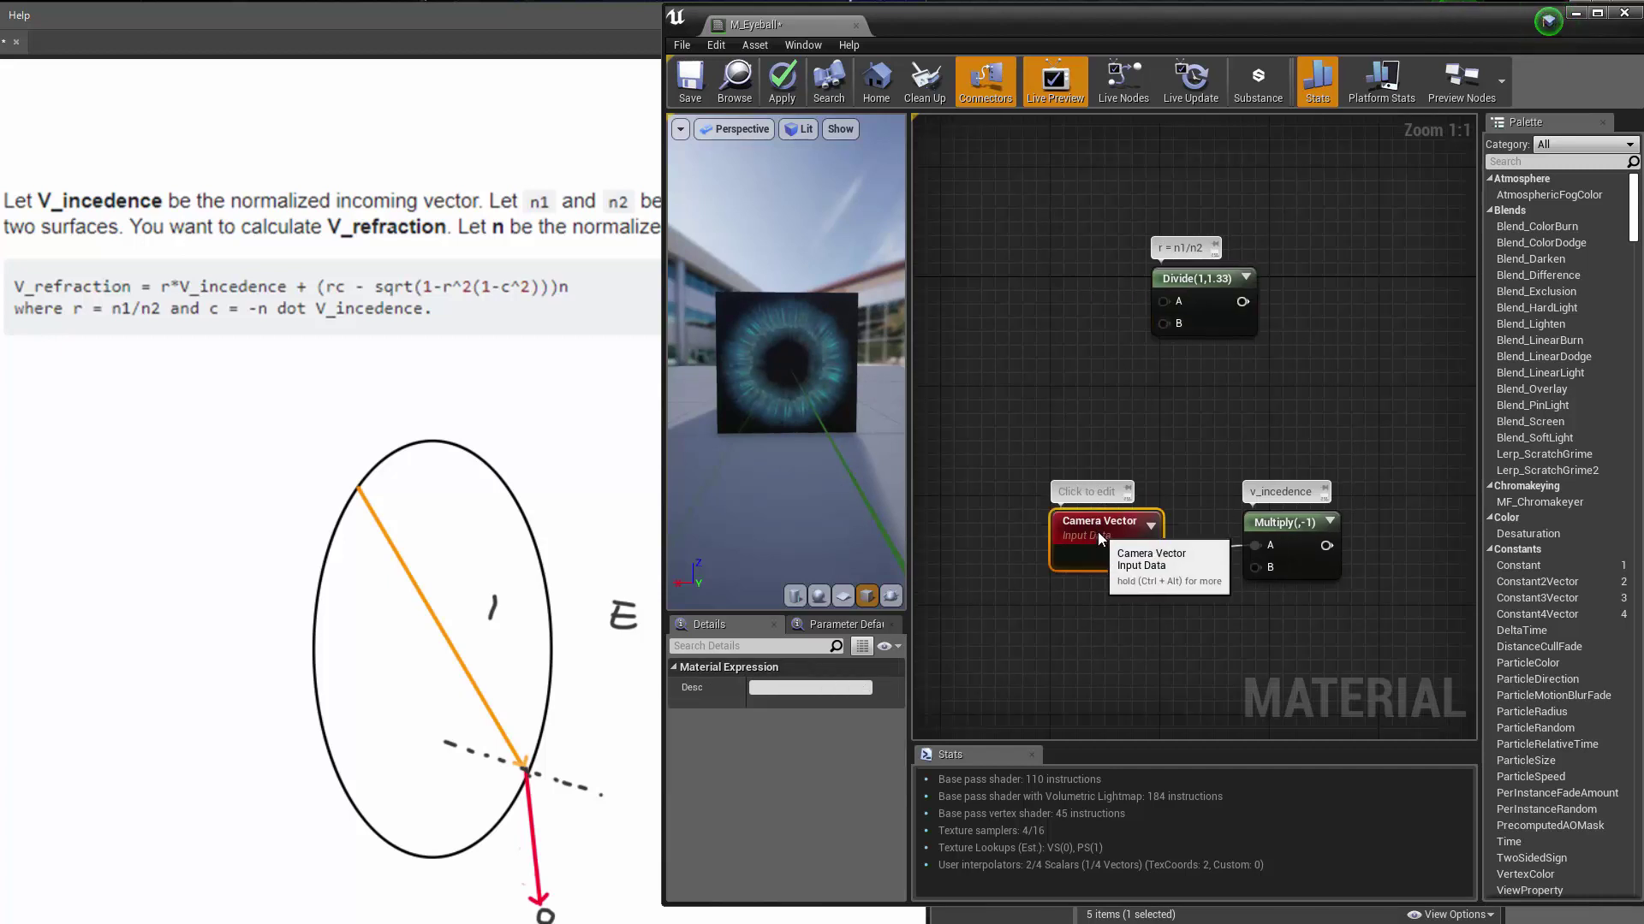
click(1053, 341)
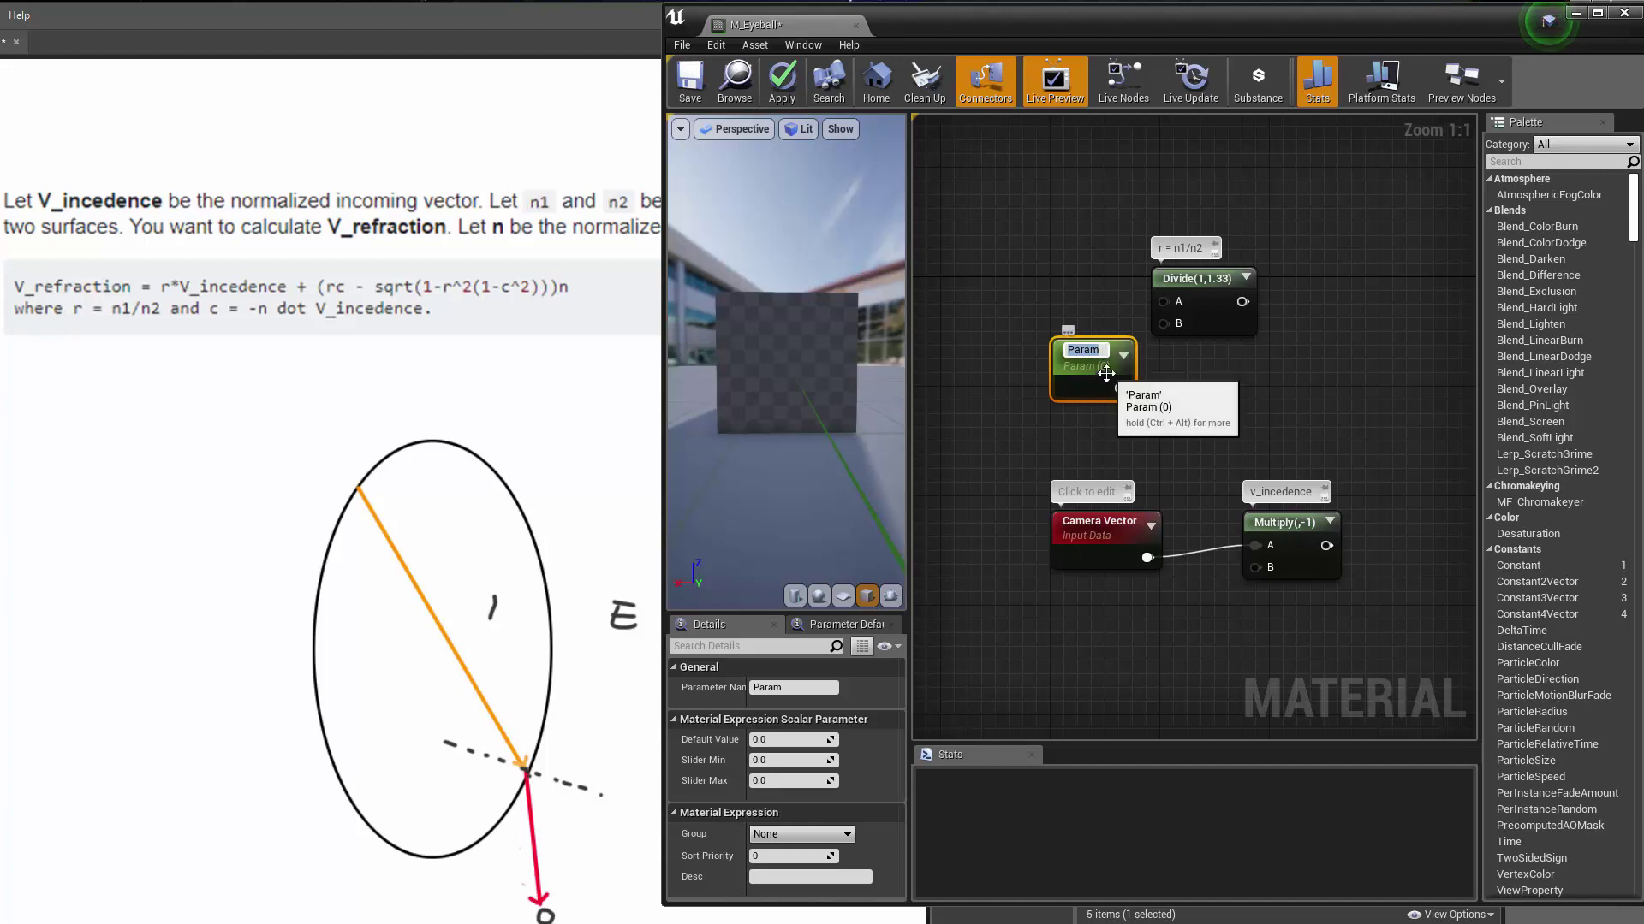
text(IOR)
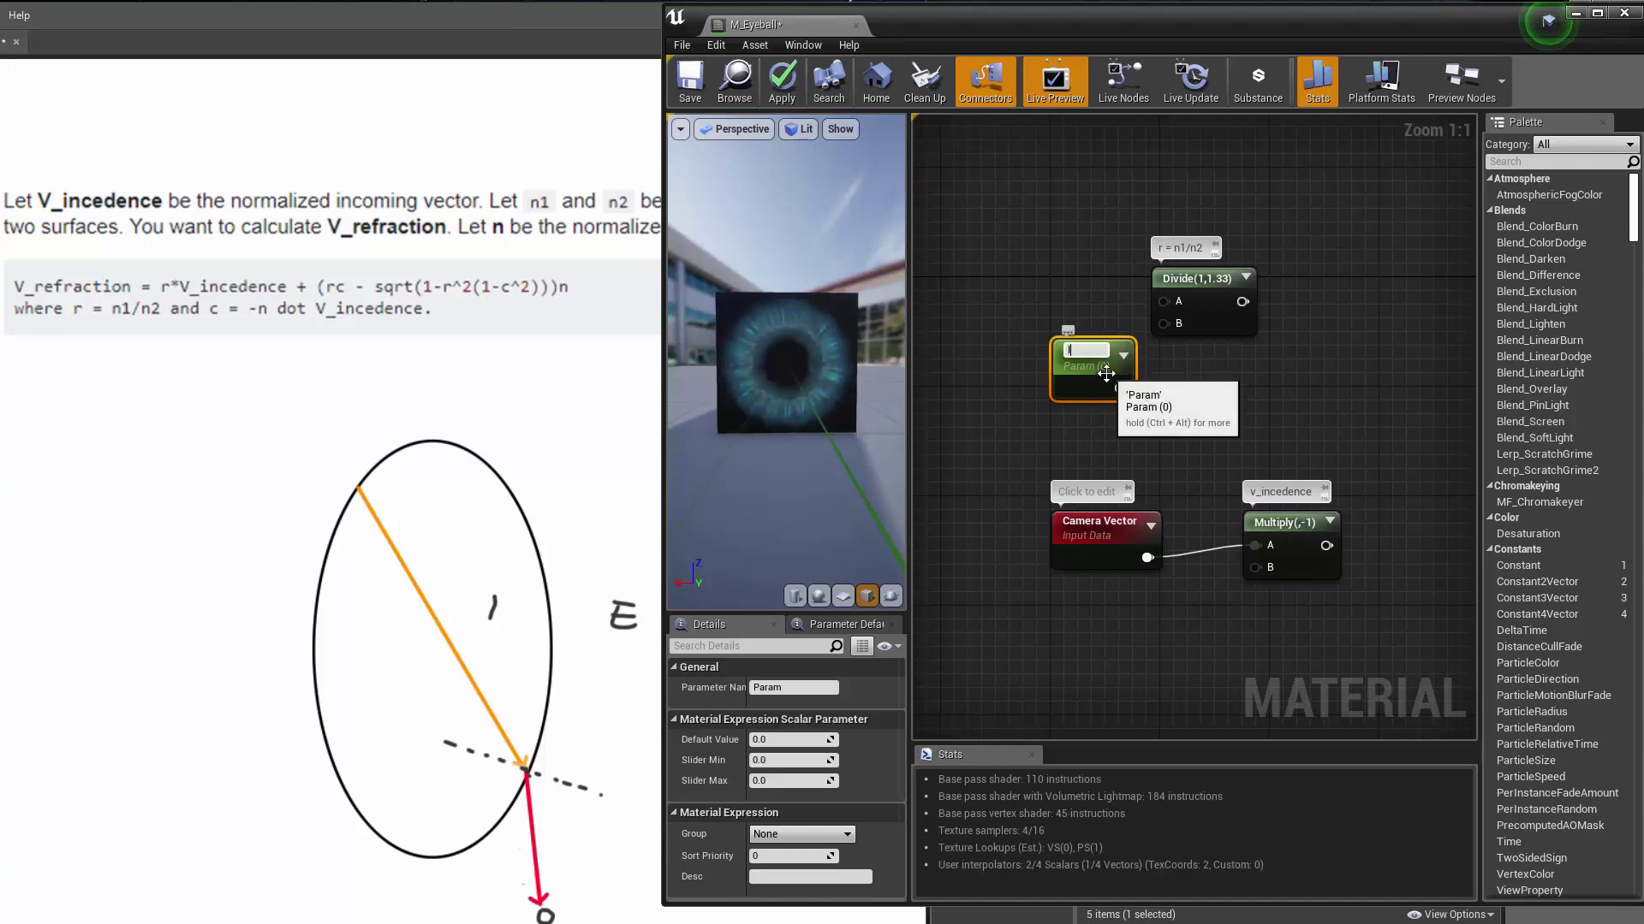
key(Return)
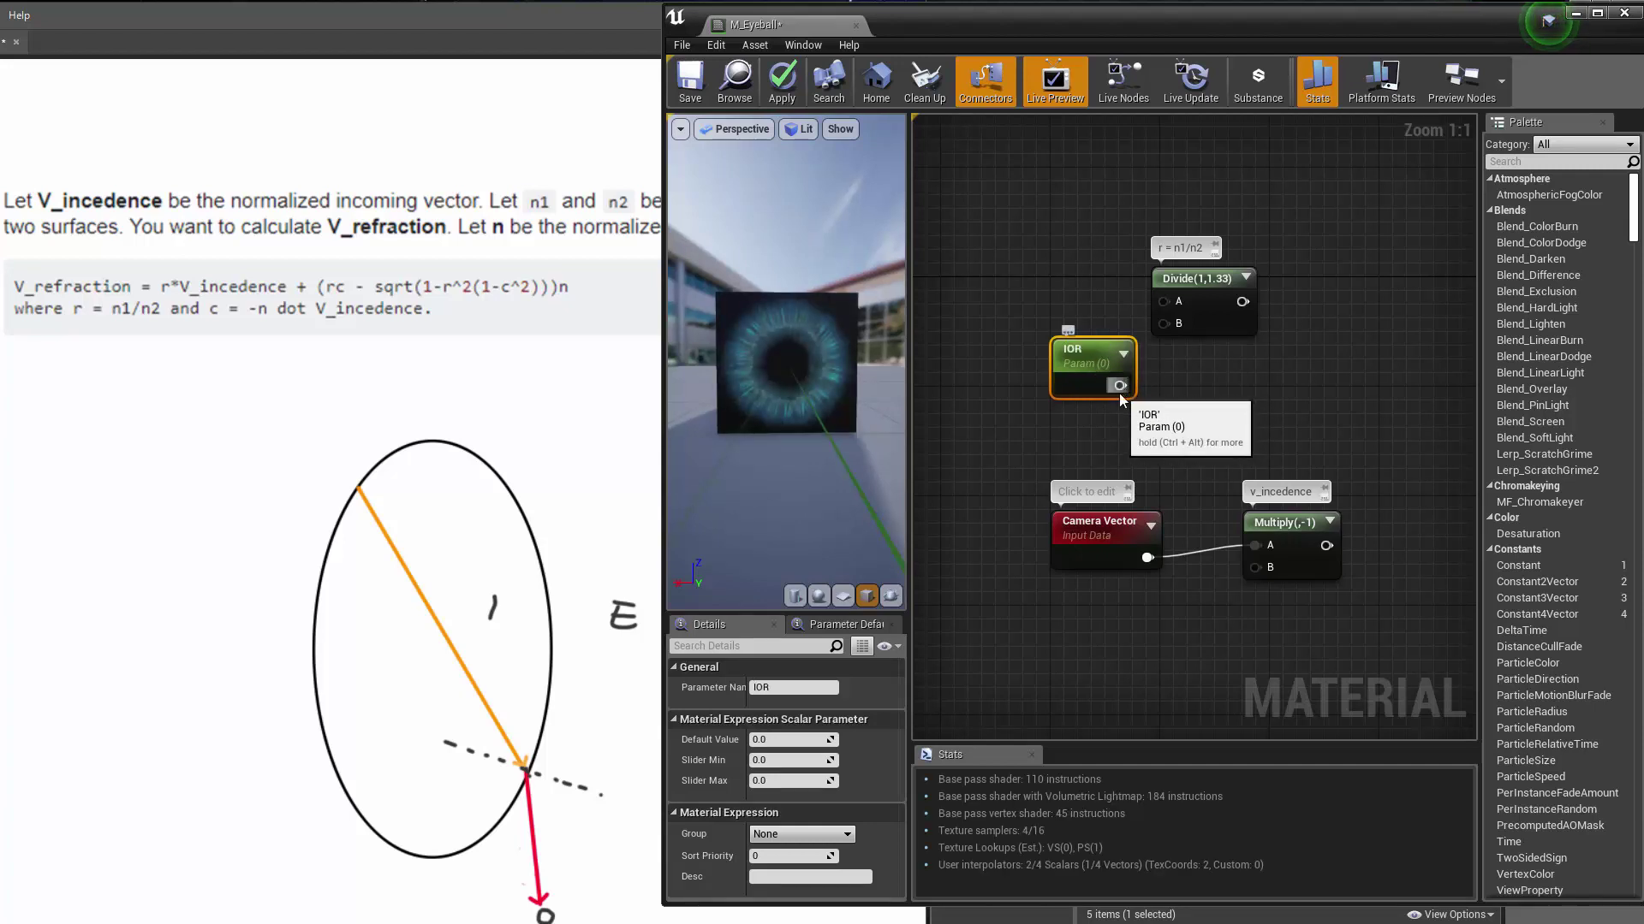
Step: Connect IOR to input B of the Divide node and set its default value to 1.33 and slider max to 4
drag(1120, 386, 1164, 323)
drag(1084, 366, 1056, 360)
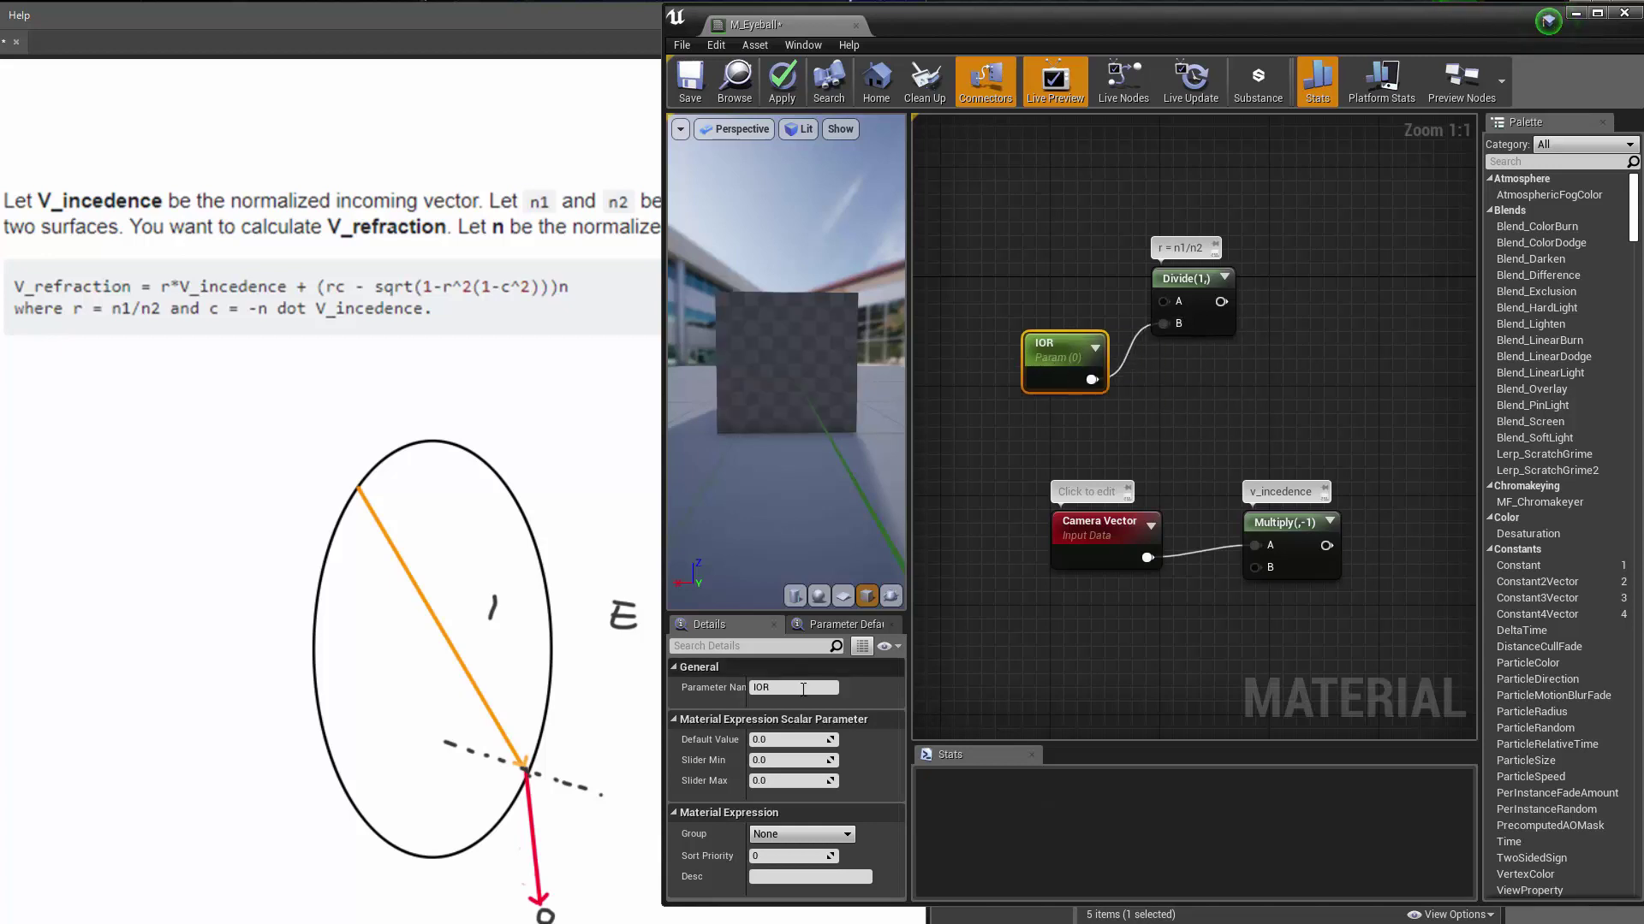
click(772, 741)
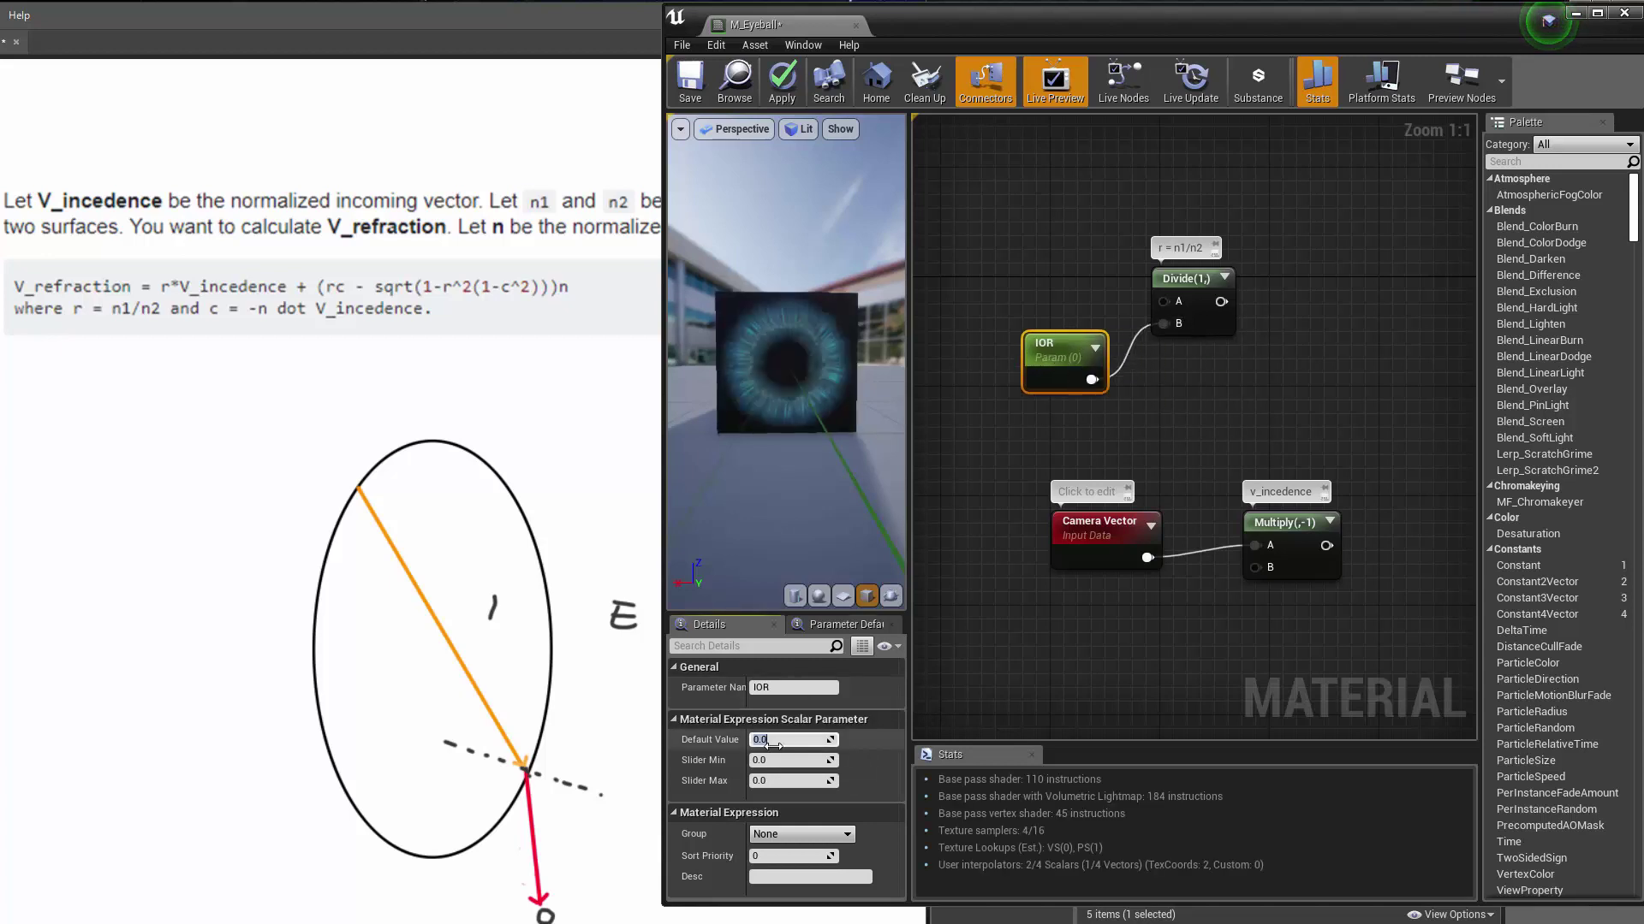
text(1.33)
key(Tab)
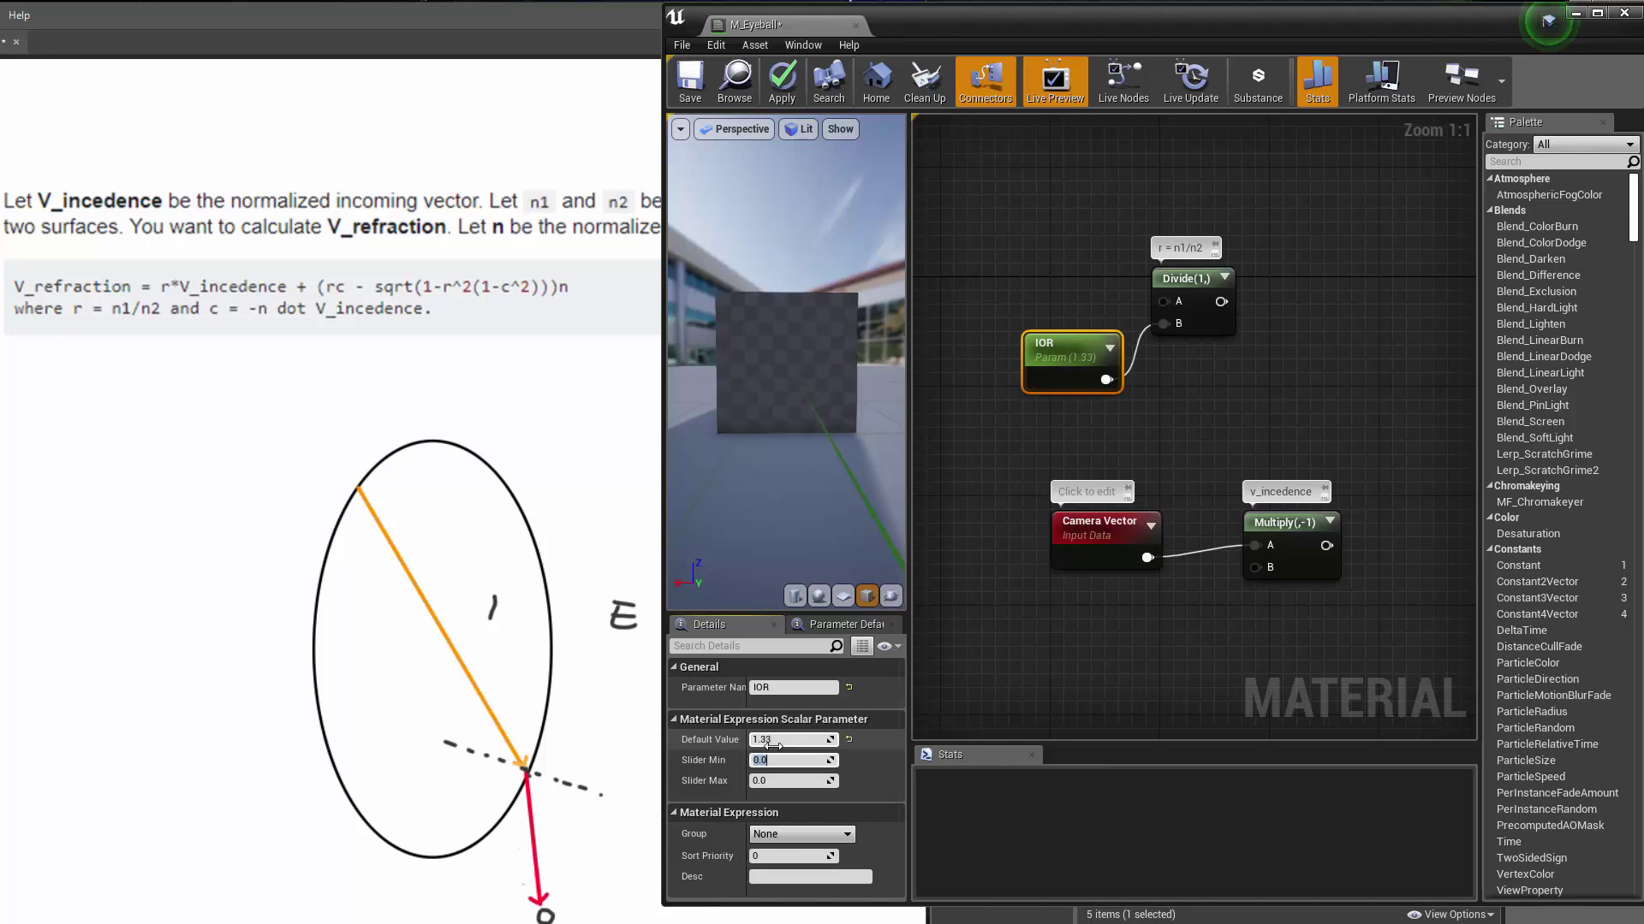
key(Tab)
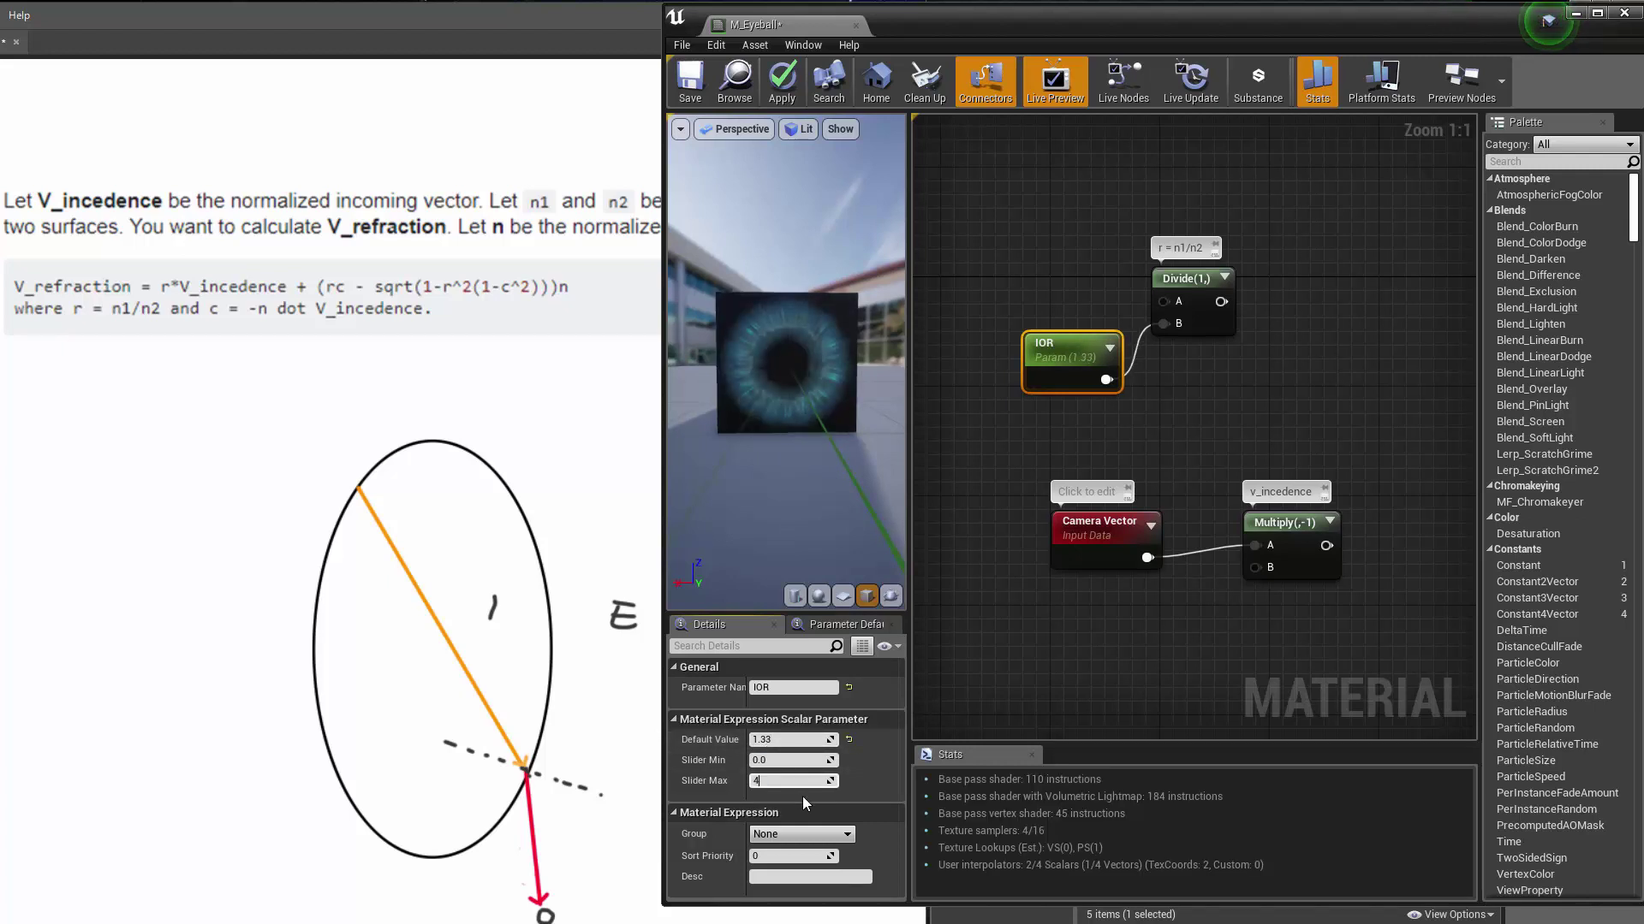
text(4)
key(Return)
Step: Shift the v_incedence Multiply node slightly left and feed its output into input A of a new DotProduct node
drag(1280, 511, 1267, 511)
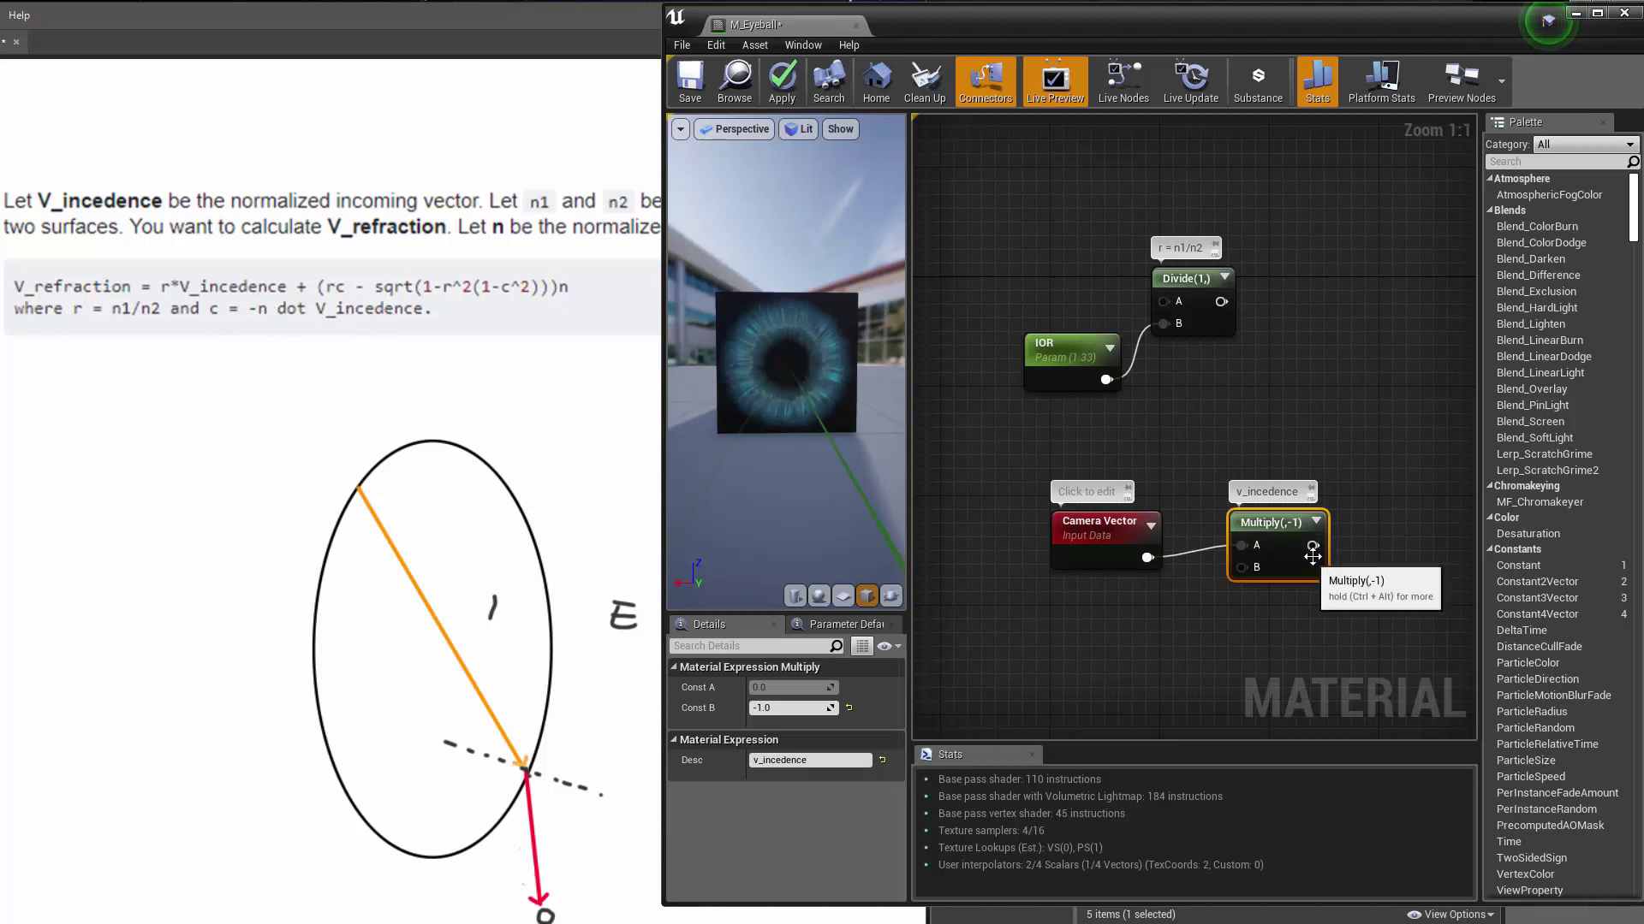
drag(1312, 545, 1375, 623)
text(DOT)
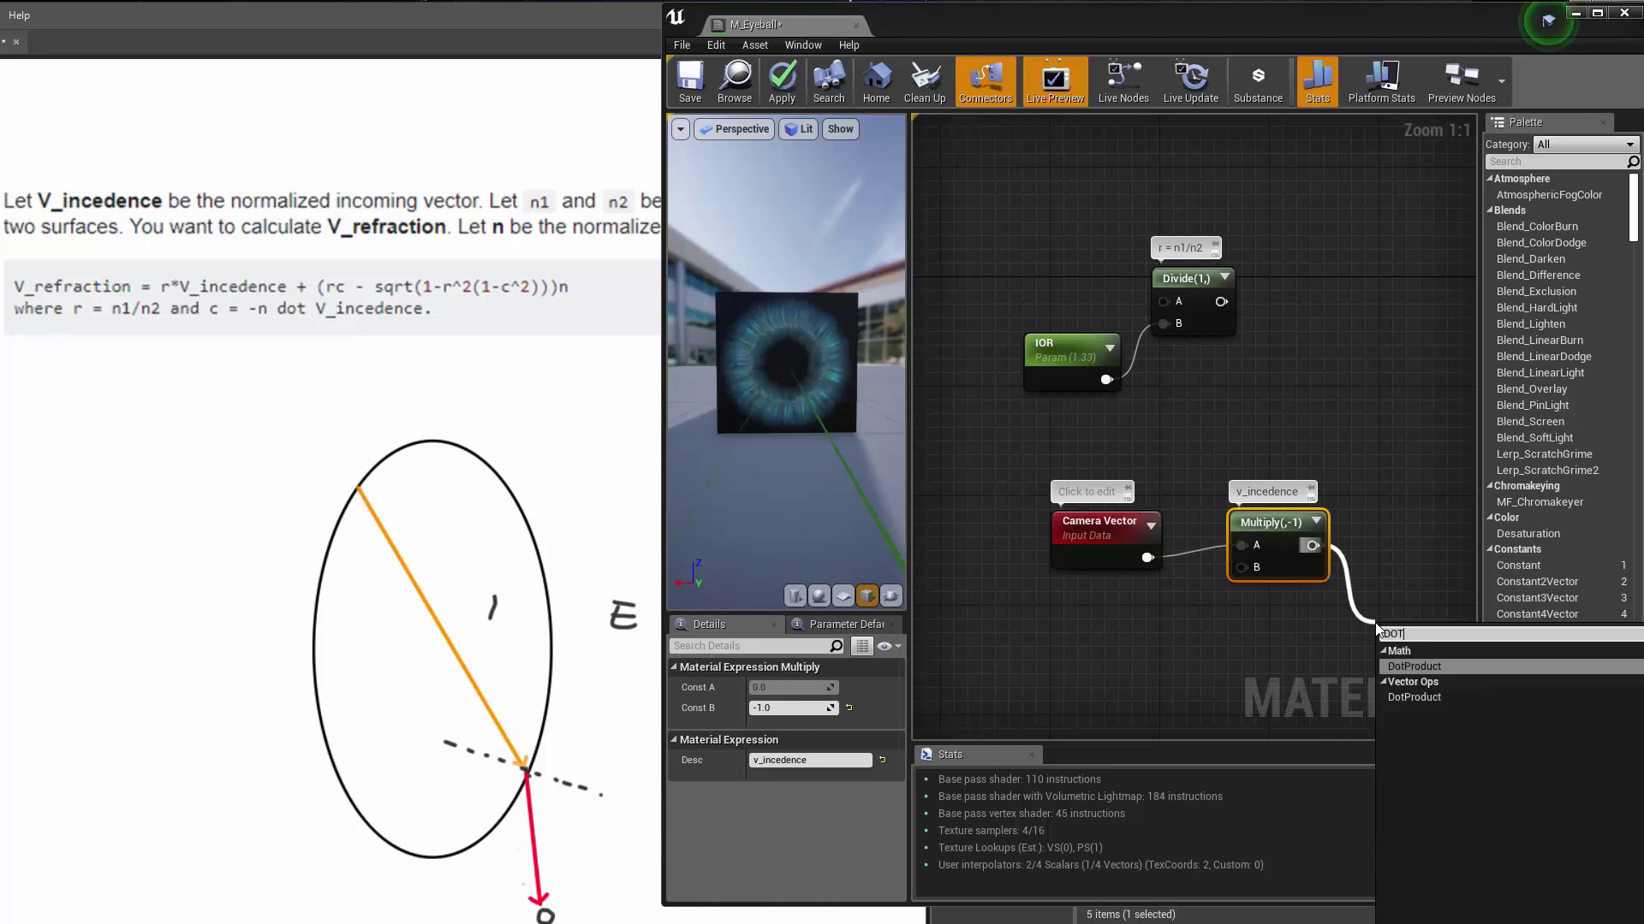
key(Return)
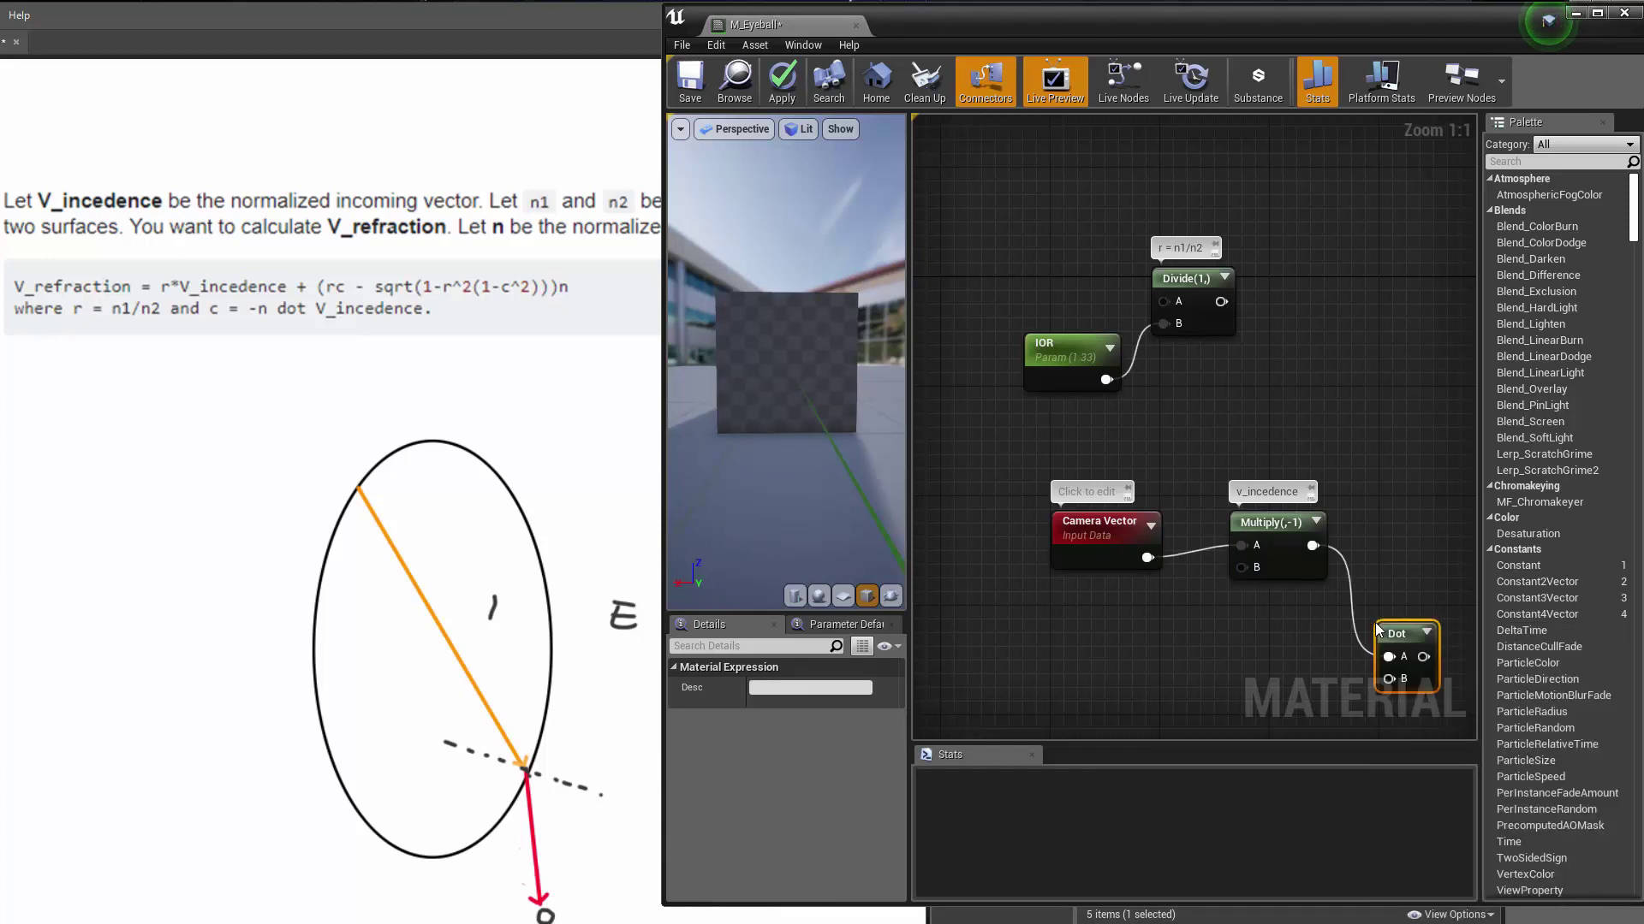
Step: Add a PixelNormalWS node below the Camera Vector and Multiply nodes
right_drag(1428, 506, 1376, 434)
click(490, 238)
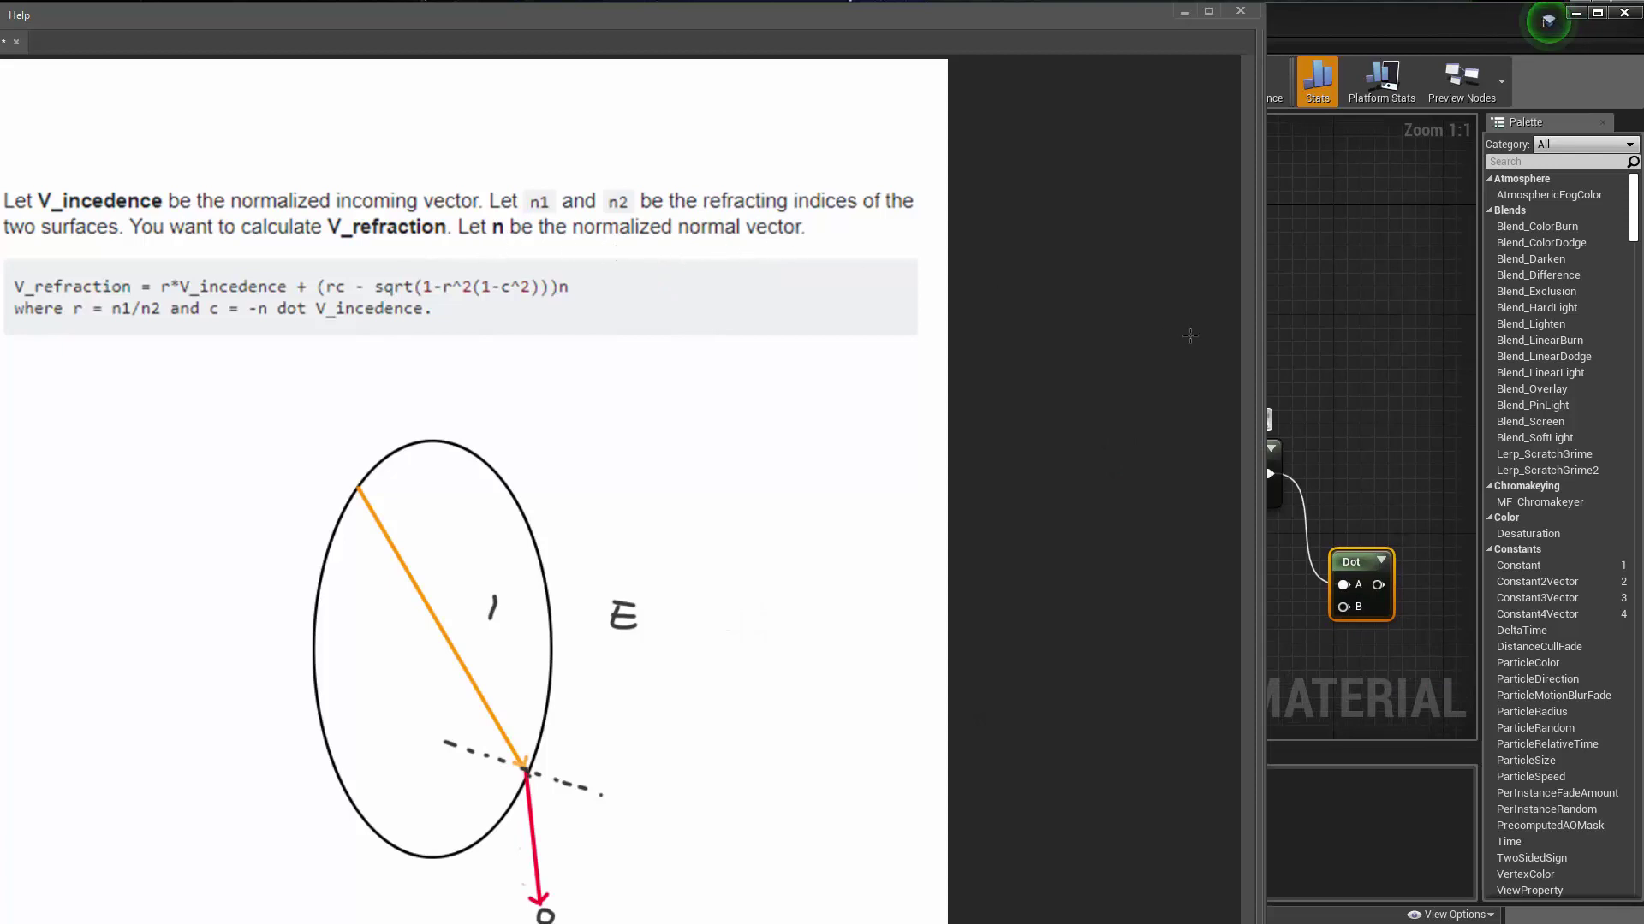
click(1277, 332)
right_drag(924, 519, 914, 418)
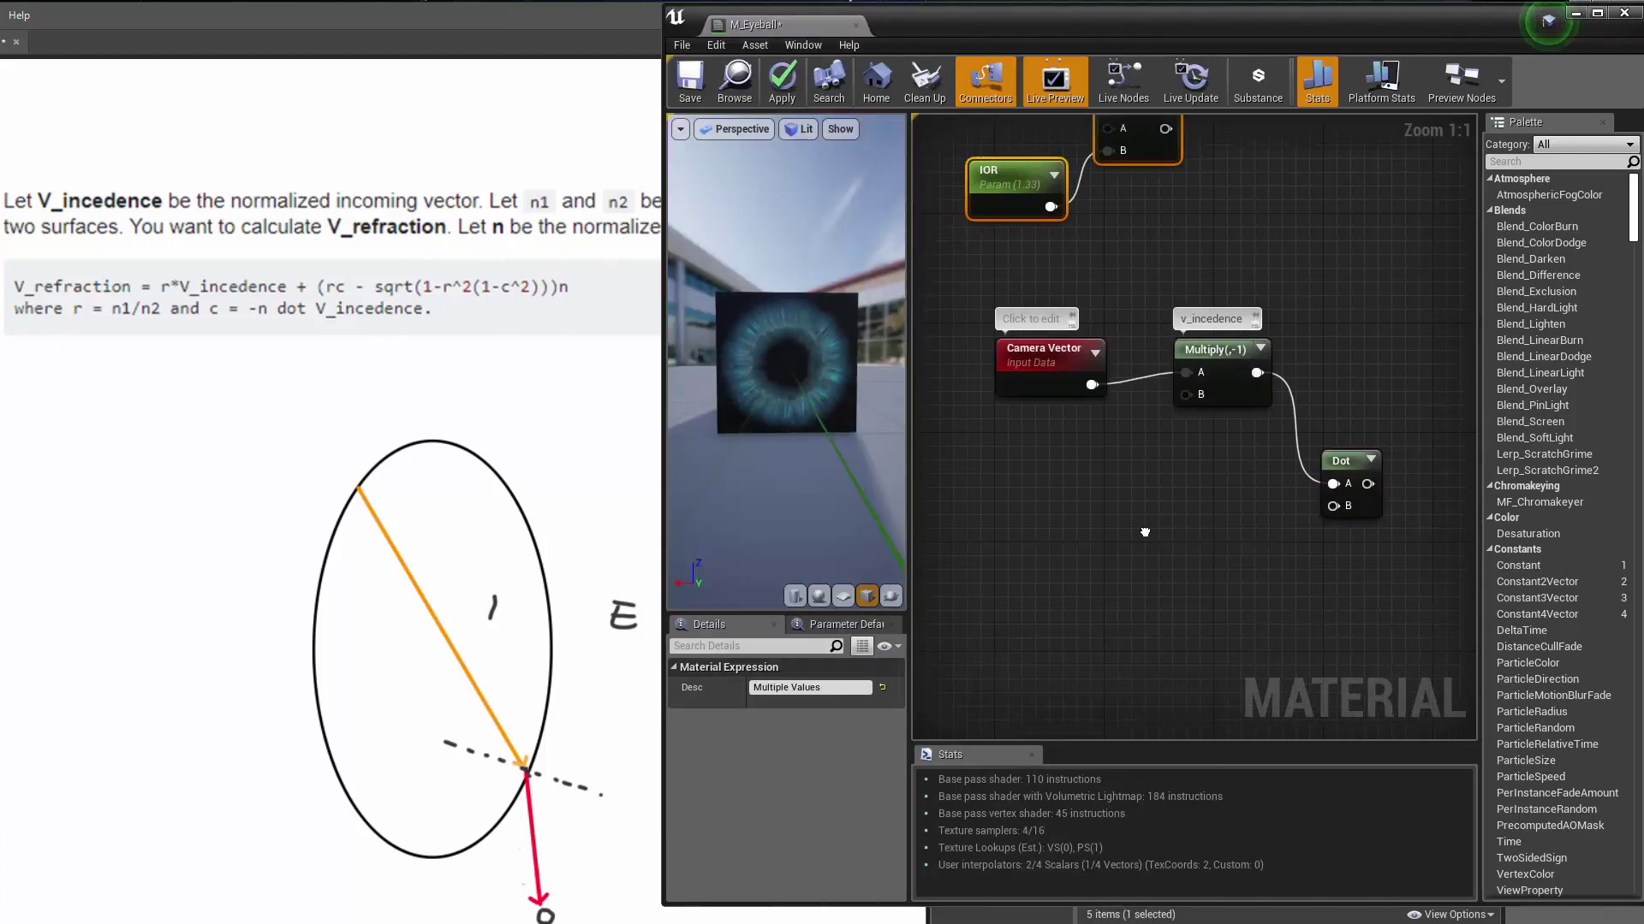
right_click(1076, 538)
text(PI)
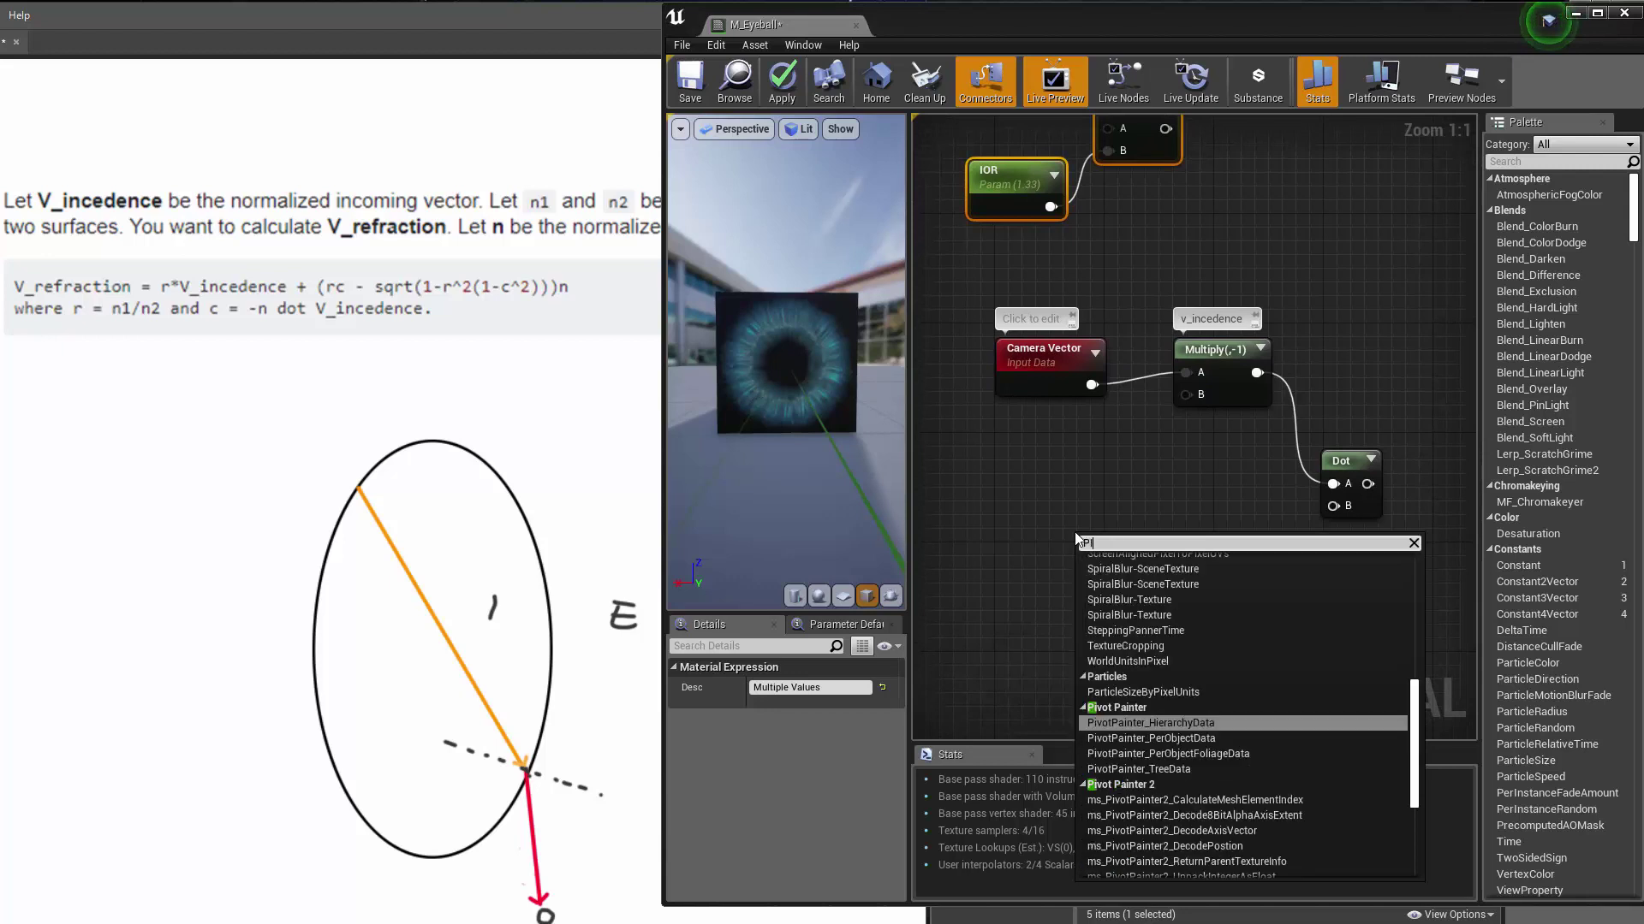
text(XELNO)
key(Return)
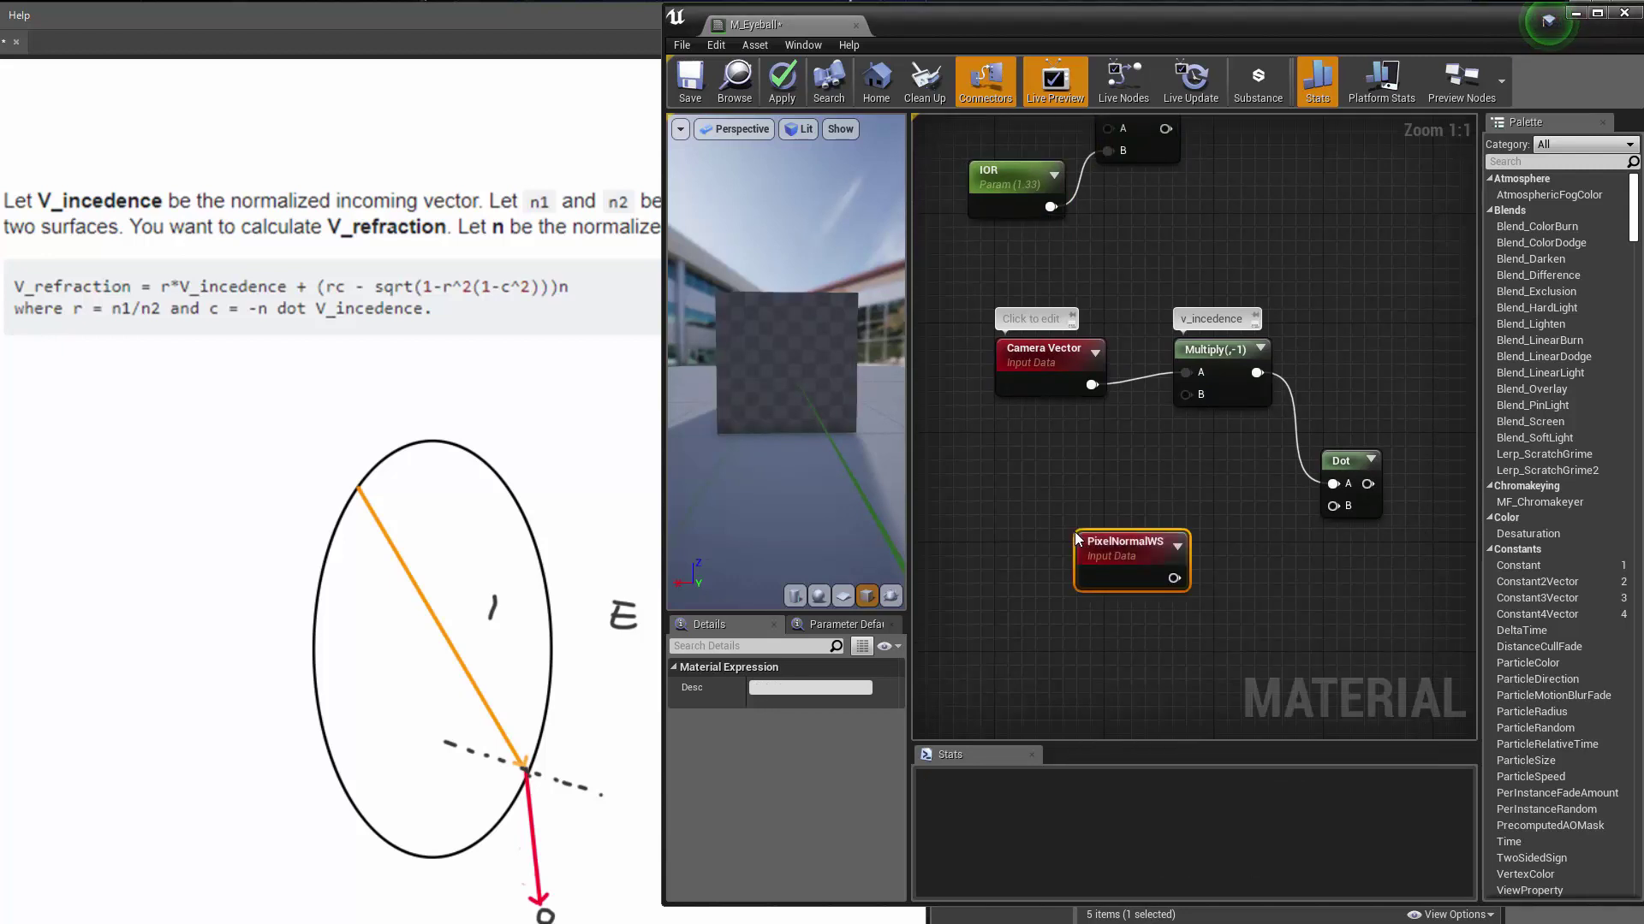
Step: Preview the PixelNormalWS node and examine its world-space normal colors on the cube and the sphere from several angles
right_click(1095, 543)
click(1132, 557)
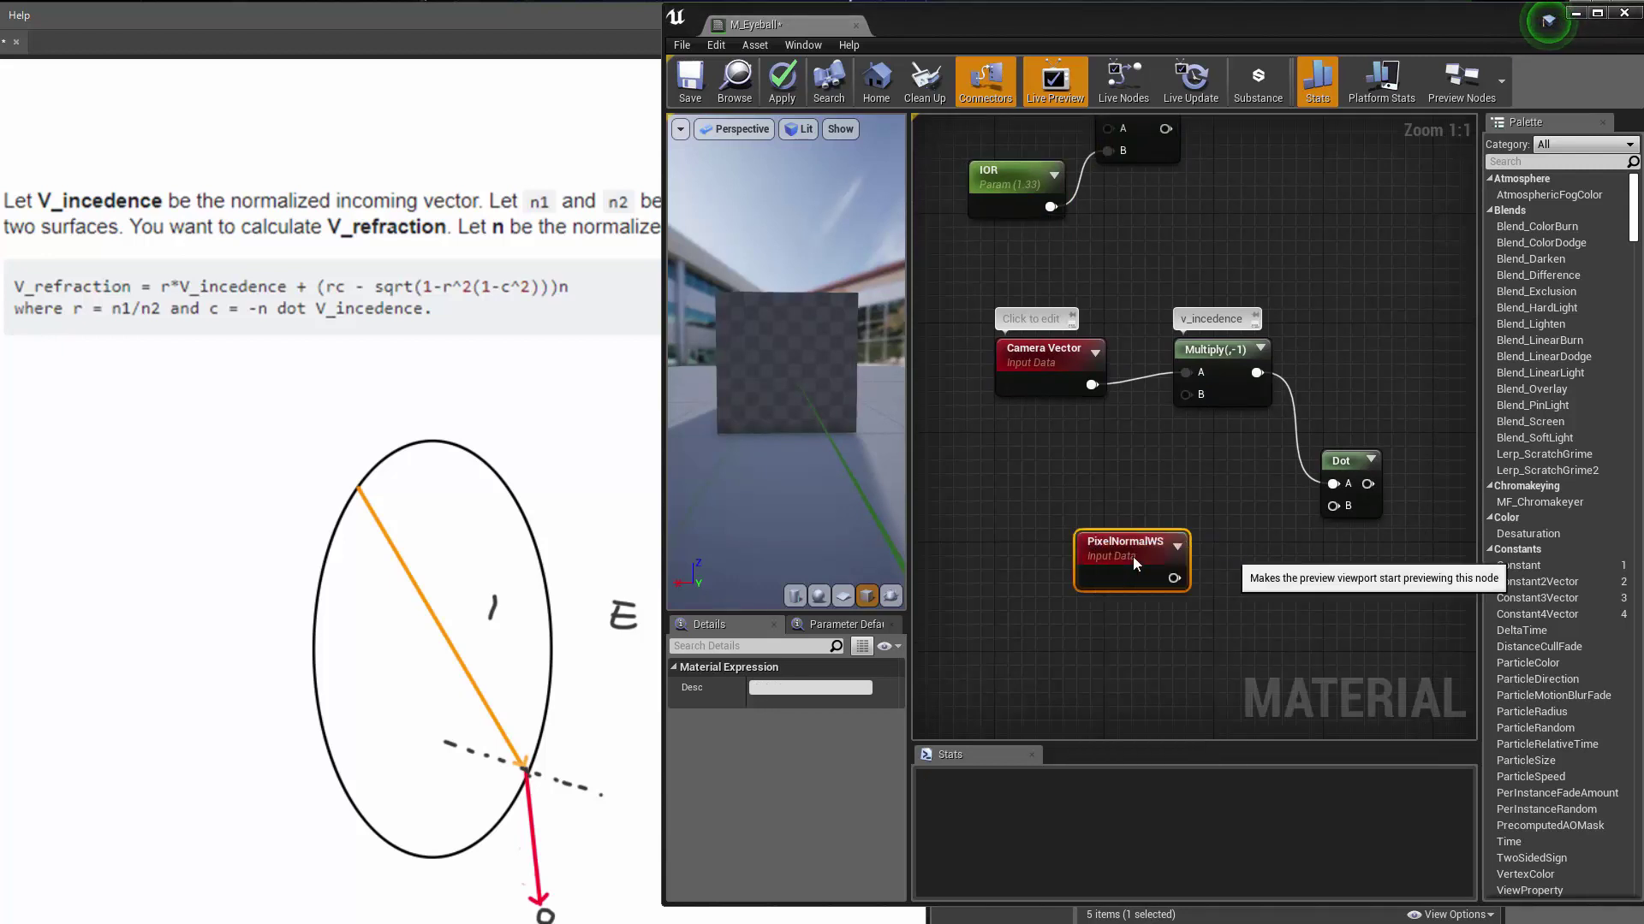
drag(829, 392, 850, 441)
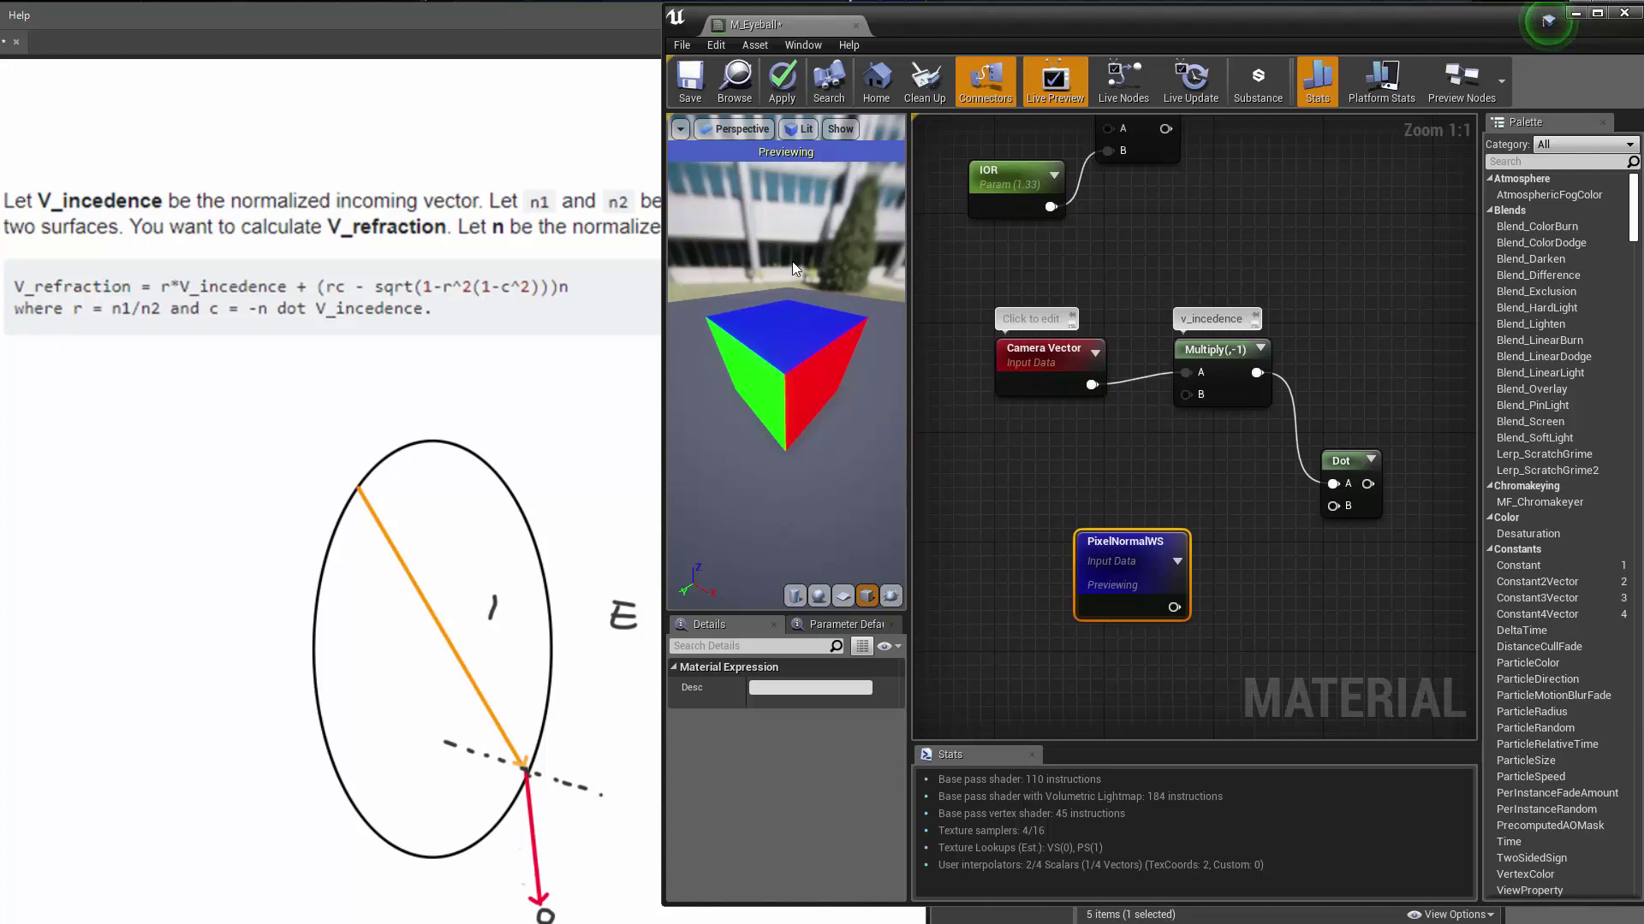
drag(806, 428, 823, 383)
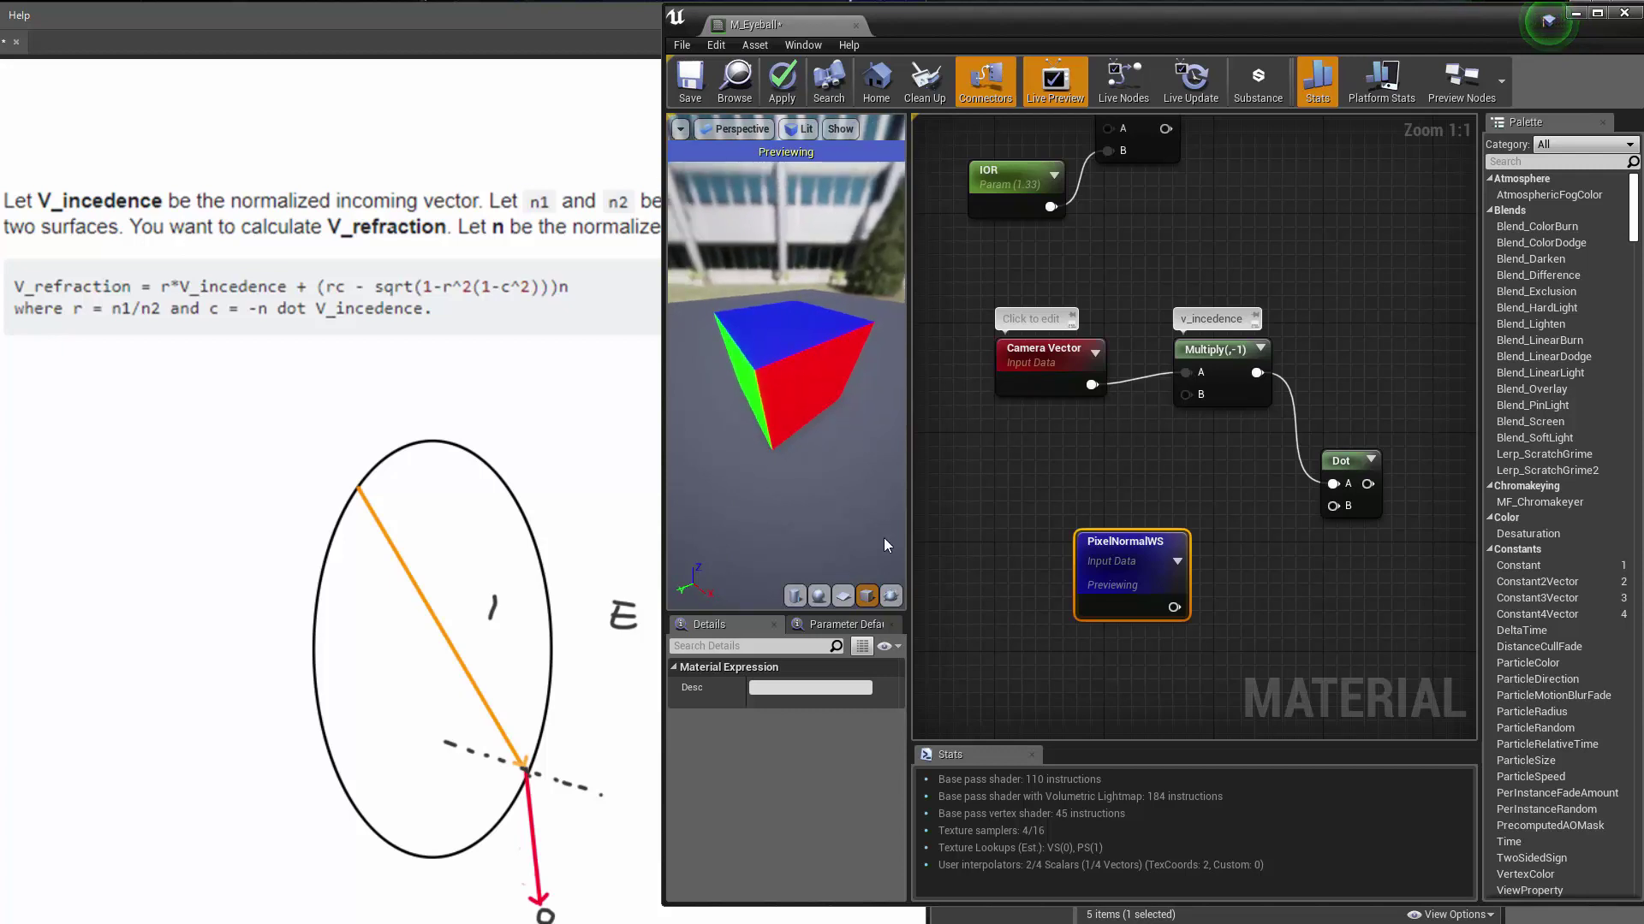
click(818, 595)
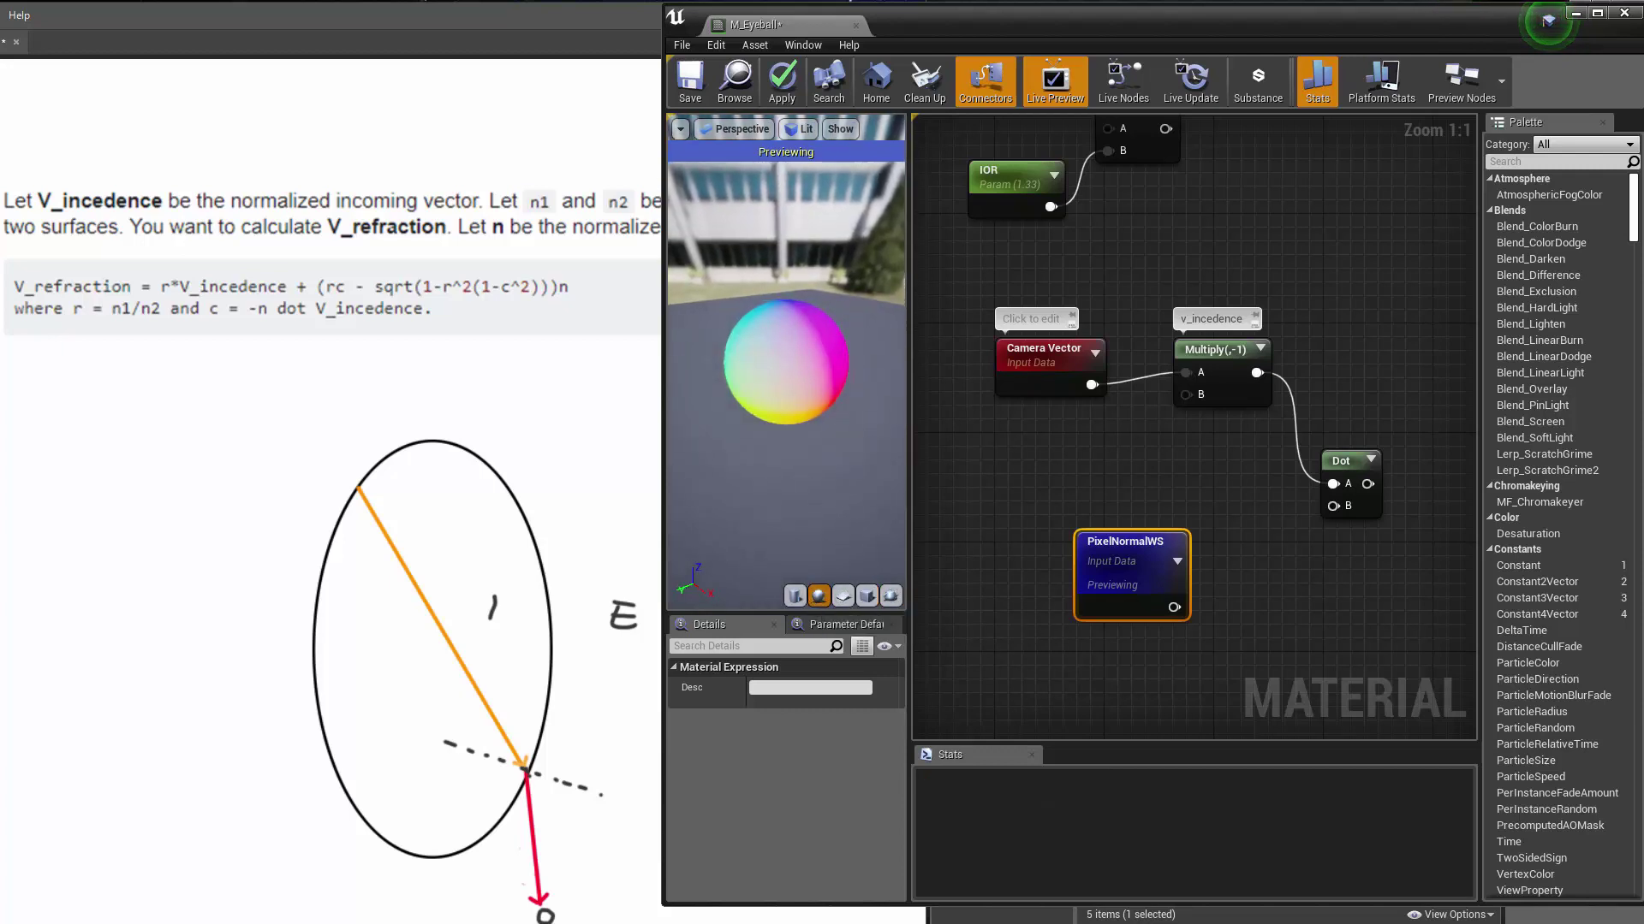
mouse_move(773, 358)
mouse_down()
mouse_move(796, 355)
mouse_move(773, 358)
mouse_up()
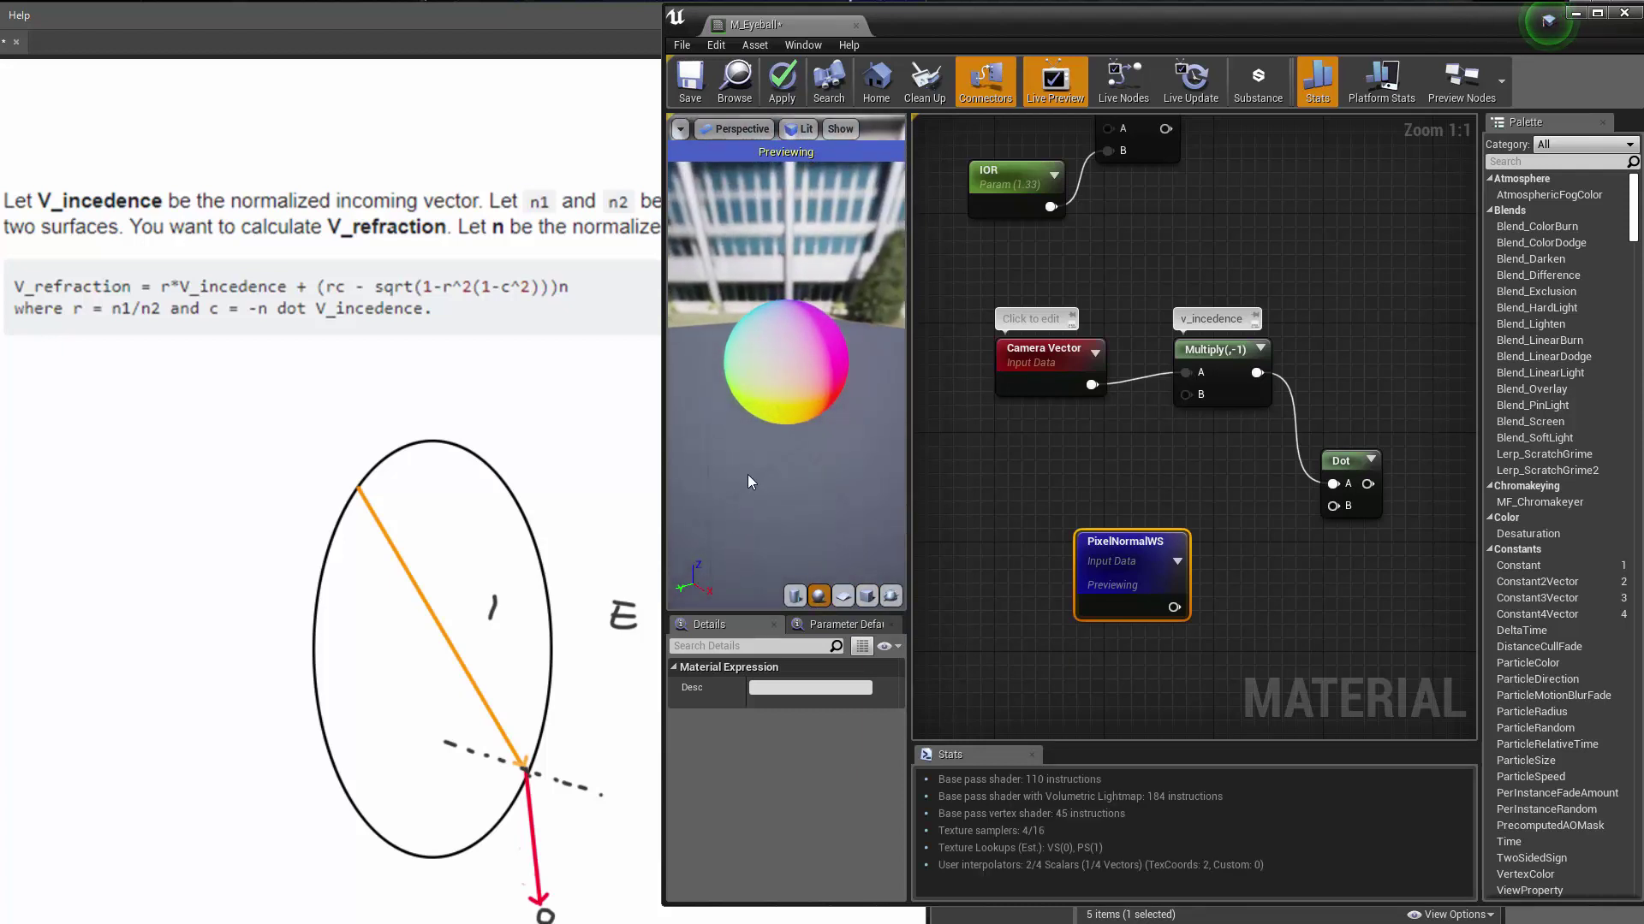
drag(763, 353, 789, 353)
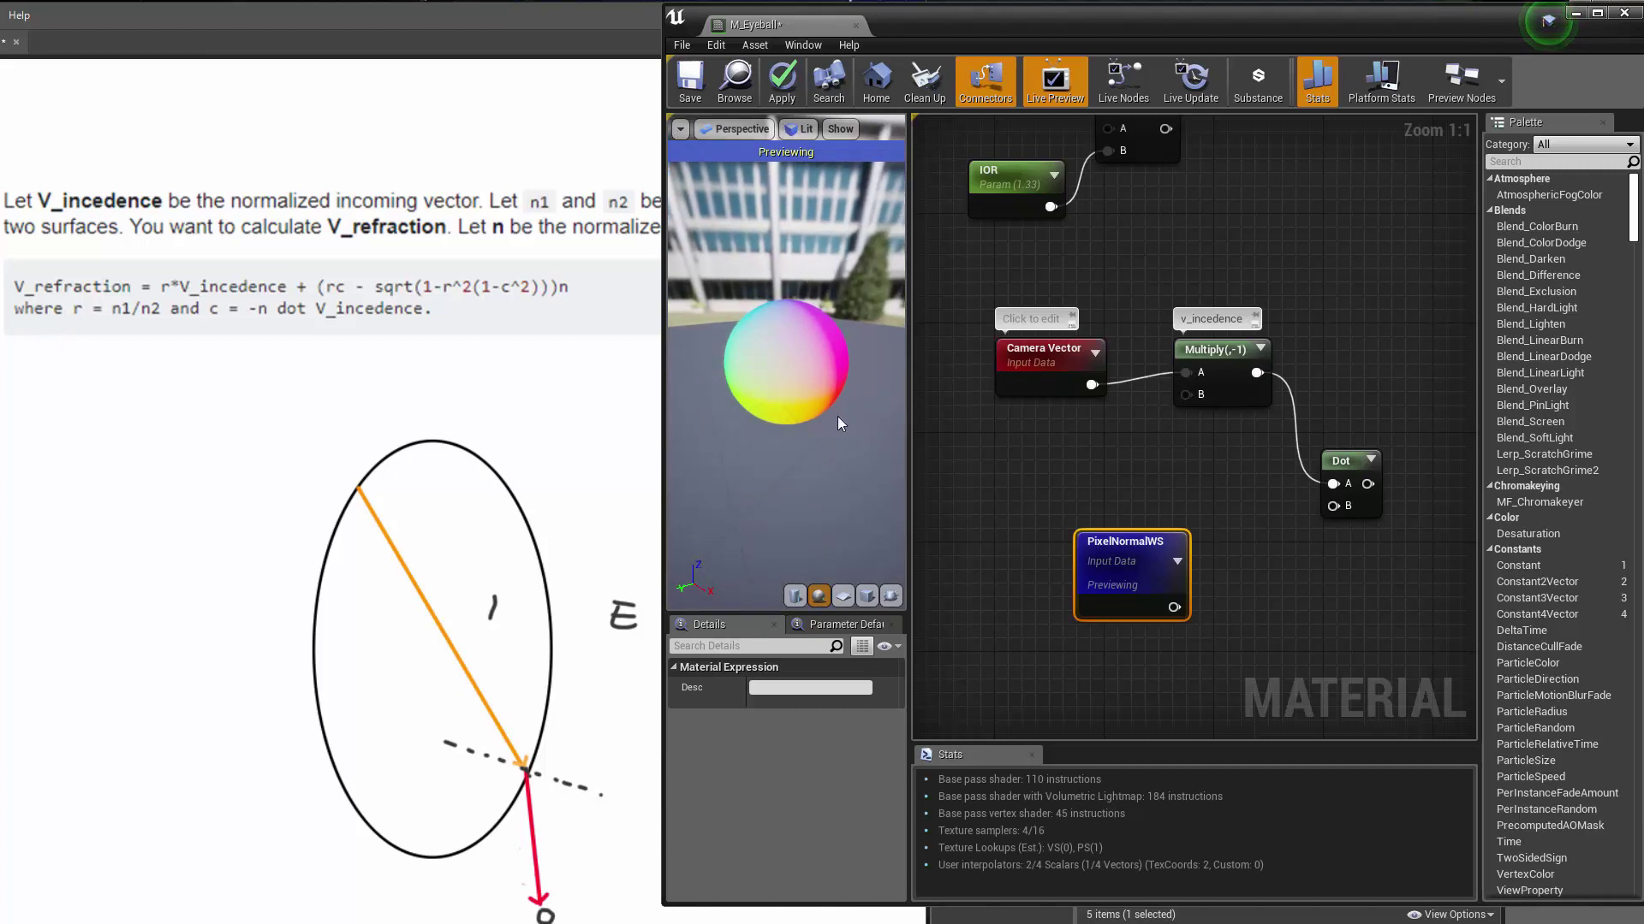
Step: Stop previewing the PixelNormalWS node and reposition it beneath the Camera Vector node with a gap between them
mouse_move(837, 399)
mouse_down()
mouse_move(753, 420)
mouse_move(1050, 433)
mouse_up()
drag(843, 441, 880, 445)
drag(1151, 578, 1086, 535)
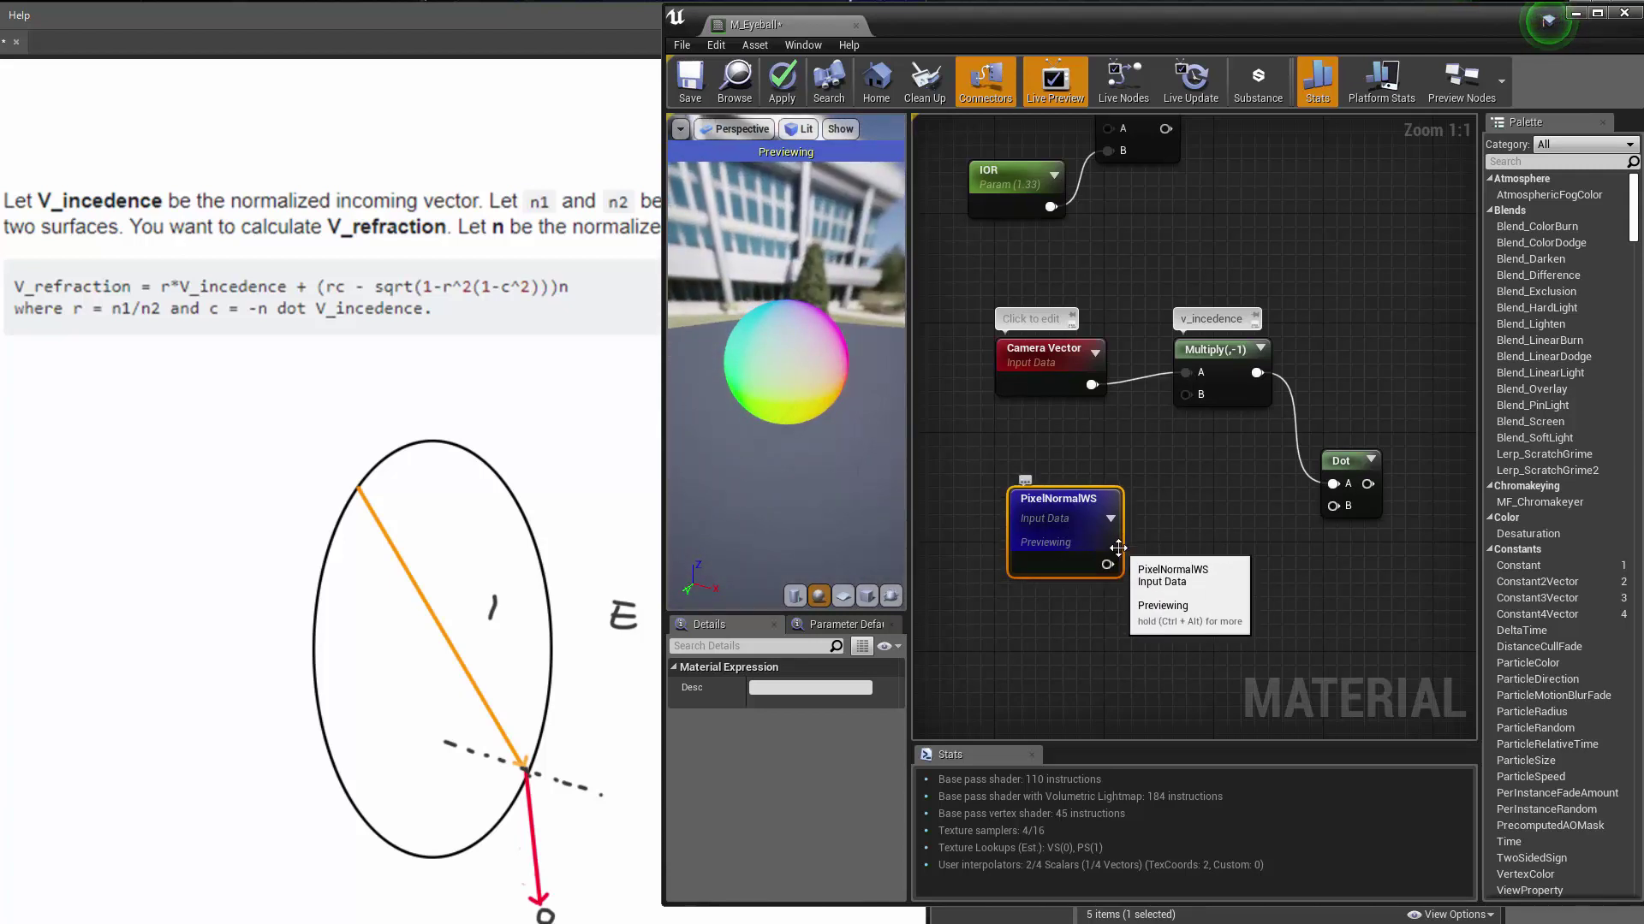
right_click(1084, 522)
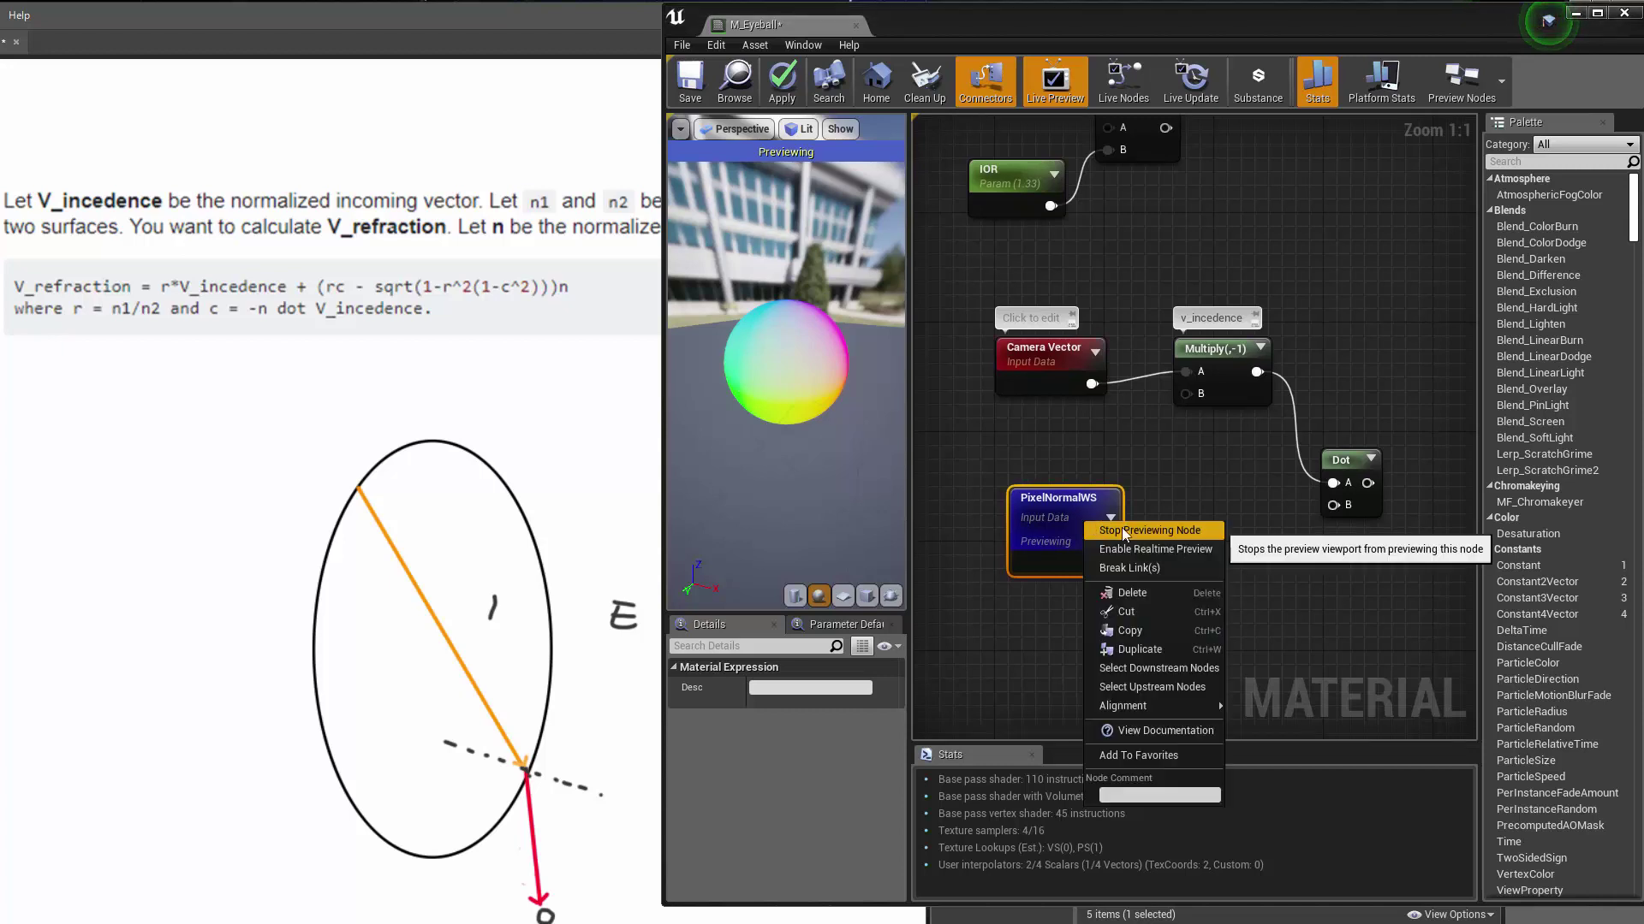
click(1149, 531)
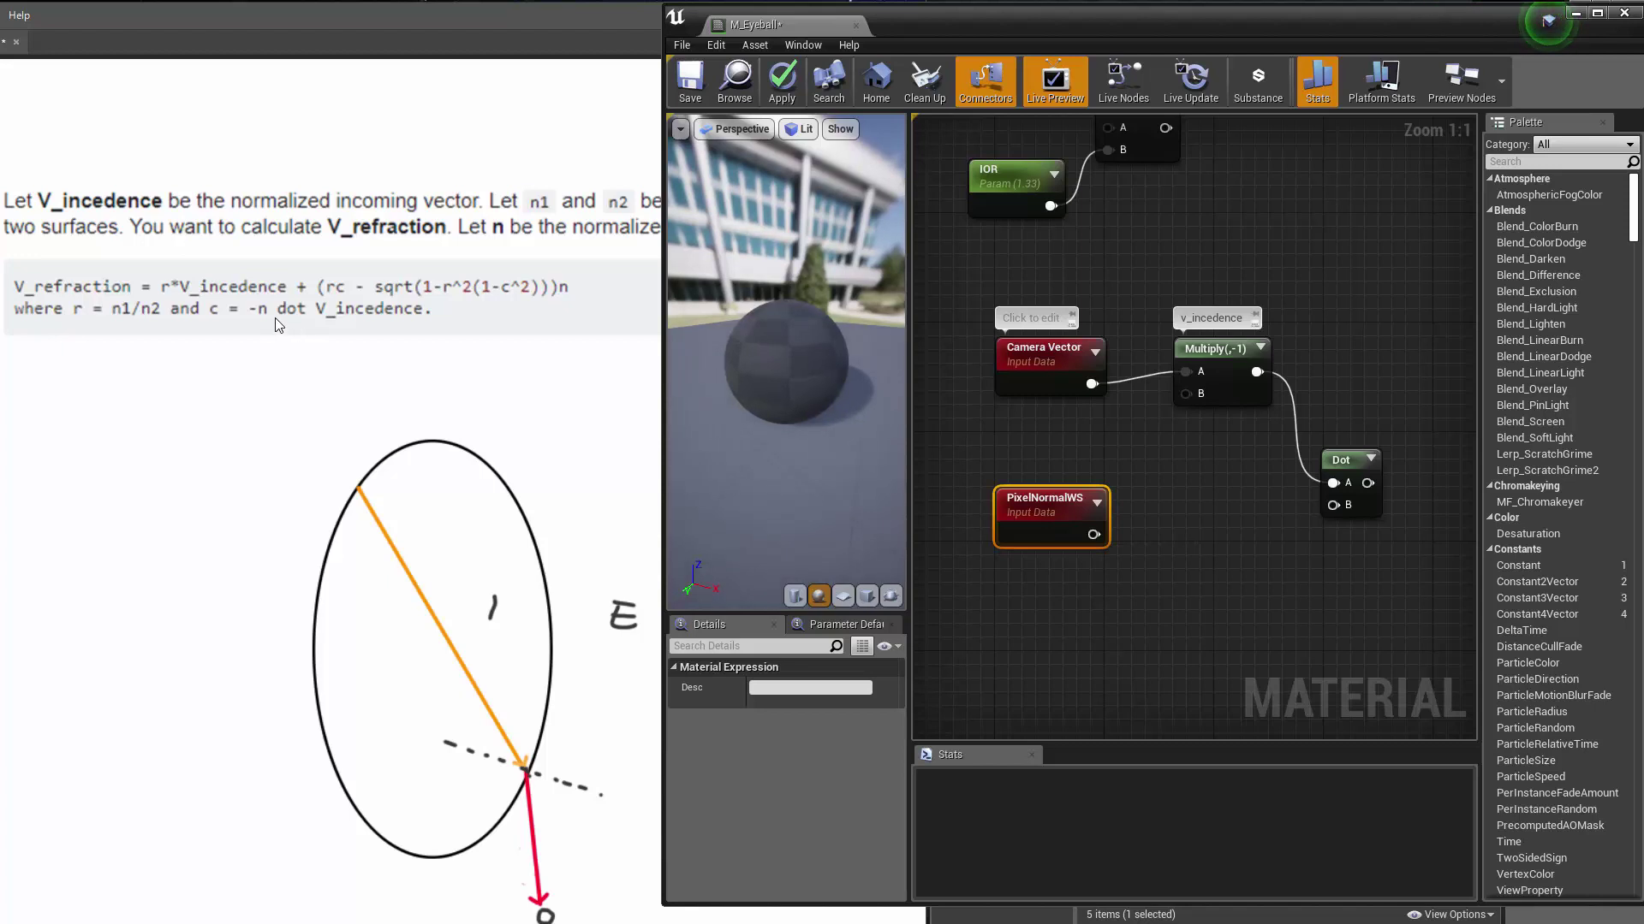
drag(1037, 519, 1036, 573)
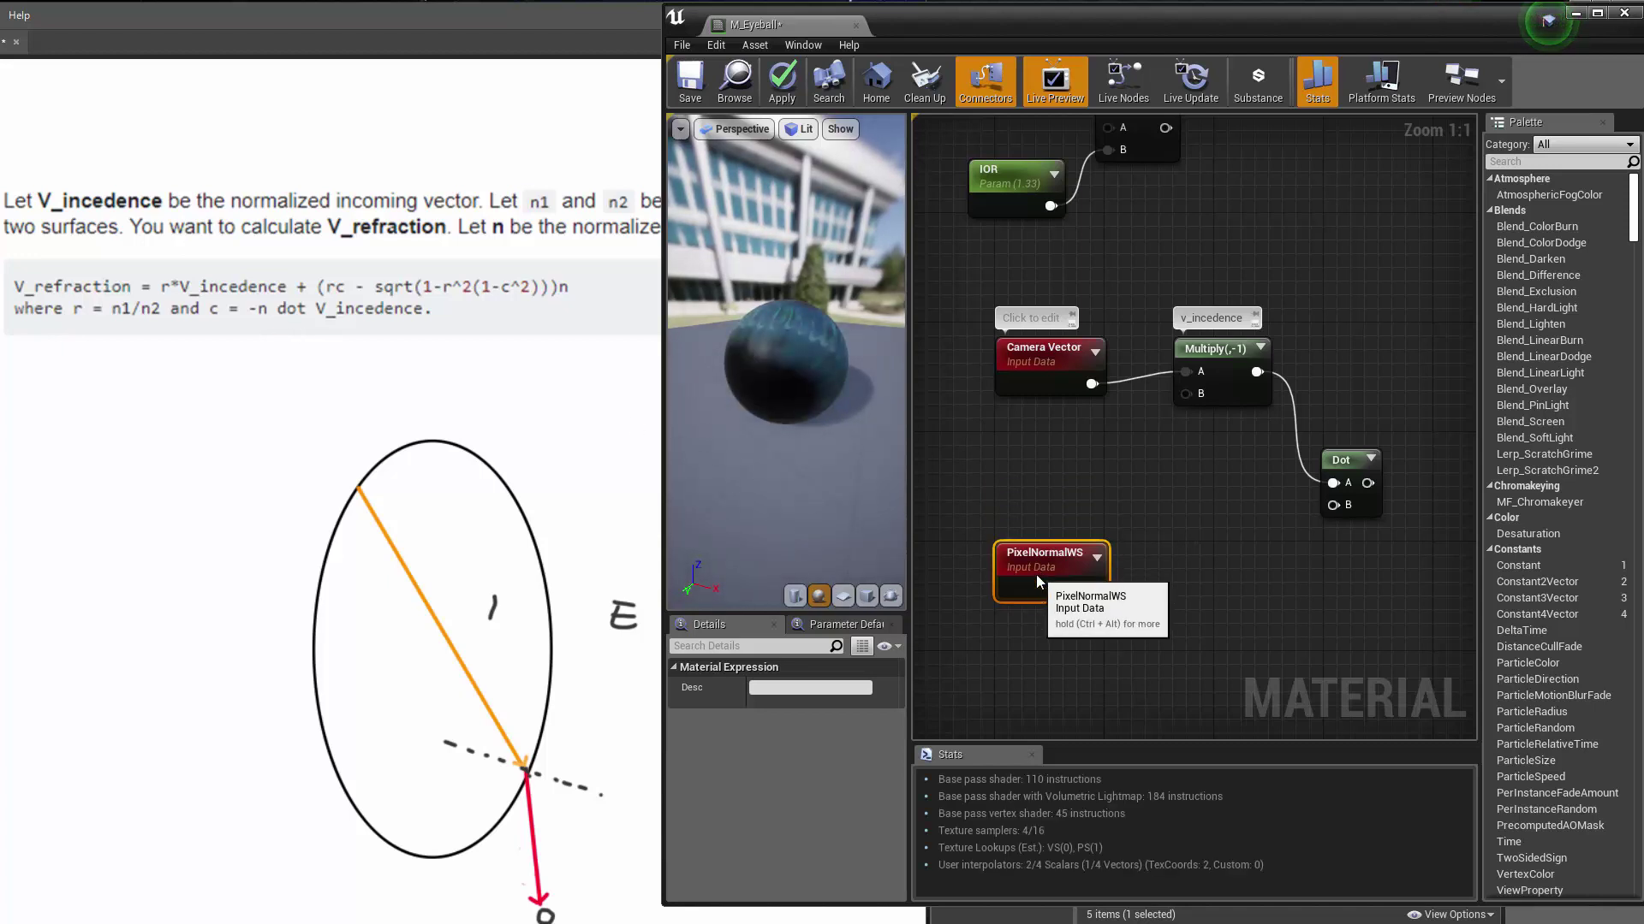
Step: Add a Multiply node after PixelNormalWS with Const B set to -1.0 and feed its output into input B of the Dot node
right_drag(1223, 556, 1198, 521)
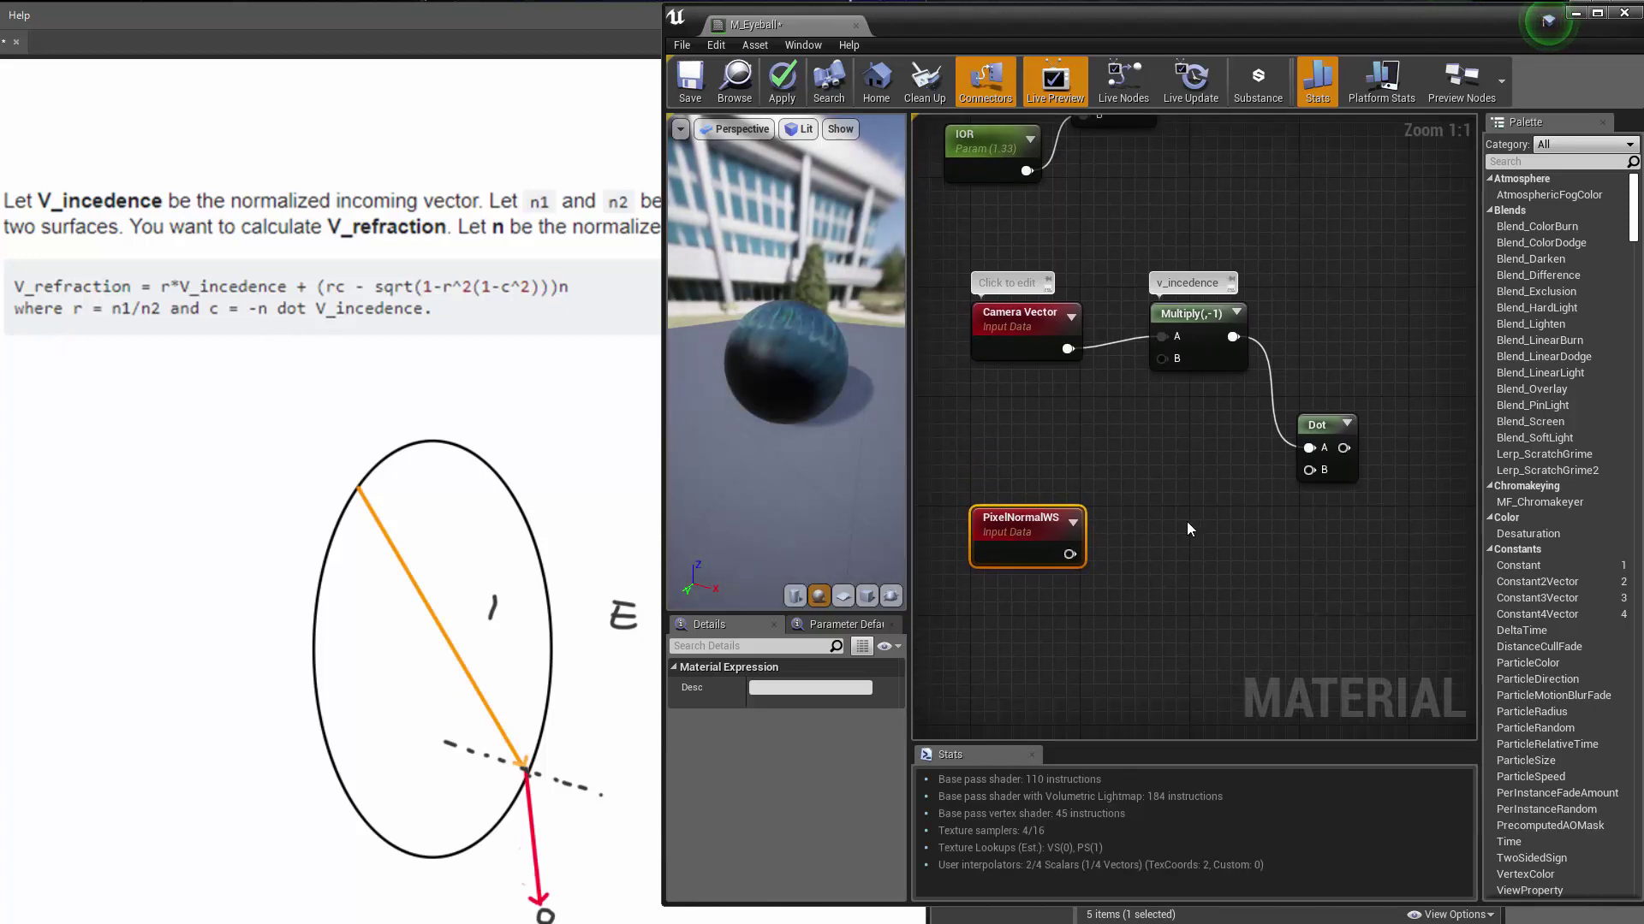
click(1185, 521)
drag(1074, 557, 1183, 568)
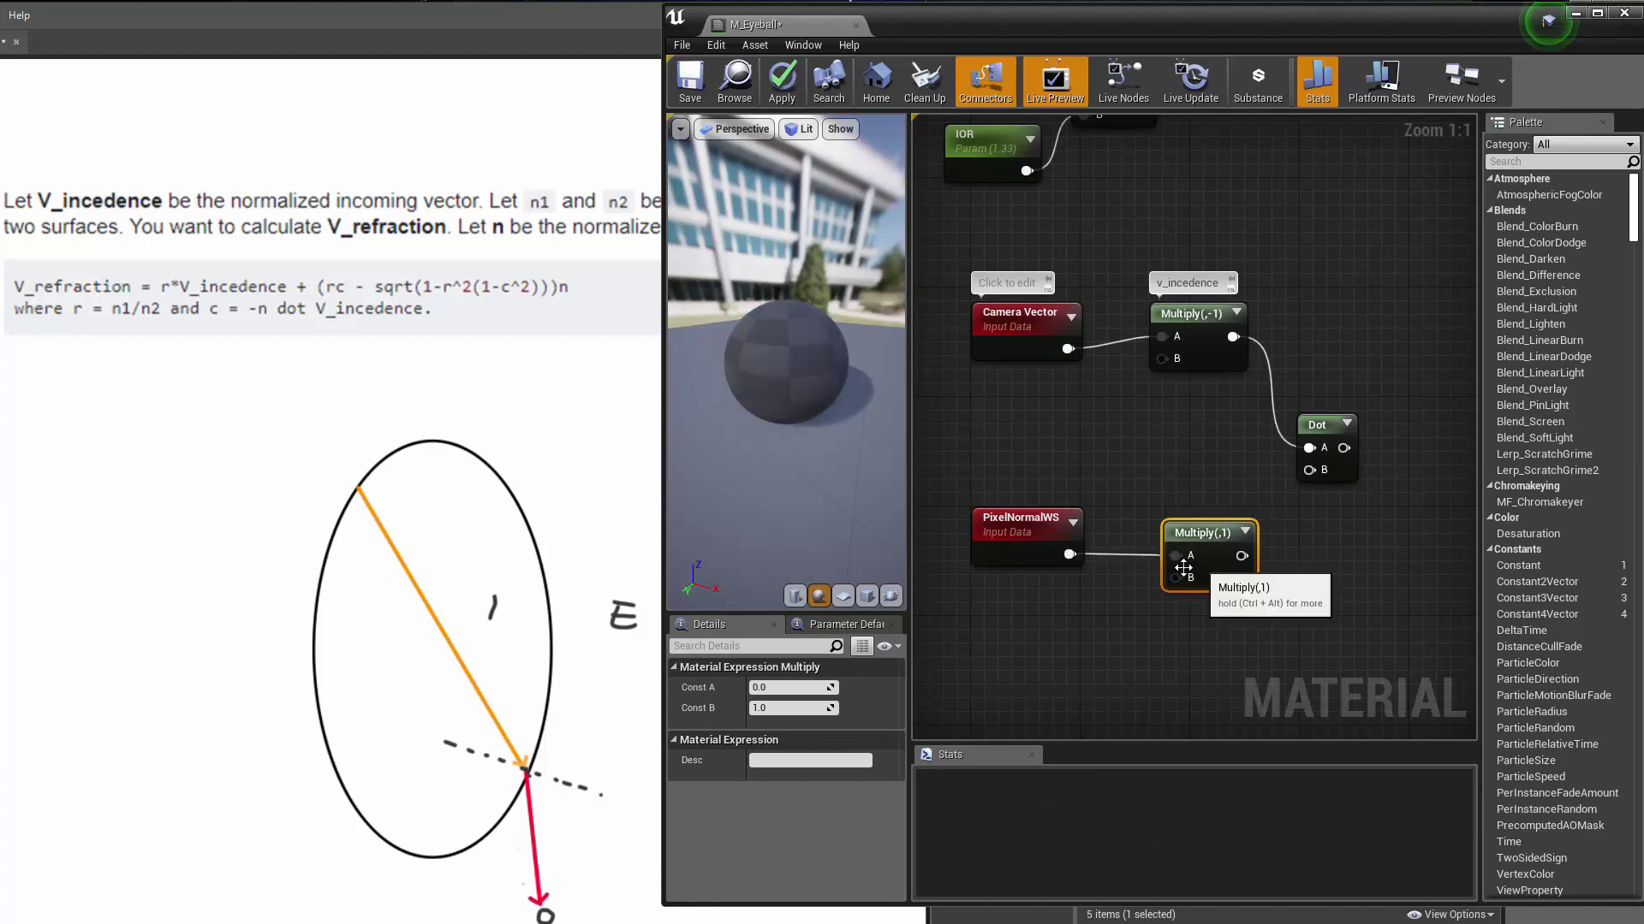
click(805, 707)
text(-1.0)
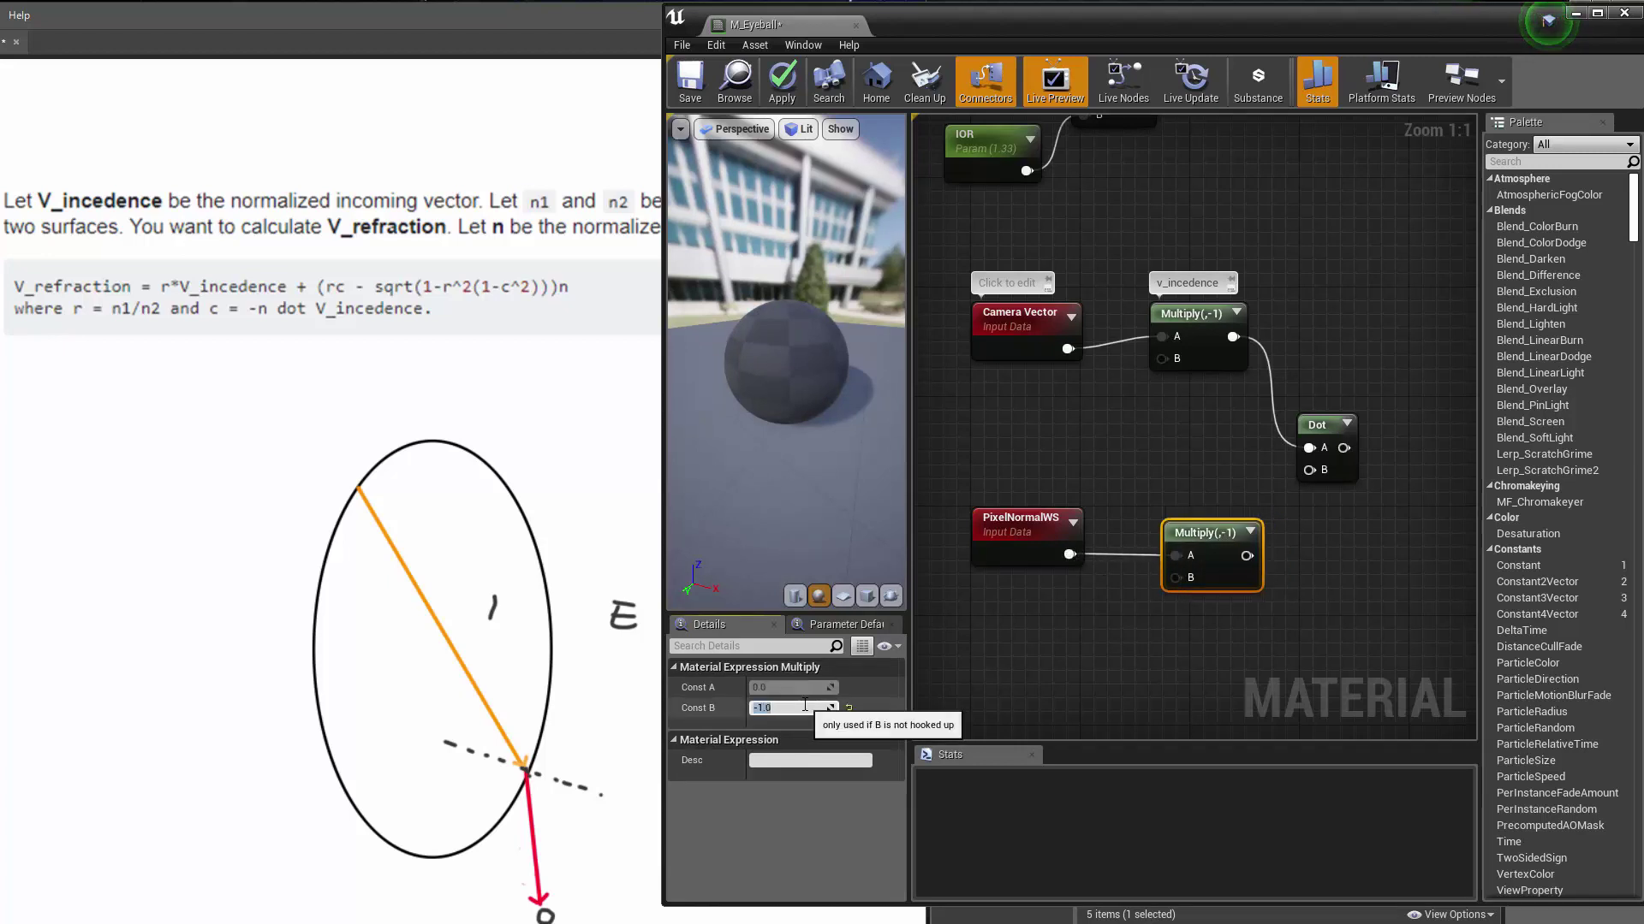
drag(993, 454, 1309, 470)
Step: Label the Multiply node that negates PixelNormalWS with the comment "-n"
click(1185, 532)
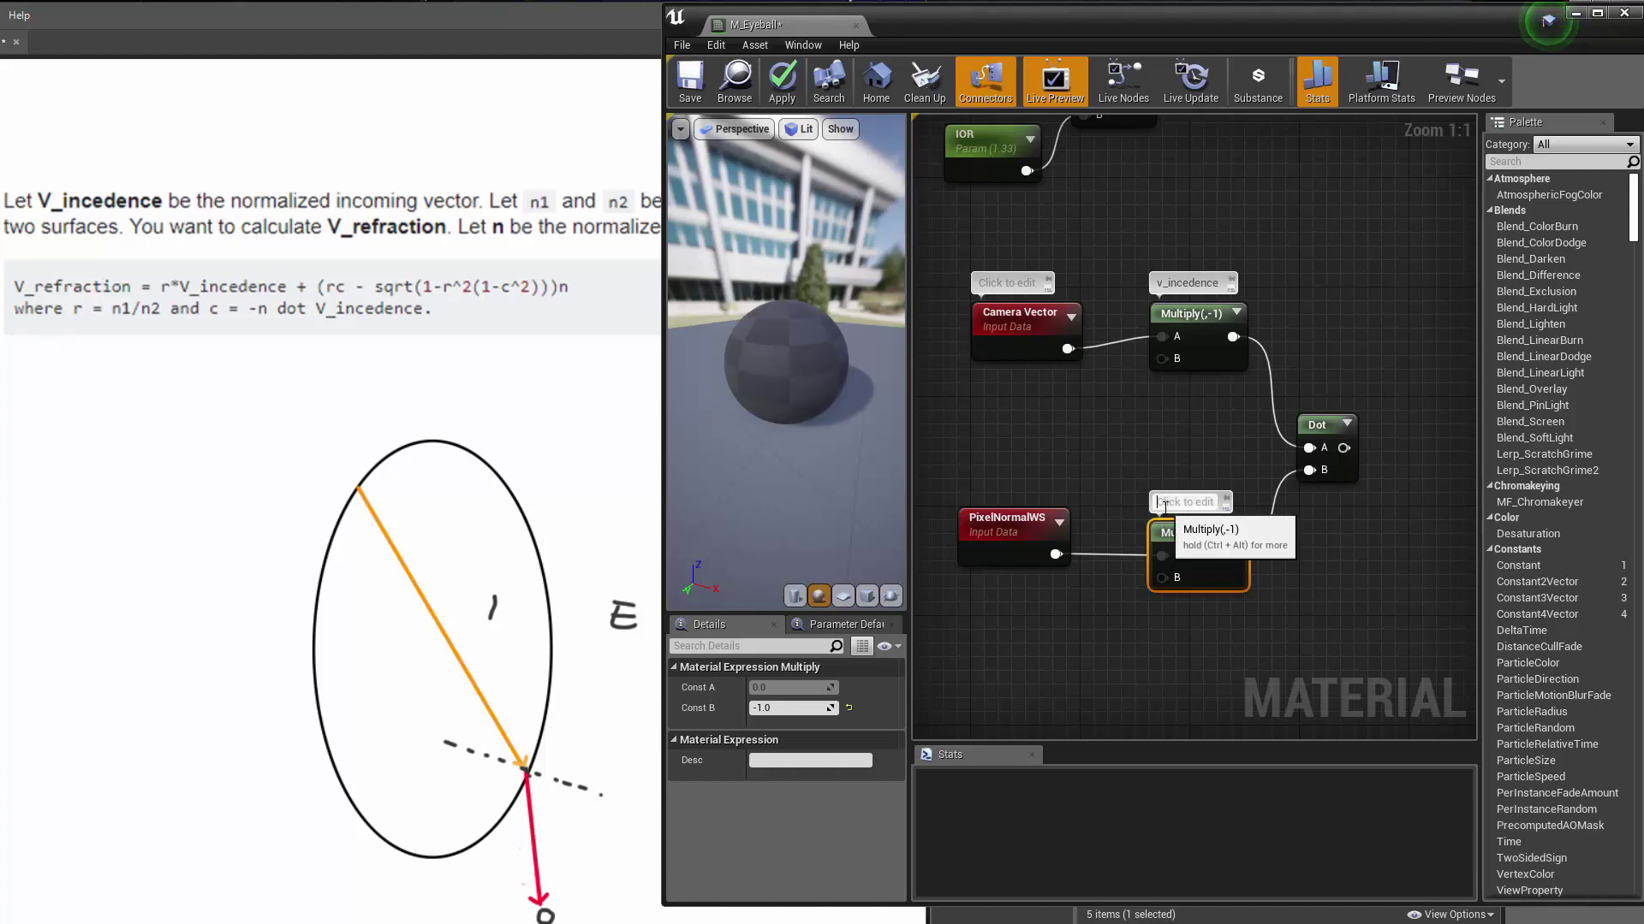
click(1165, 502)
text(-N)
key(Return)
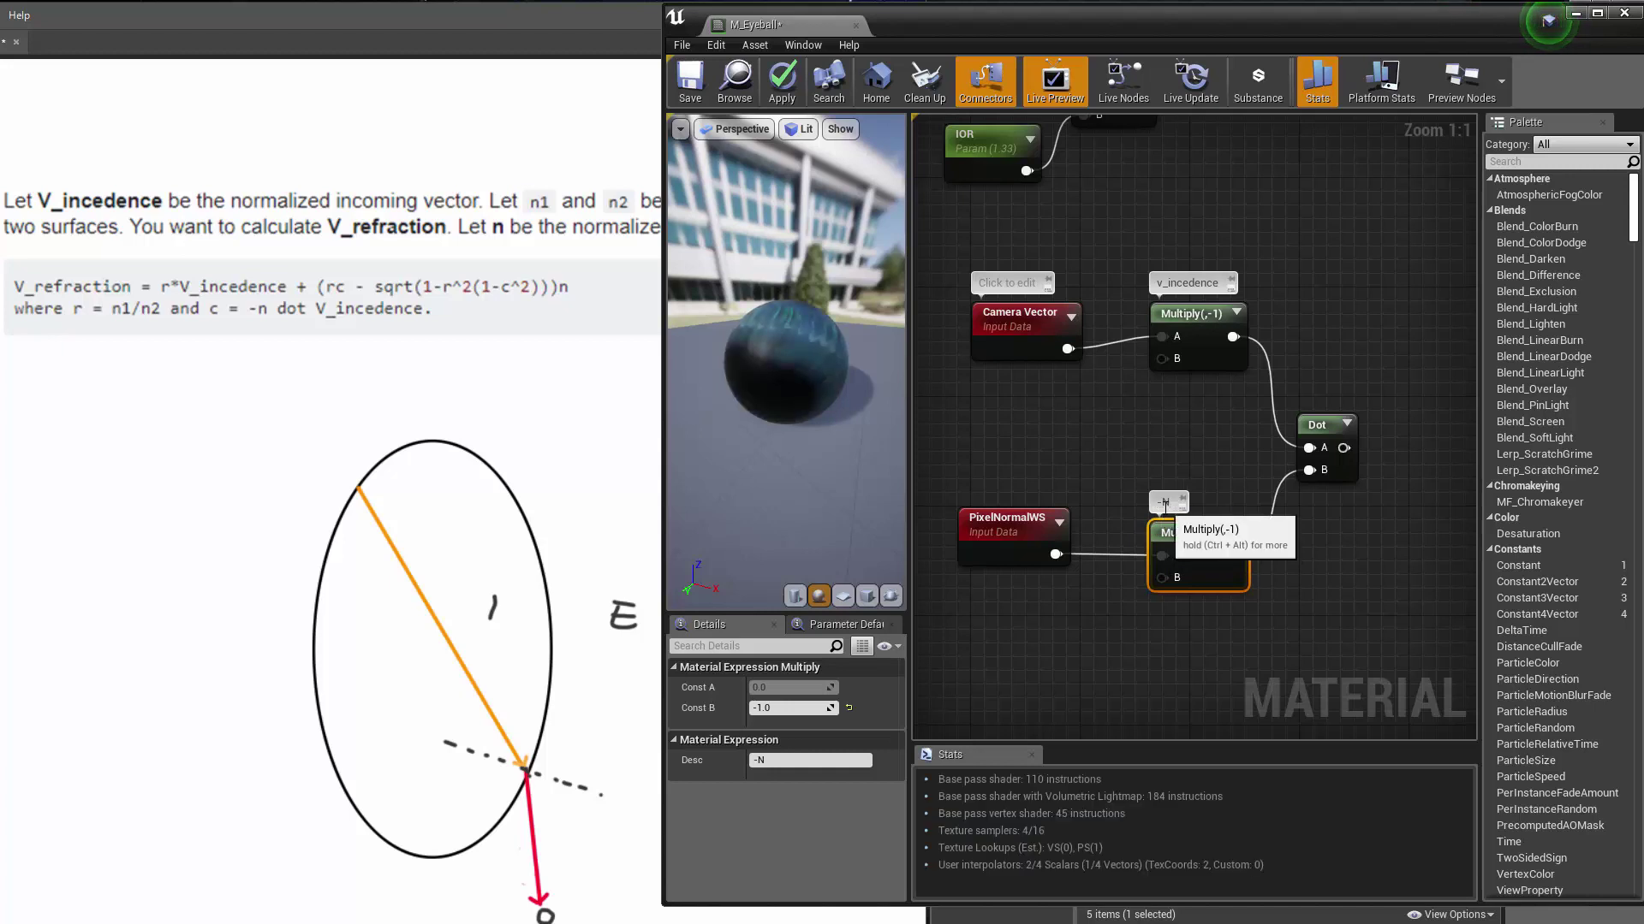
click(1166, 501)
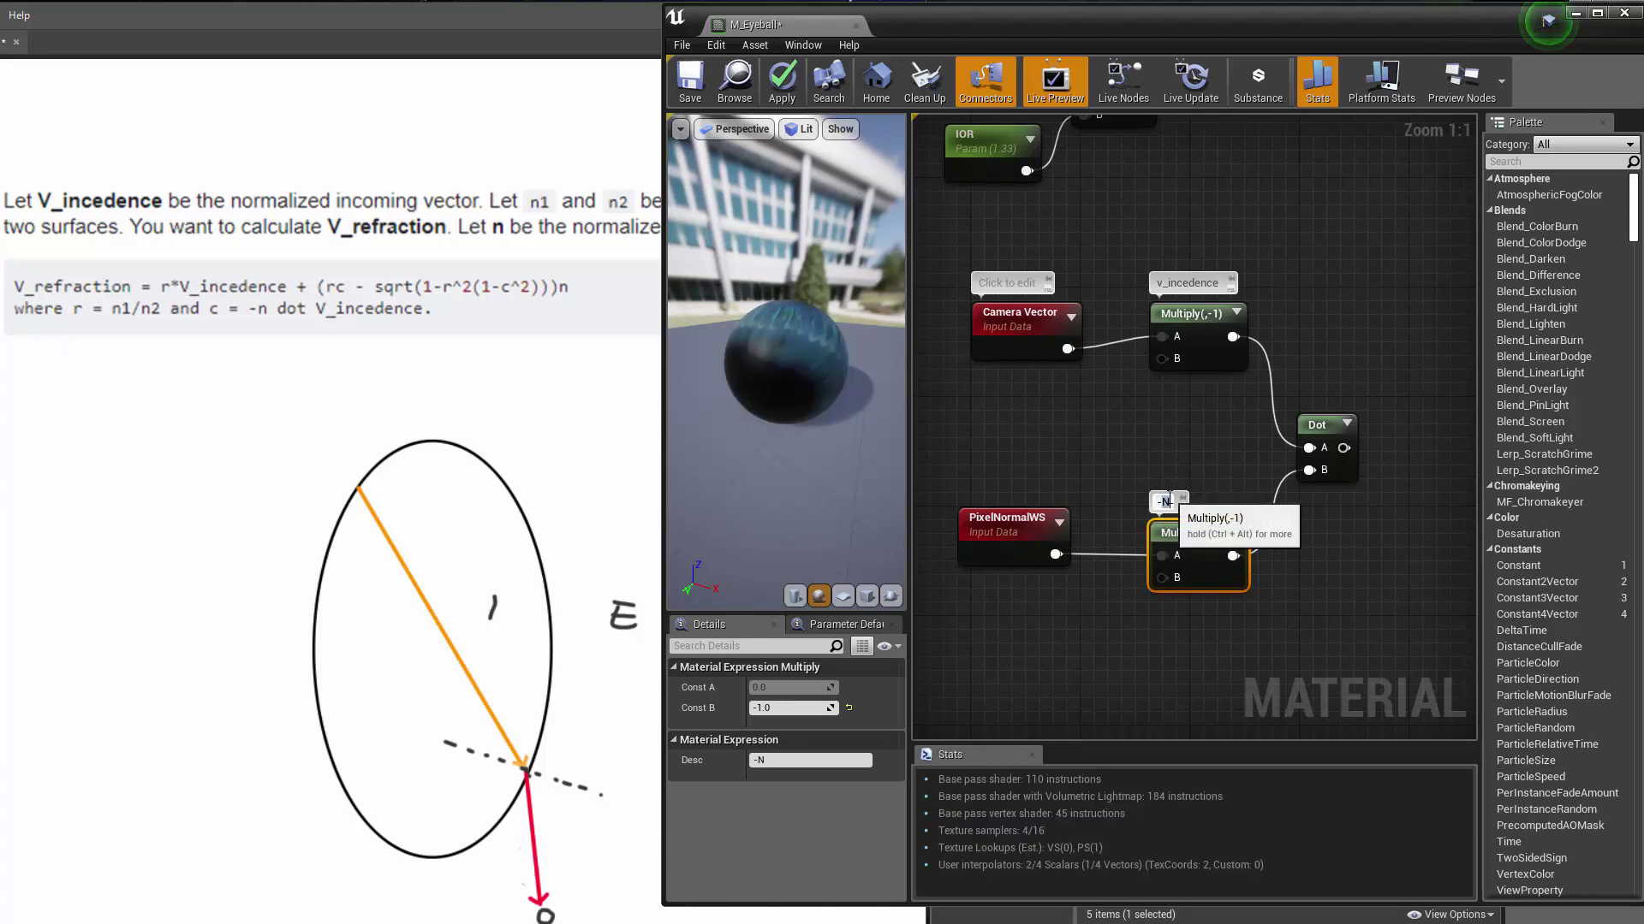
key(BackSpace)
text(n)
key(Return)
Step: Label the Dot node with the comment "c = -n dot v_incedence"
right_drag(1200, 455, 1062, 447)
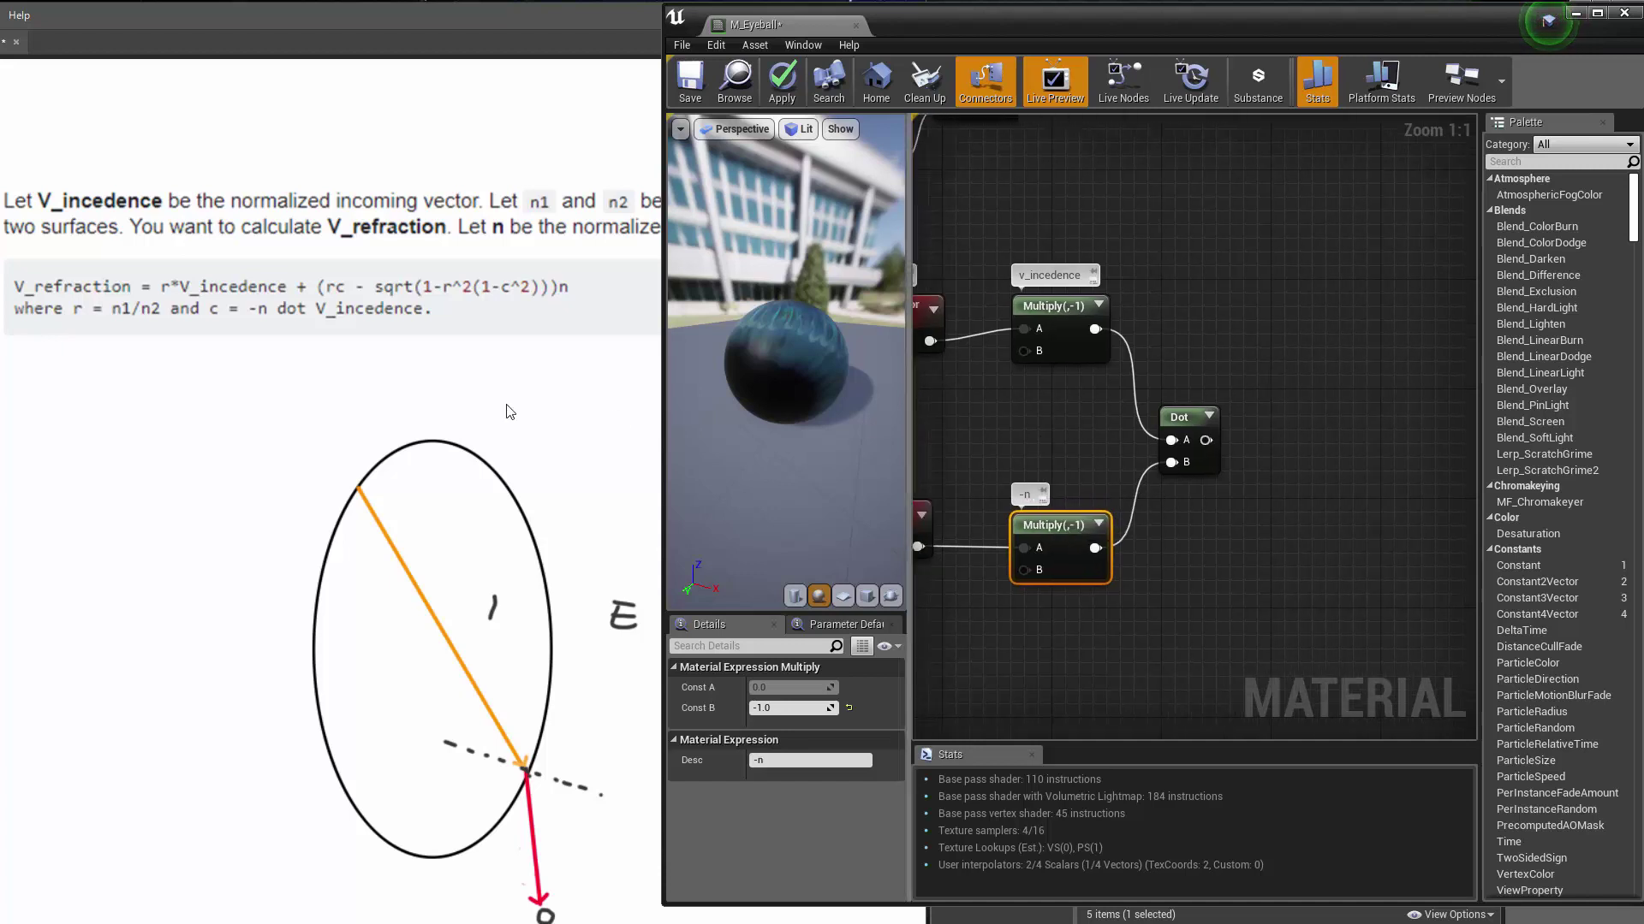
click(1168, 415)
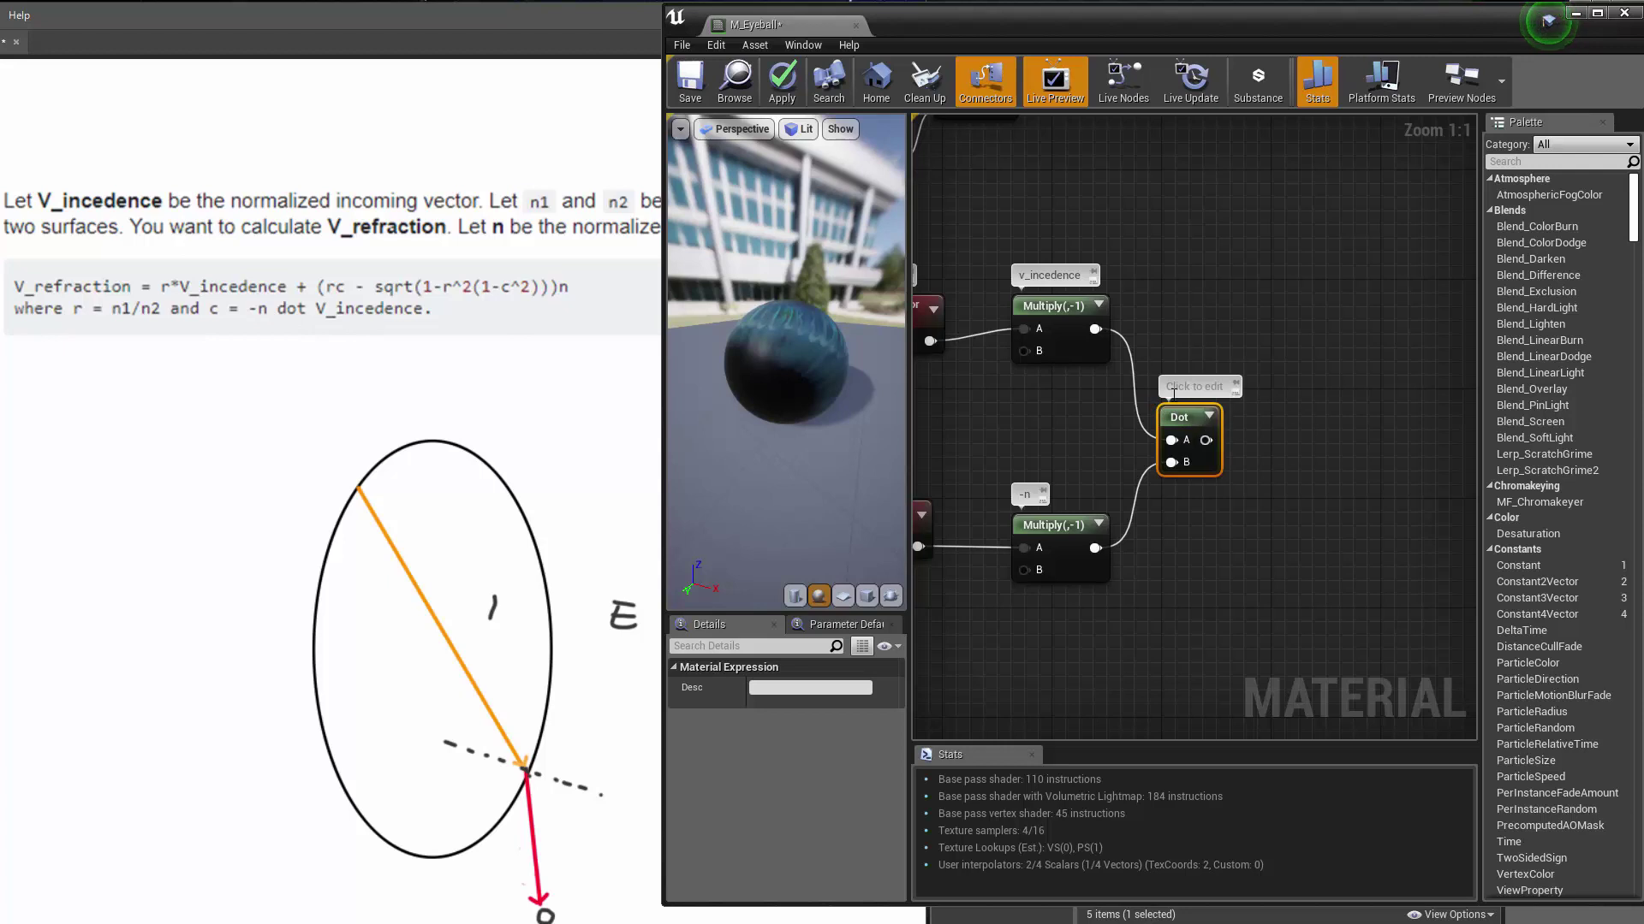
click(1173, 388)
text(c = -n)
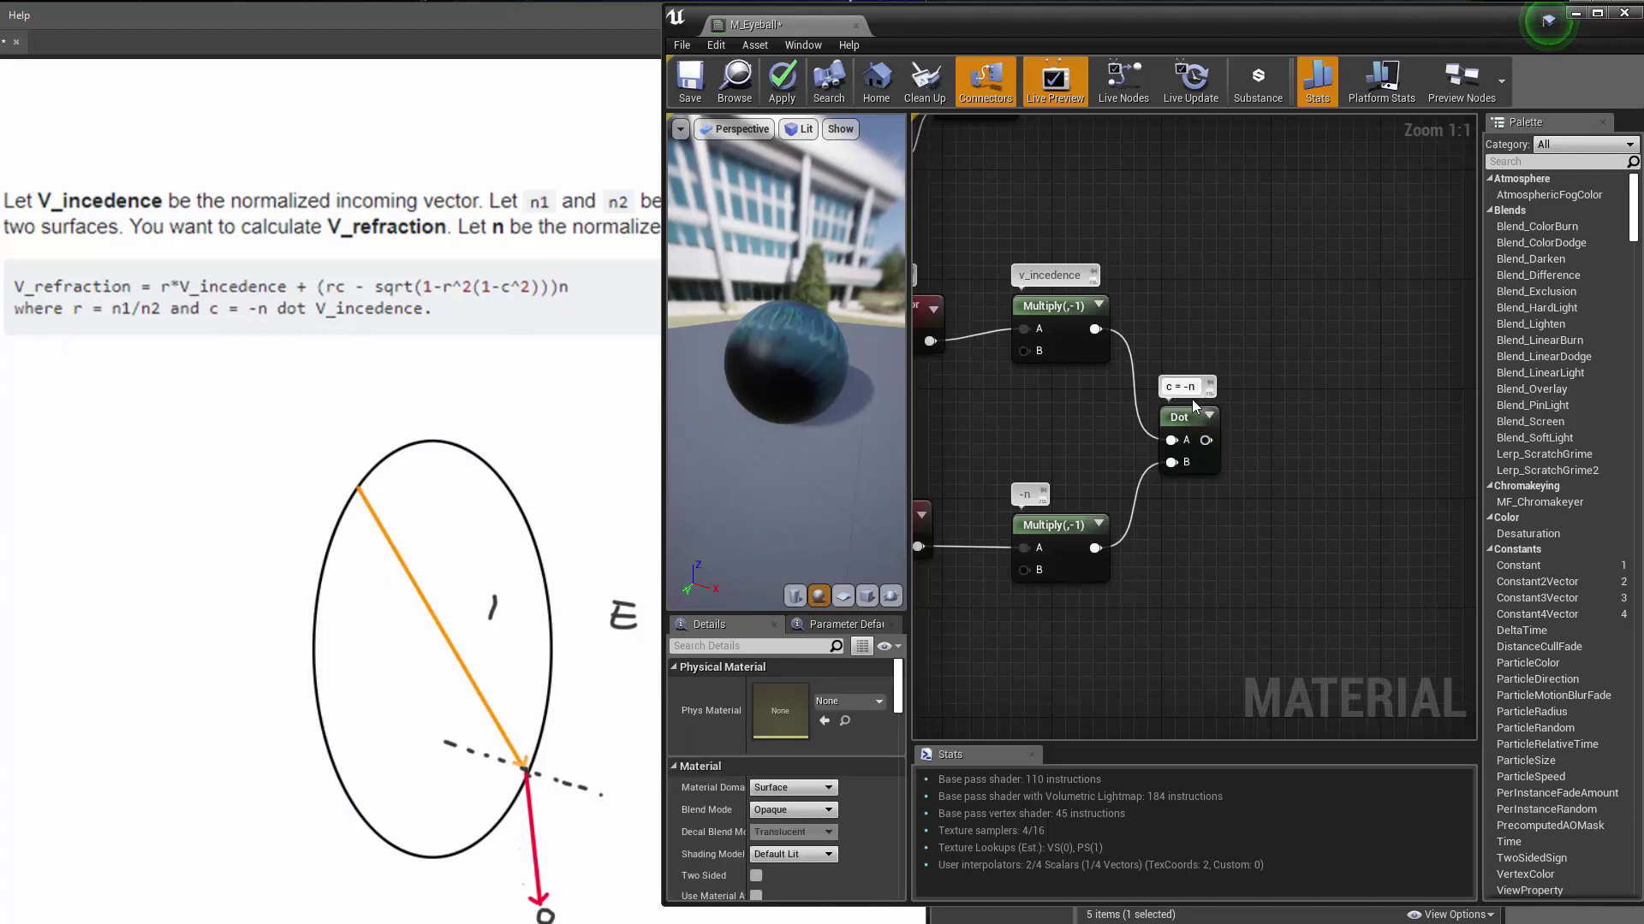
text( dot v_incedence)
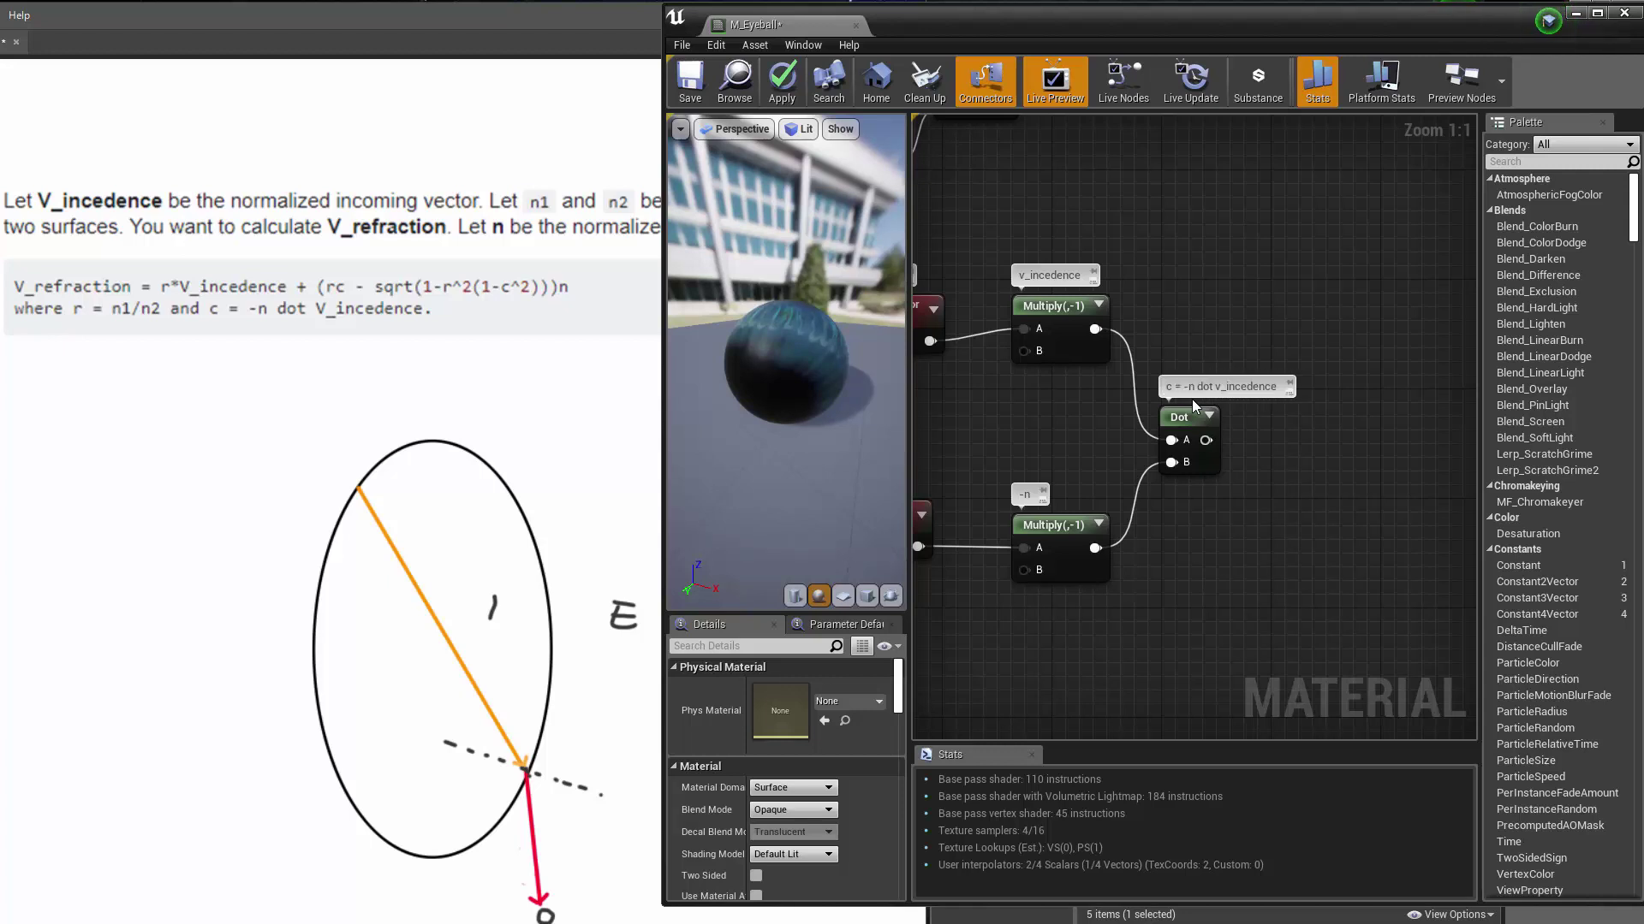
key(Return)
Step: Move the r = n1/n2 Divide node slightly right and down so it sits above the v_incedence Multiply node
scroll(1191, 399, down, 4)
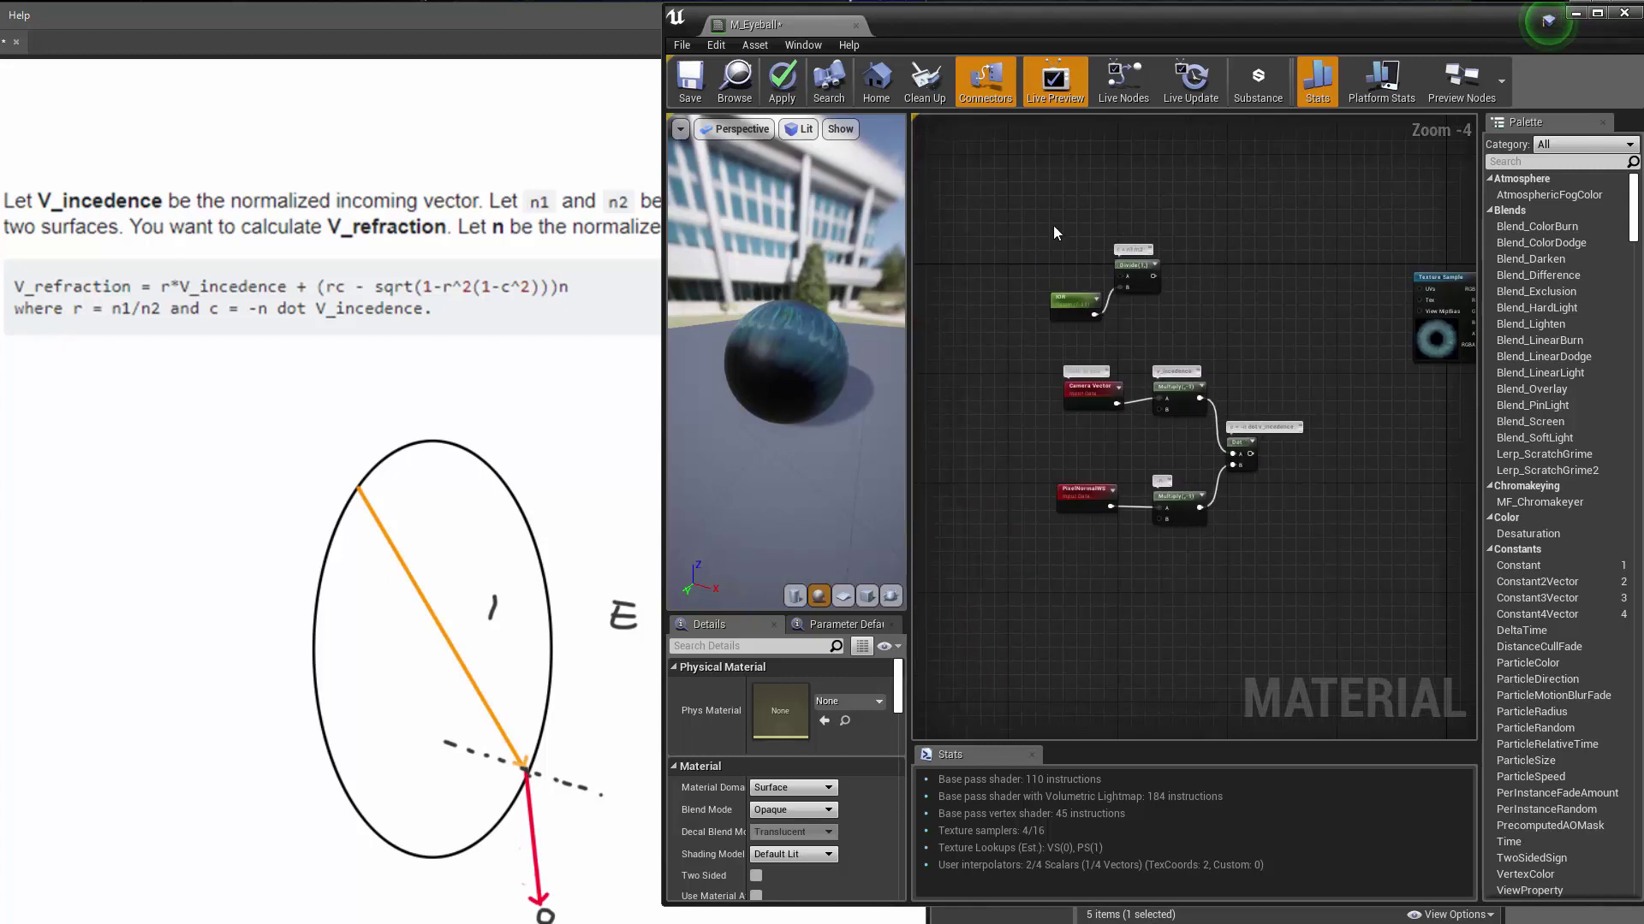
drag(1052, 225, 1061, 516)
scroll(1344, 560, down, 4)
scroll(1096, 462, up, 5)
click(1172, 358)
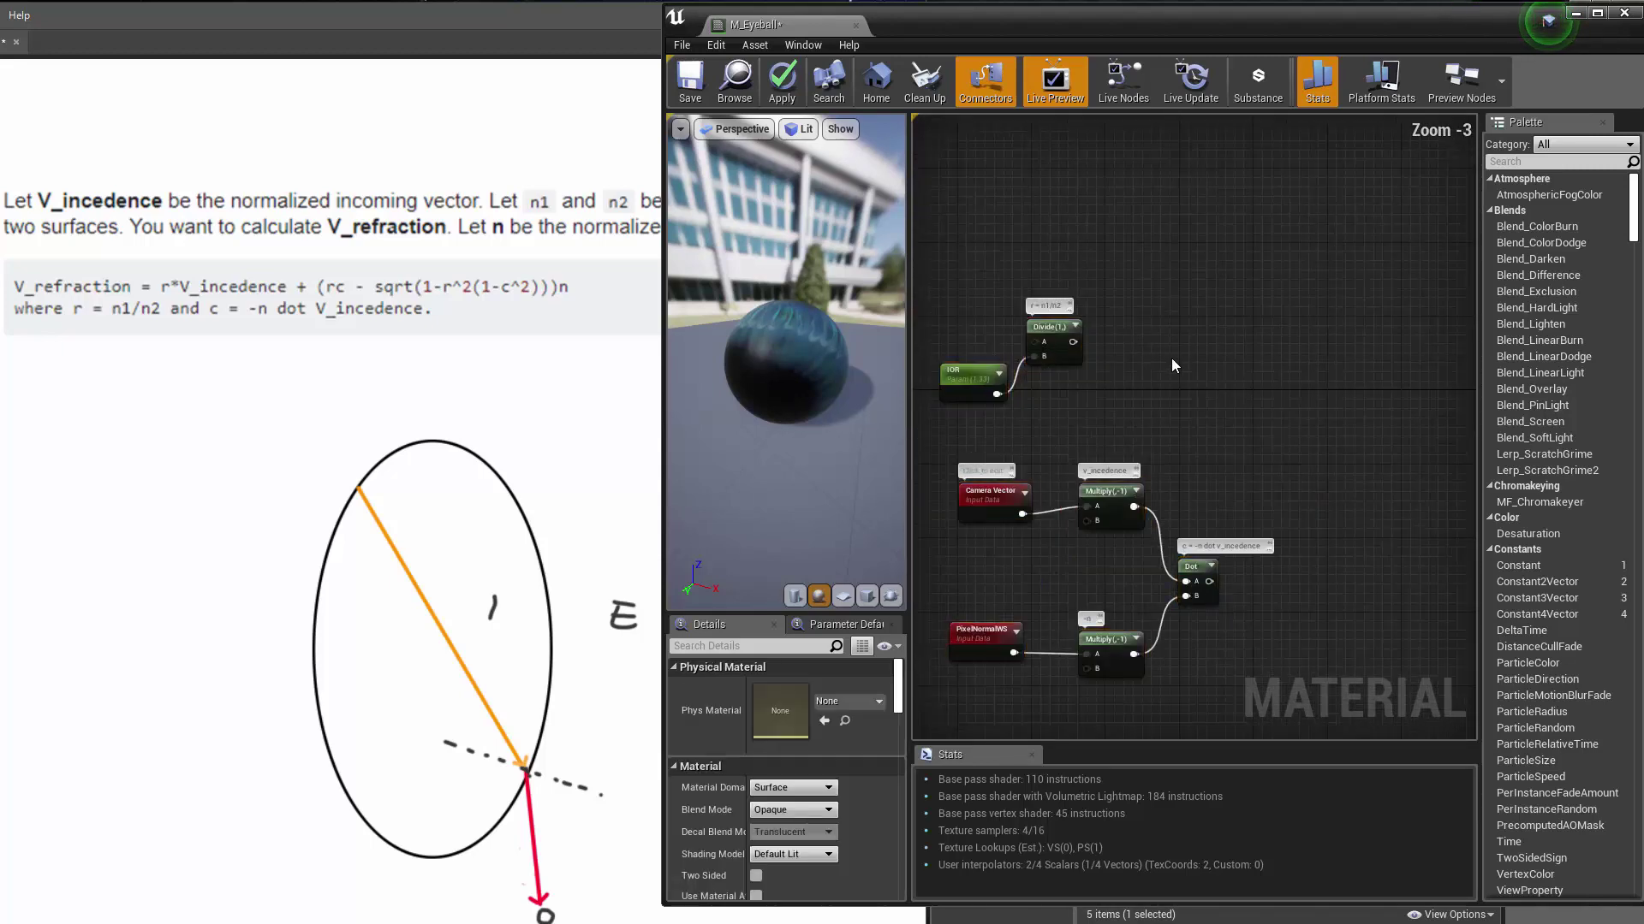
scroll(1172, 358, up, 2)
drag(1028, 353, 1089, 391)
scroll(1088, 393, down, 1)
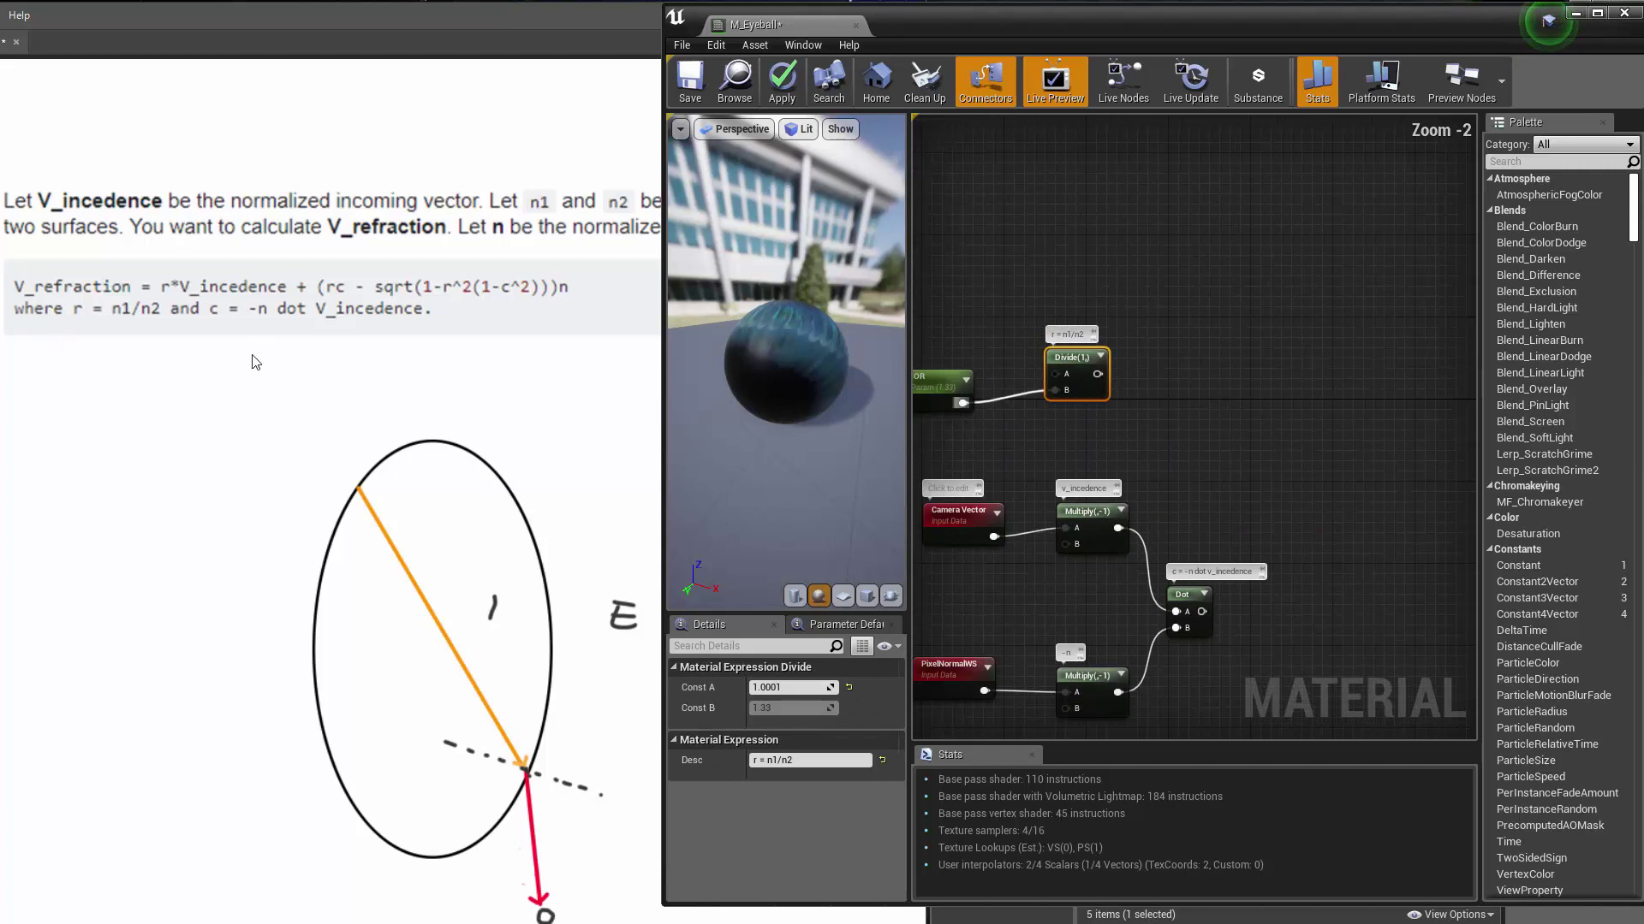
Step: Select all formula nodes from IOR through the Dot node and reposition them as a group
scroll(1173, 438, down, 4)
drag(1027, 351, 1183, 565)
scroll(1182, 565, up, 4)
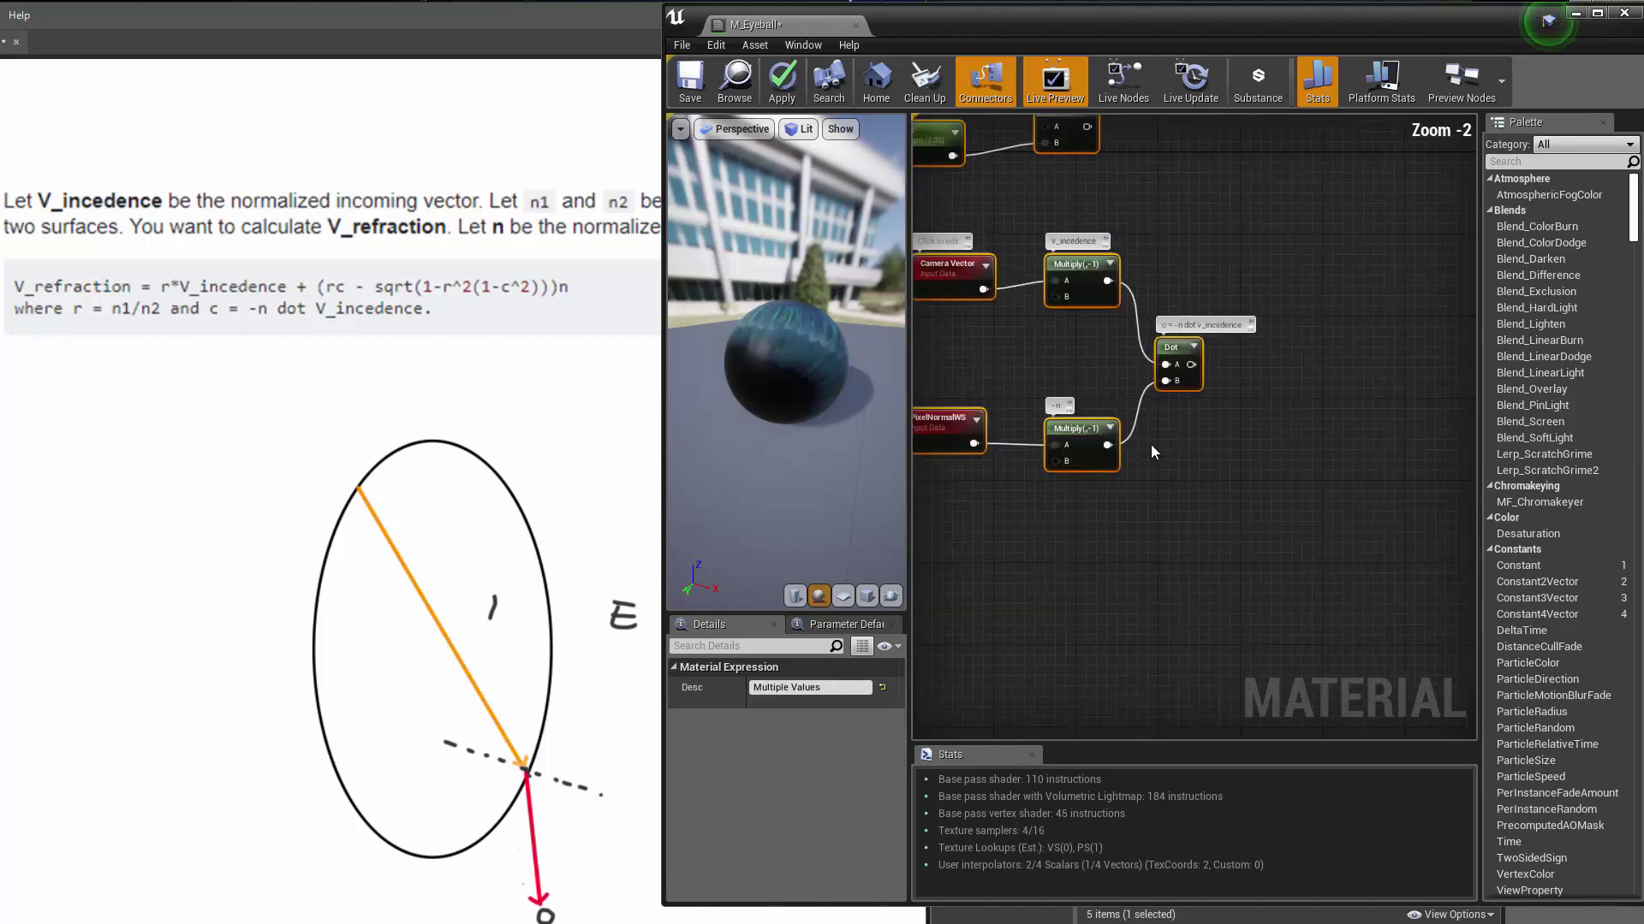
drag(1090, 297, 1179, 422)
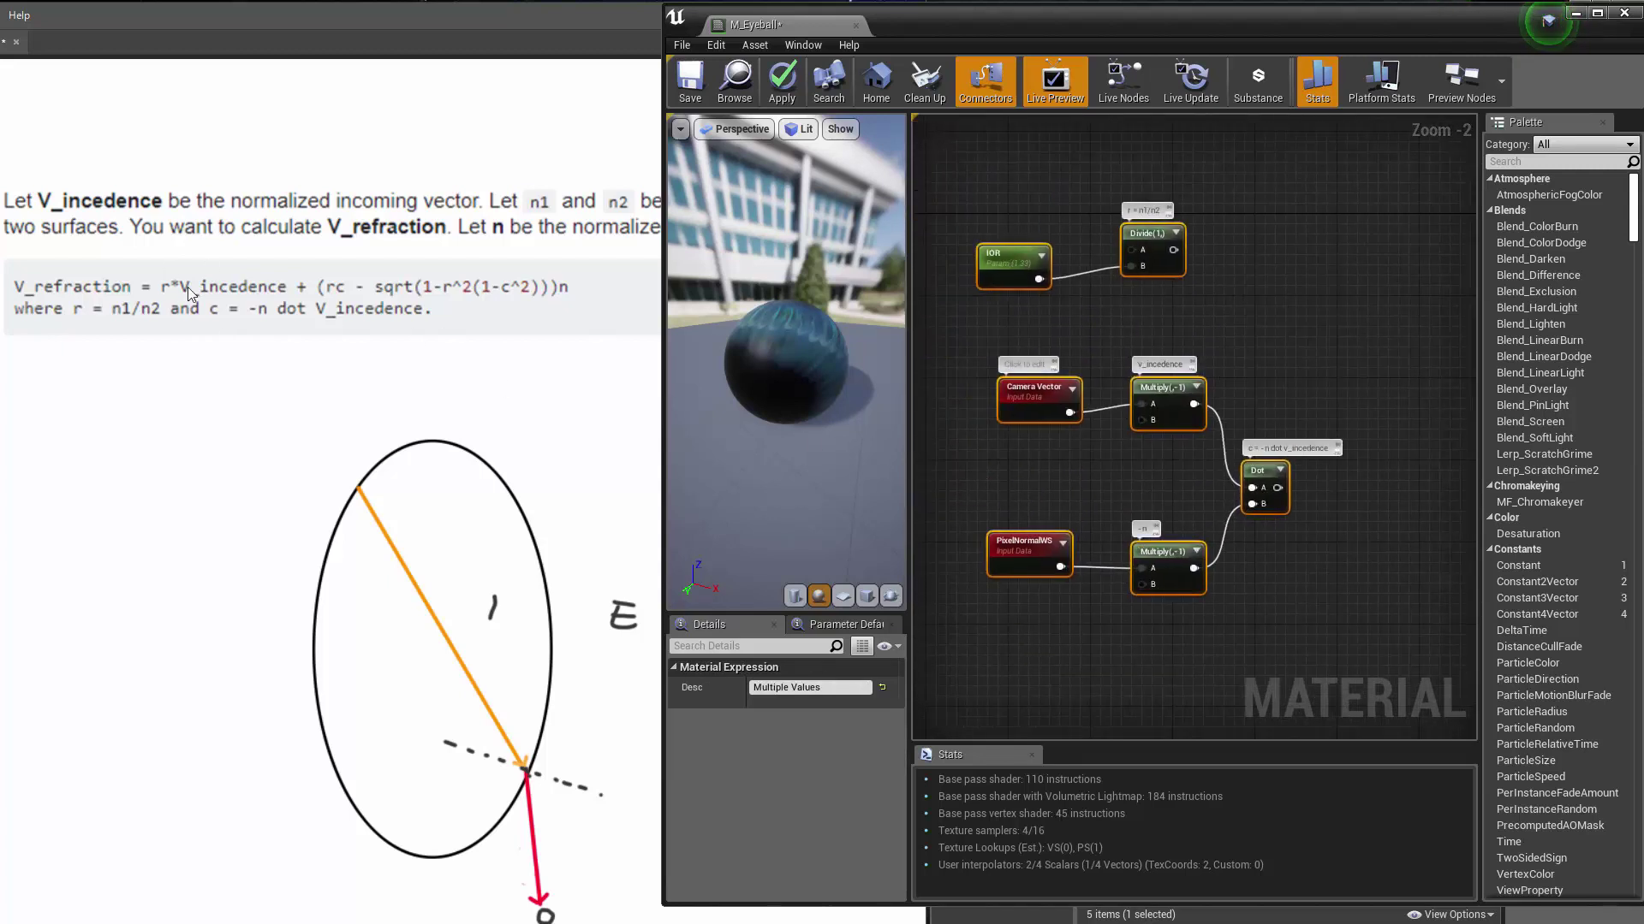
click(1276, 312)
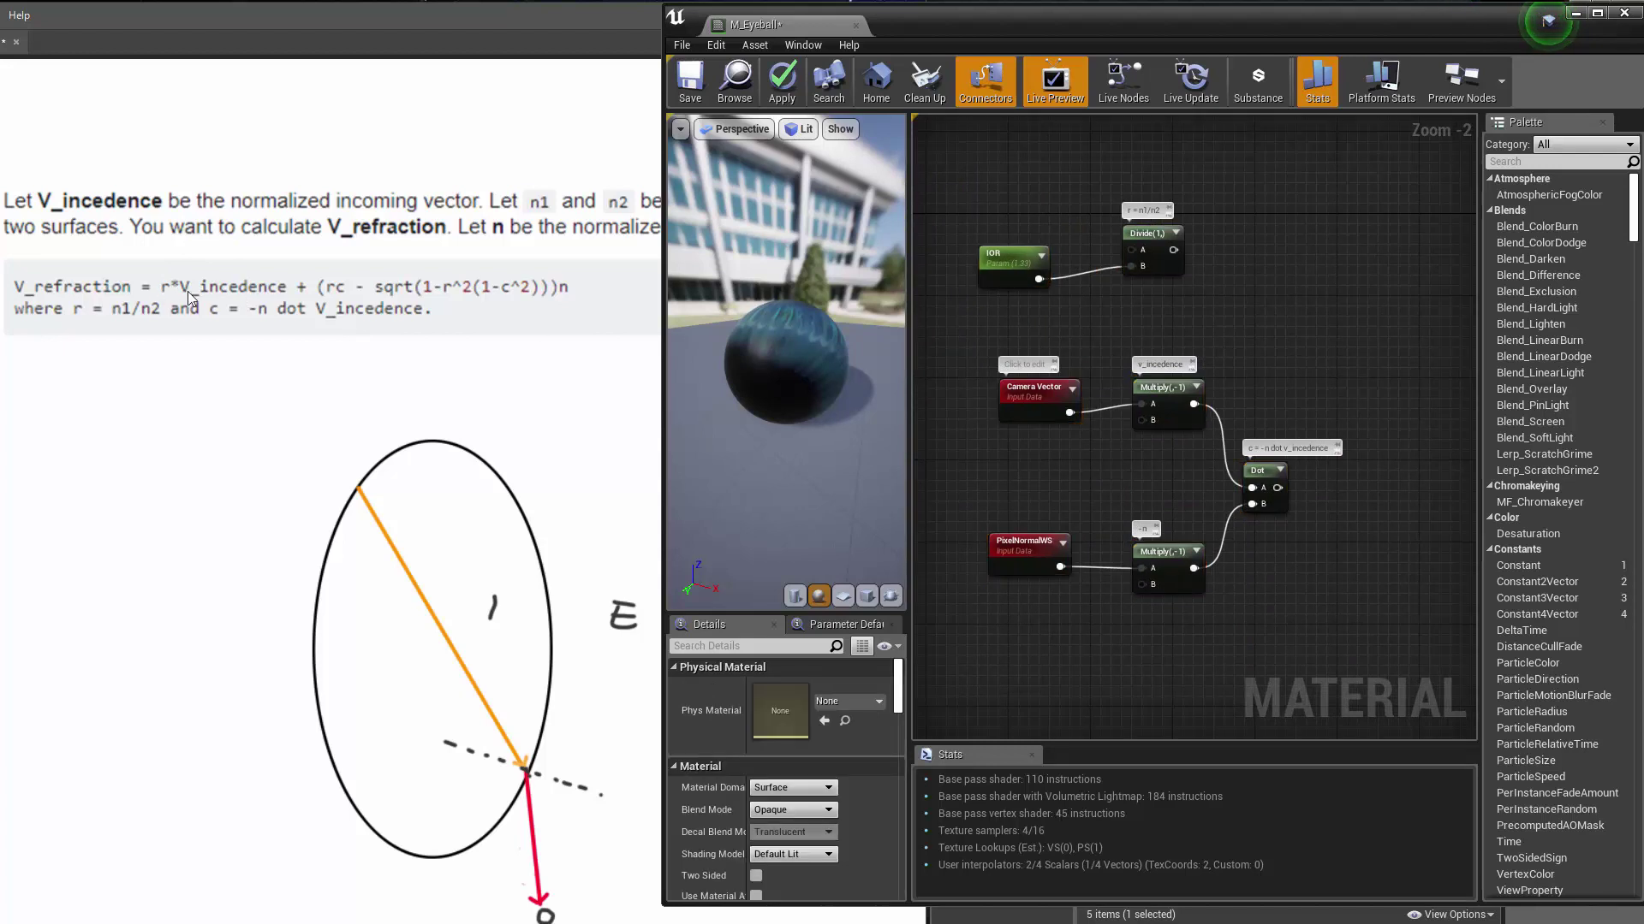
Step: Add a Multiply node with the r = n1/n2 Divide output in input A and the v_incedence output in input B
scroll(1192, 284, up, 2)
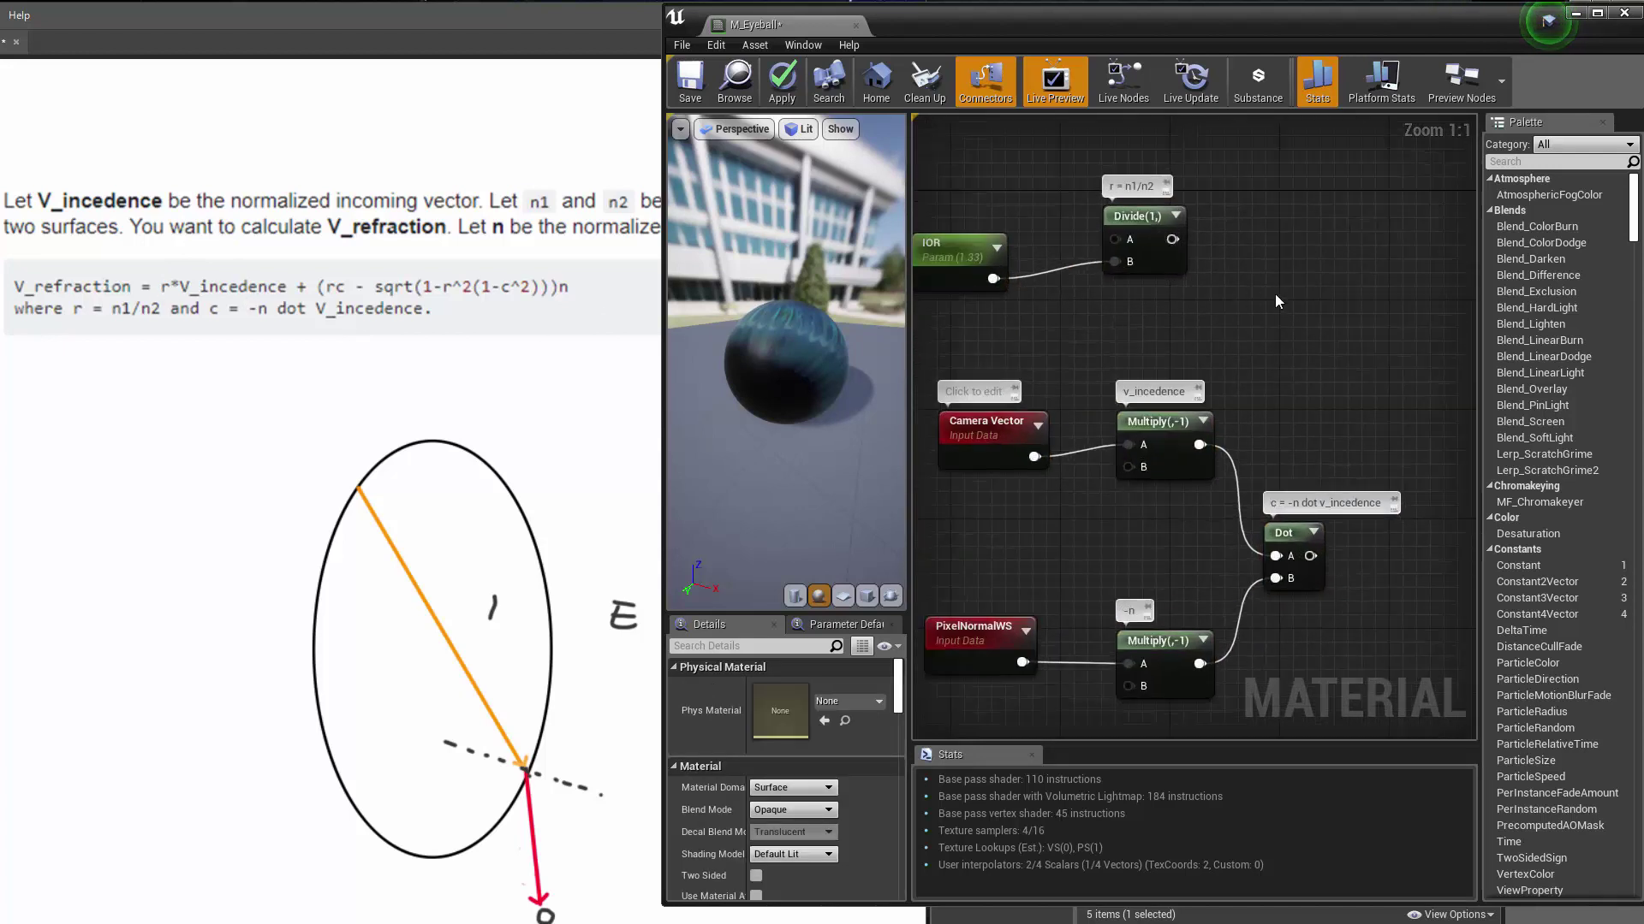
key(m)
click(1304, 261)
drag(1171, 240, 1200, 444)
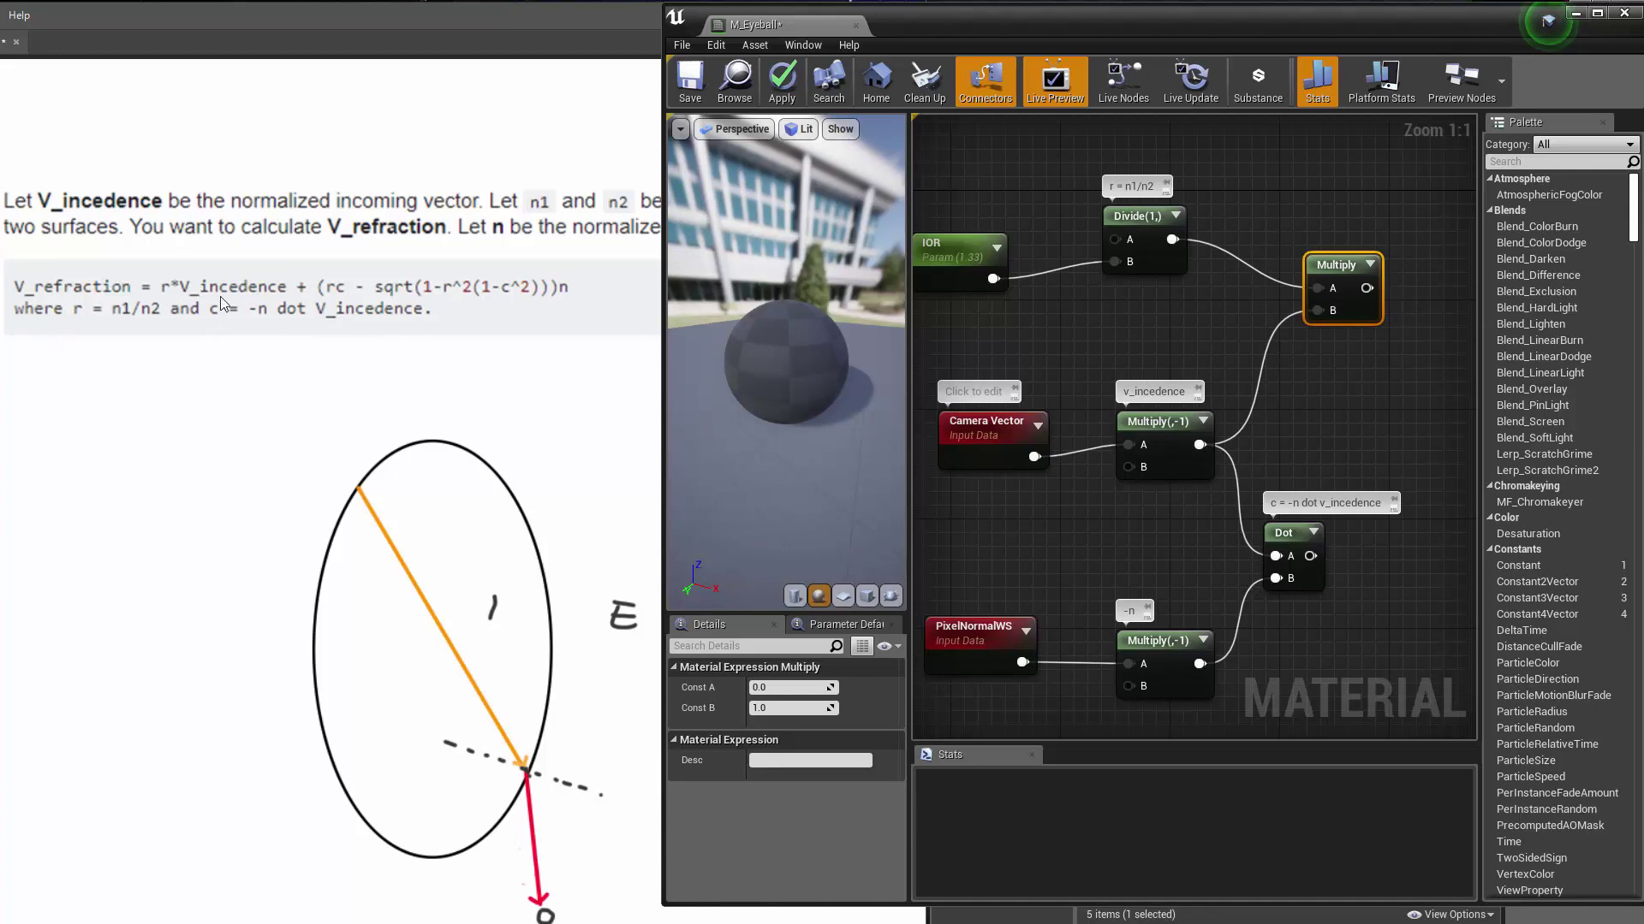
Step: Move the r, v_incedence and new Multiply nodes as a group farther away from the Dot and normal nodes
scroll(1080, 268, down, 2)
drag(1080, 269, 1292, 451)
scroll(1152, 360, down, 1)
scroll(1151, 359, up, 2)
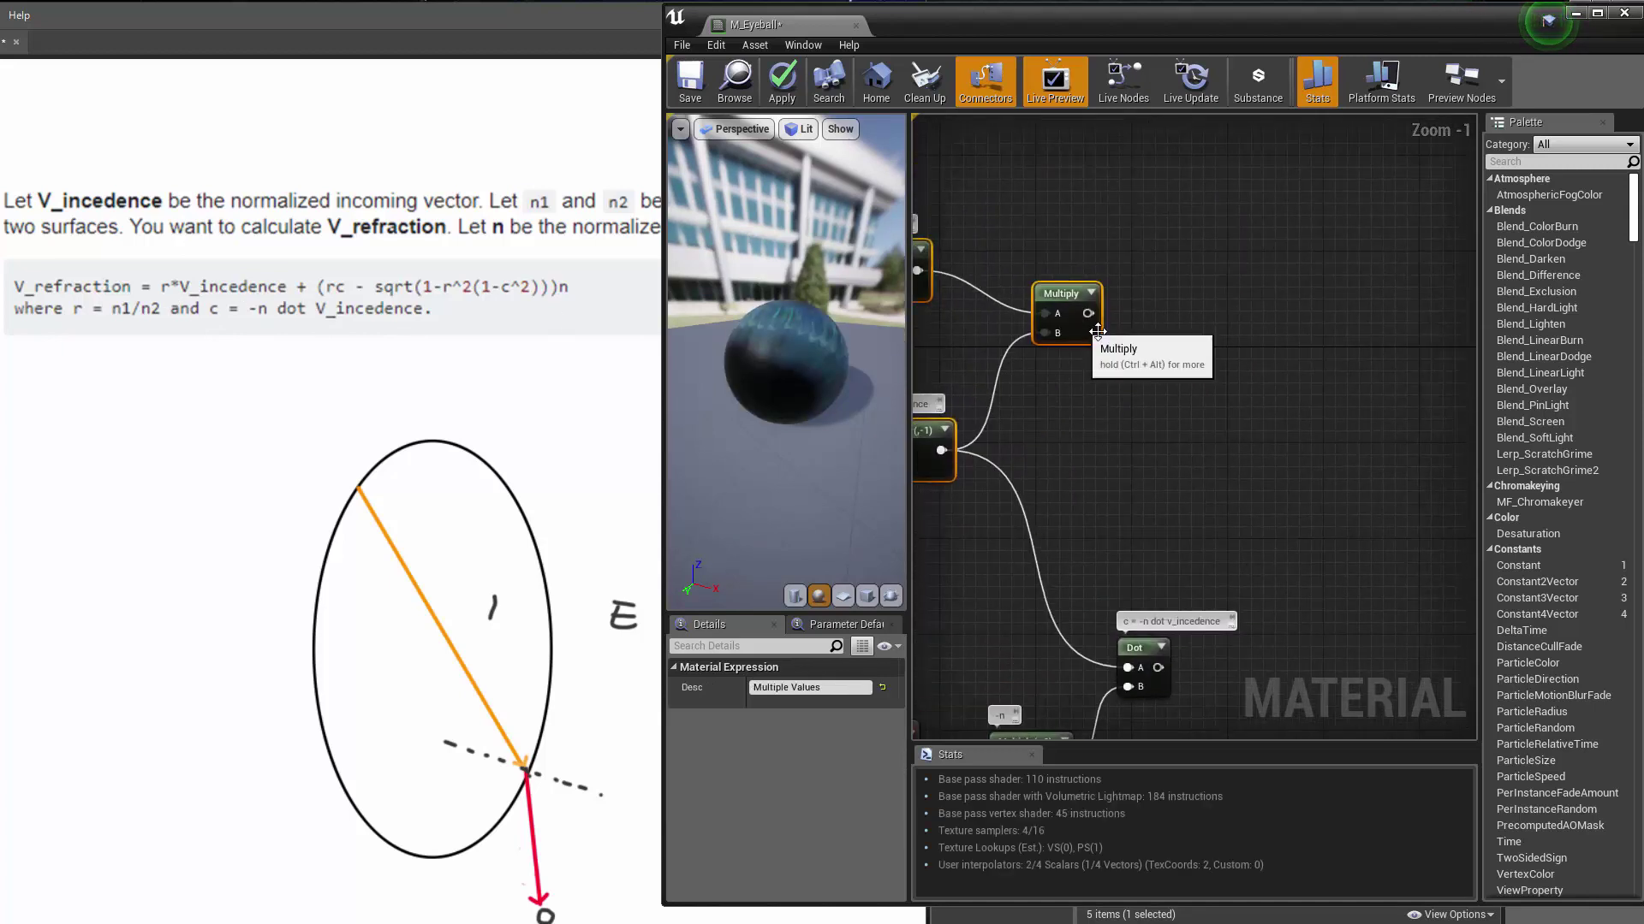
Step: Add an Add node after the new Multiply node and connect the Multiply output to its input A
click(1208, 330)
click(1203, 343)
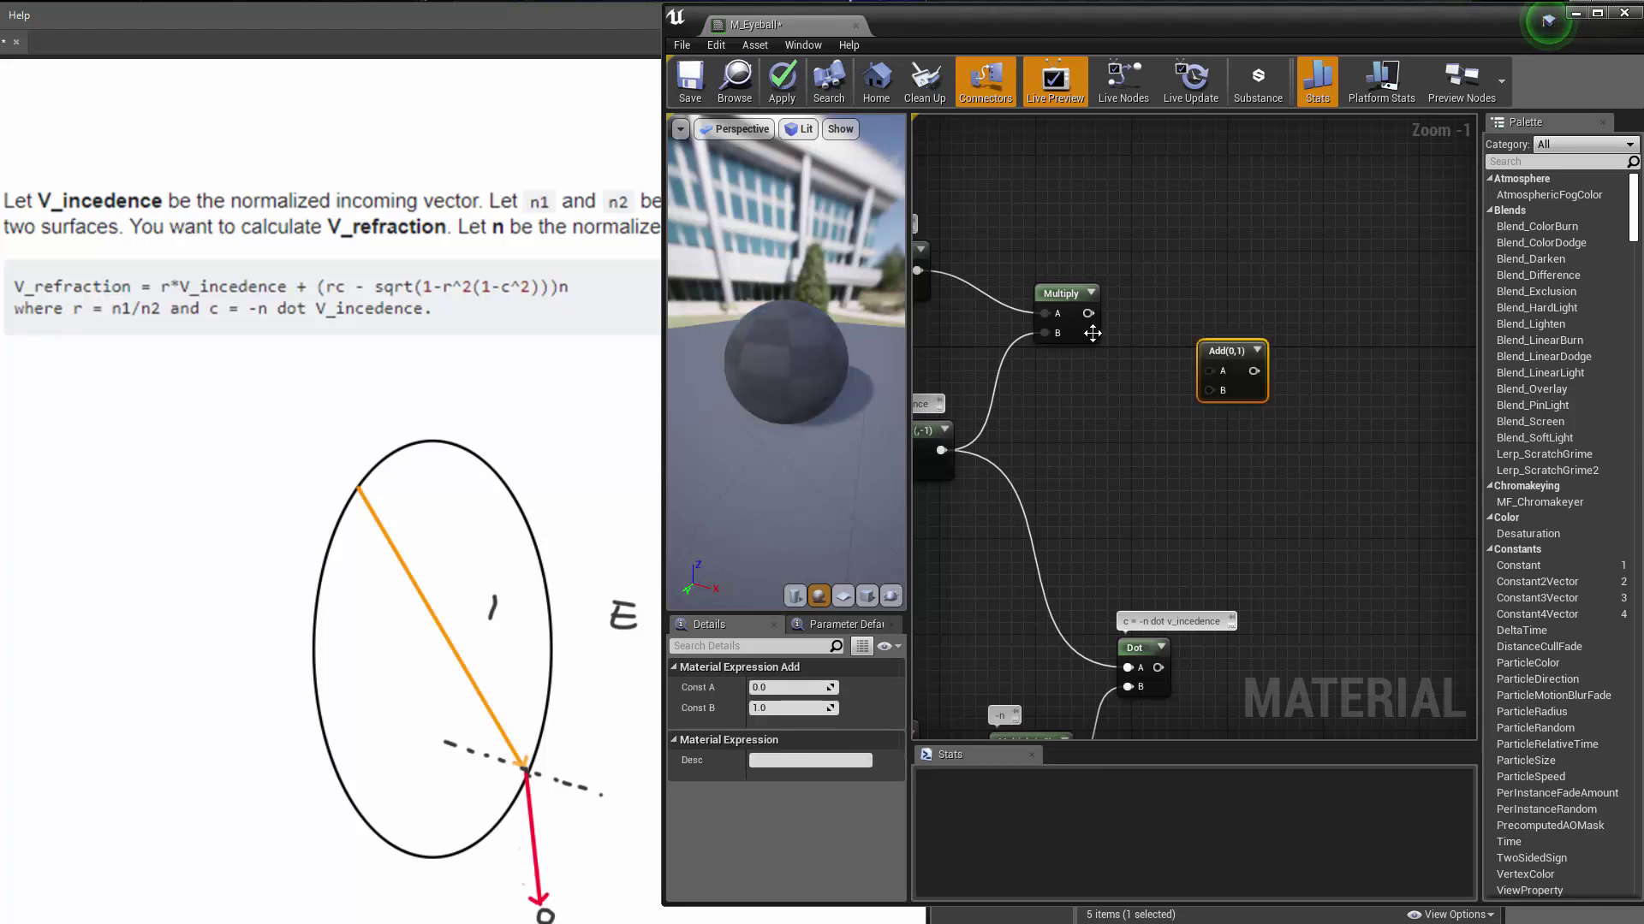
drag(1088, 314, 1281, 373)
click(1088, 381)
Step: Label the Multiply node feeding the Add node with the comment "c * v_incedence"
click(1061, 294)
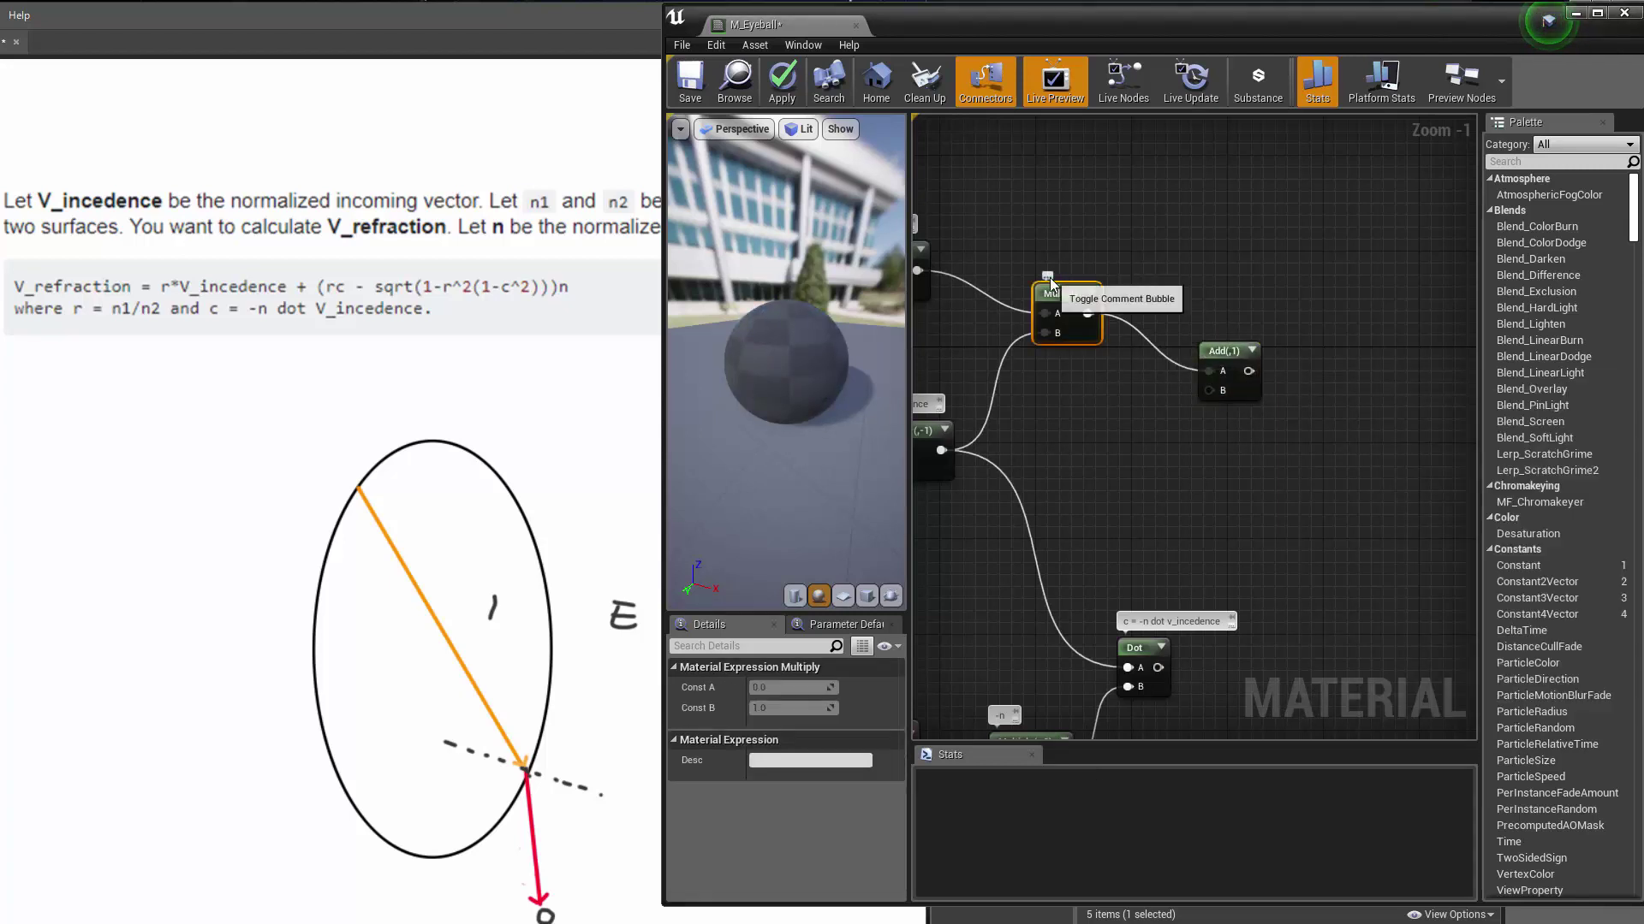
click(1067, 282)
text(c)
click(1067, 279)
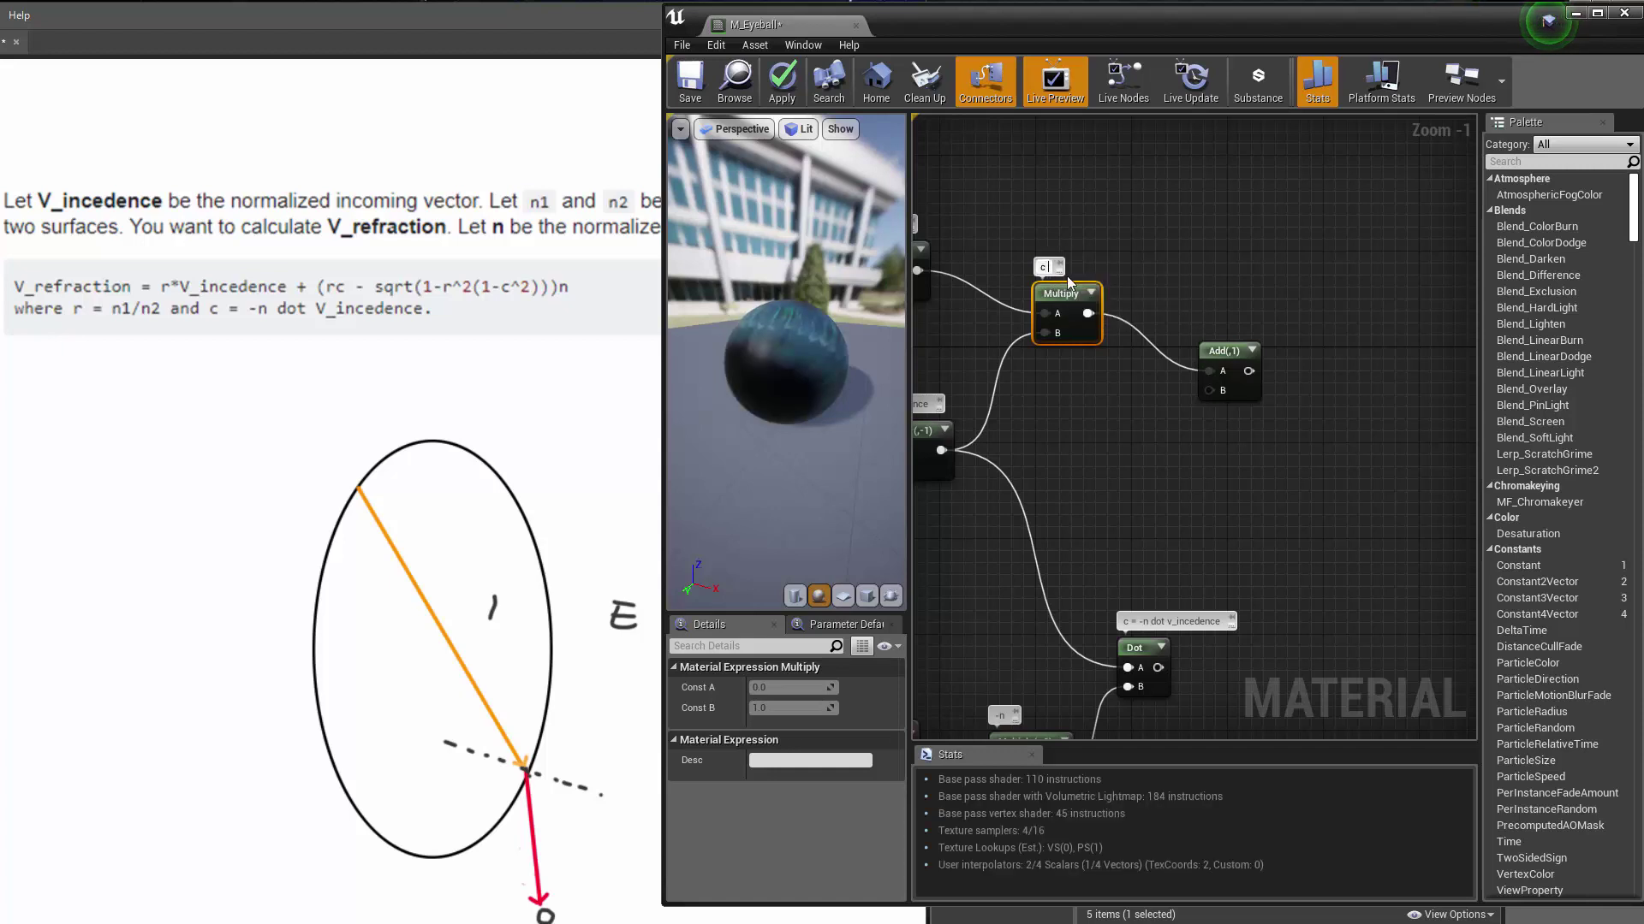
text(* v_inced)
text(ence)
key(Return)
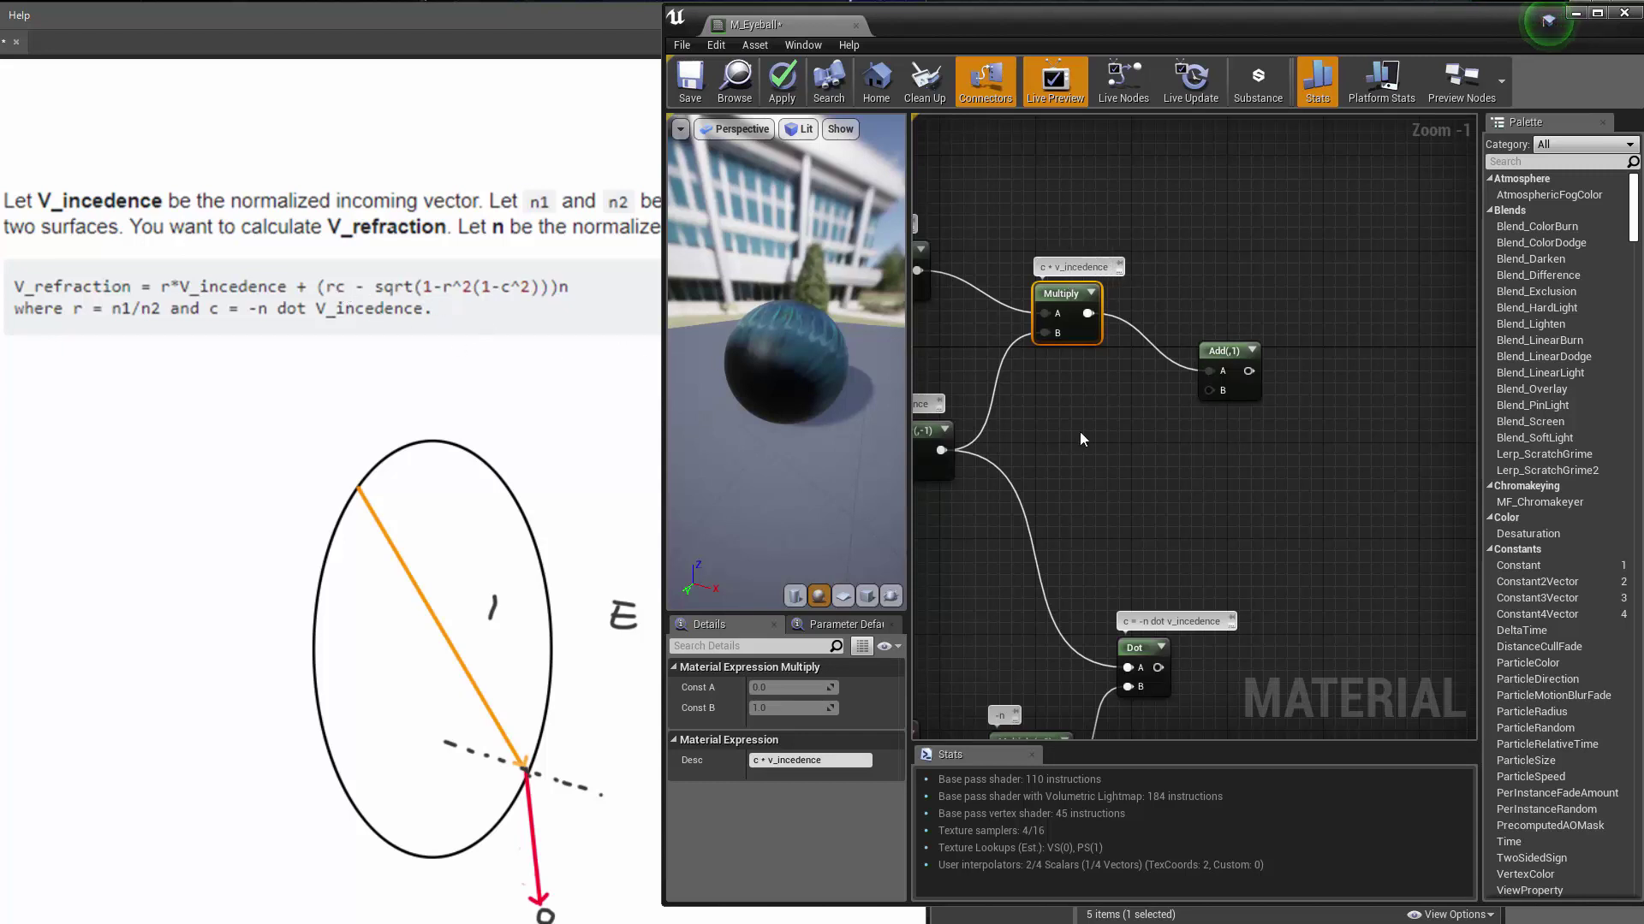
Step: Try squaring the Dot result with a Multiply node that takes it on both inputs, and delete that node
right_drag(1194, 496, 1104, 402)
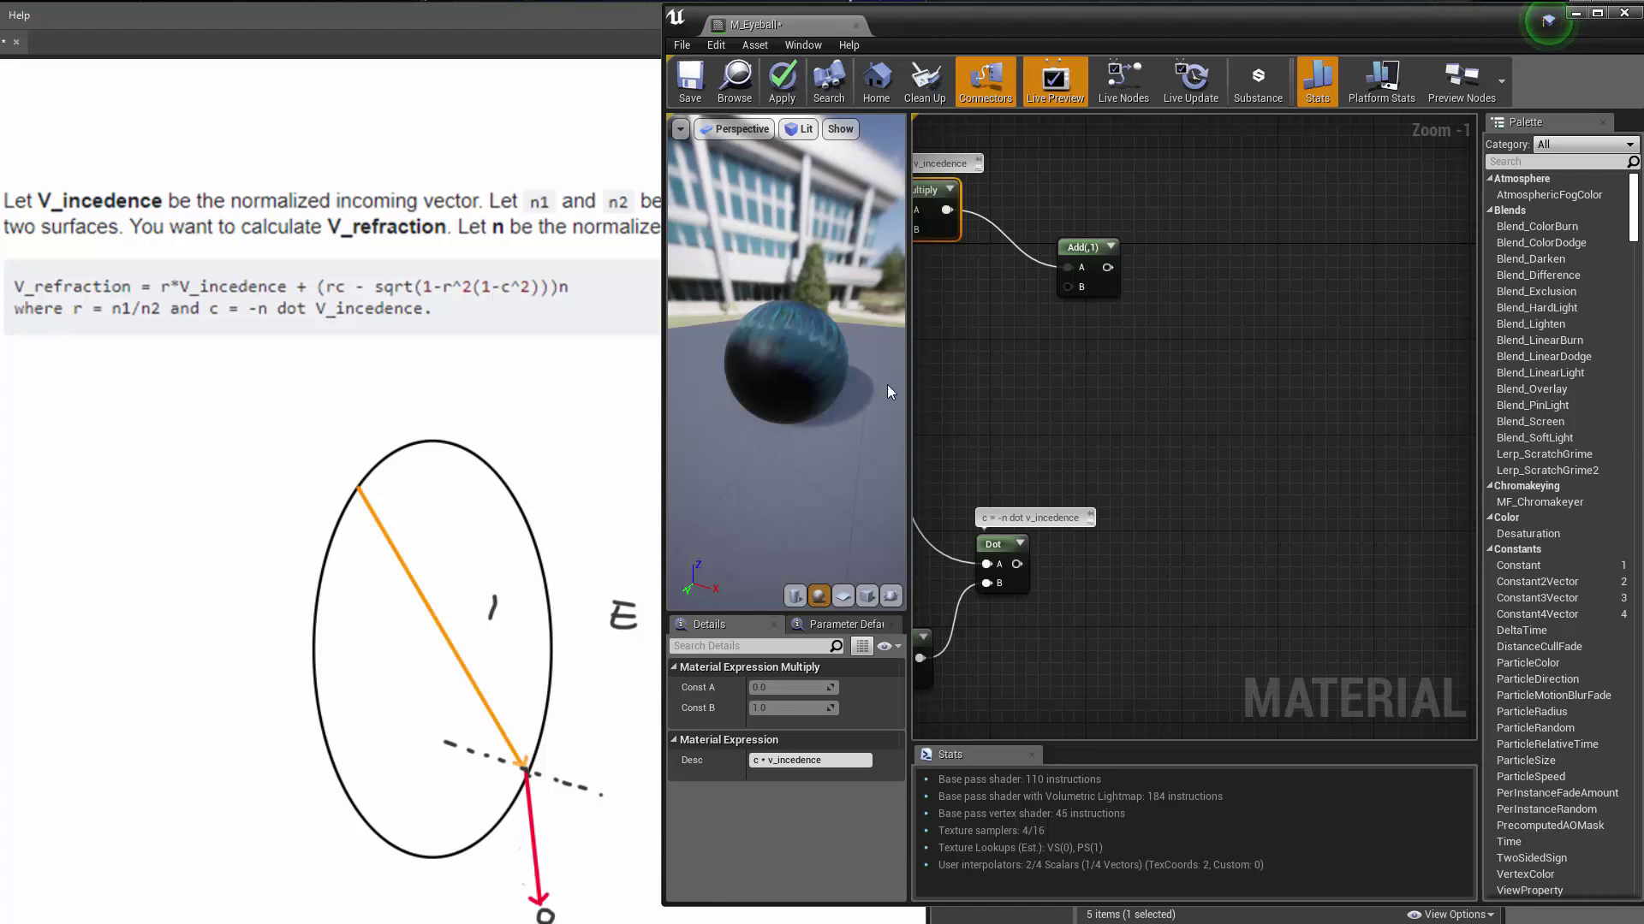
scroll(1046, 436, up, 1)
right_drag(1046, 436, 1368, 297)
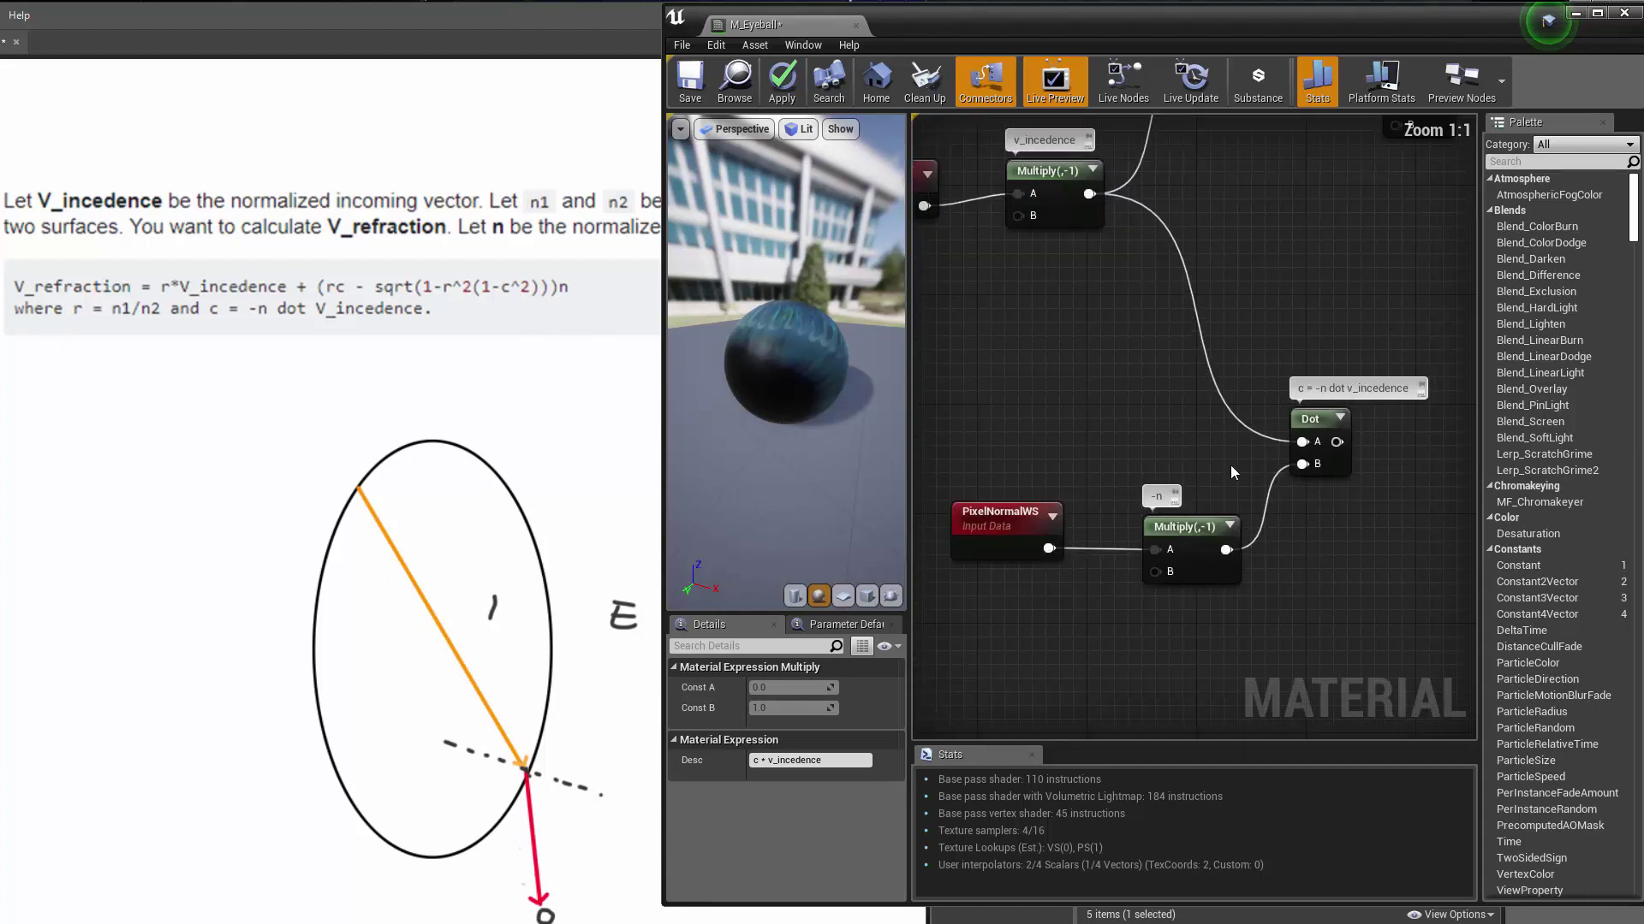
right_drag(1327, 485, 1159, 491)
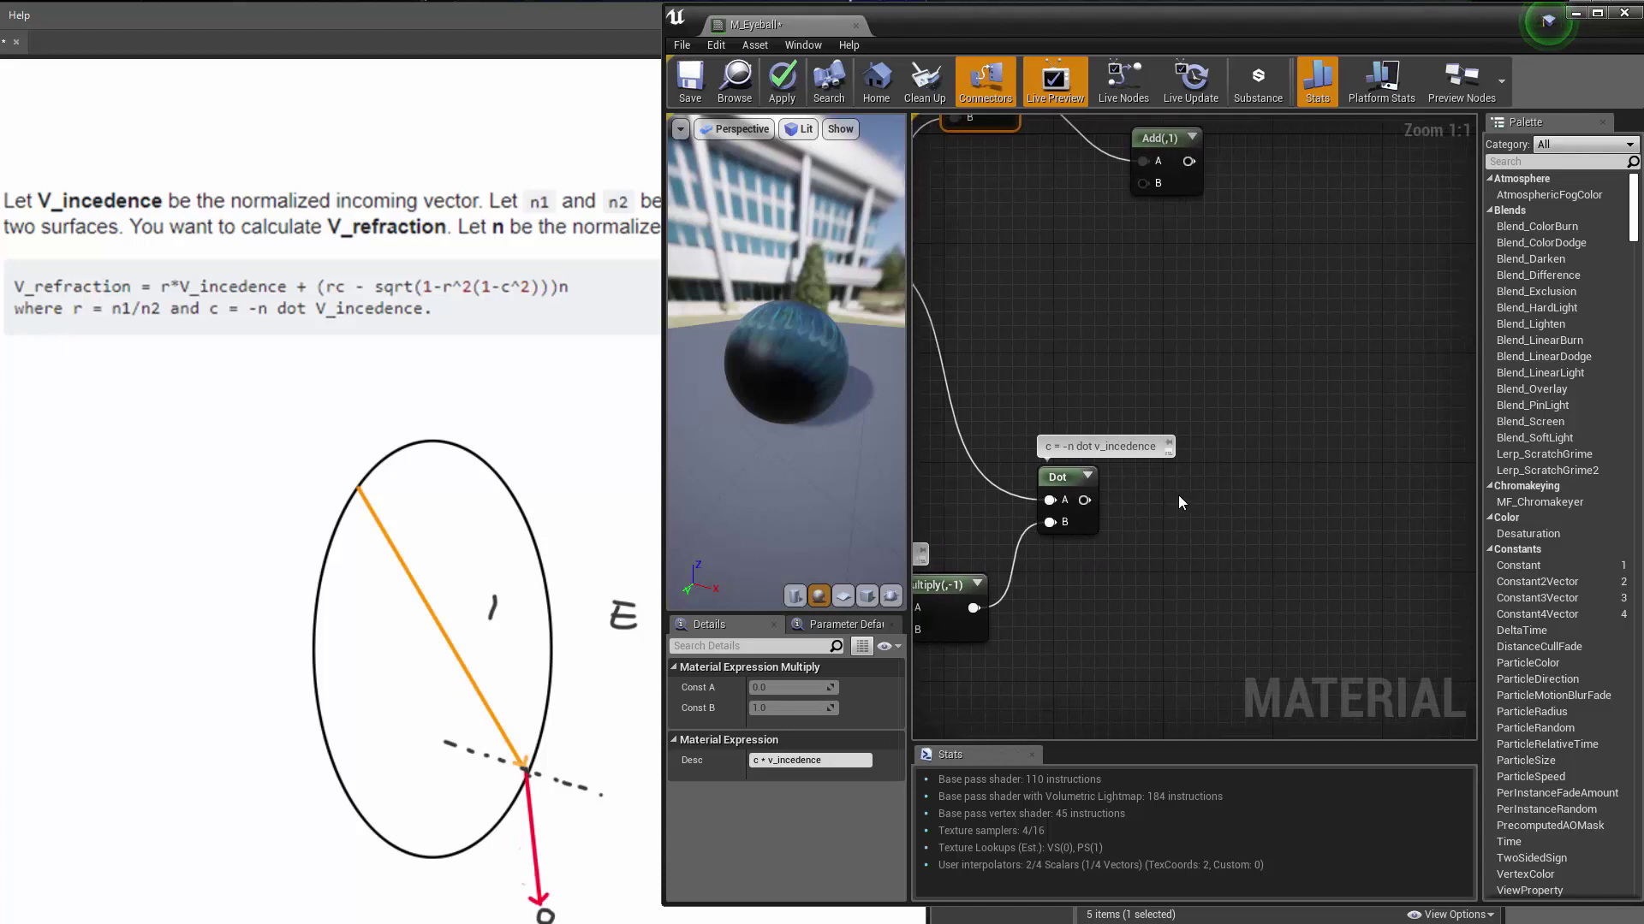
click(1172, 489)
mouse_move(1085, 501)
mouse_down()
mouse_move(1186, 525)
mouse_move(1085, 500)
mouse_up()
drag(1215, 529, 1205, 502)
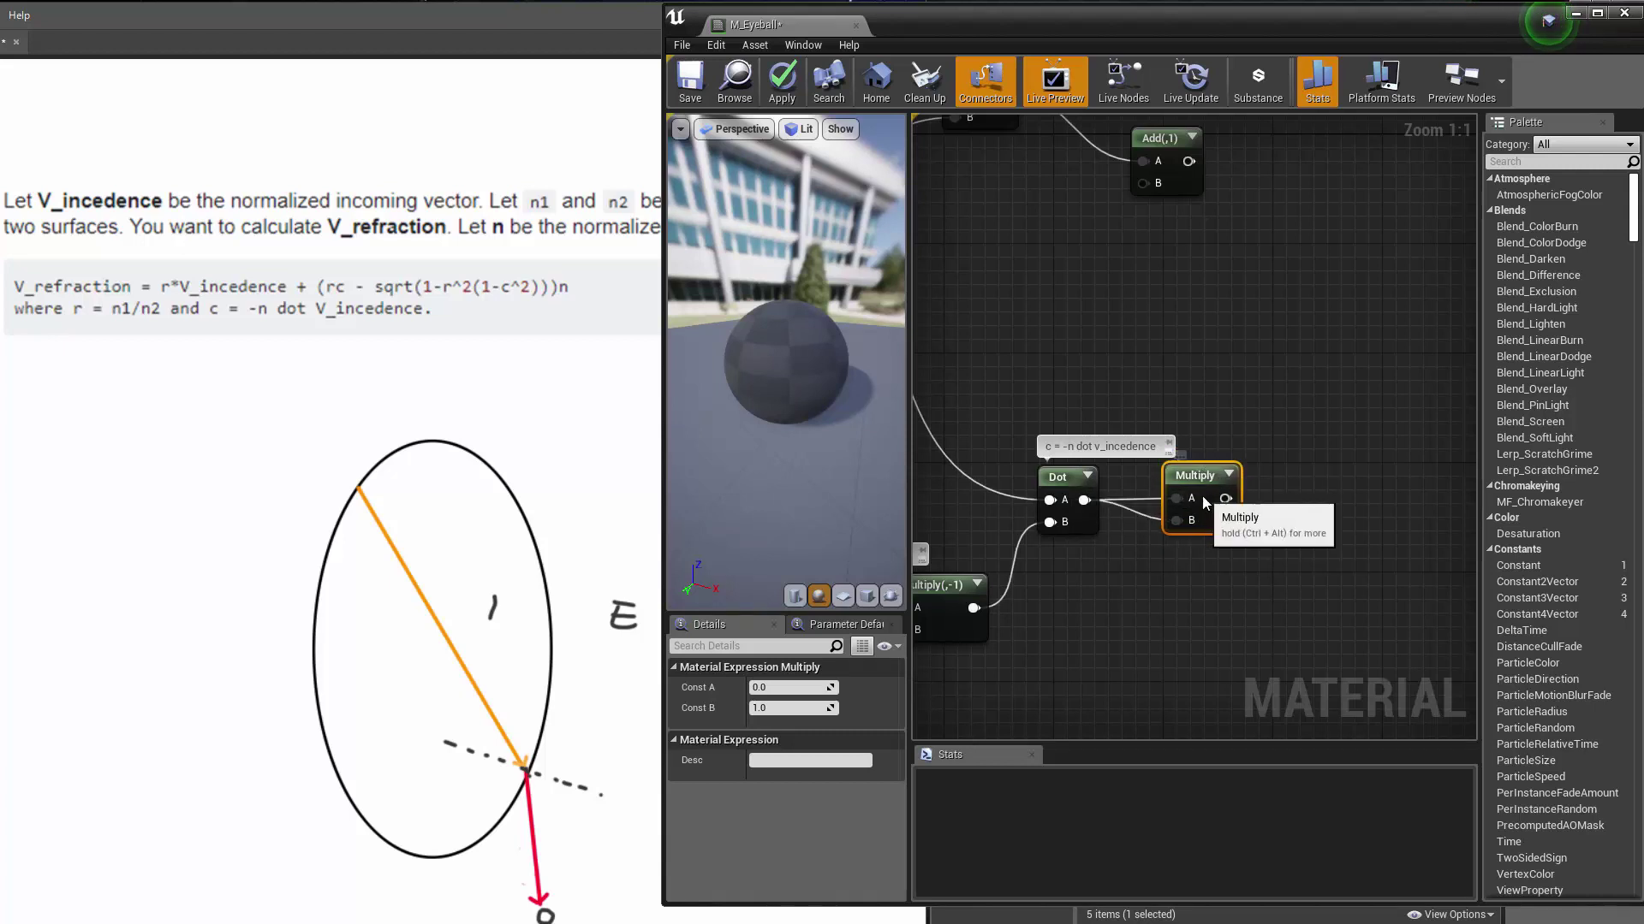
key(Delete)
right_click(1188, 495)
key(Escape)
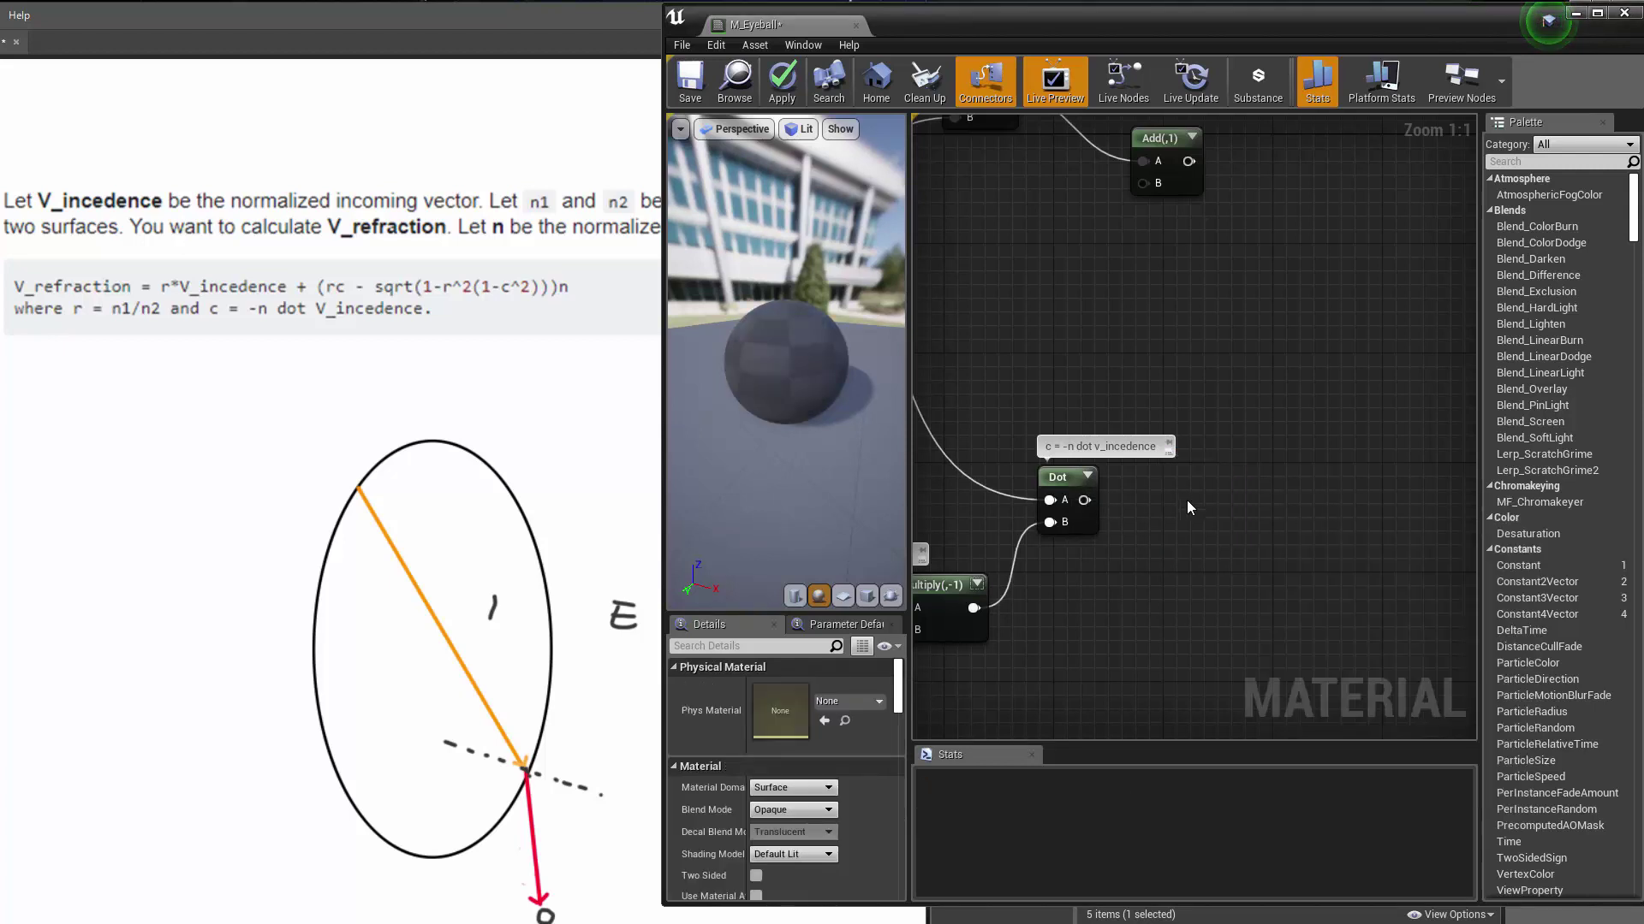
Step: Add a Power node with exponent 2 beside the Dot node and connect the Dot output to its Base input
right_click(1186, 486)
text(s)
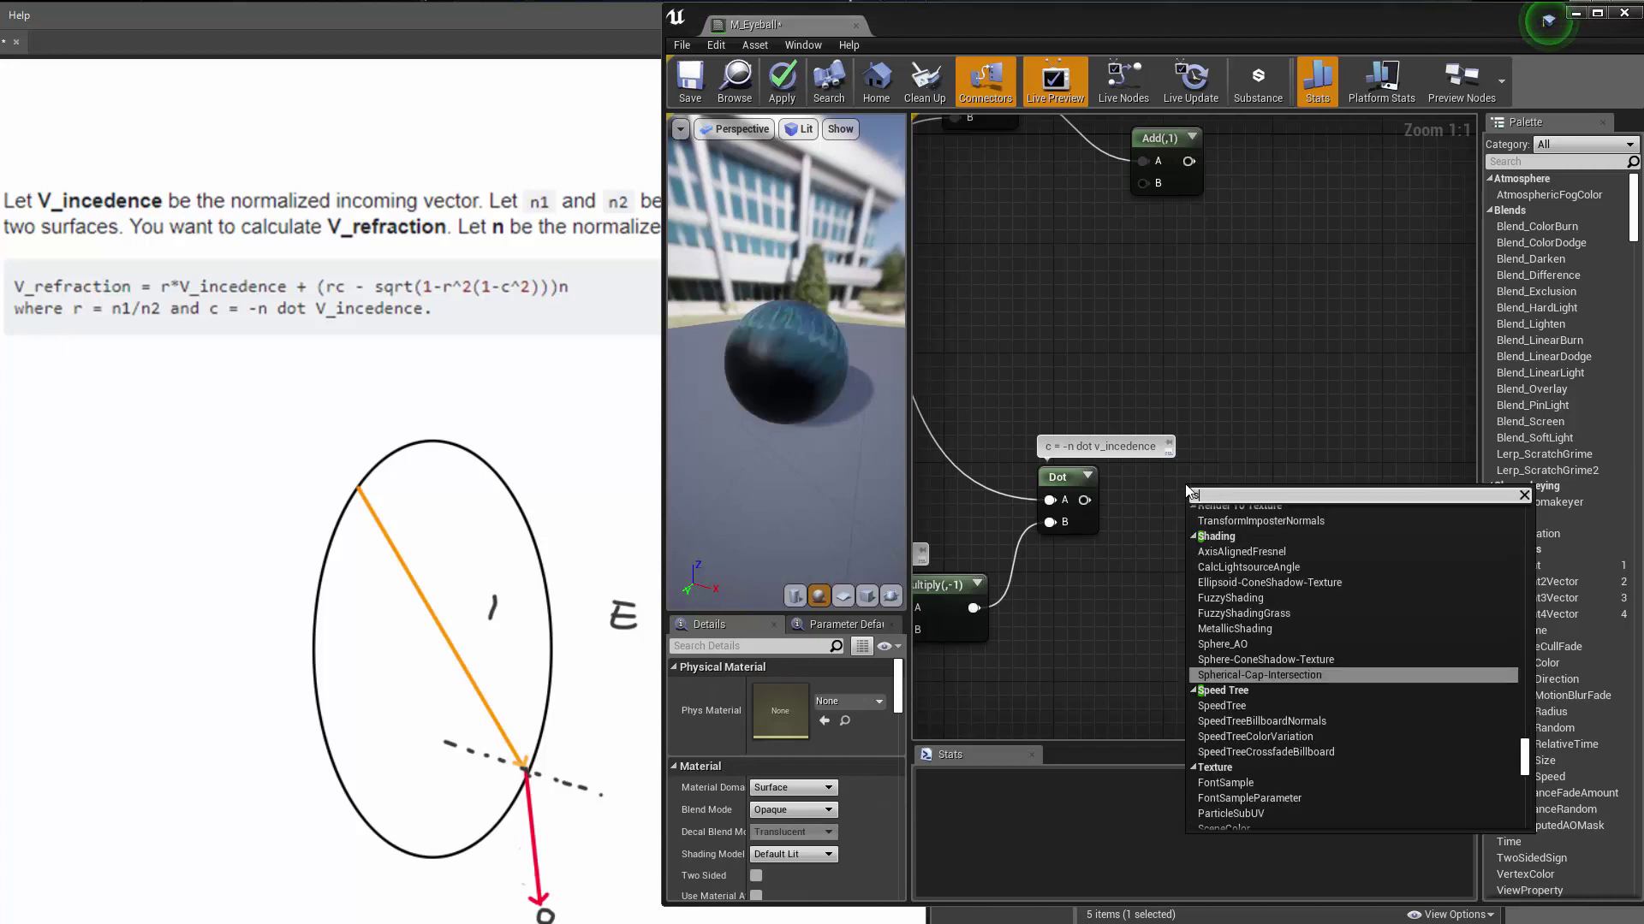
key(BackSpace)
text(power)
key(Return)
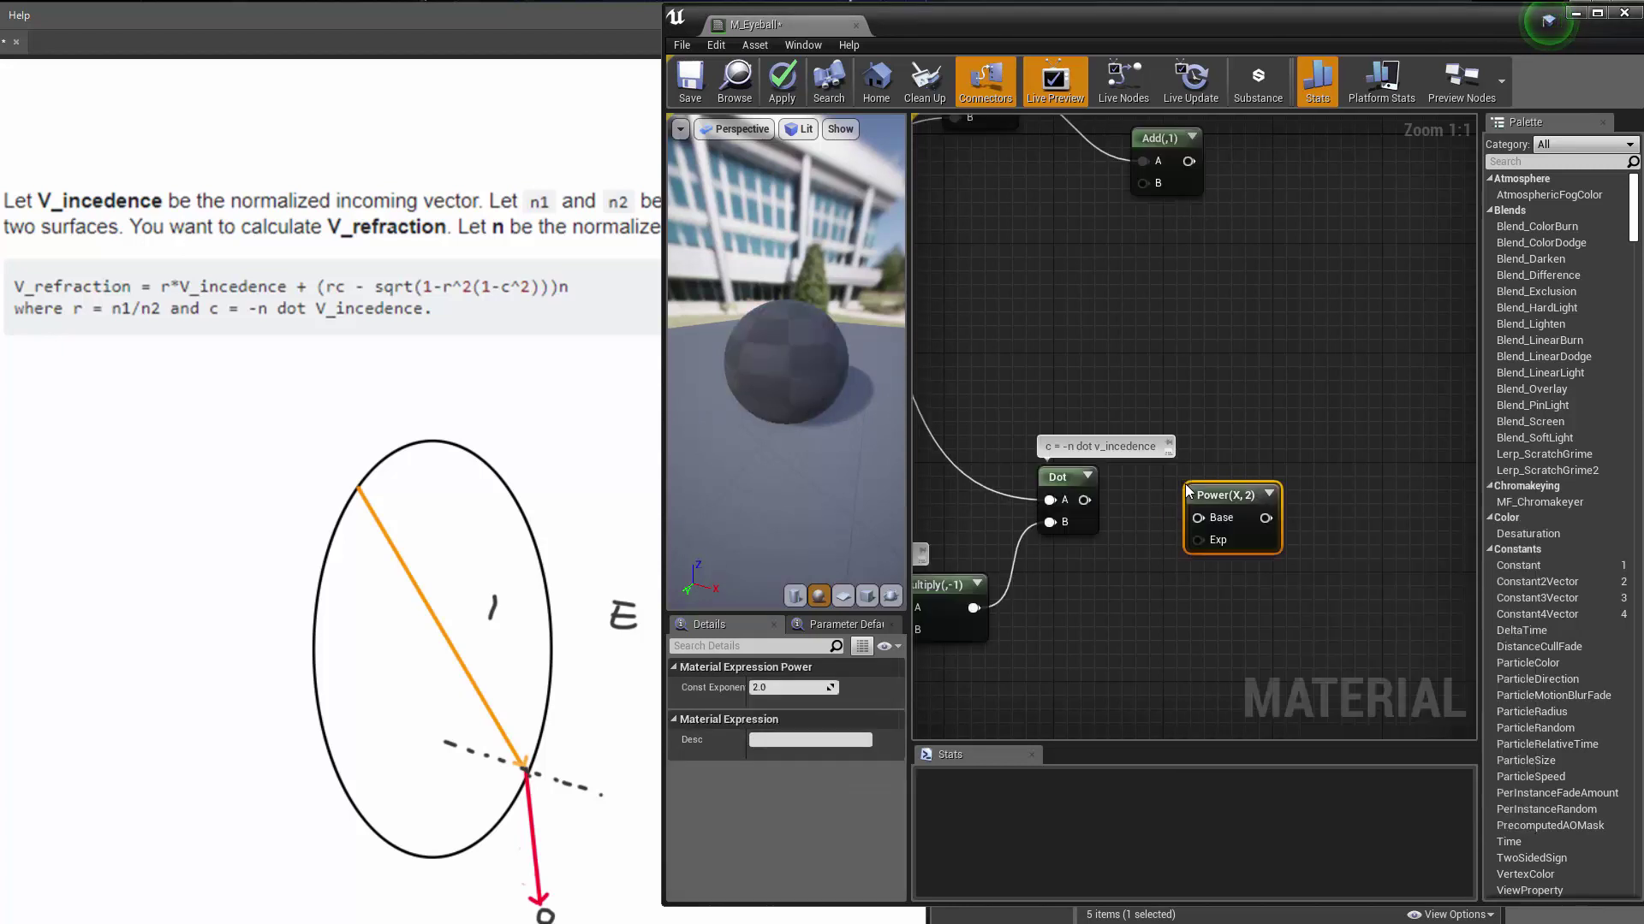
drag(1085, 500, 1233, 500)
click(1288, 519)
click(1214, 486)
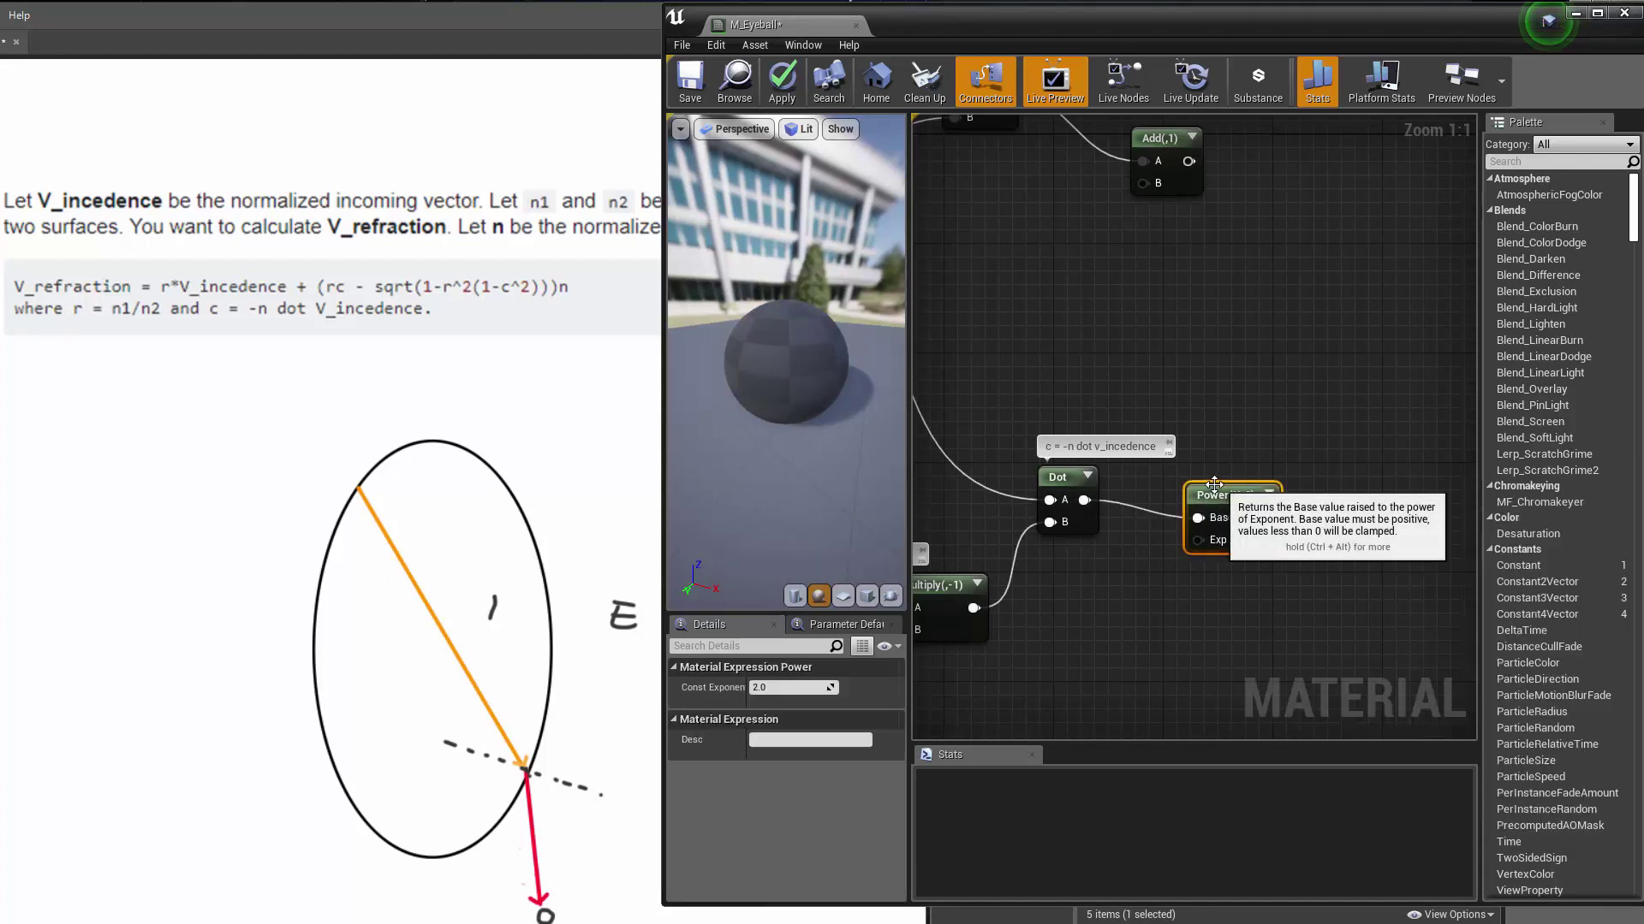
Step: Label the Power node fed by the Dot node with the comment "c*c" and move it slightly up
click(1197, 475)
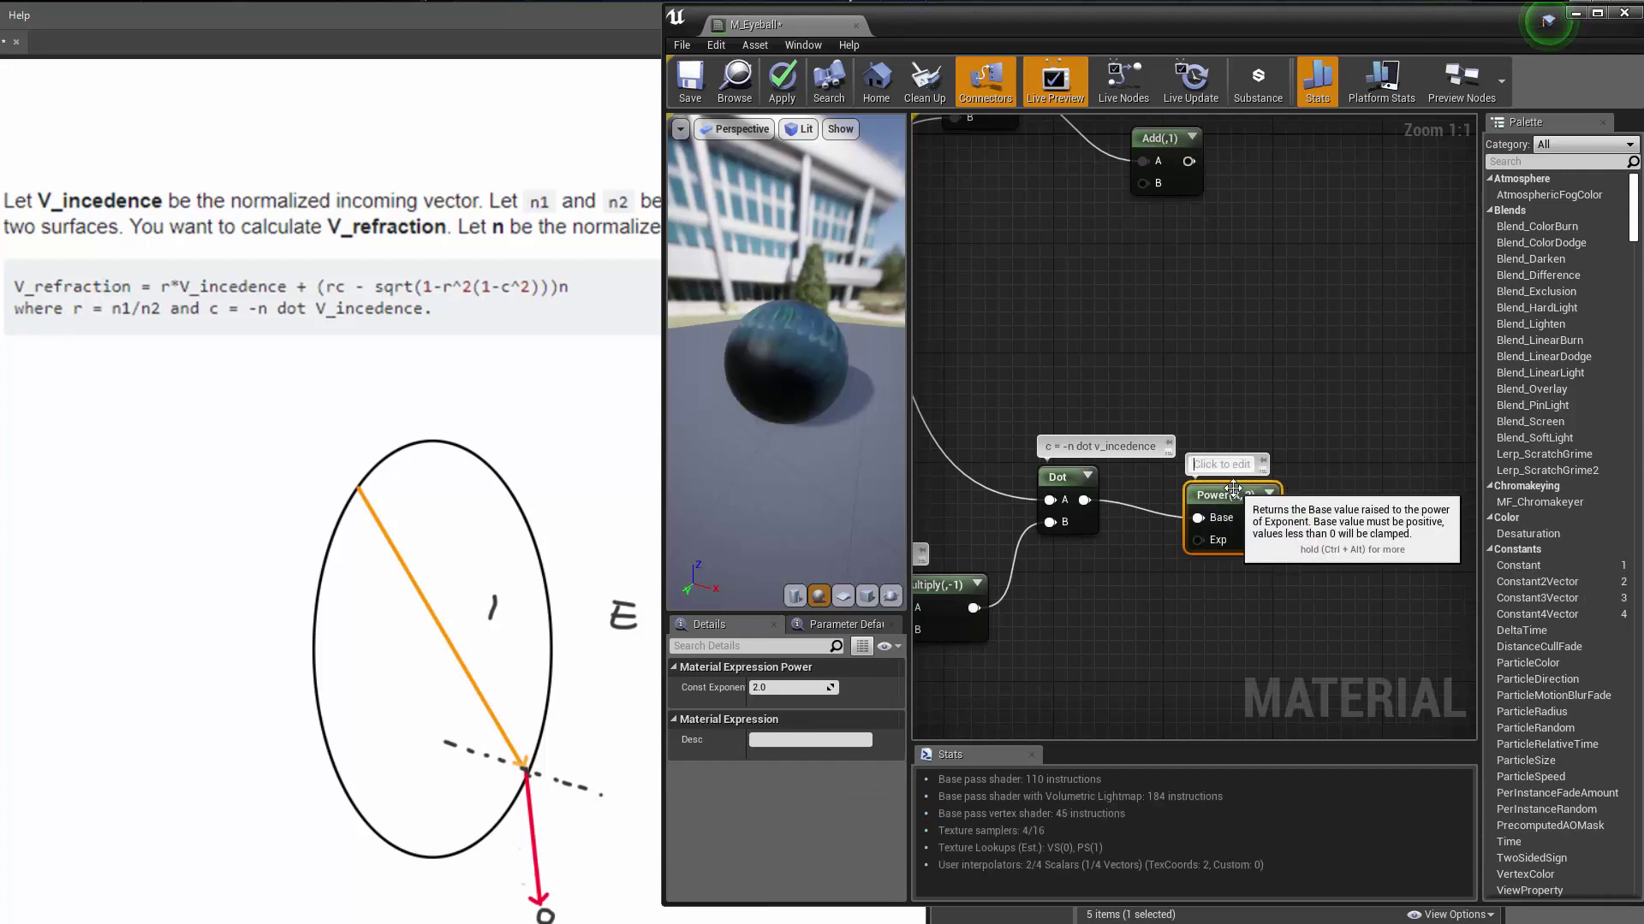
text(c*c)
key(Return)
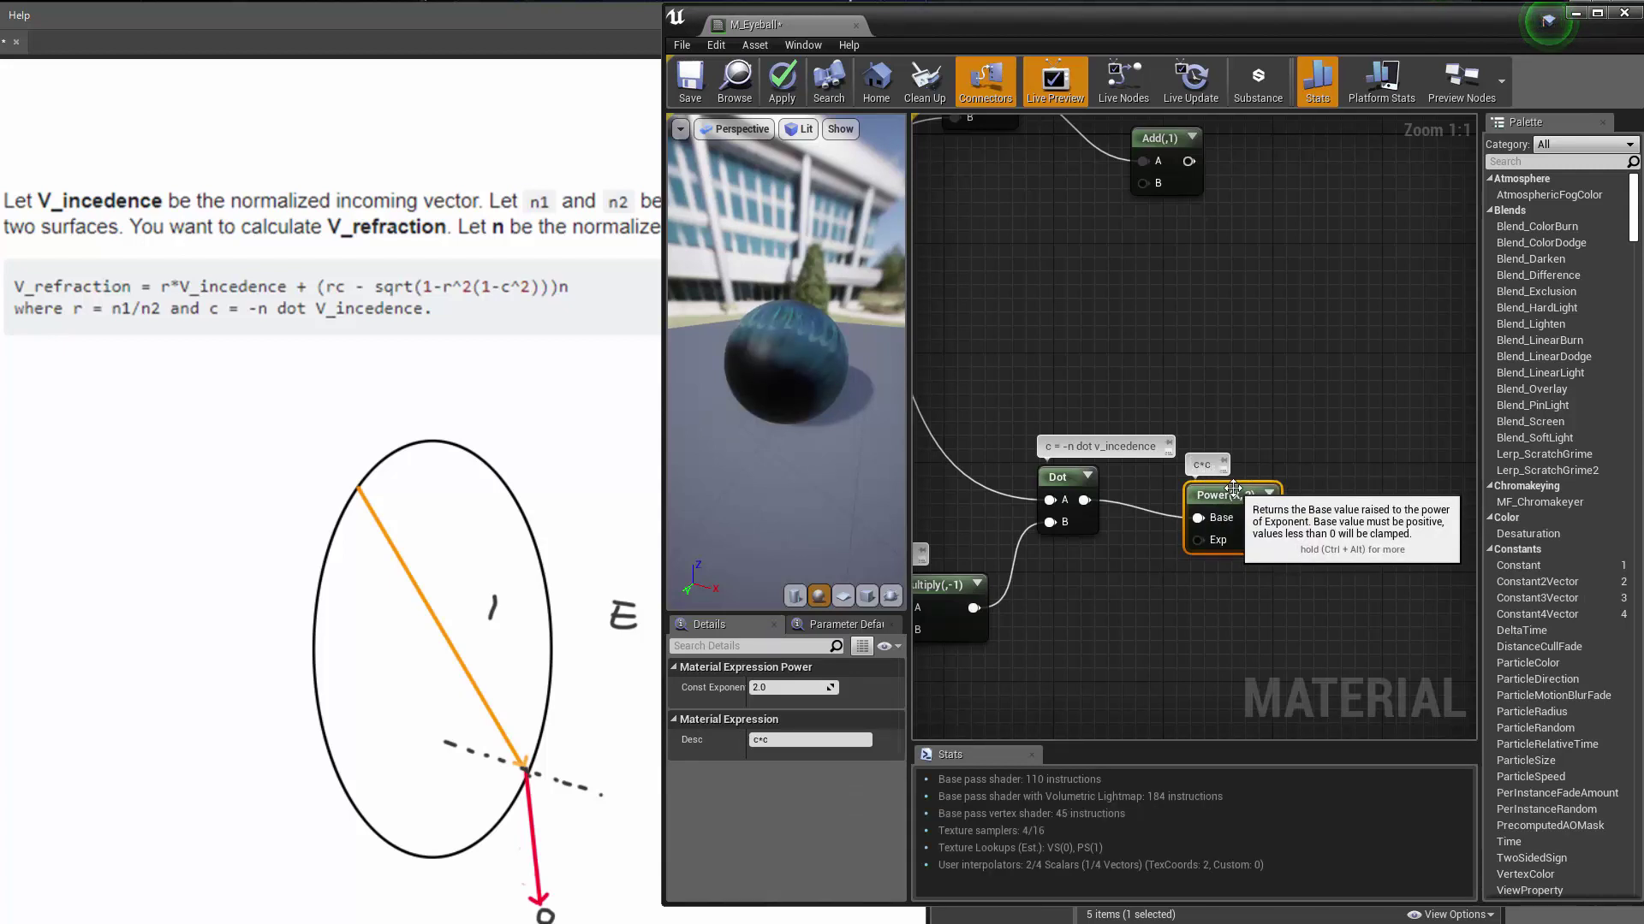
drag(1234, 495, 1230, 465)
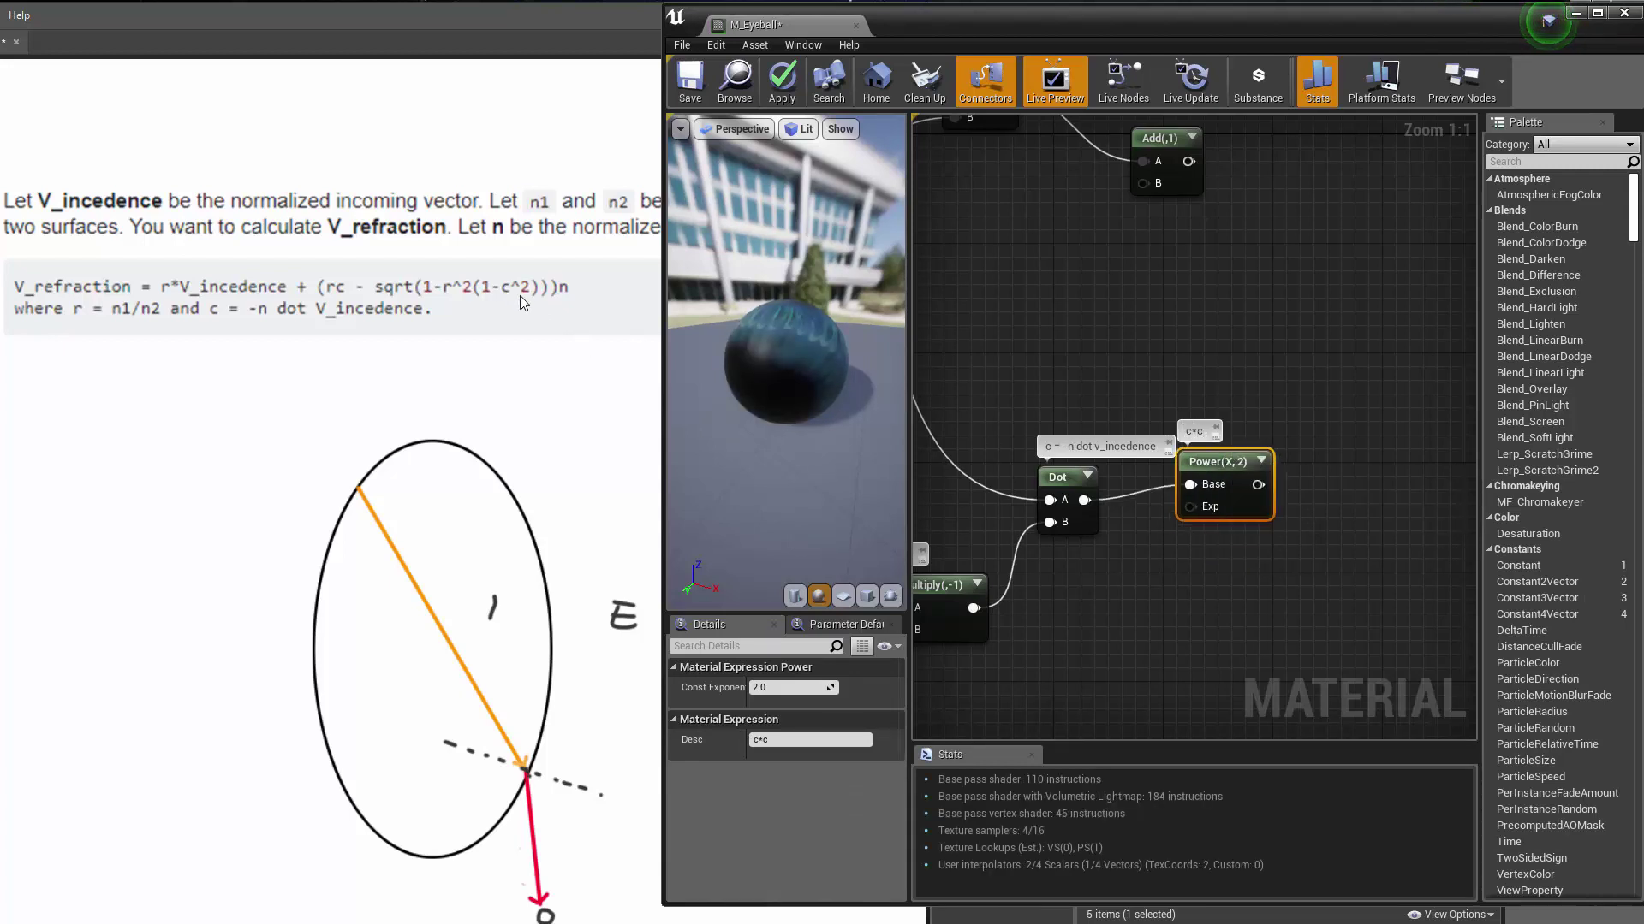
click(1378, 333)
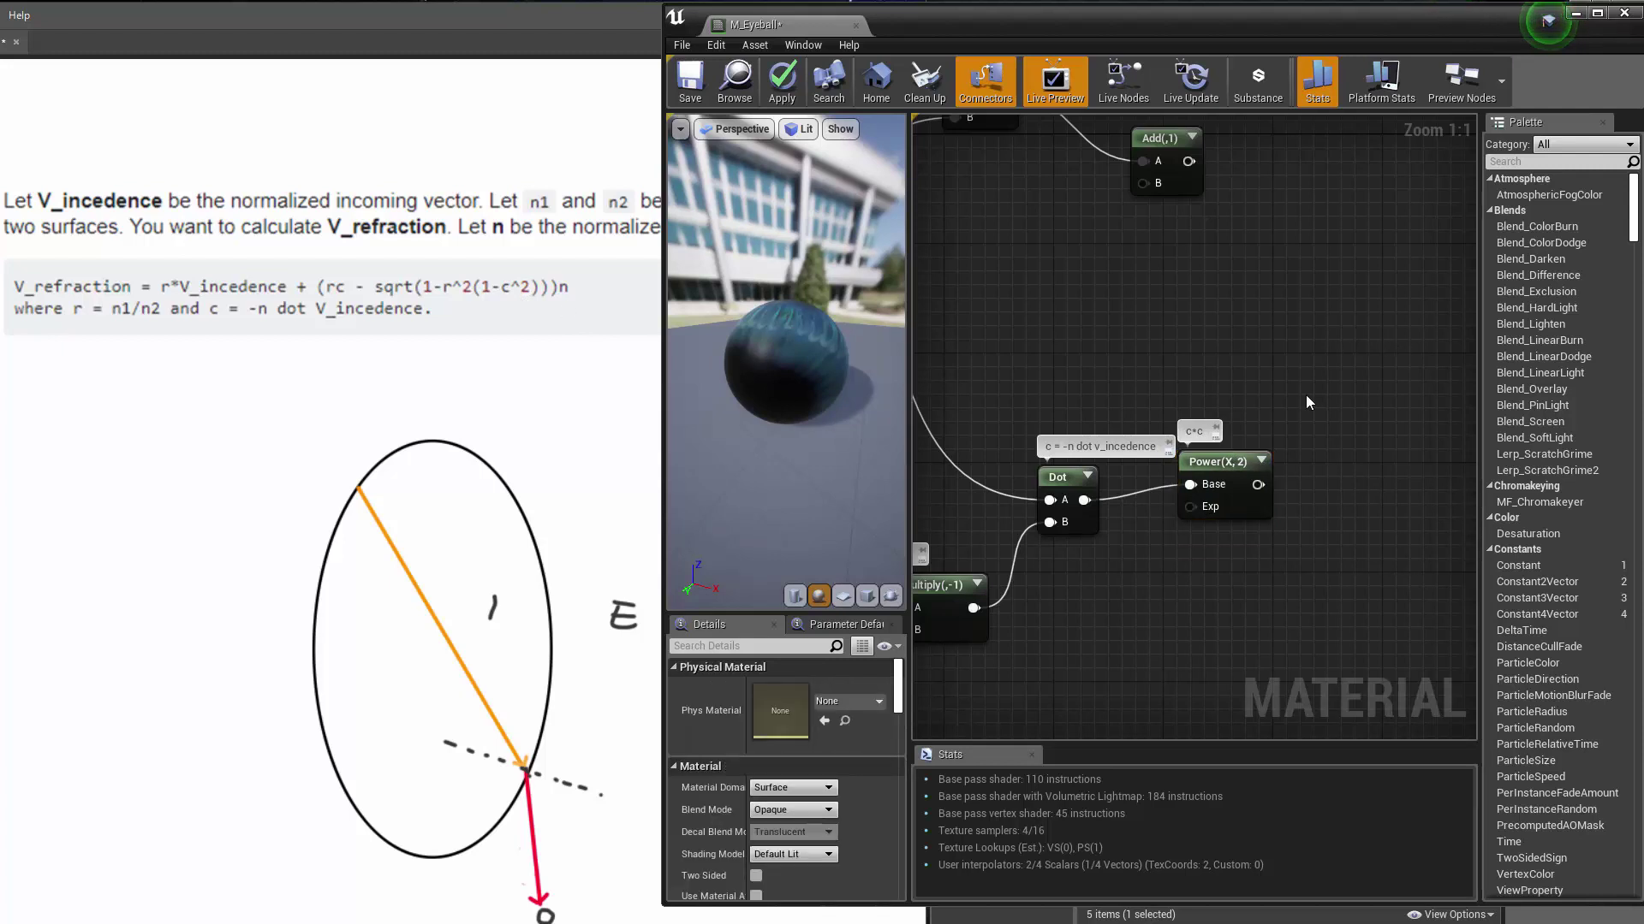
Step: Add a 1-x node after the c*c Power node and connect the Power output to its input
click(1335, 428)
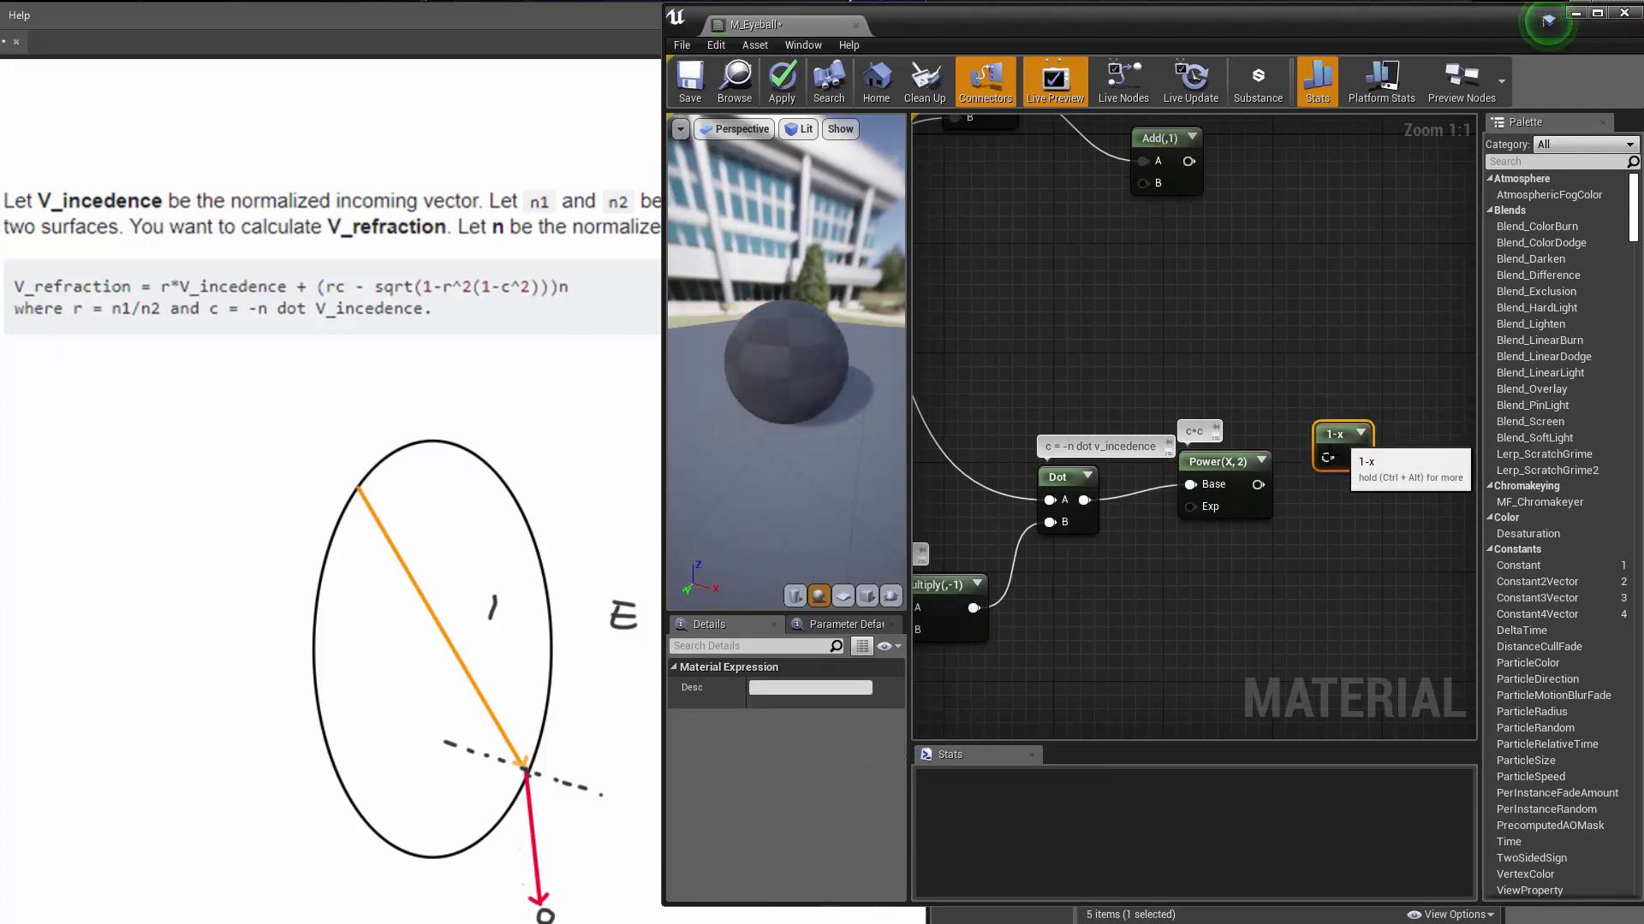
drag(1327, 457, 1258, 485)
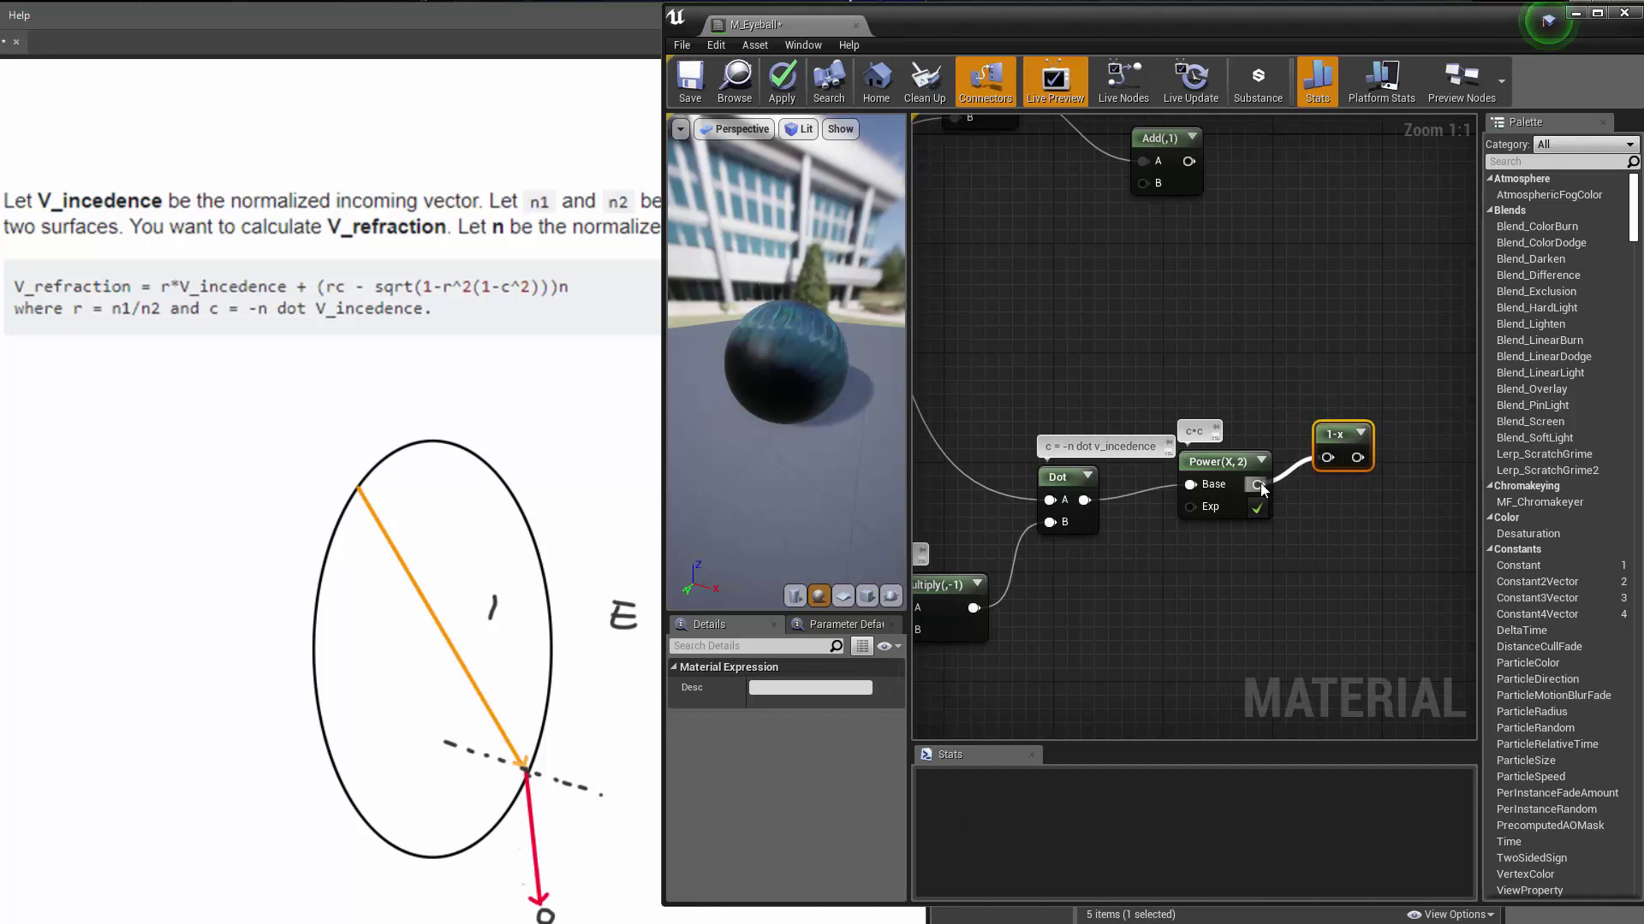
drag(1331, 407, 1332, 396)
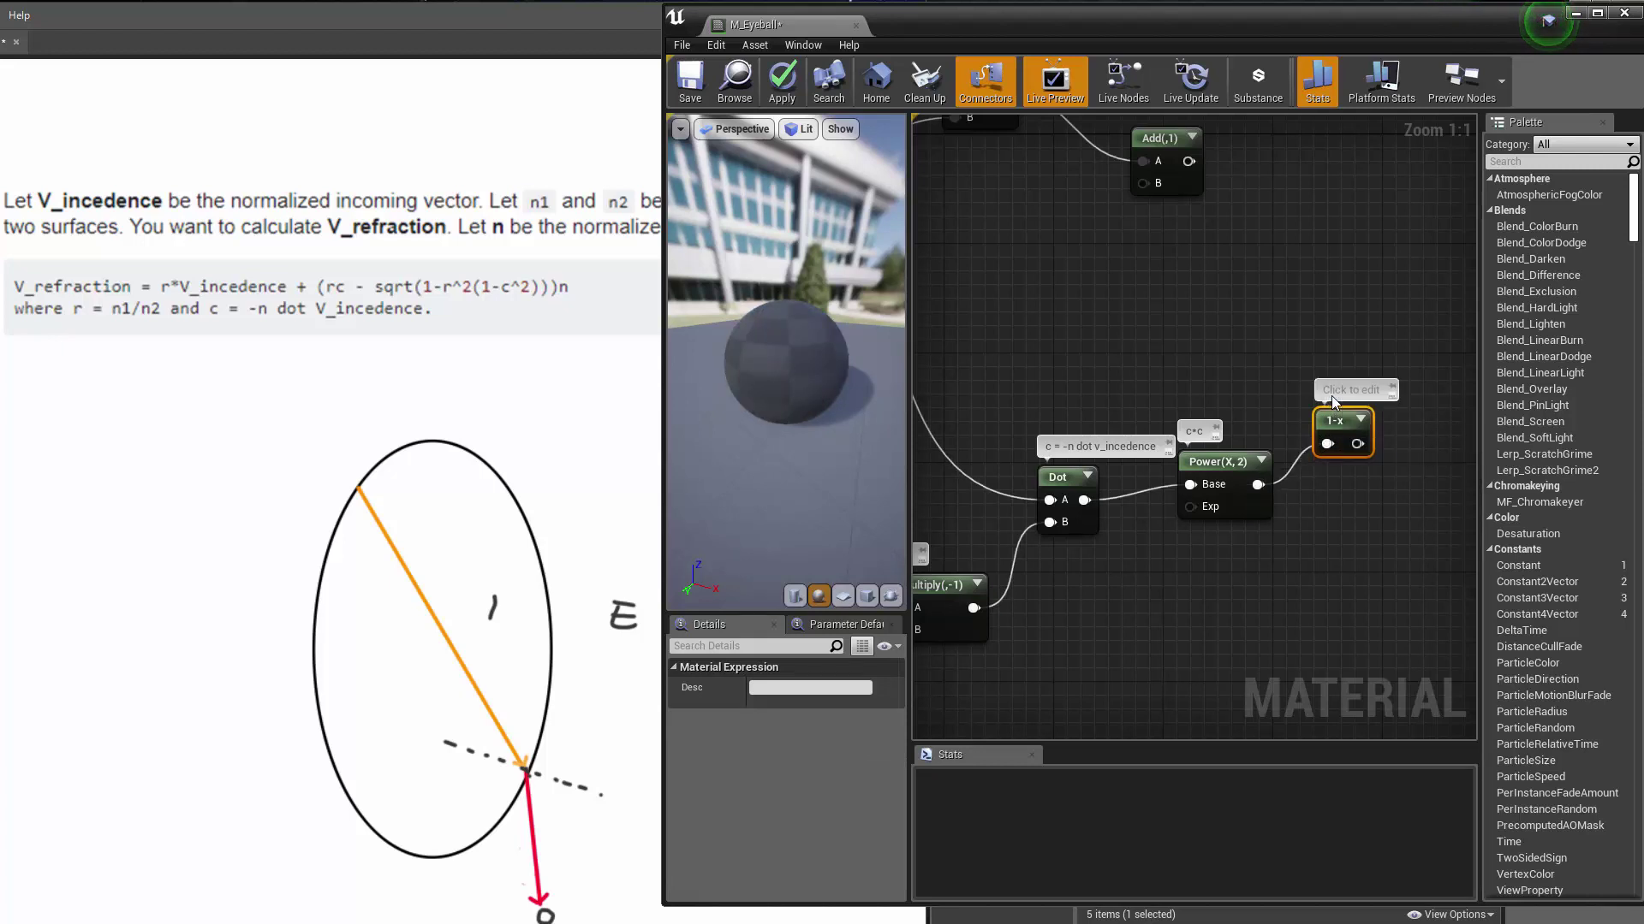
Step: Label the new 1-x node with the comment "1 - c*c"
click(1332, 390)
text(1)
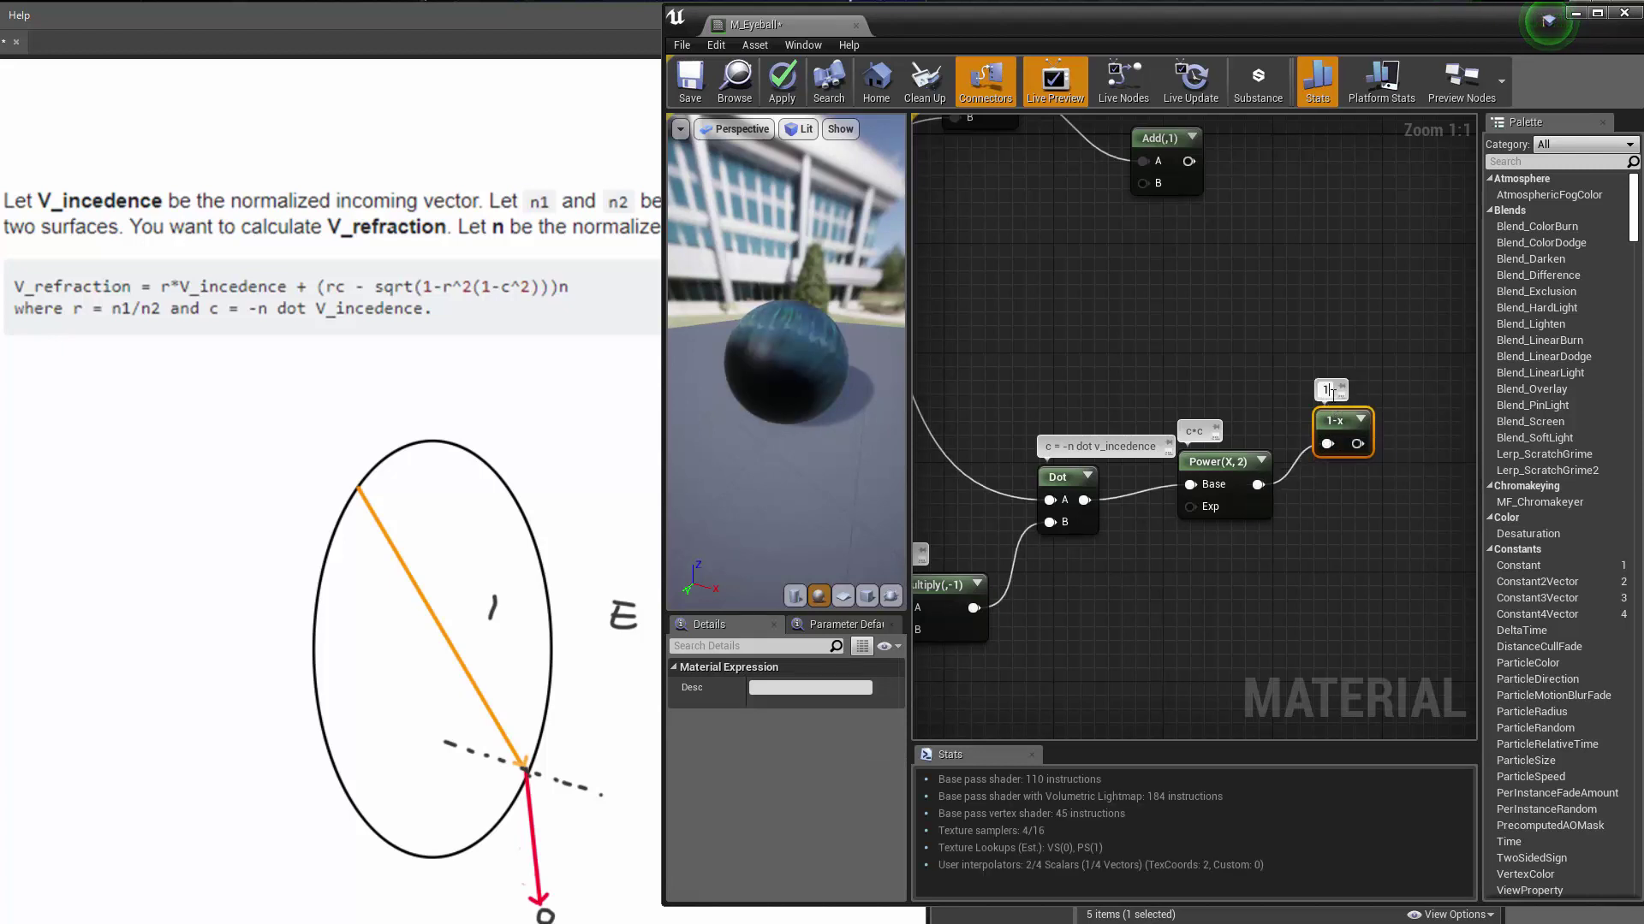
text( - c*2)
key(Return)
click(1356, 390)
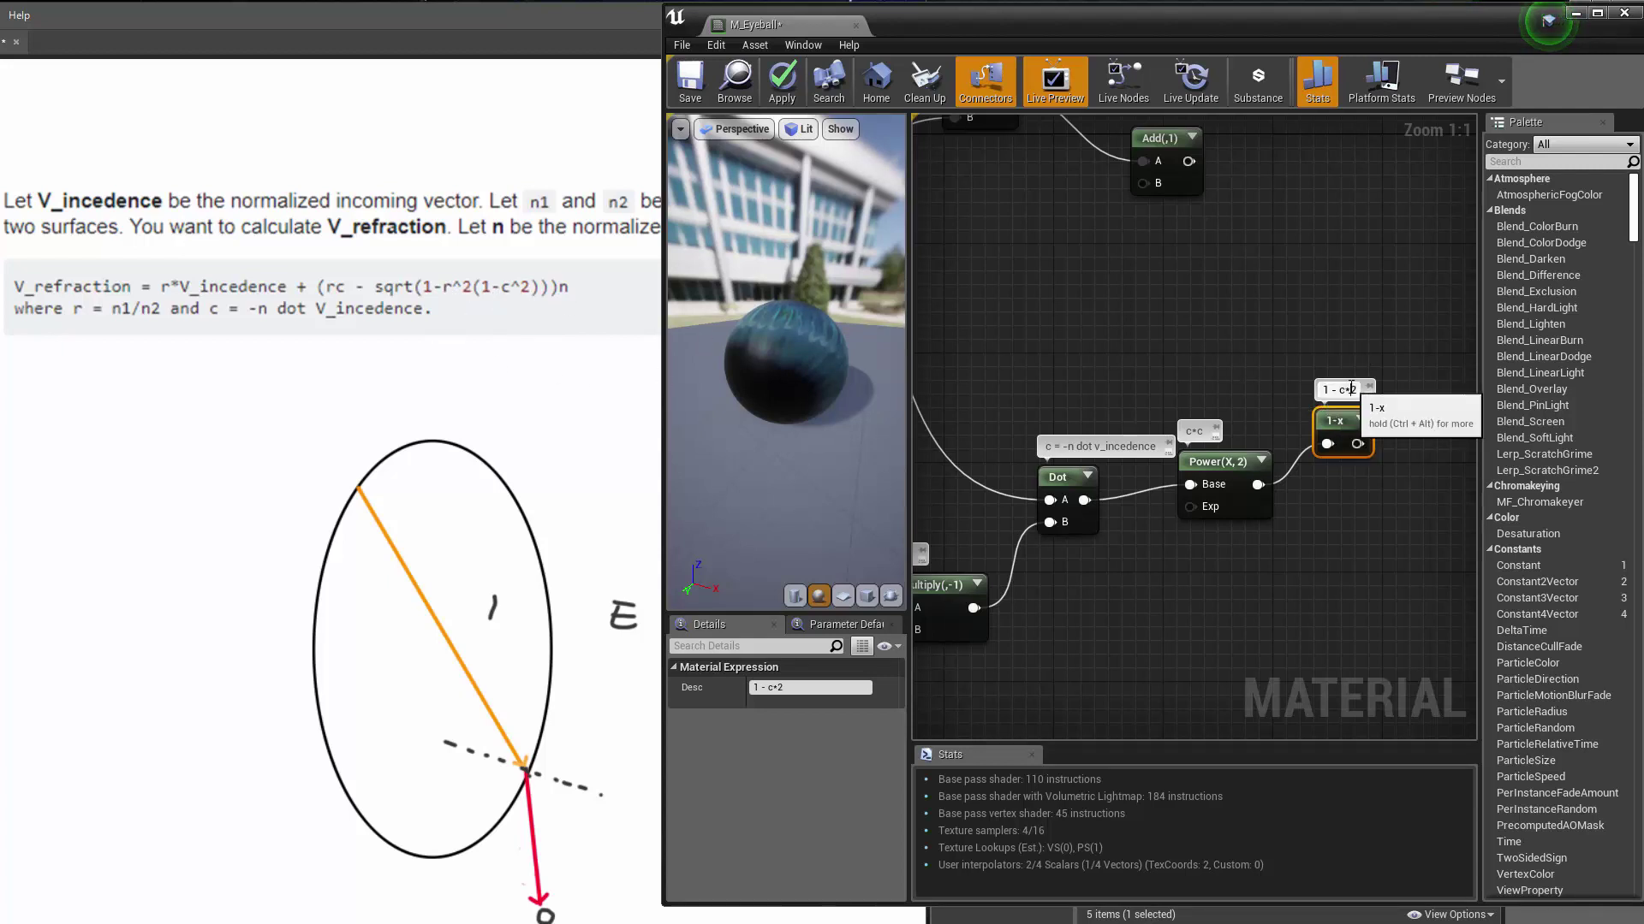
text(c)
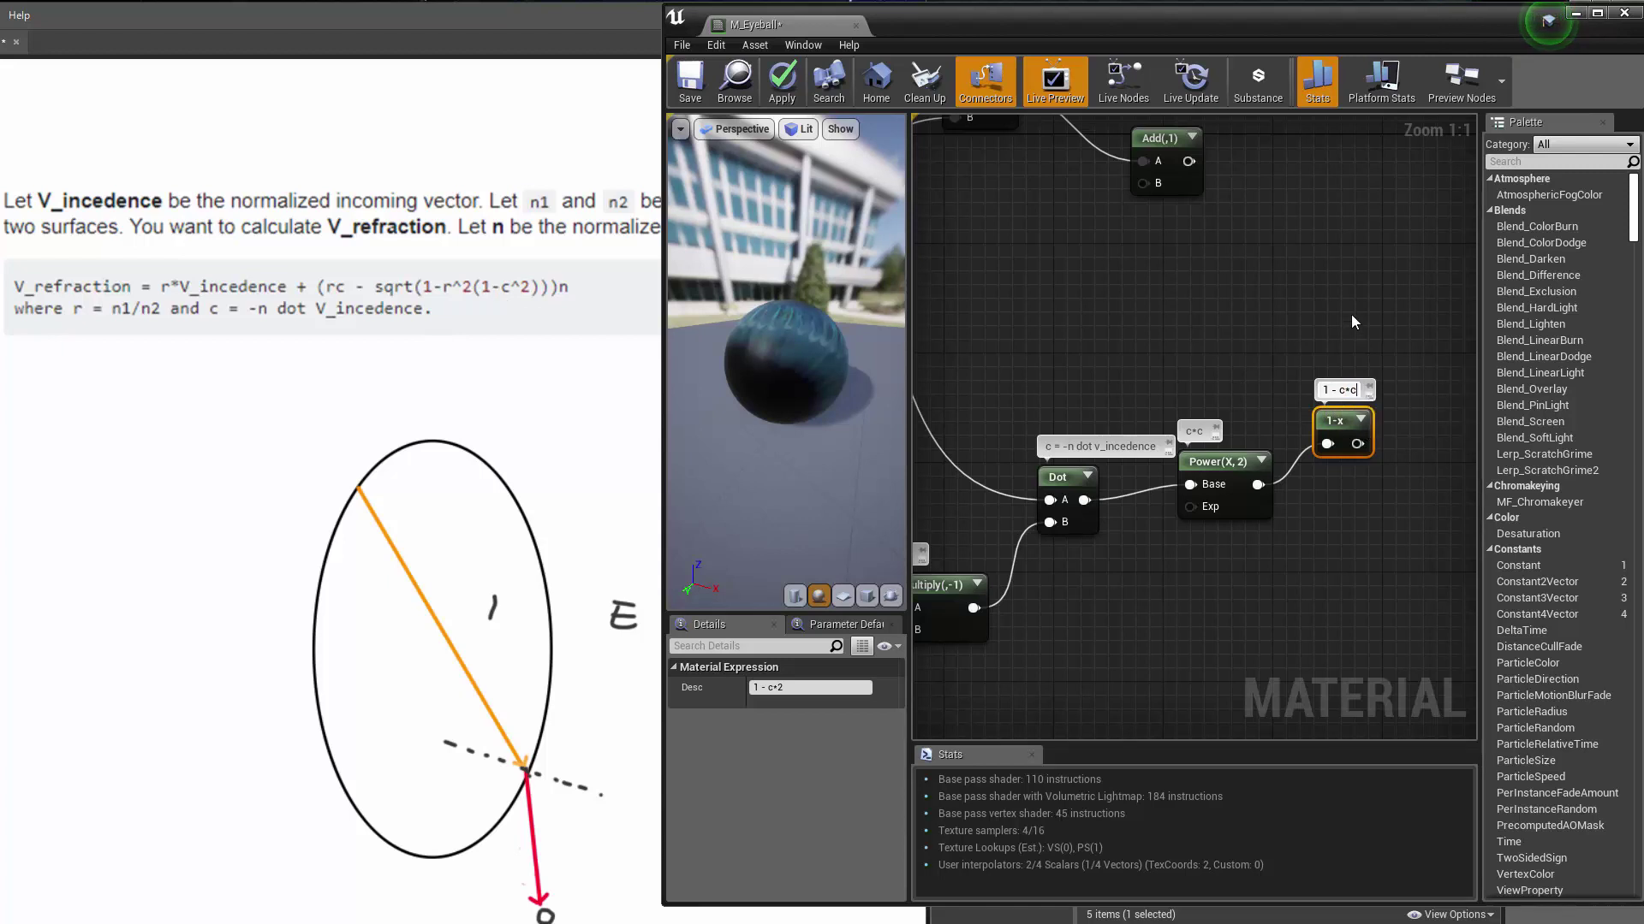
click(1352, 319)
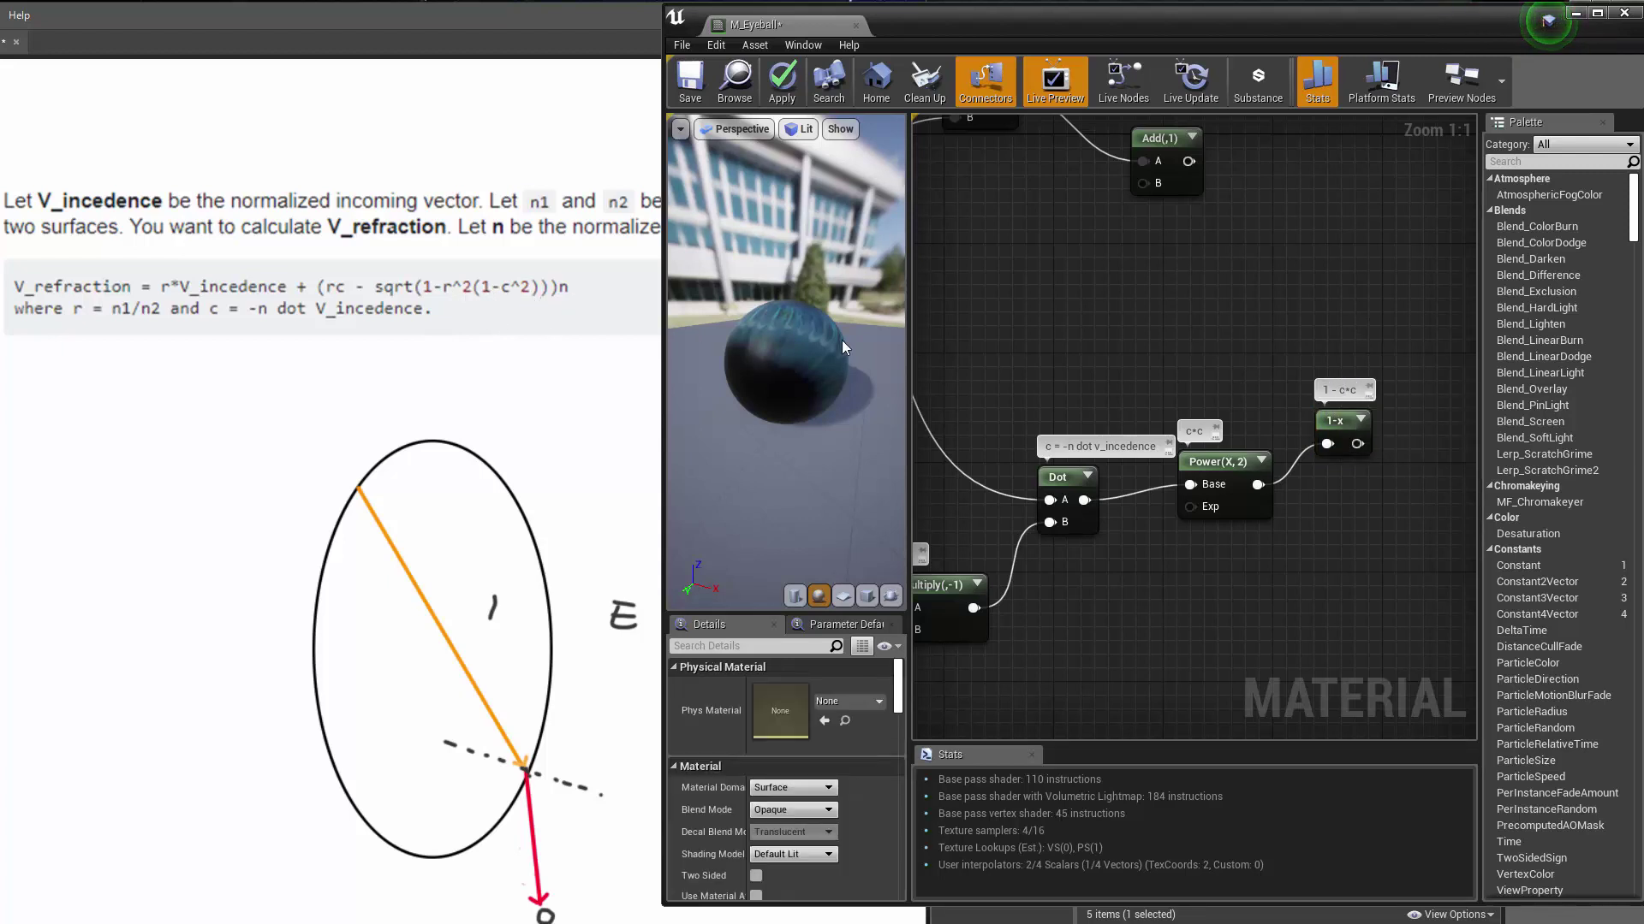
right_drag(1314, 297, 1056, 337)
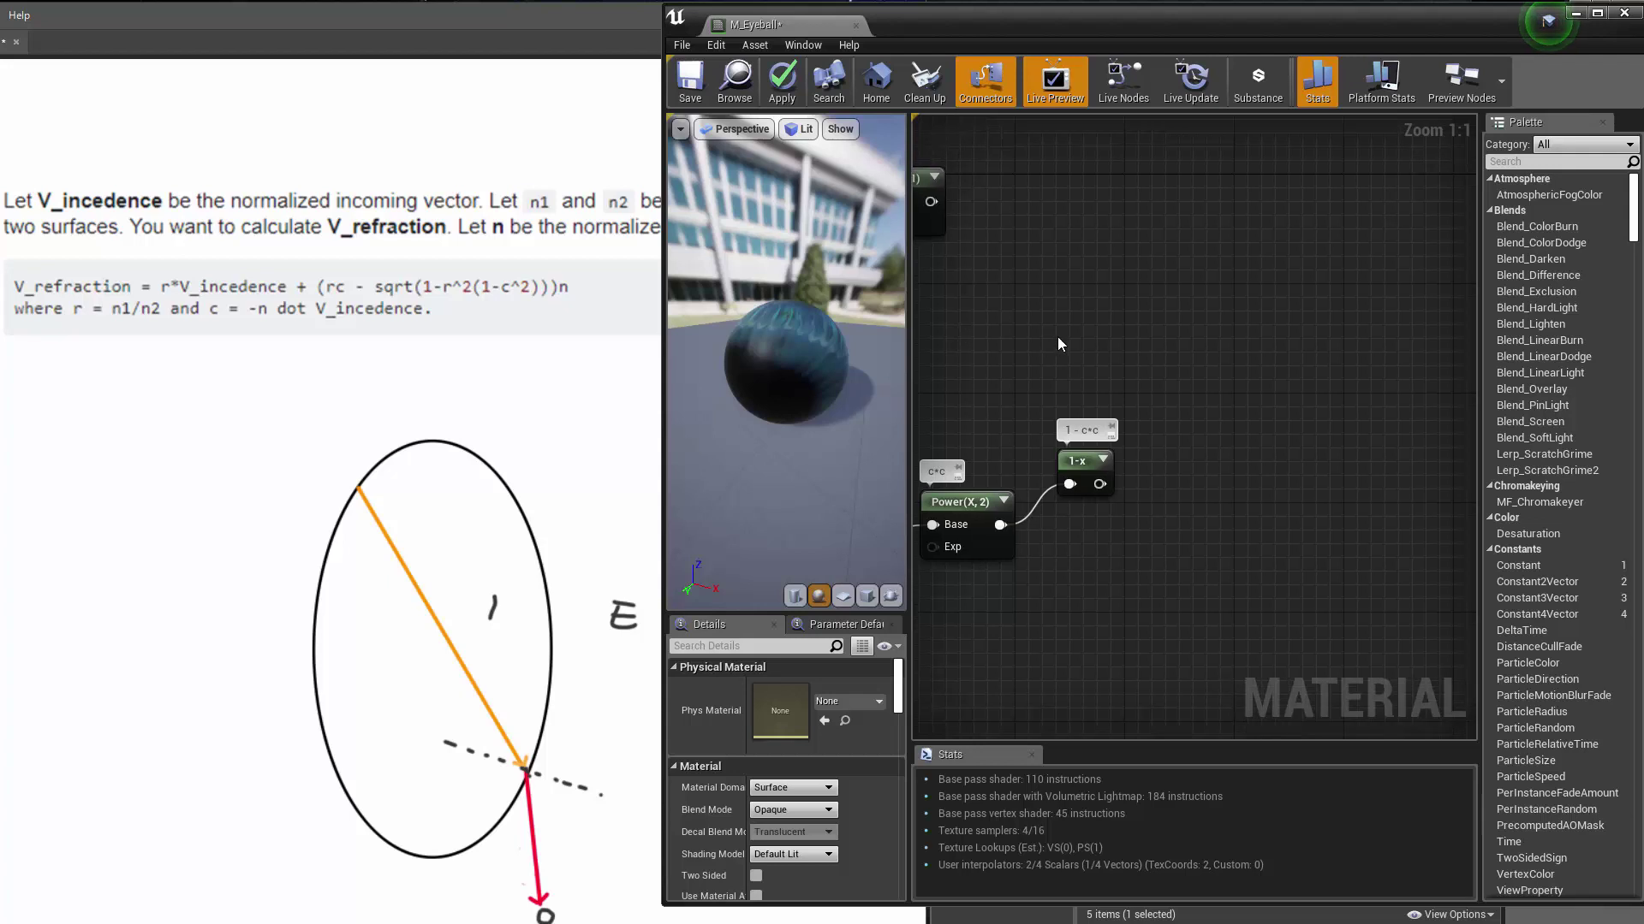
click(1176, 403)
key(Delete)
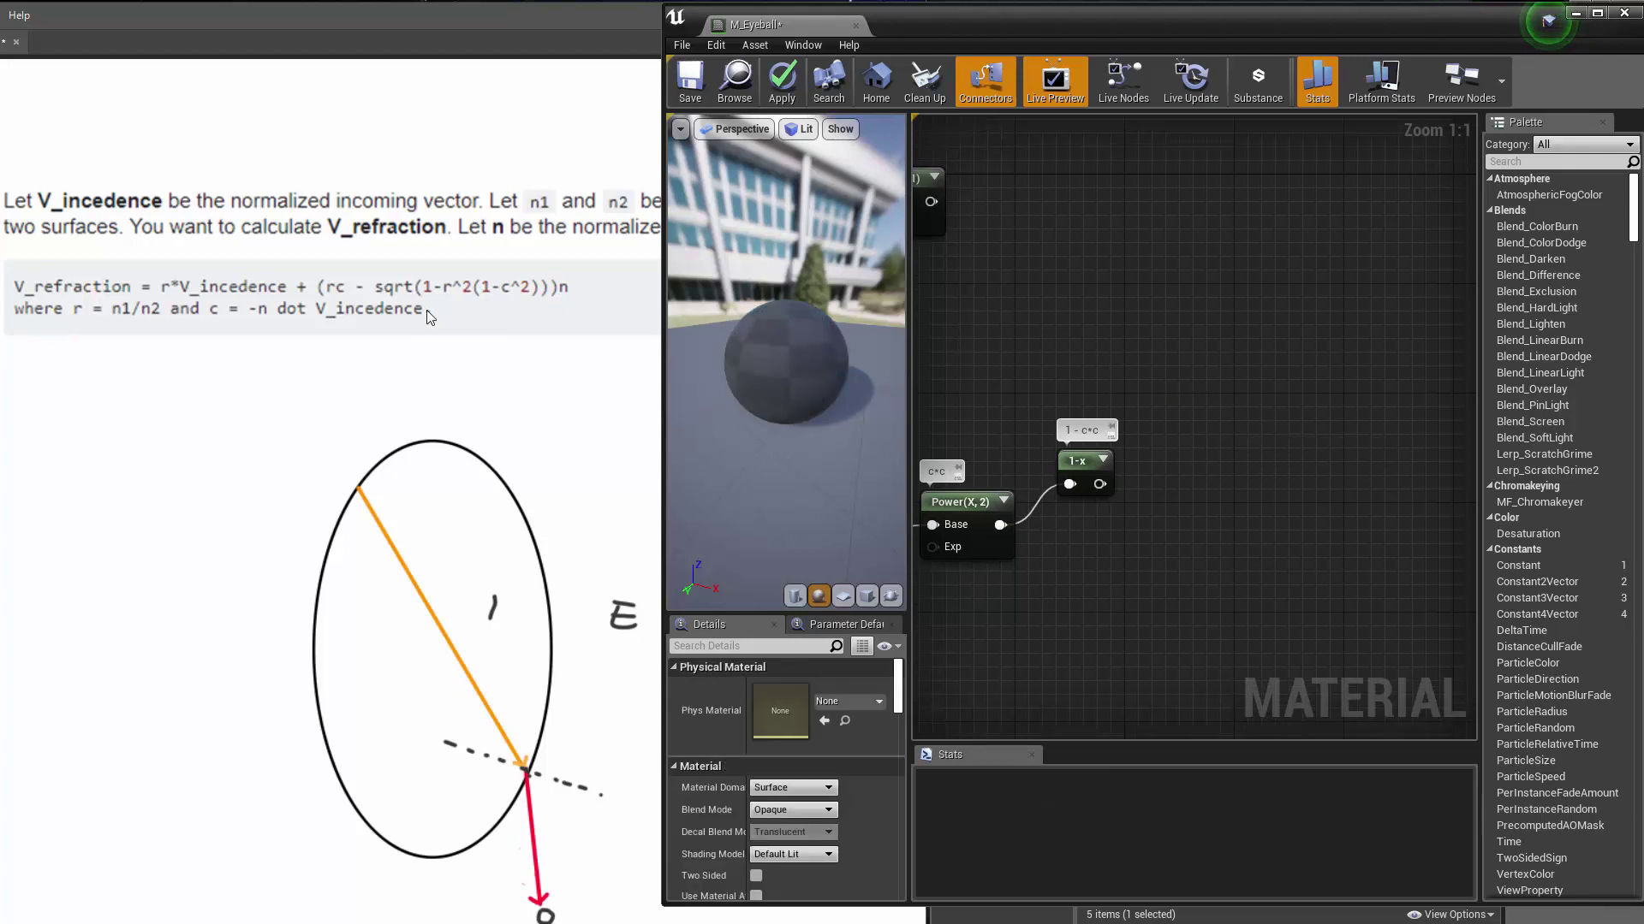
Step: Add a Power node with exponent 2 near the r = n1/n2 Divide node and connect the Divide output to its Base input
right_drag(1032, 321, 1524, 596)
right_click(1156, 255)
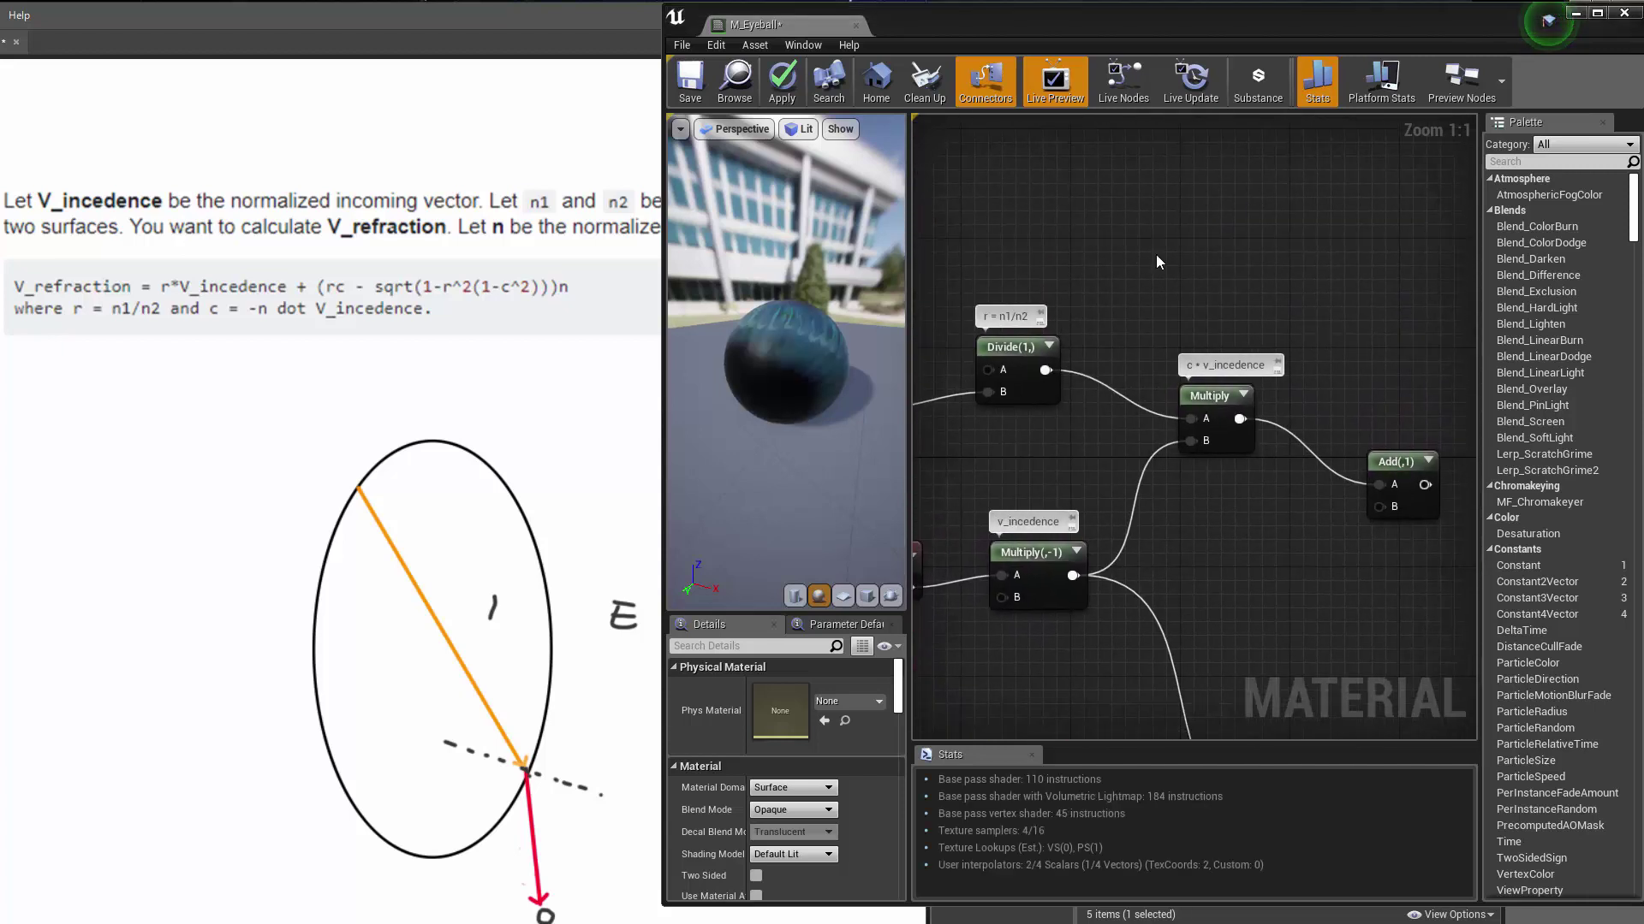
text(p)
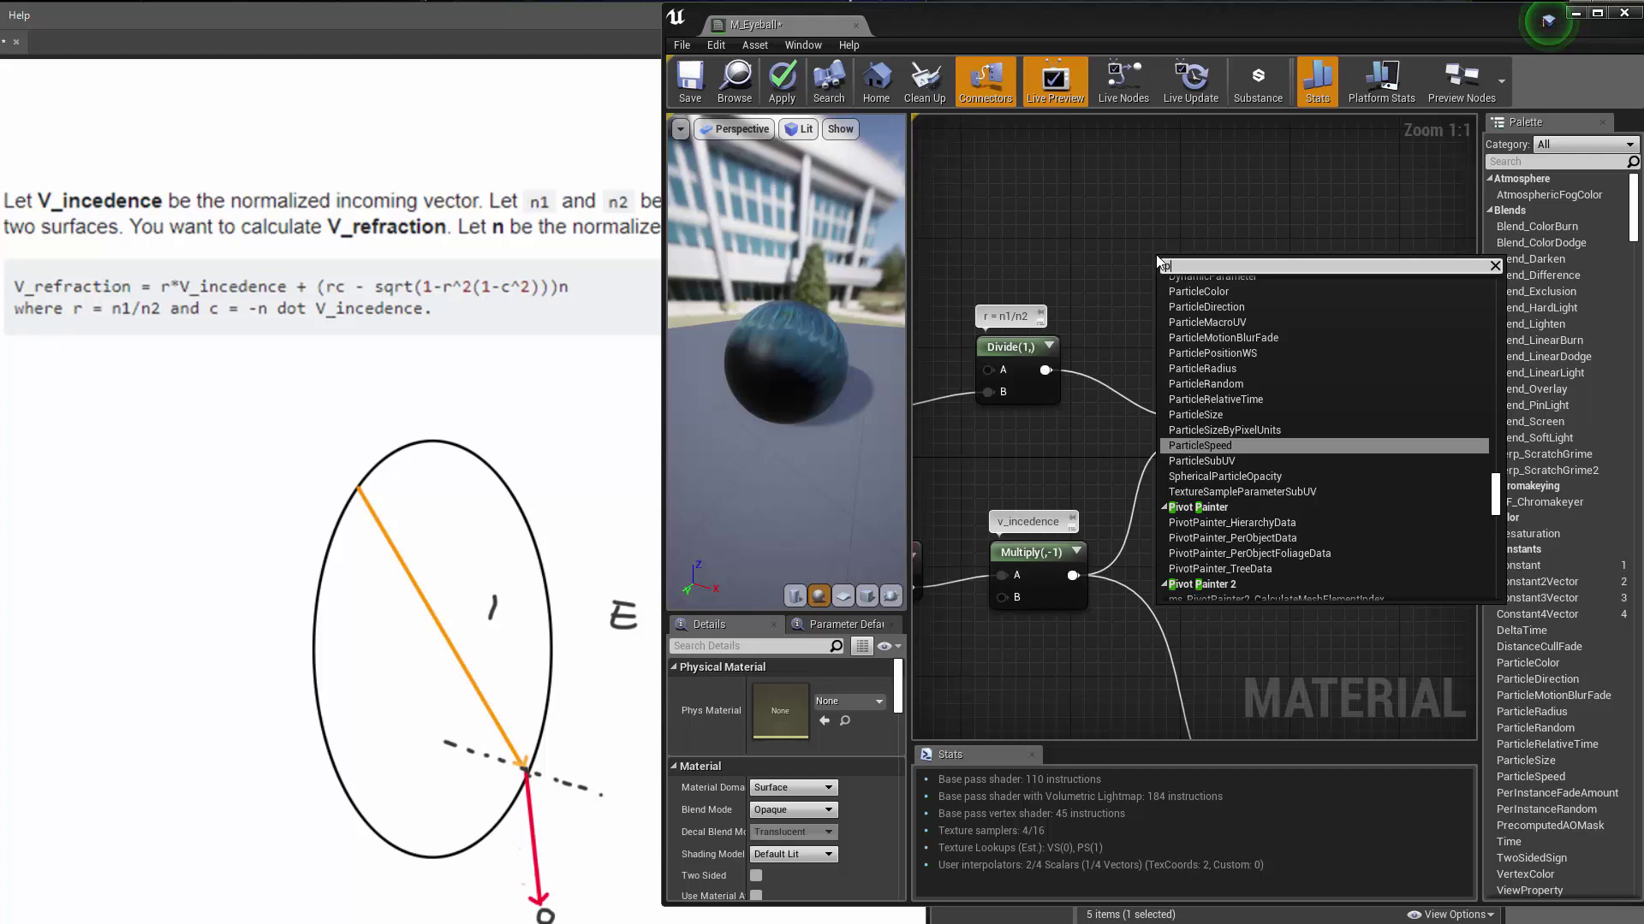
text(ower)
key(Return)
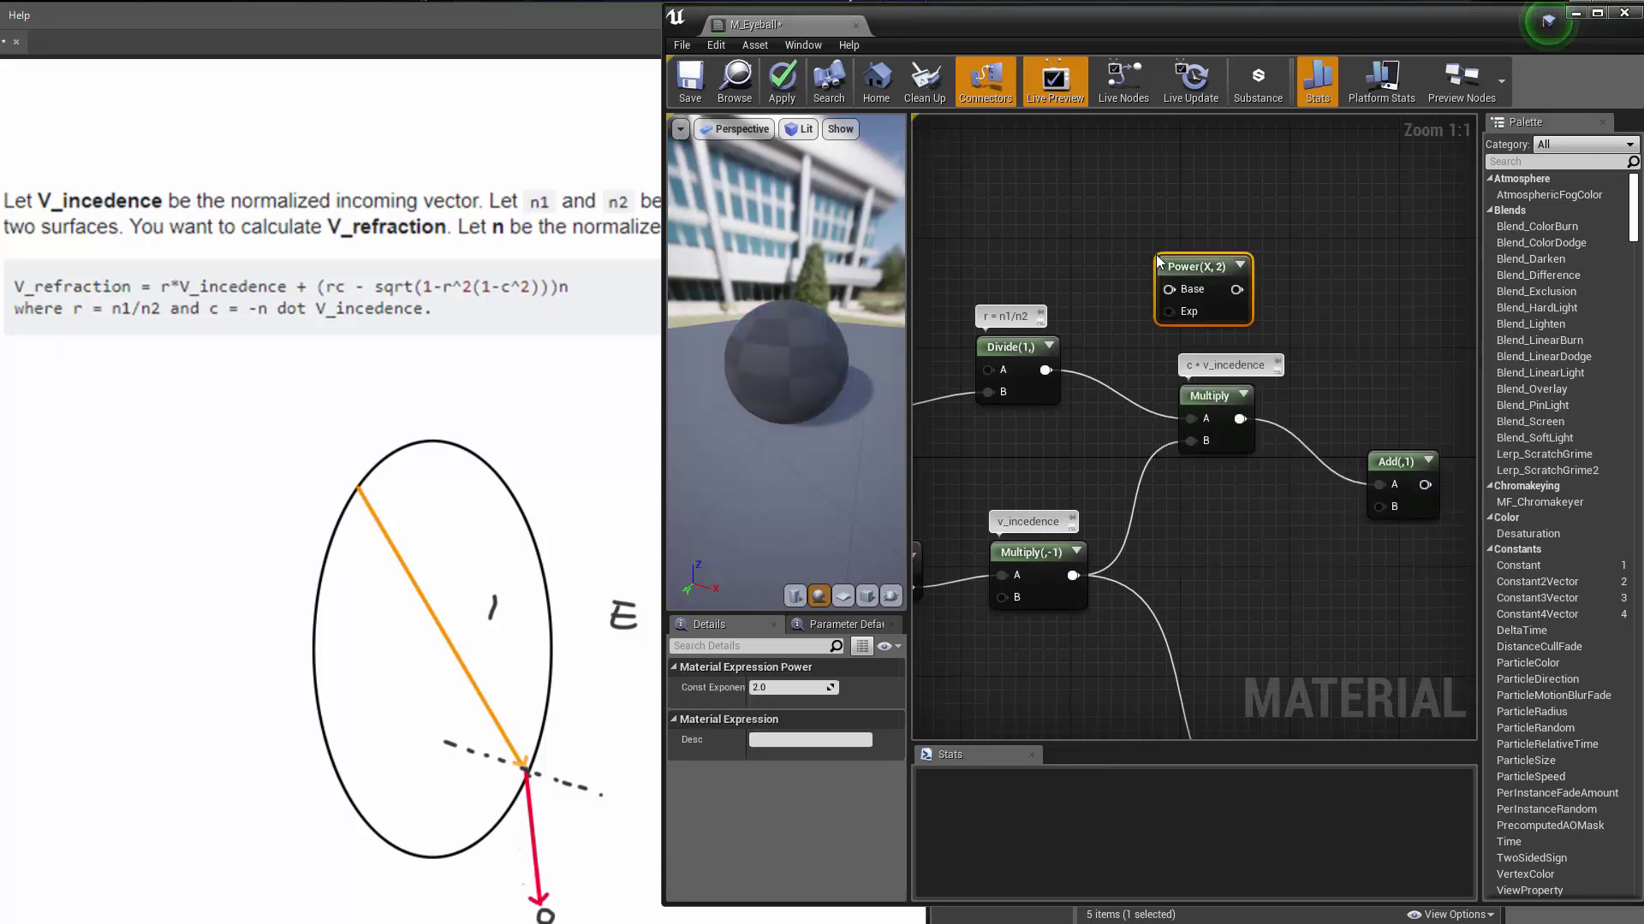
drag(1049, 373, 1170, 290)
drag(1212, 267, 1224, 253)
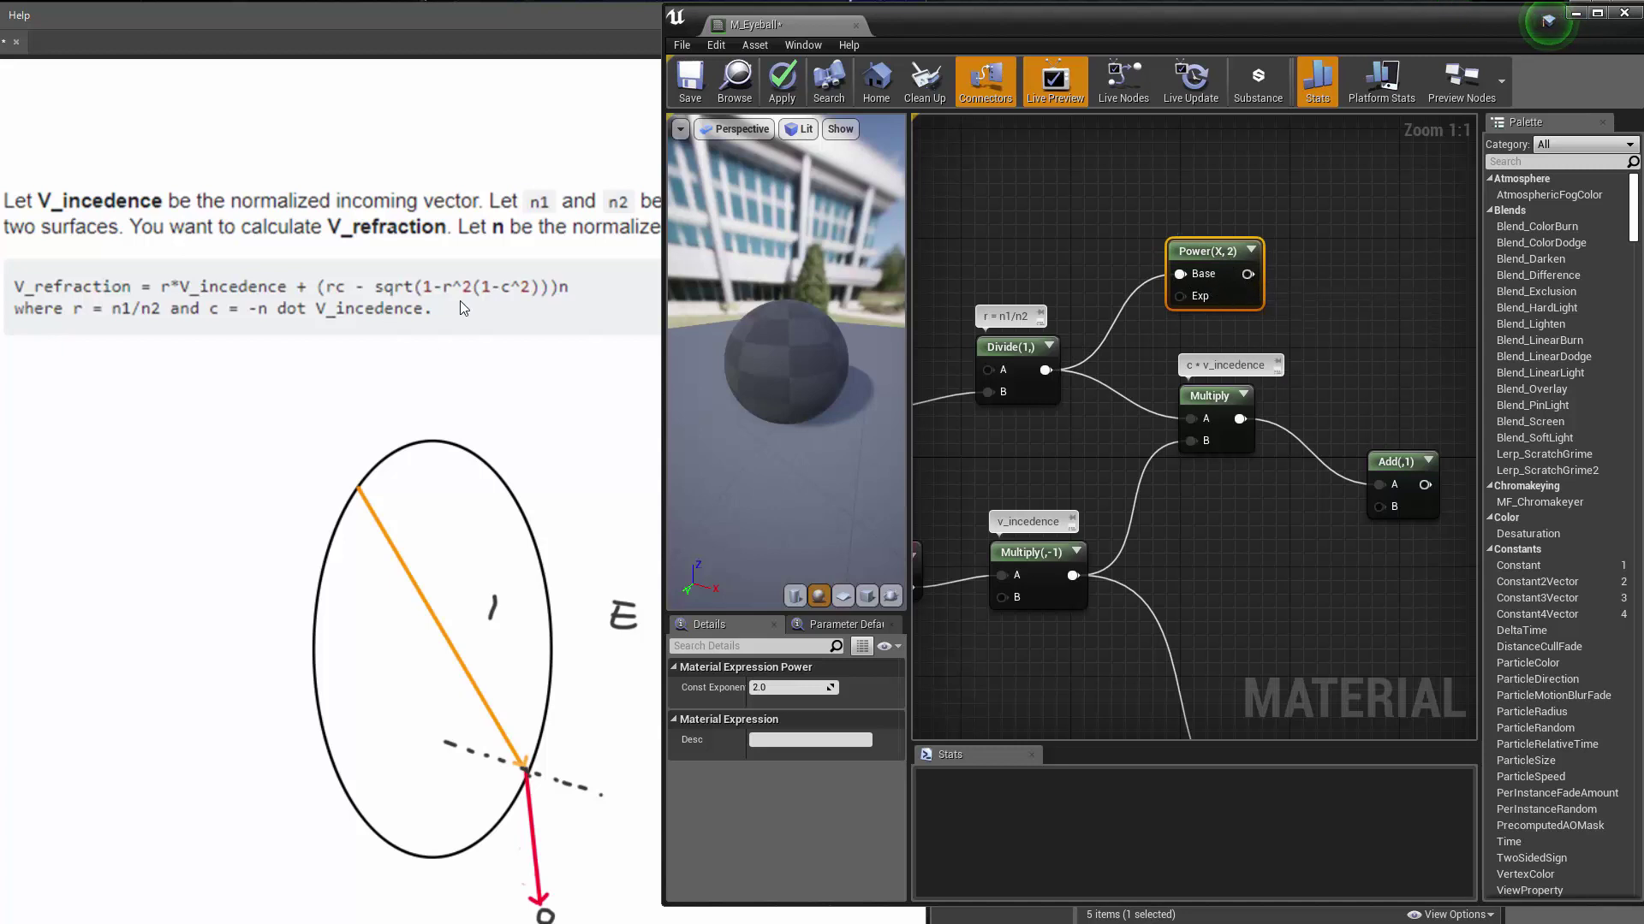
Step: Move the new Power node just above the 1 - c*c node and label it with the comment "r*r"
drag(1236, 262, 1321, 642)
right_drag(1316, 582, 1148, 325)
drag(1150, 380, 1401, 399)
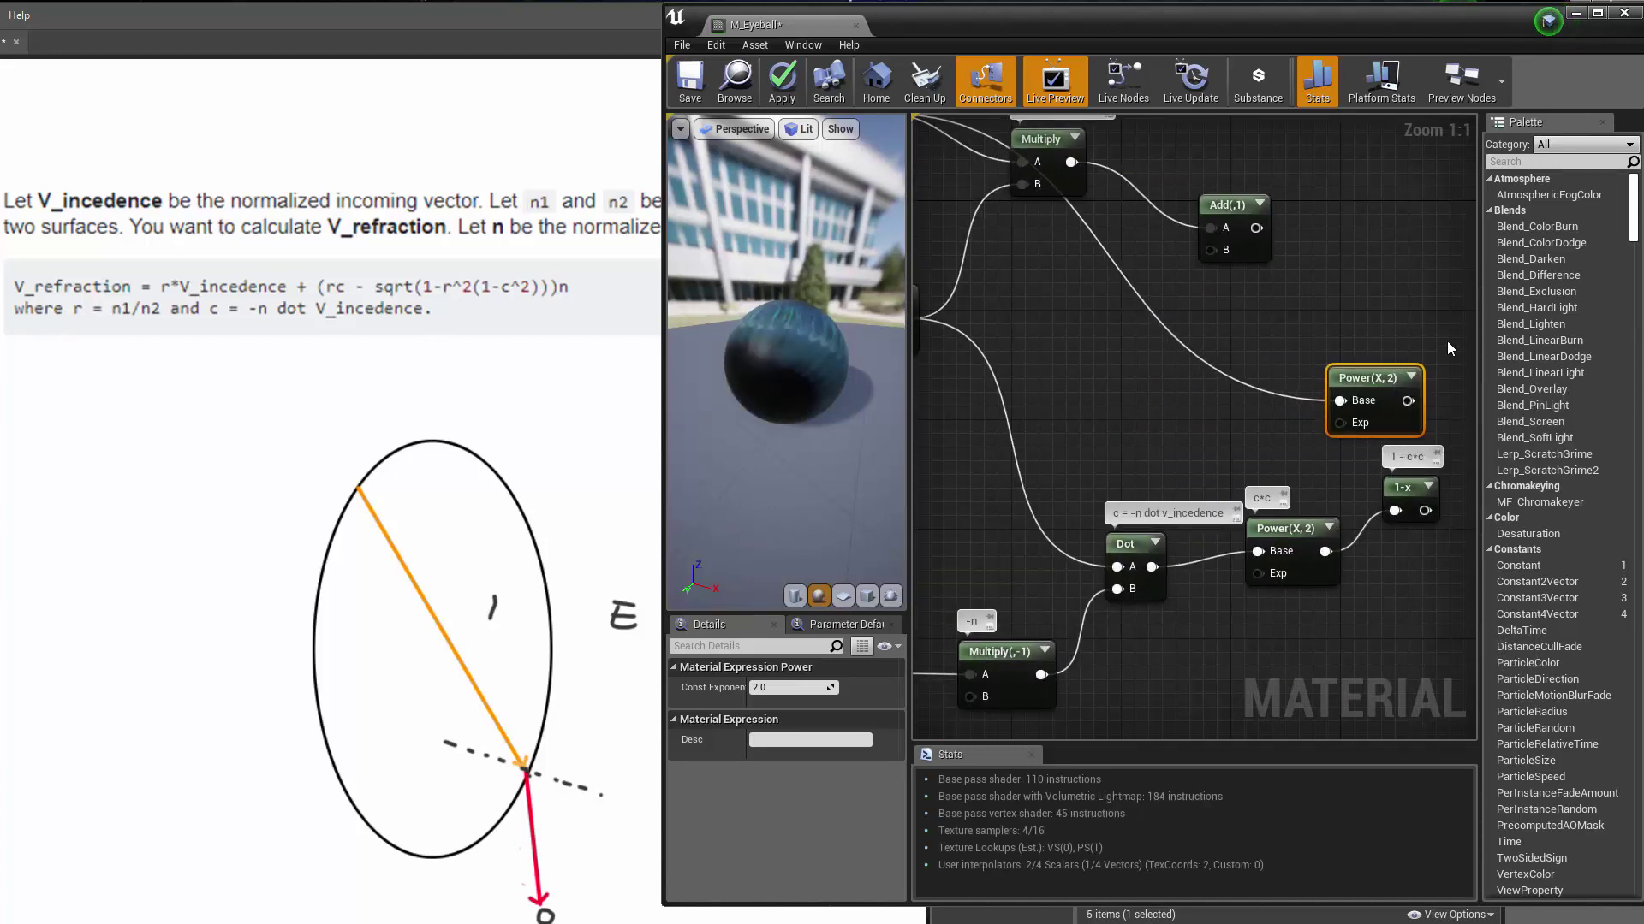
click(1343, 358)
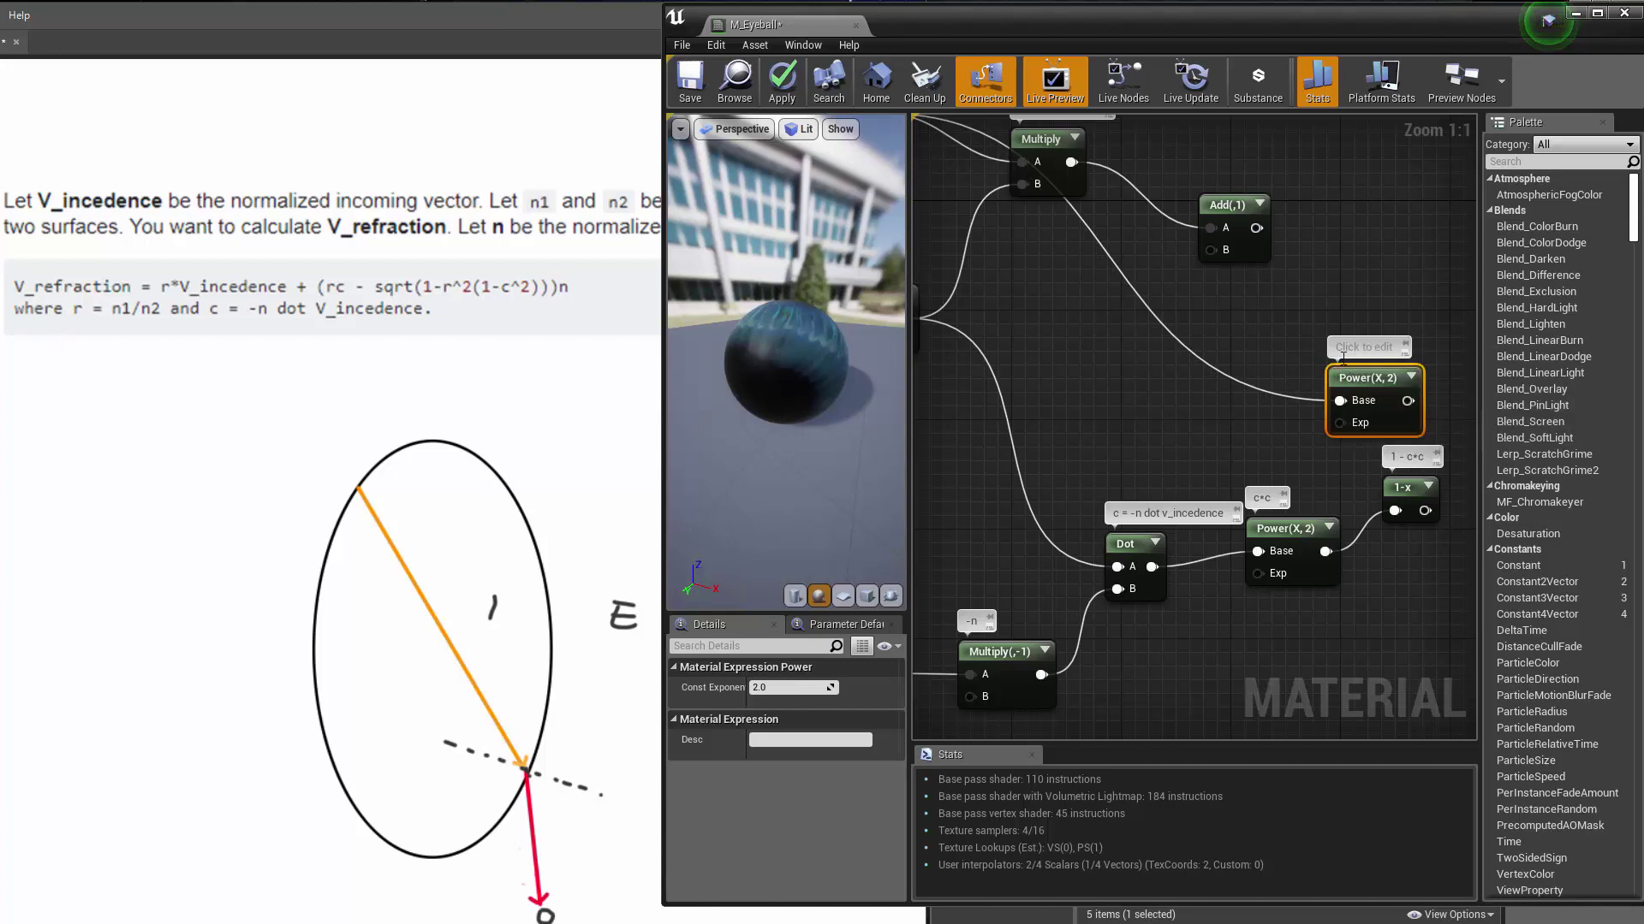
click(1349, 349)
text(r*)
Step: Add a Multiply node taking the r*r Power output on A and the 1 - c*c output on B
right_drag(1293, 450, 1099, 404)
click(1130, 399)
drag(1030, 377, 1047, 488)
drag(1160, 394, 1160, 380)
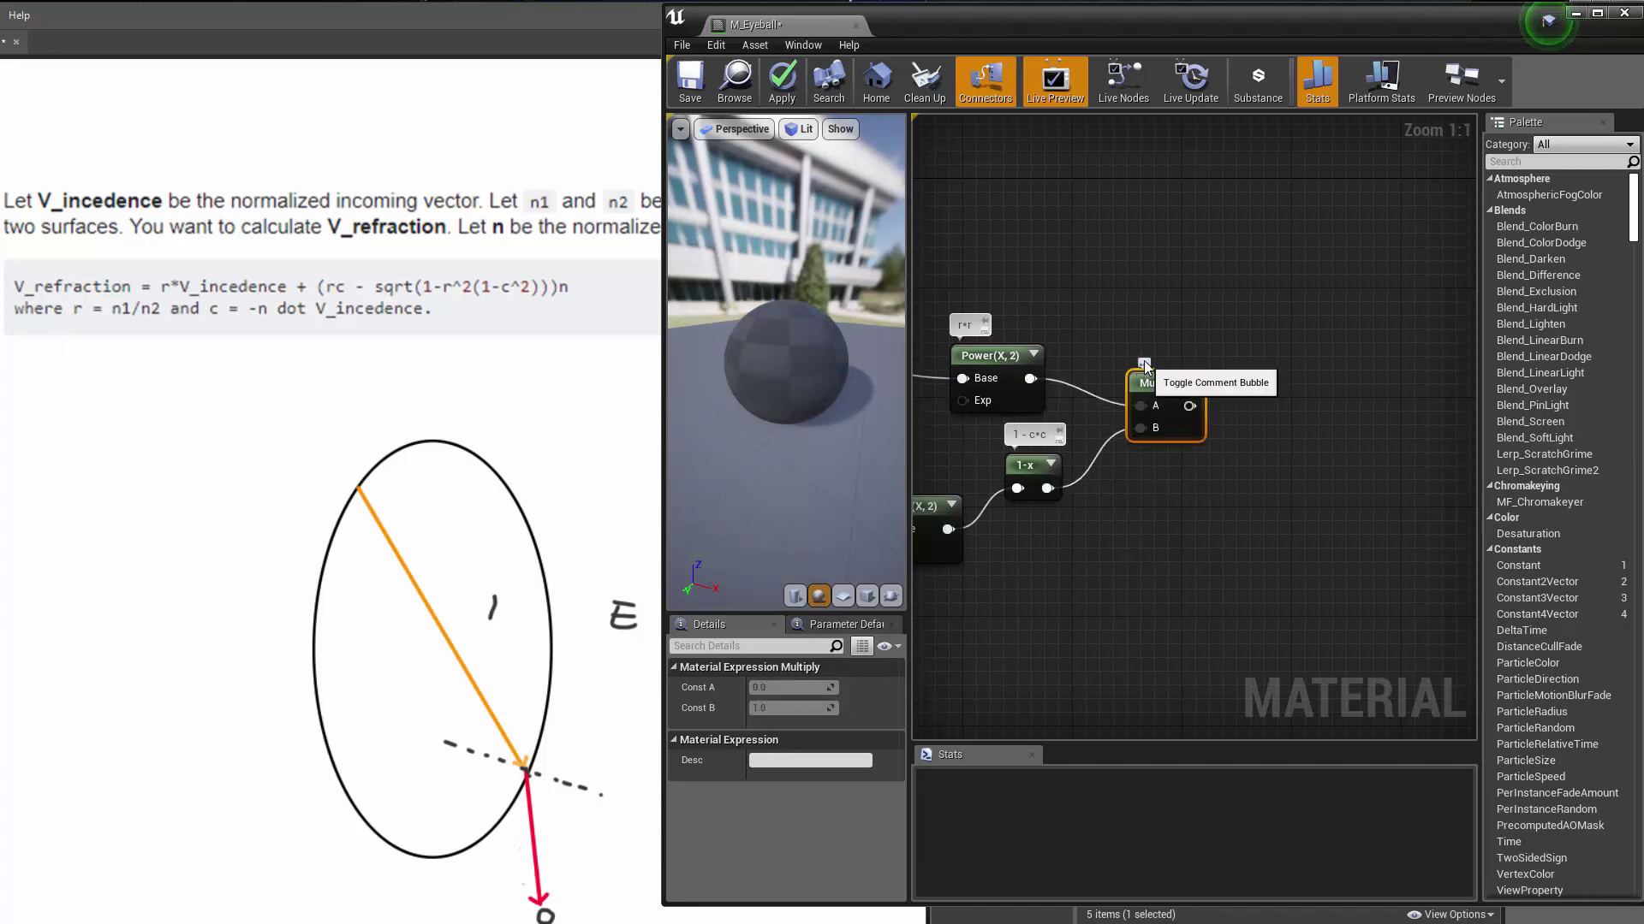
Step: Label the Multiply node that combines r*r and 1 - c*c with the comment "r*r(1-c*c)"
click(1194, 361)
text(r)
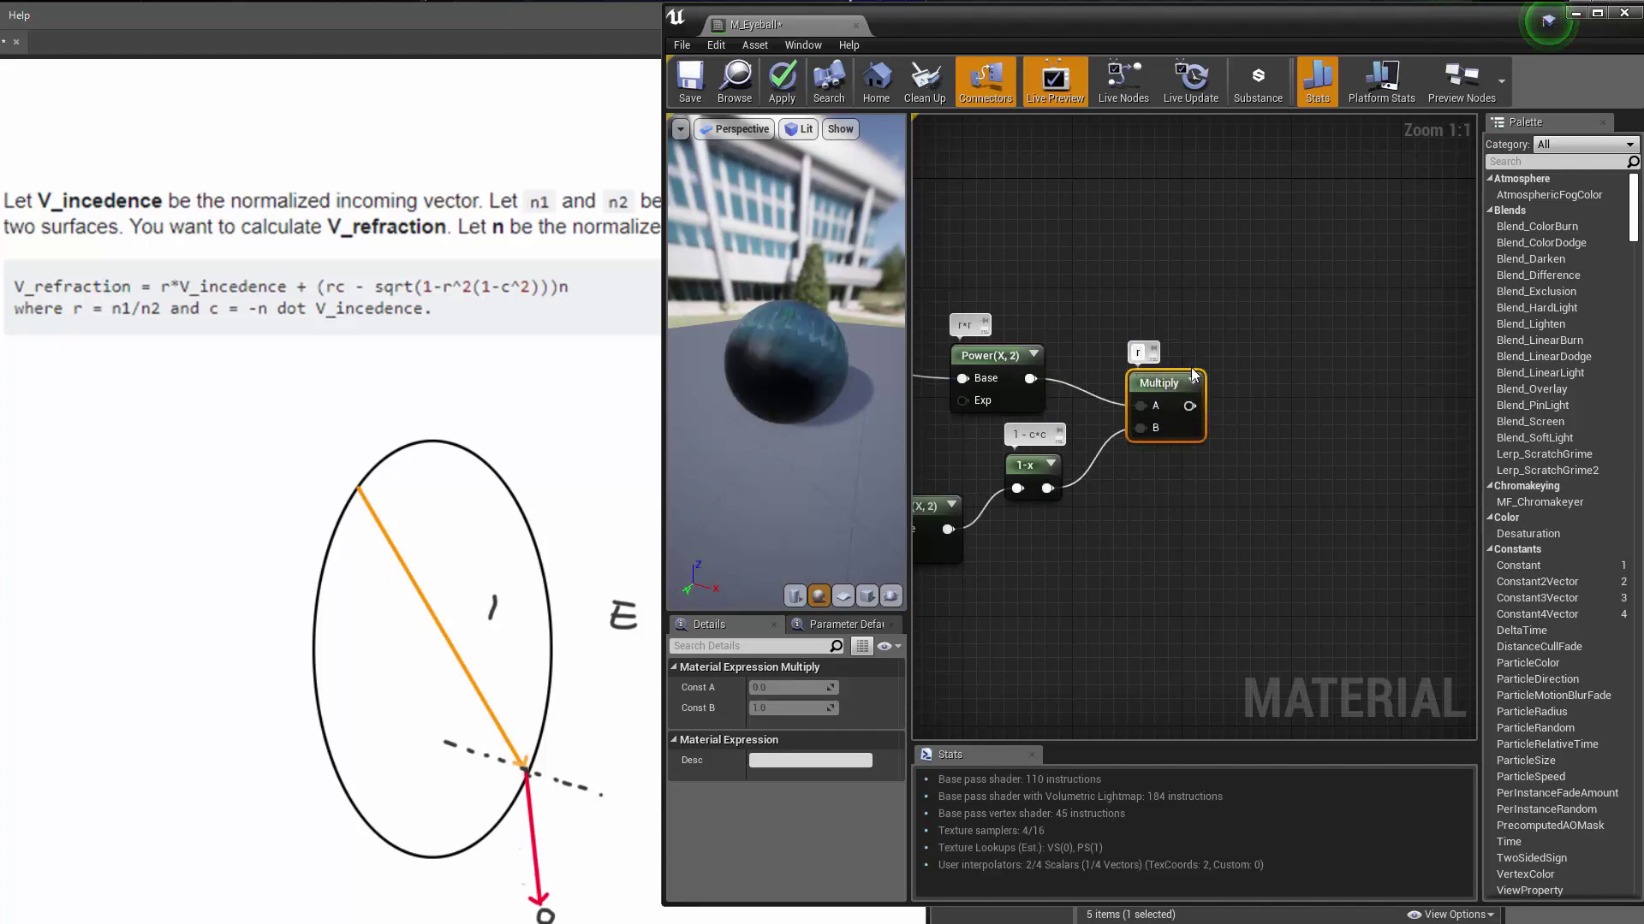
text(*r(1-c)*c)
key(Return)
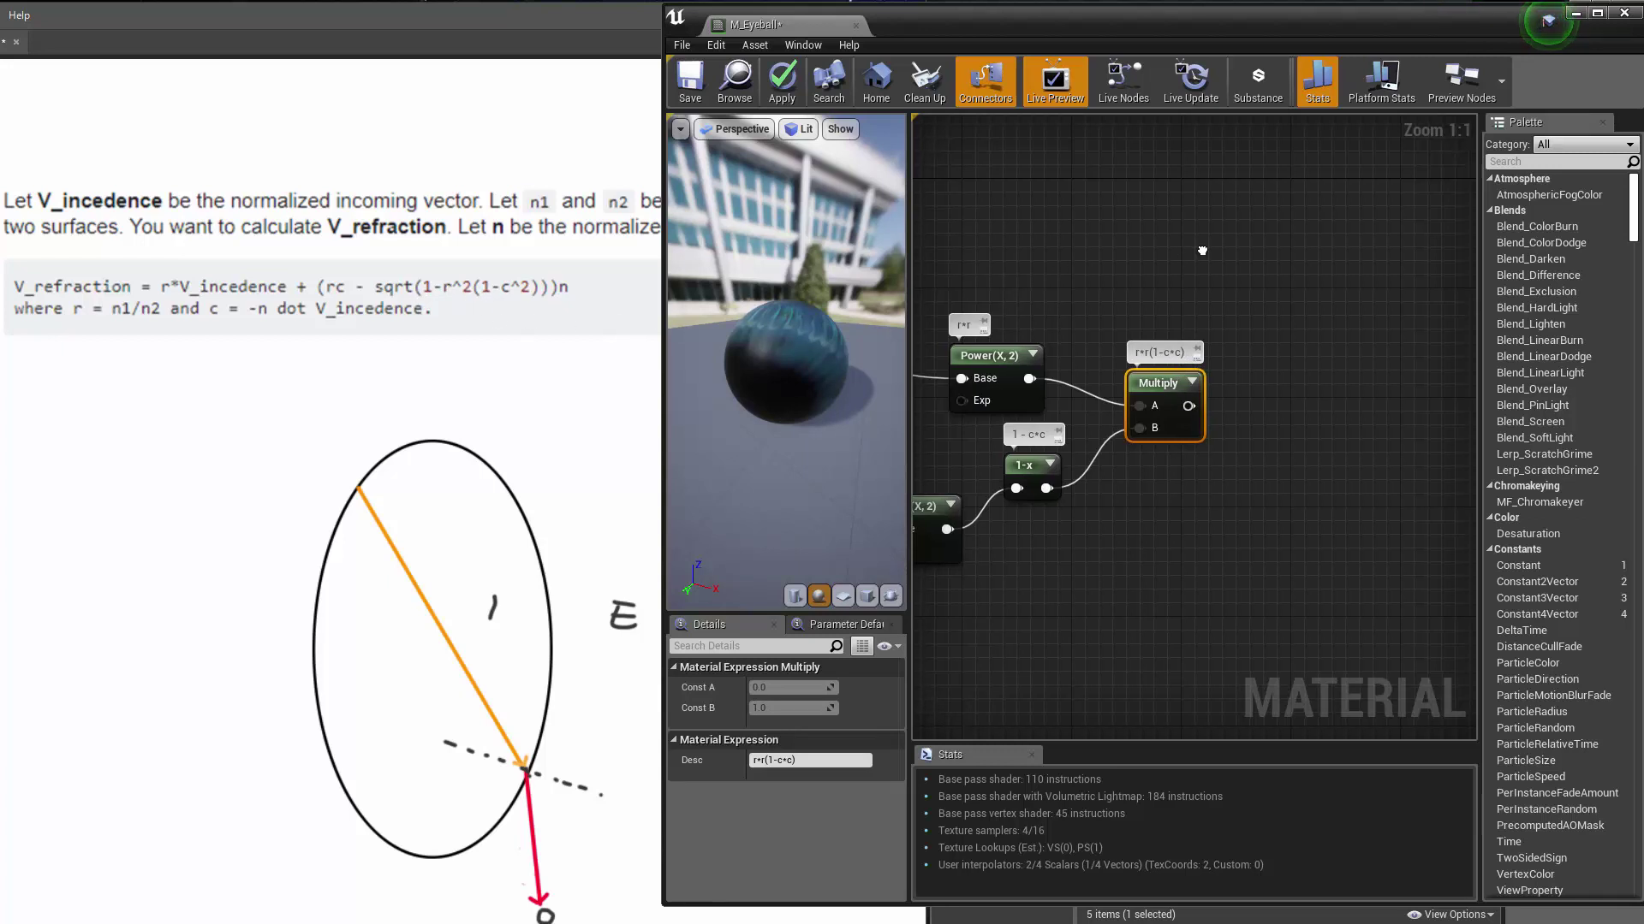
Step: Add a 1-x node after the r*r(1-c*c) Multiply node and connect the Multiply output to its input
right_drag(1218, 292, 1127, 329)
click(1132, 326)
click(1149, 396)
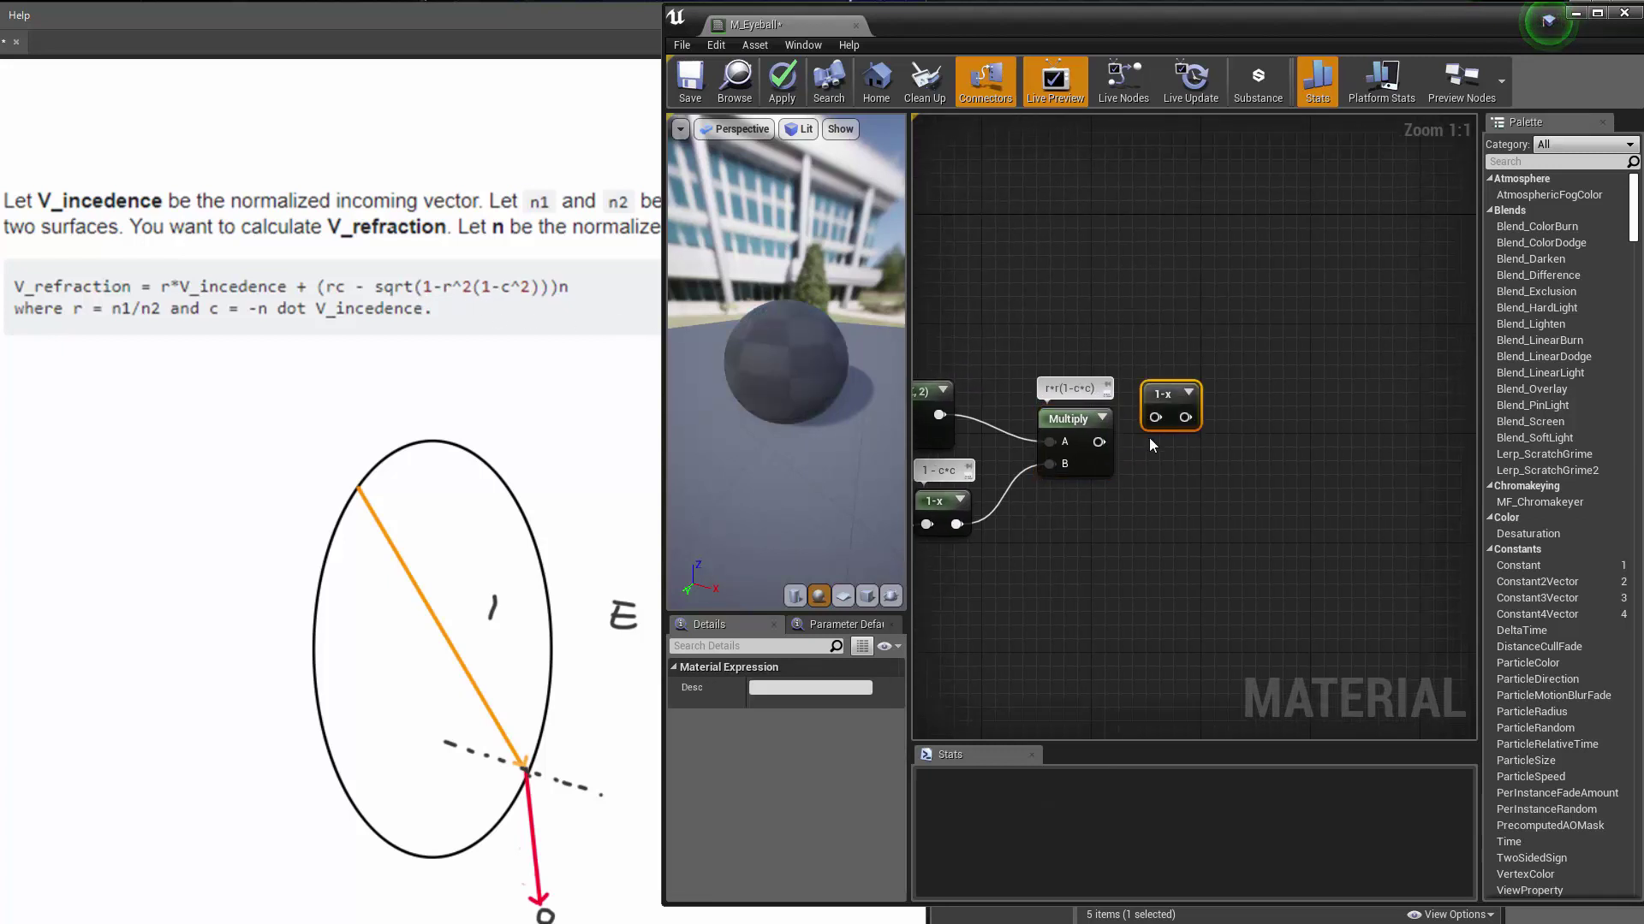
drag(1096, 441, 1167, 406)
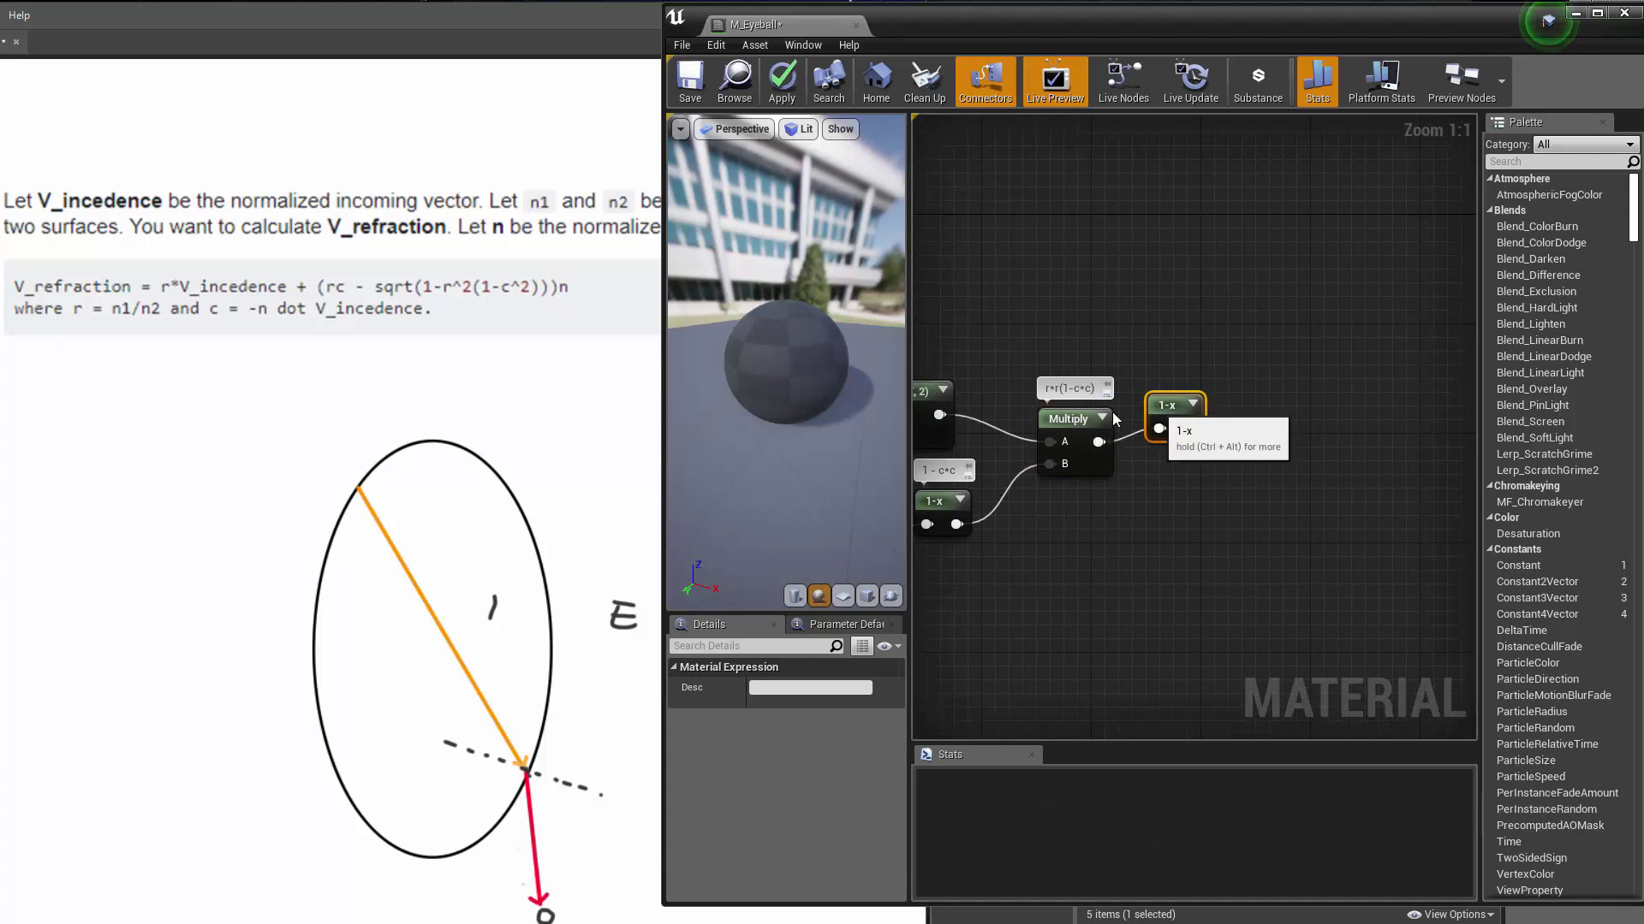
Step: Label the 1-x node after the Multiply with the comment "1-r*r(1-c*c)"
click(1159, 383)
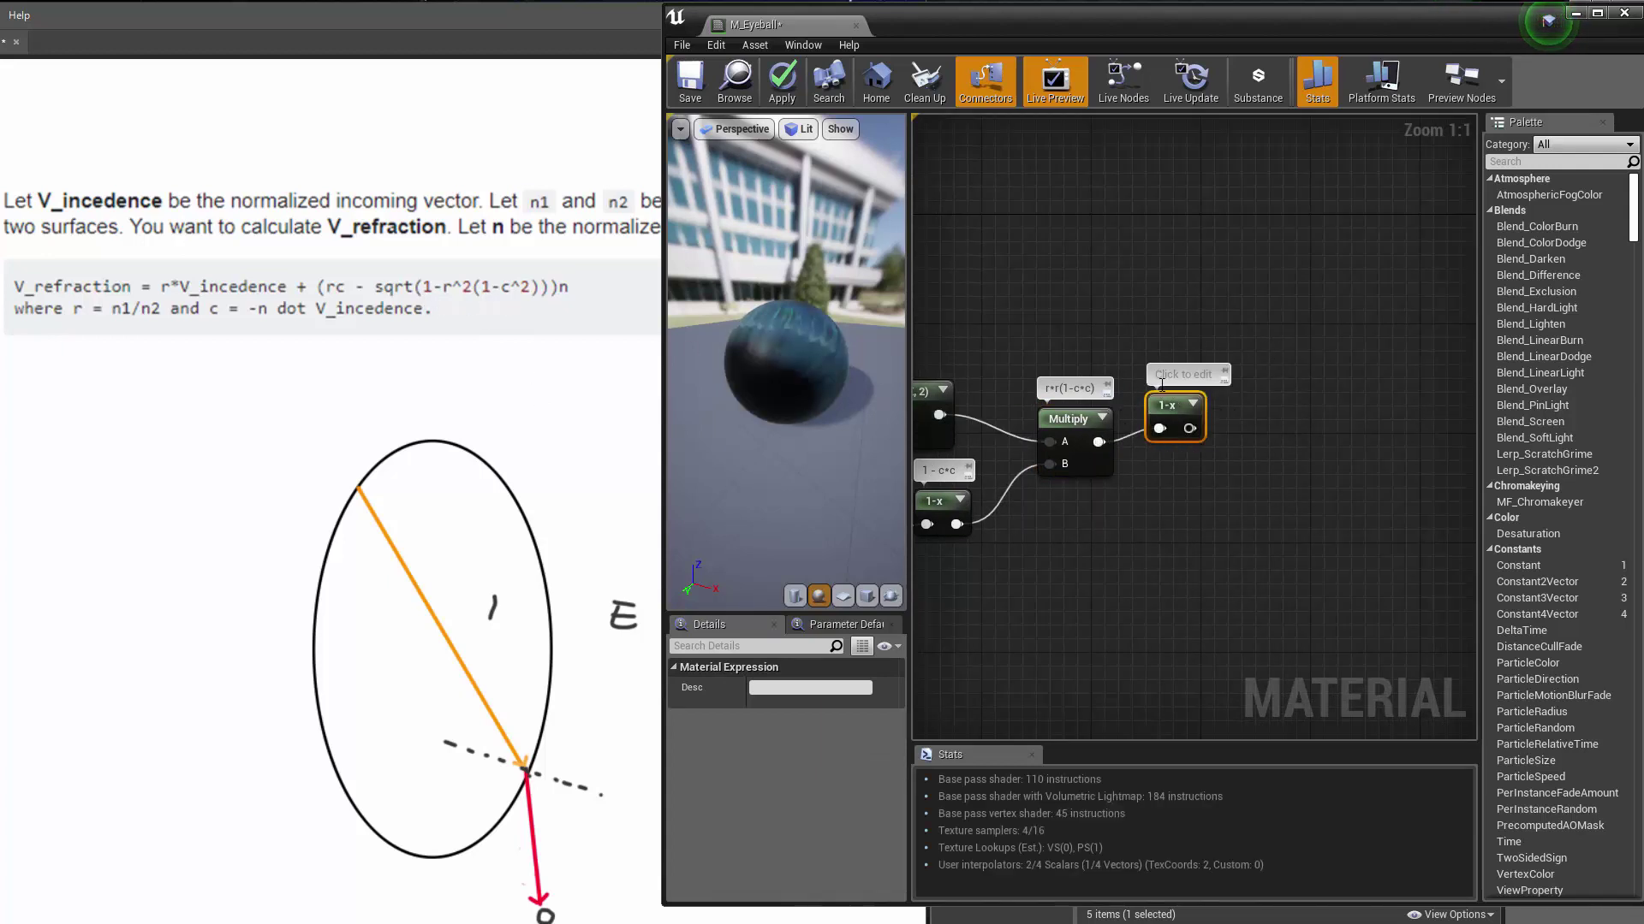
click(1188, 378)
click(1186, 375)
text(1-r)
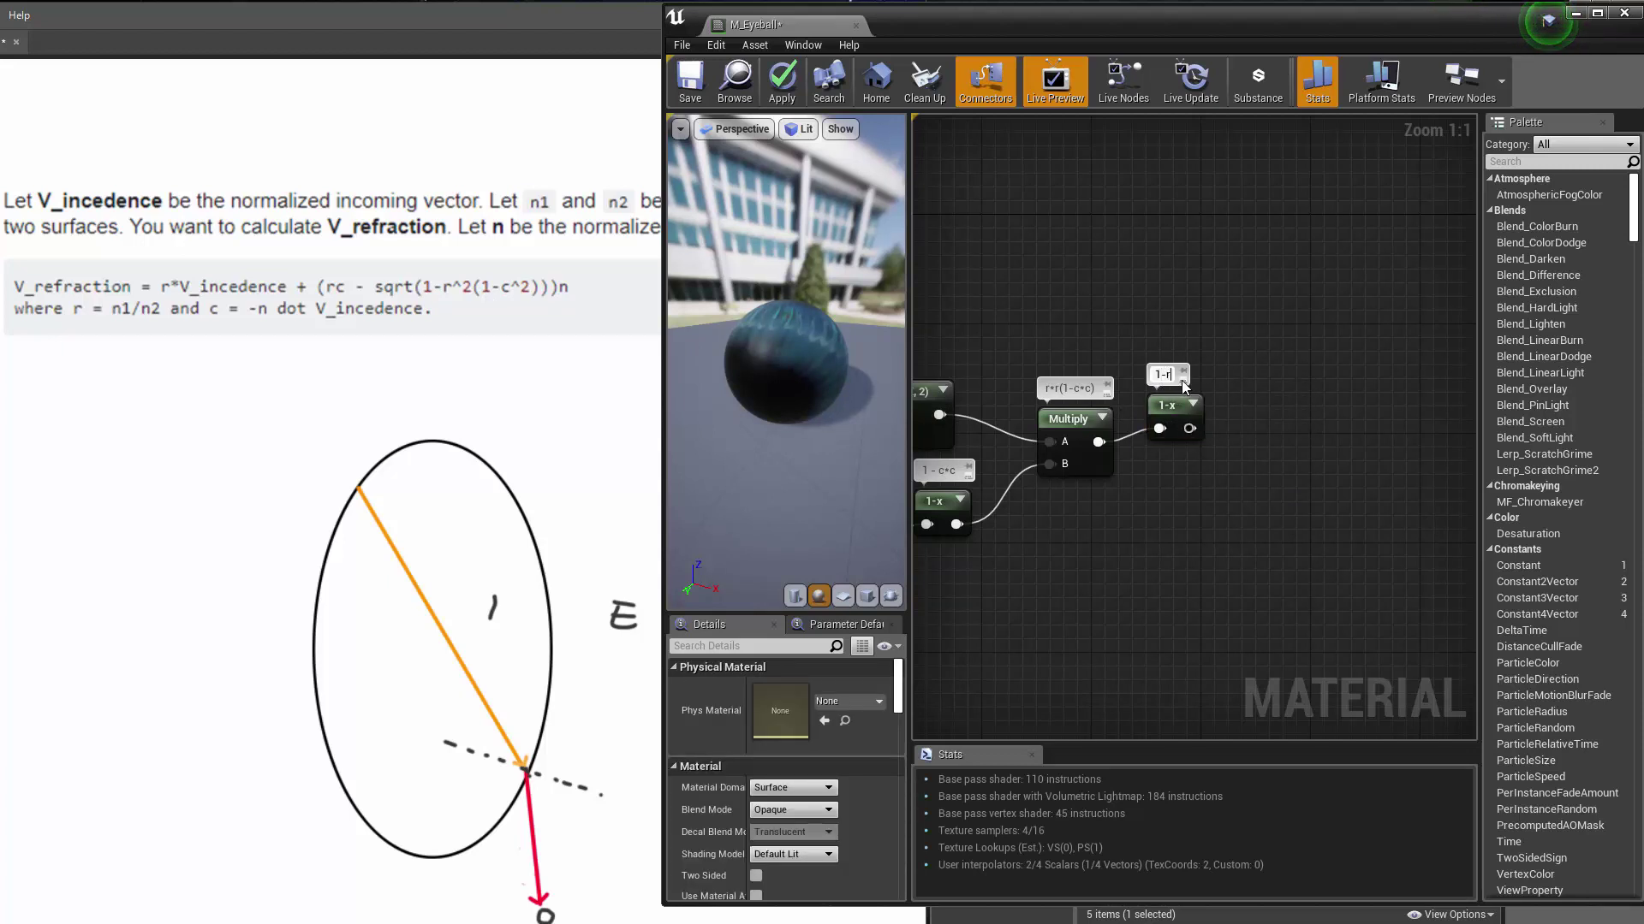
text(*r(1-c*c))
key(Return)
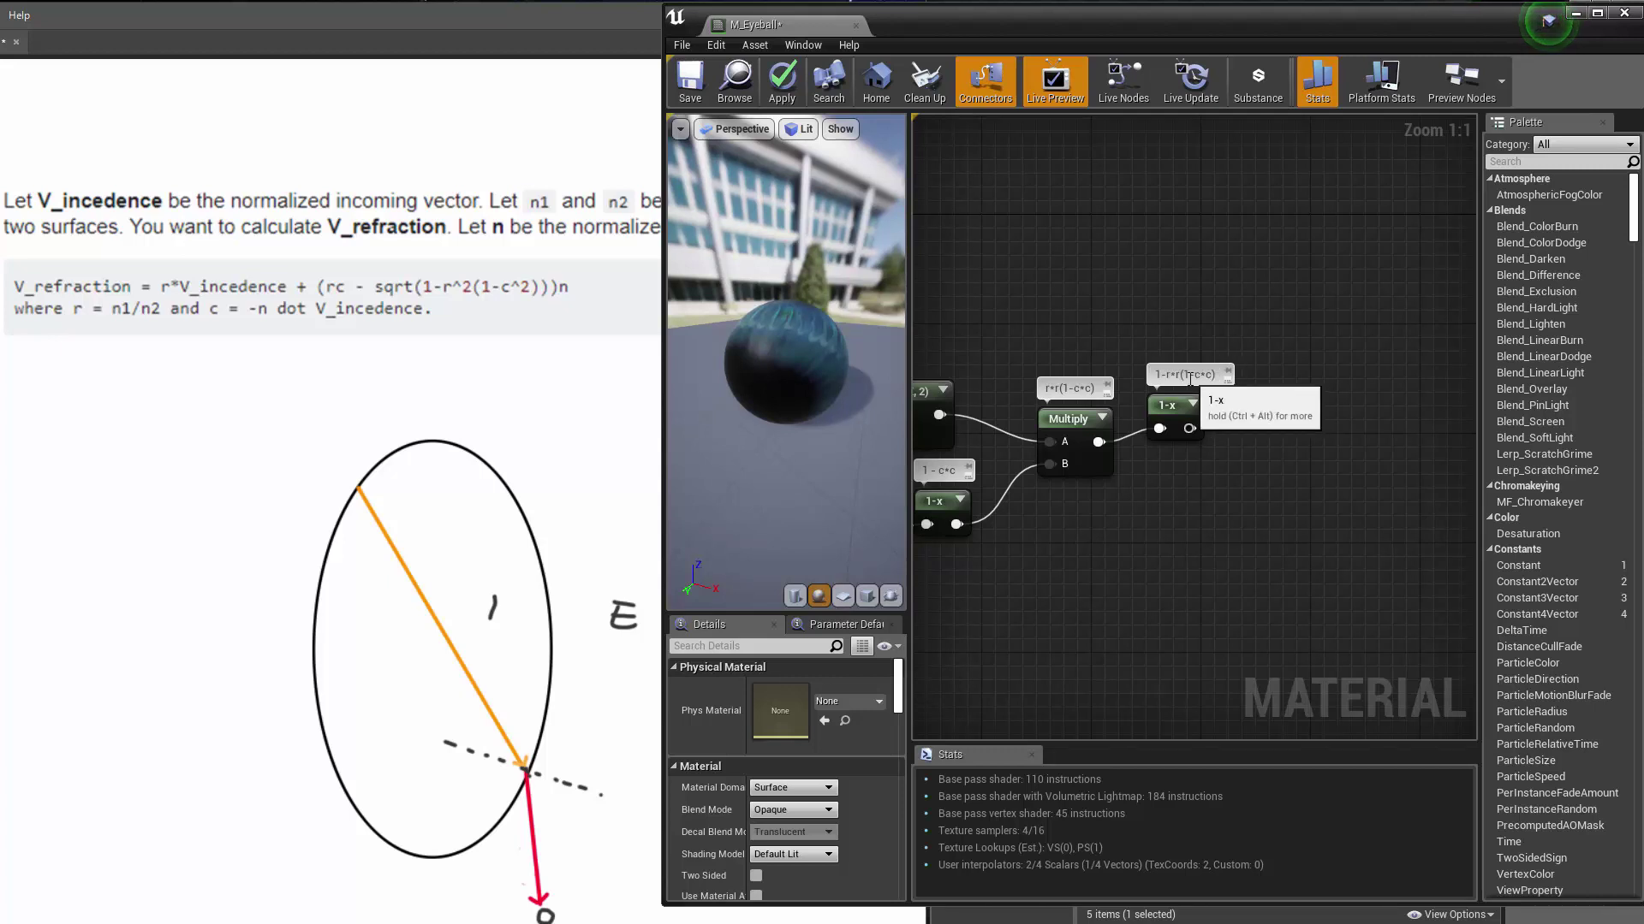
Step: Add a Sqrt node beside the 1-r*r(1-c*c) node and connect that node's output to its input
right_drag(1385, 304, 1302, 363)
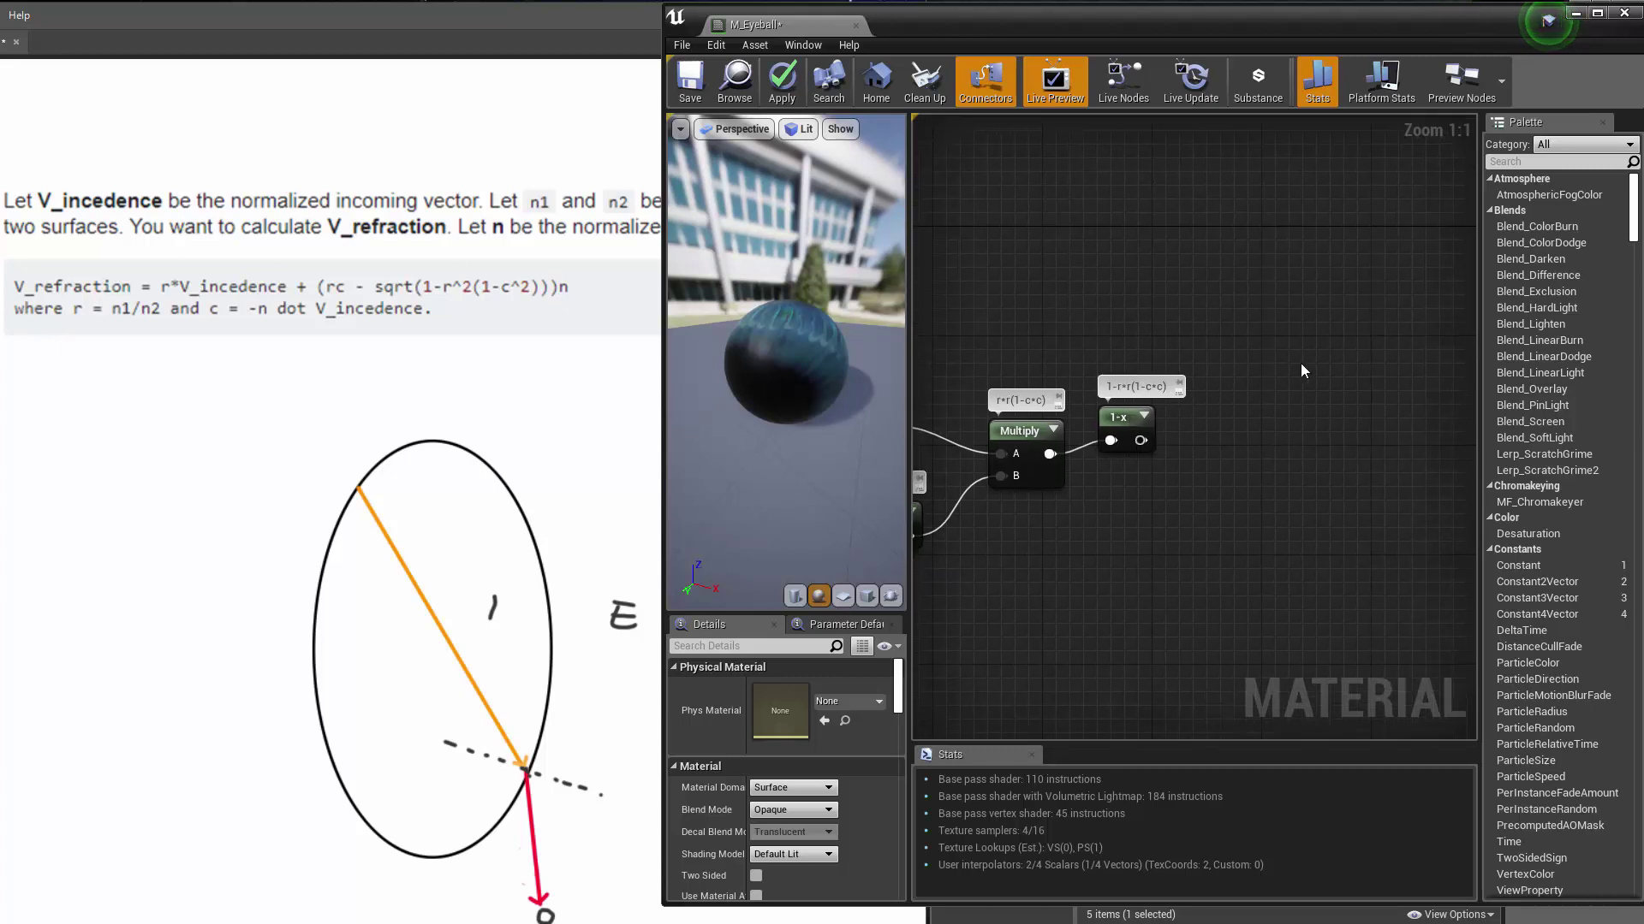
right_click(1301, 365)
text(sqr)
key(Return)
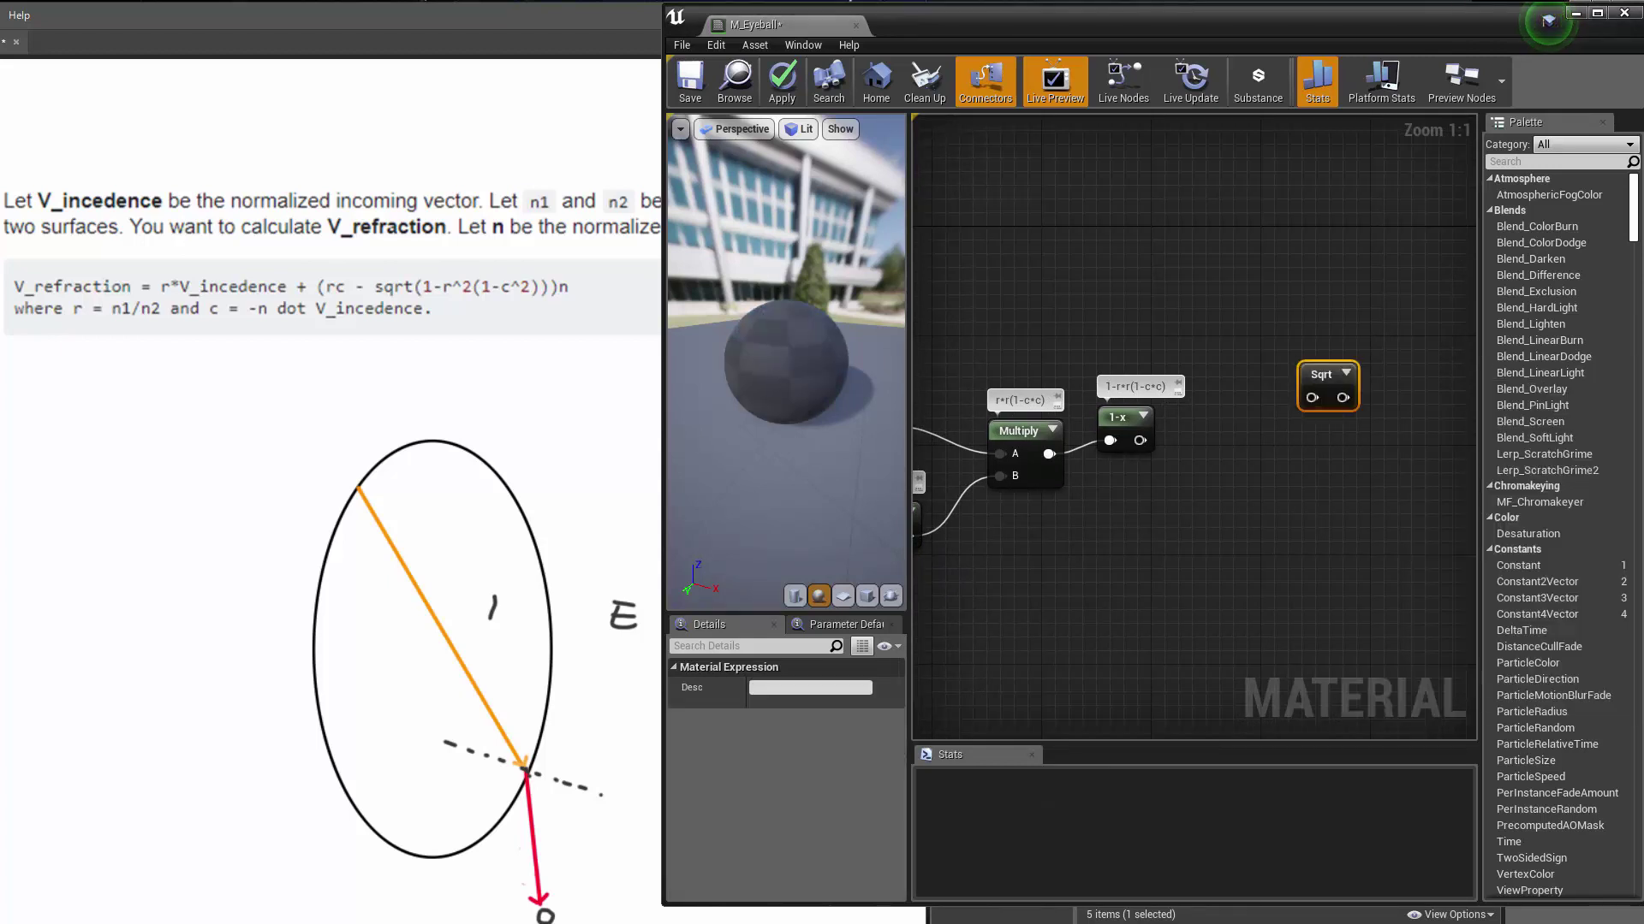
drag(1305, 394, 1213, 388)
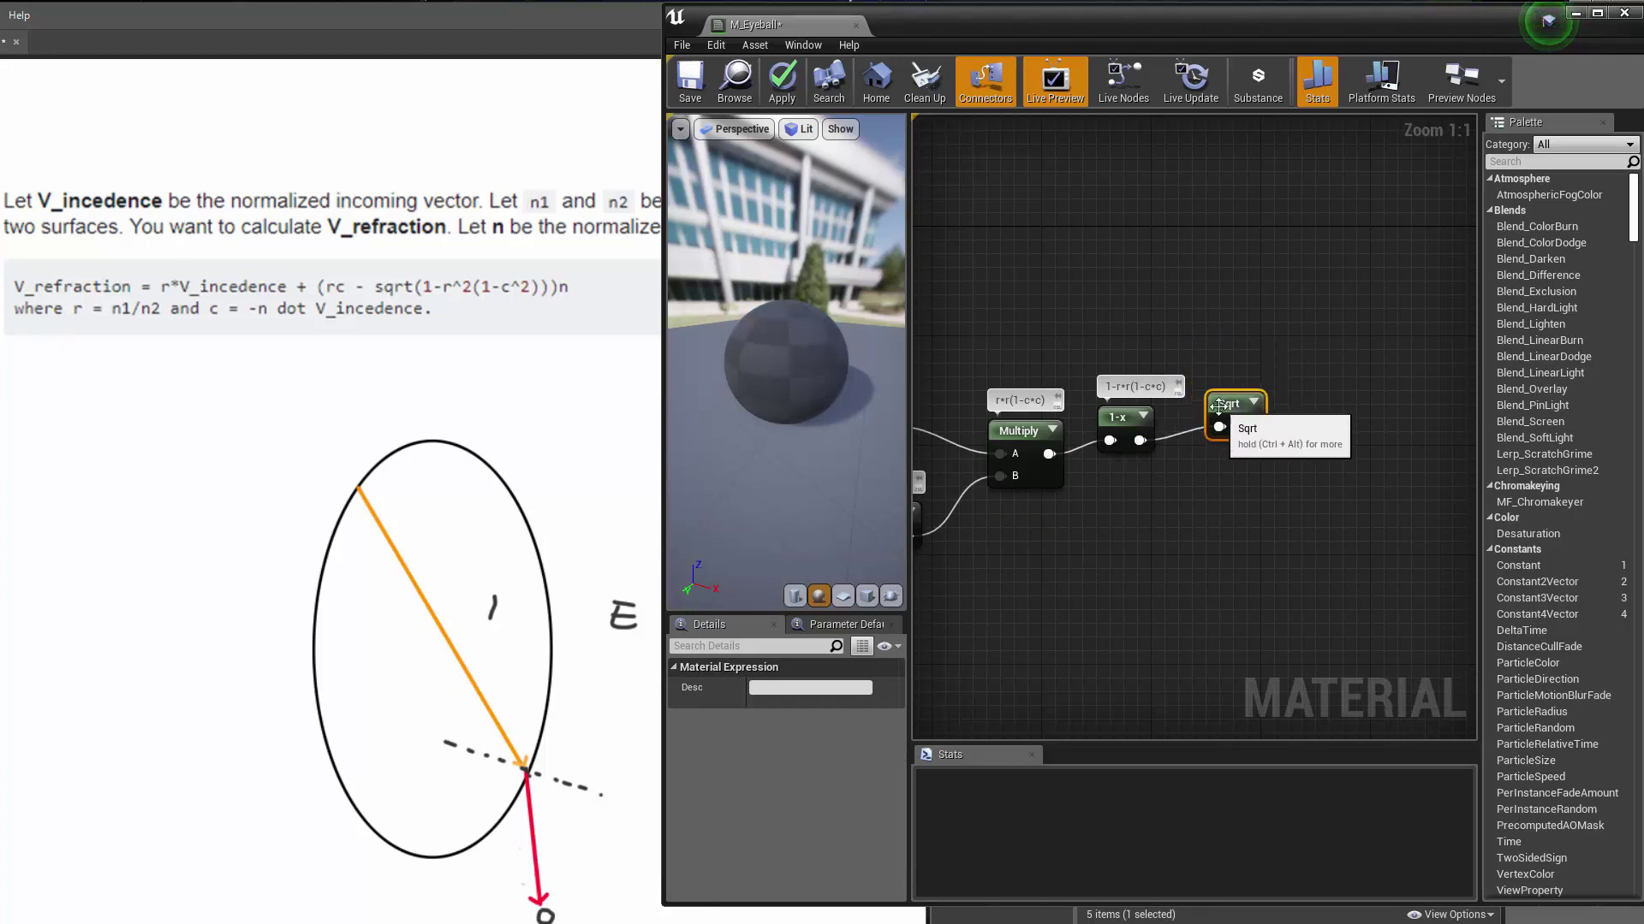
Step: Move the Multiply node commented "c * v_incedence" closer to the Divide and v_incedence nodes feeding it
scroll(1080, 310, down, 3)
right_drag(1080, 310, 1358, 363)
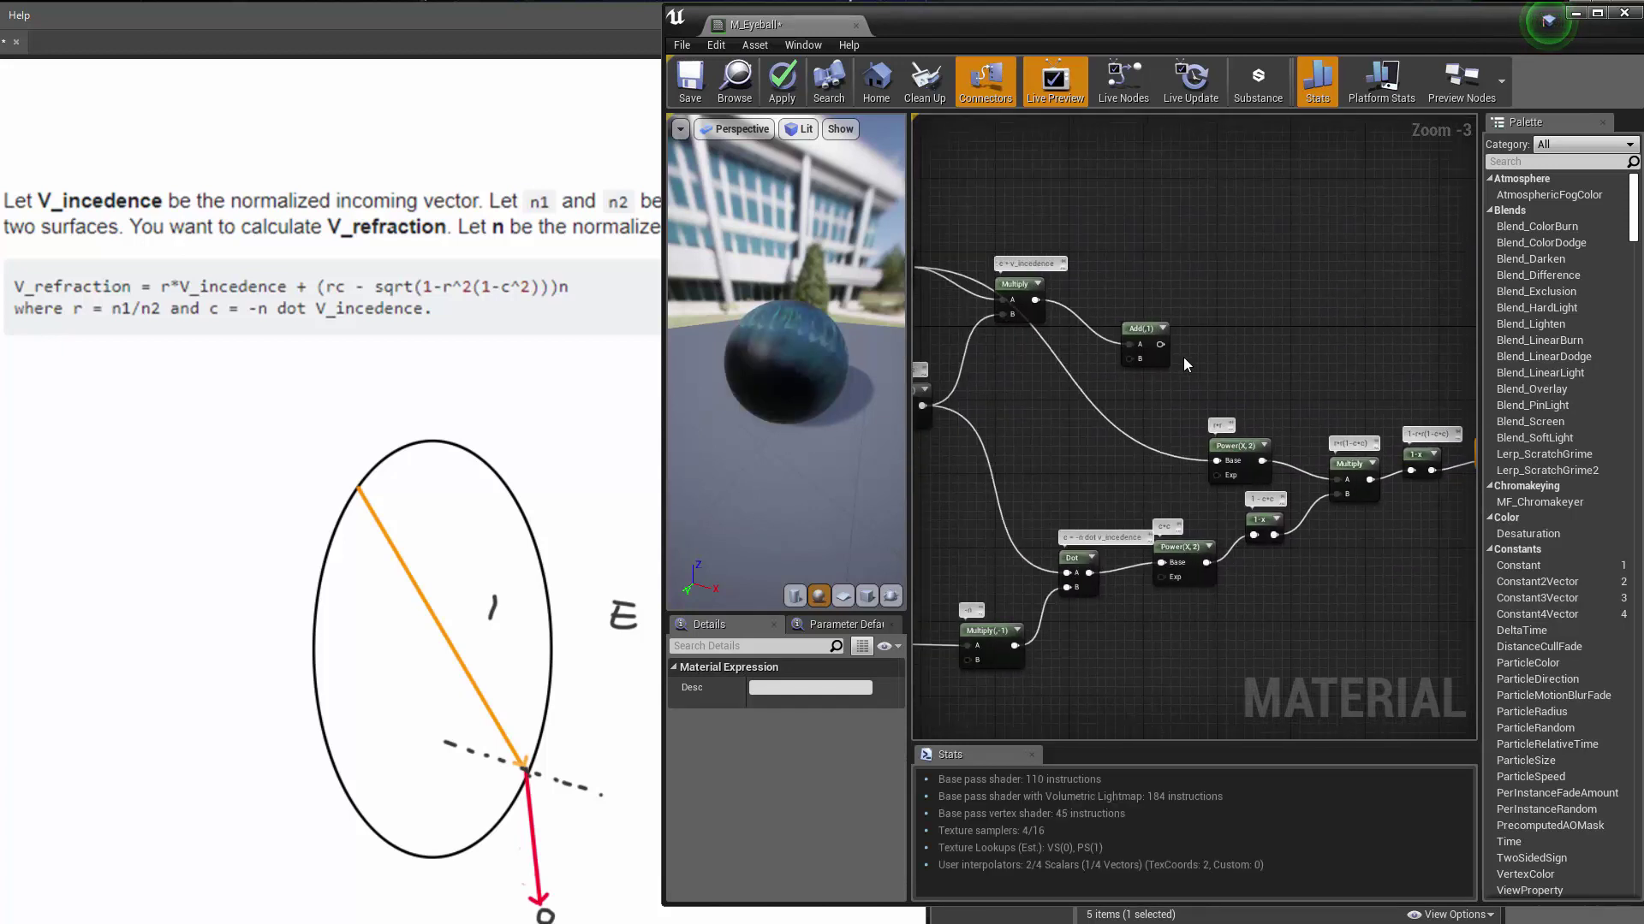
scroll(1168, 368, up, 3)
right_drag(1169, 368, 1439, 371)
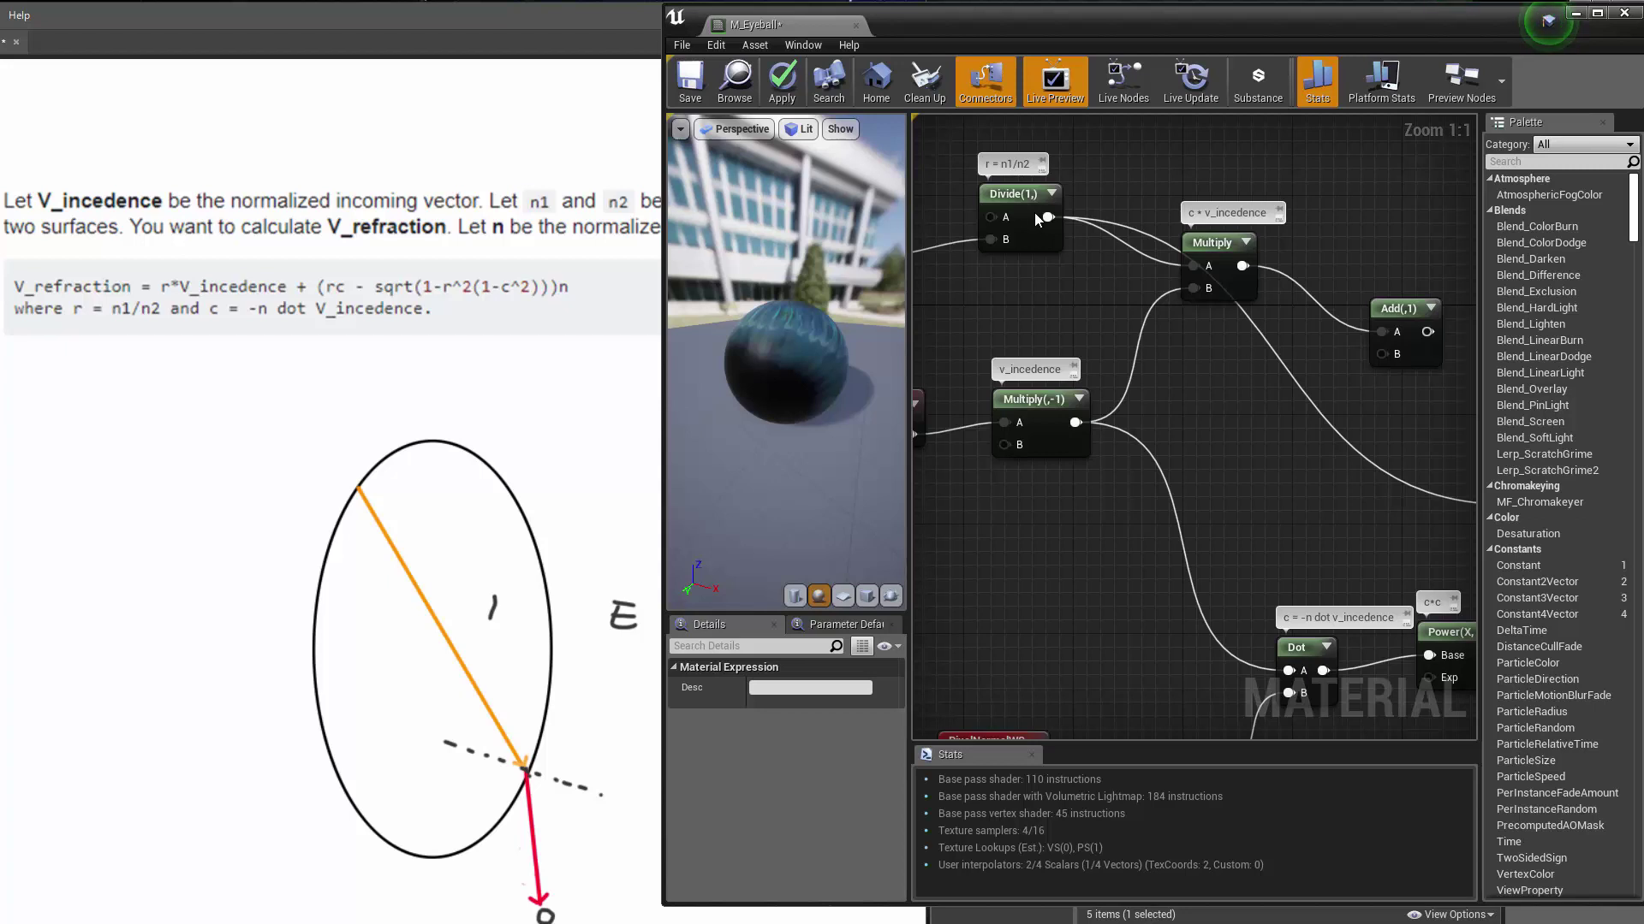
right_drag(1170, 398, 1101, 430)
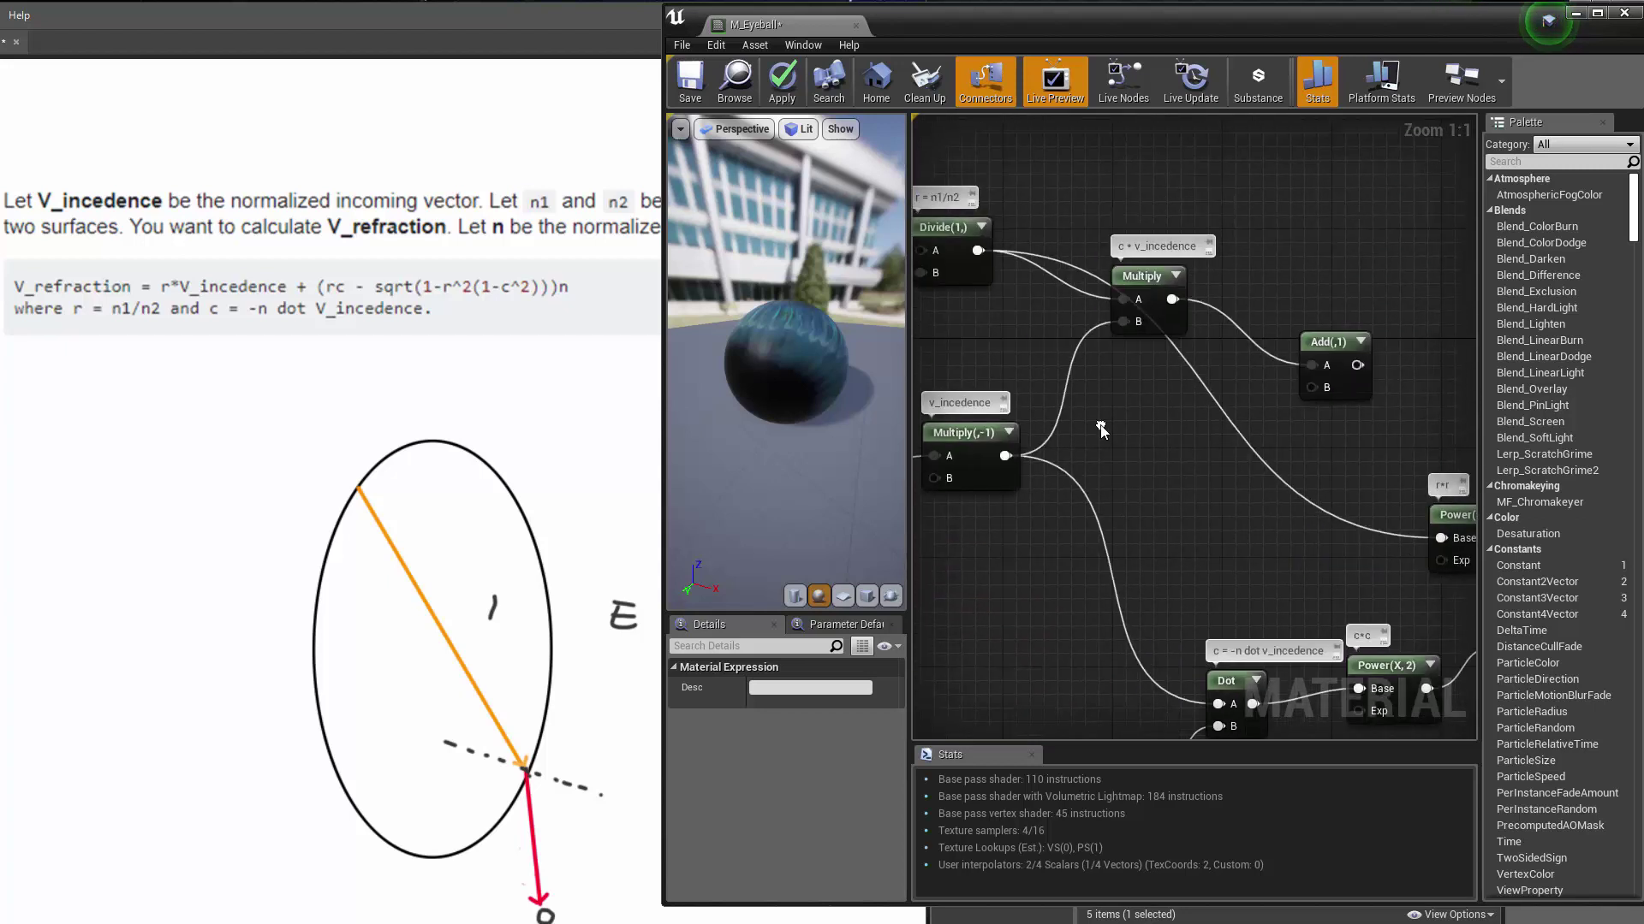
drag(1150, 275, 1098, 309)
right_drag(1121, 232, 1246, 224)
click(1246, 225)
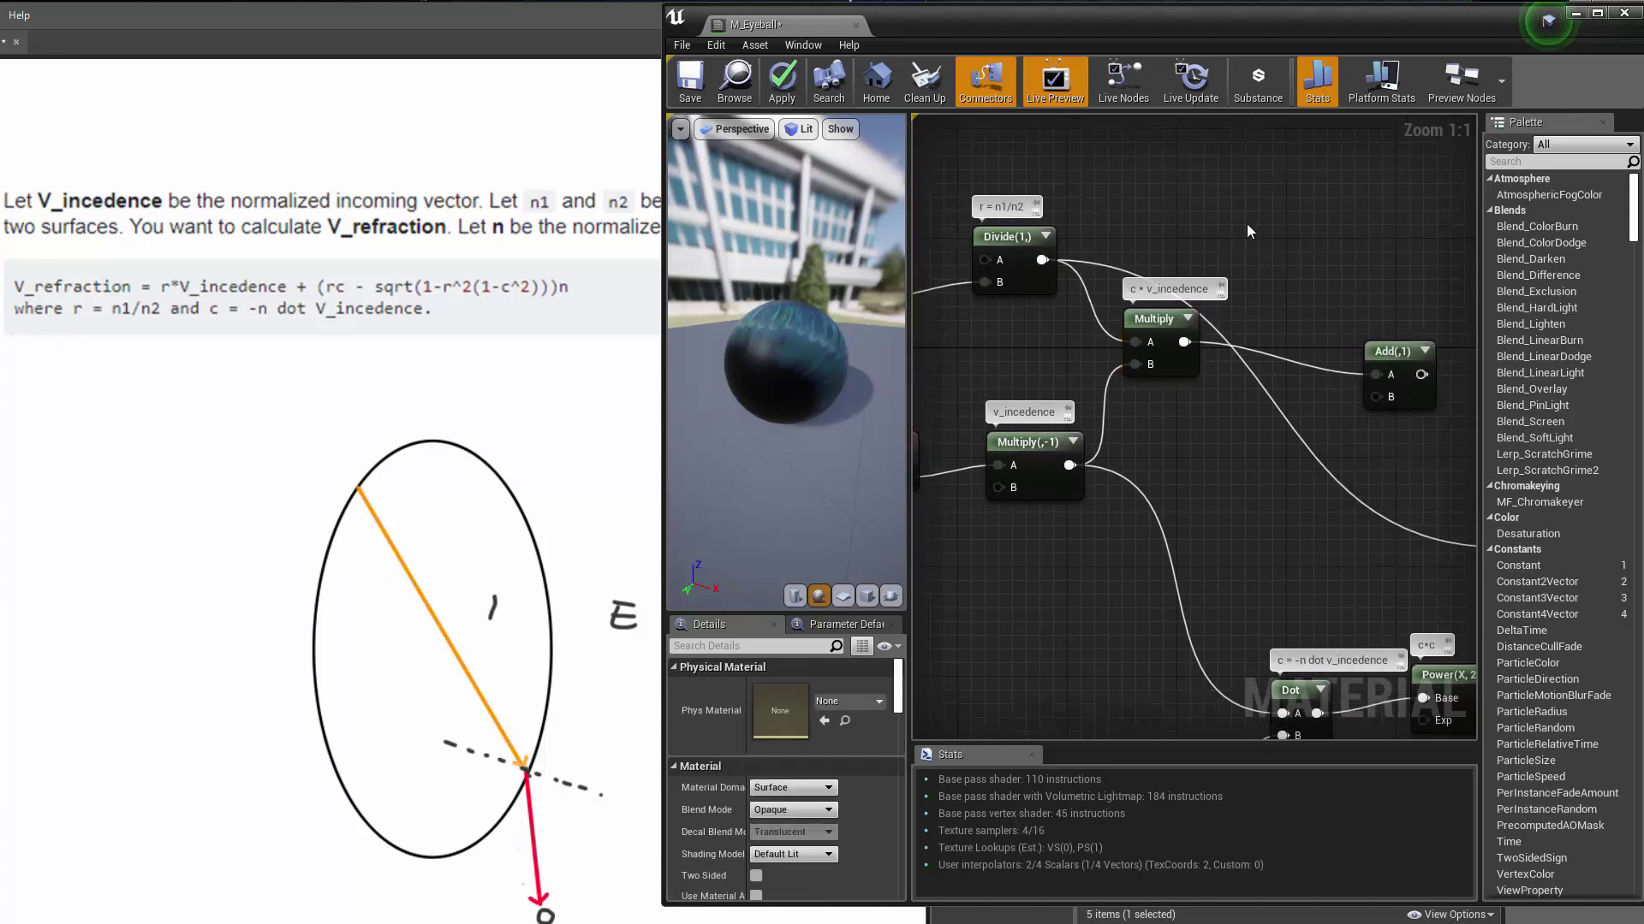
click(1288, 214)
drag(1300, 261, 1185, 342)
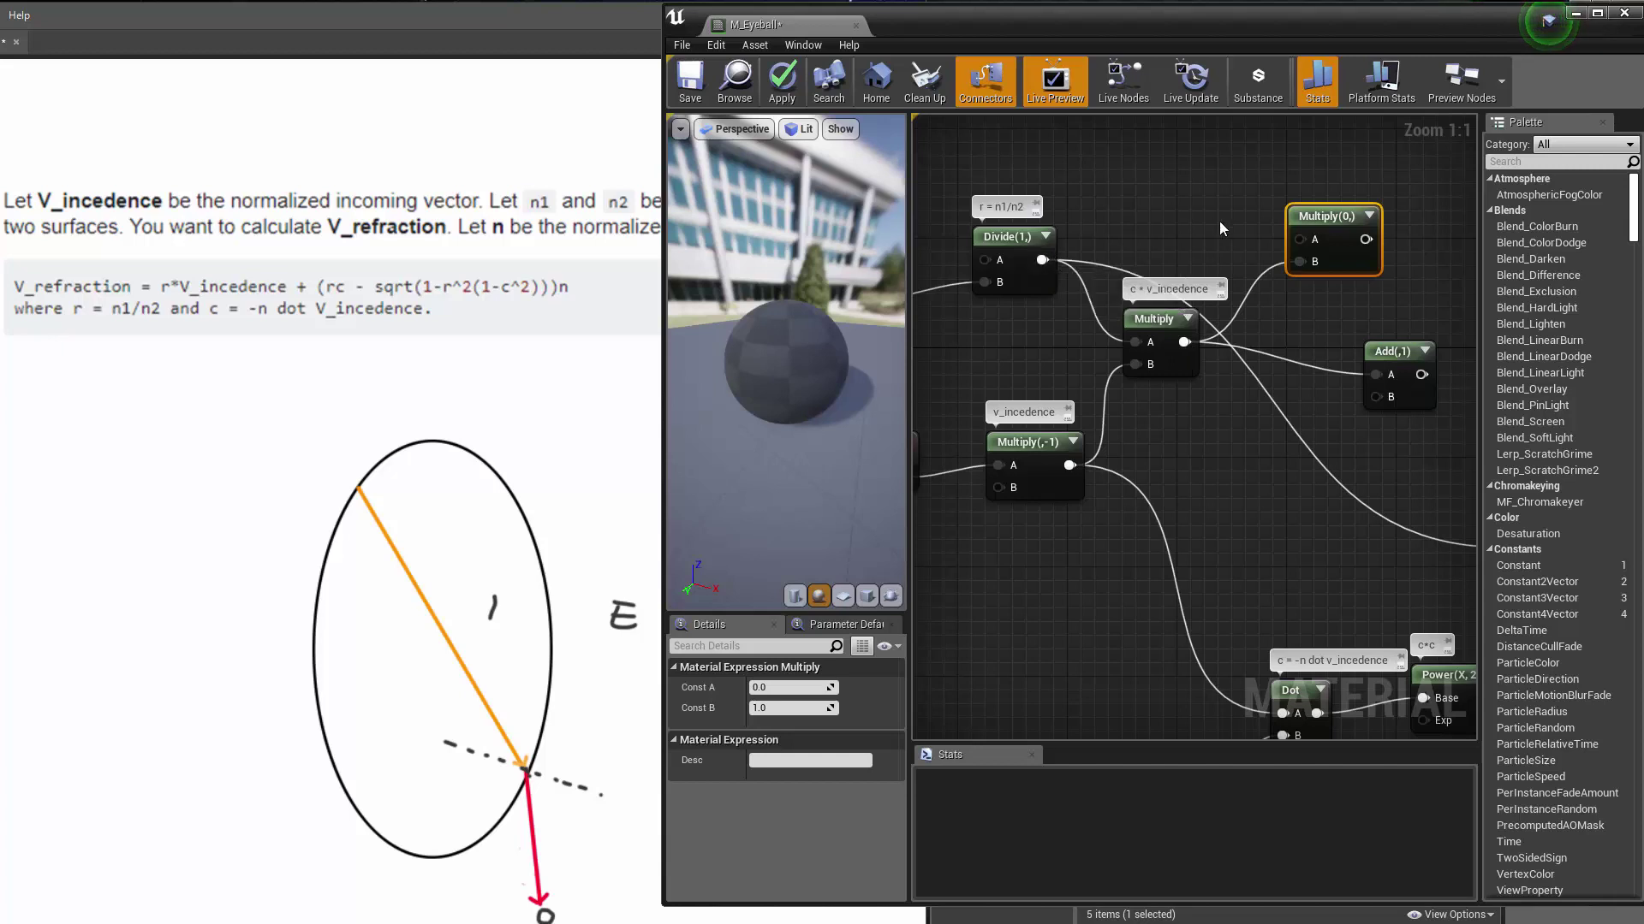
click(1282, 255)
click(1332, 244)
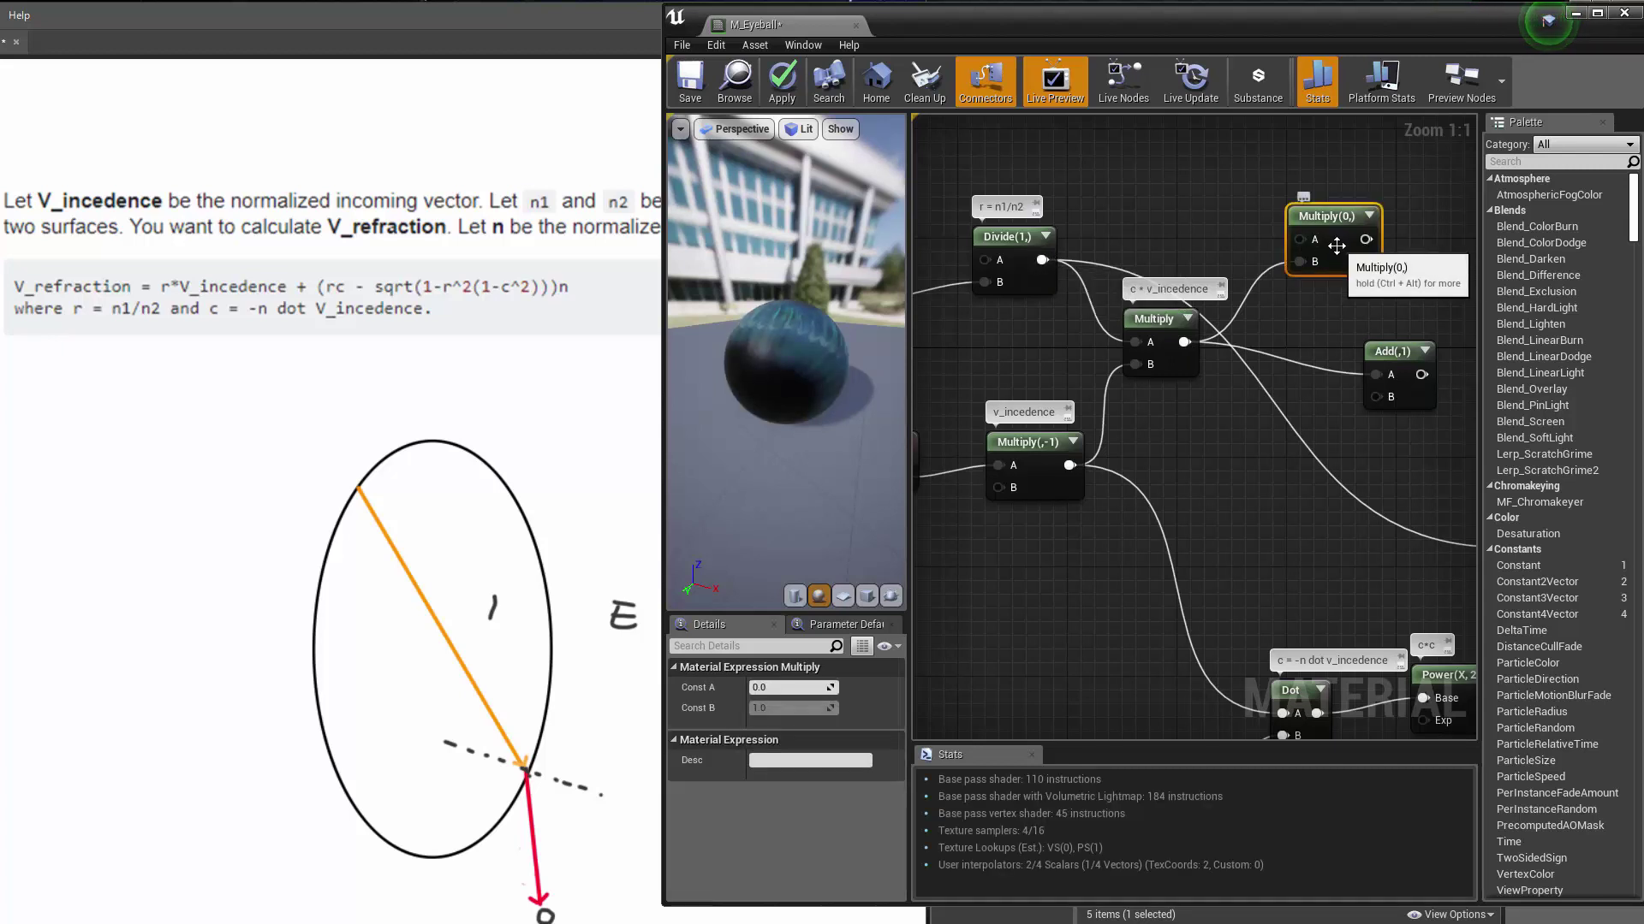
right_drag(1209, 418, 1236, 459)
key(Delete)
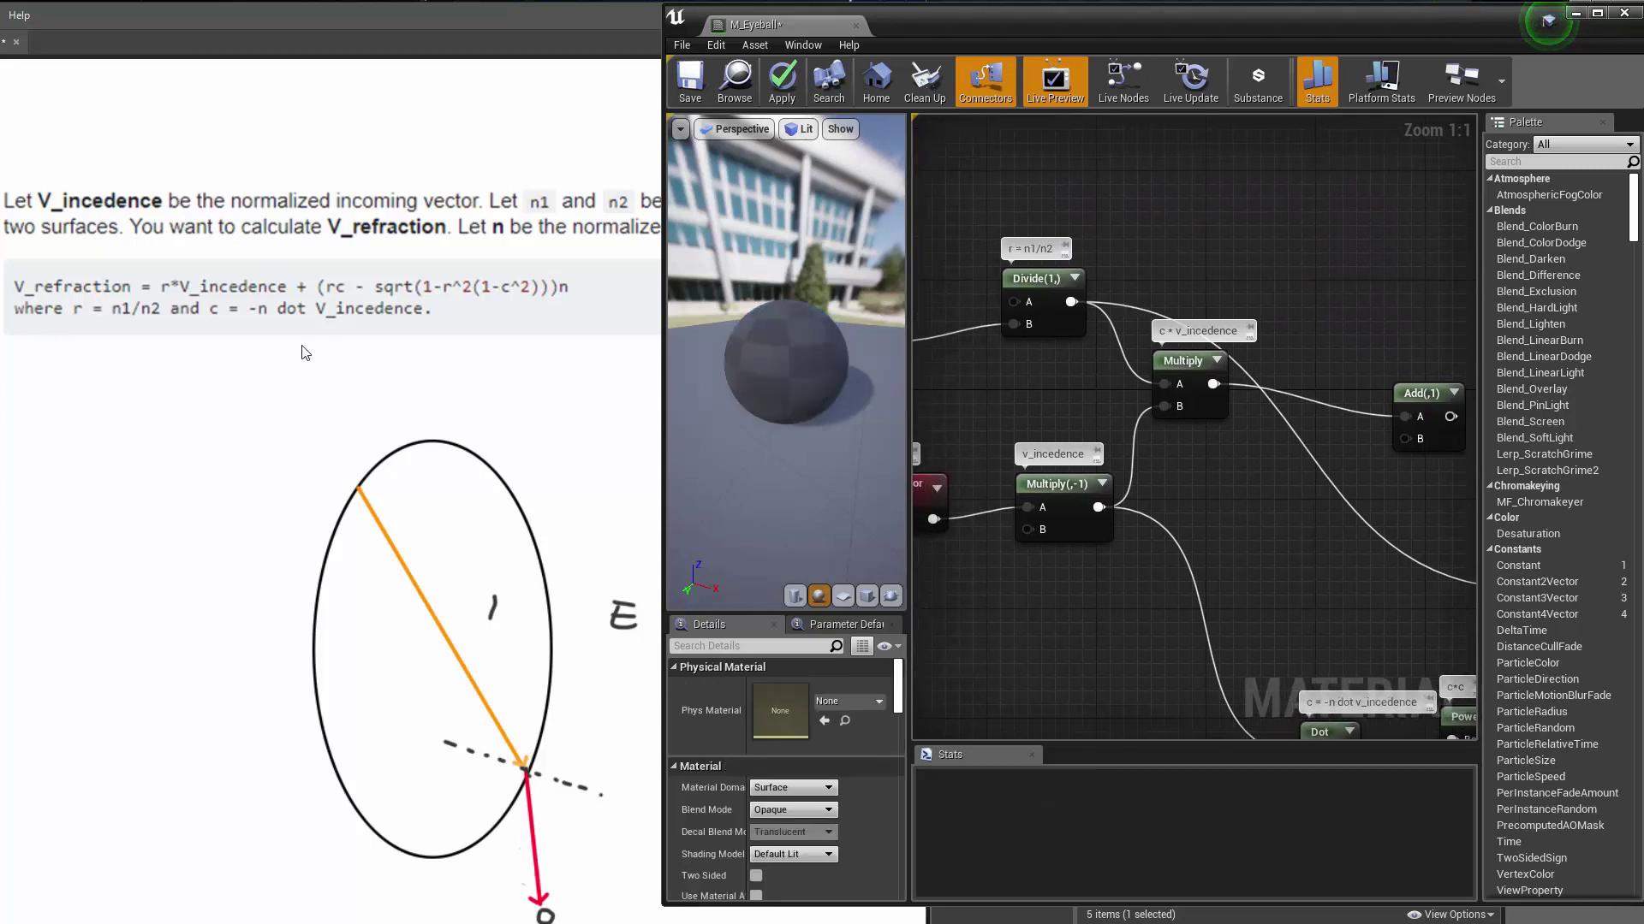
Step: Correct the comment on the Multiply node fed by Divide and v_incedence to "r * v_incedence"
right_drag(1064, 437, 1341, 477)
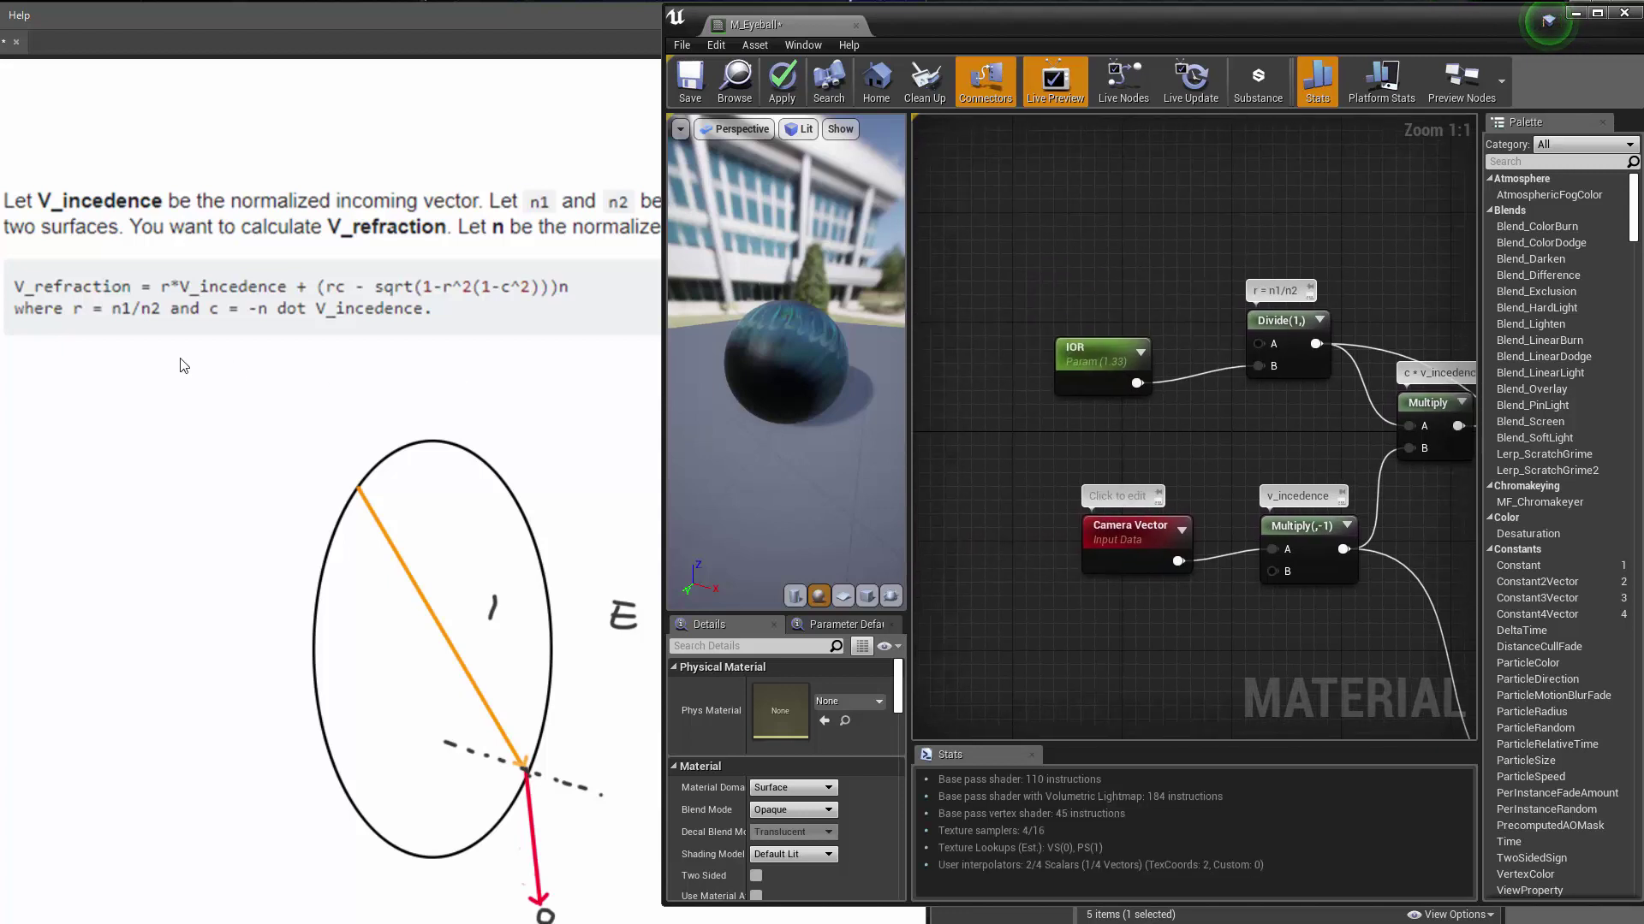
right_drag(1363, 538, 1066, 556)
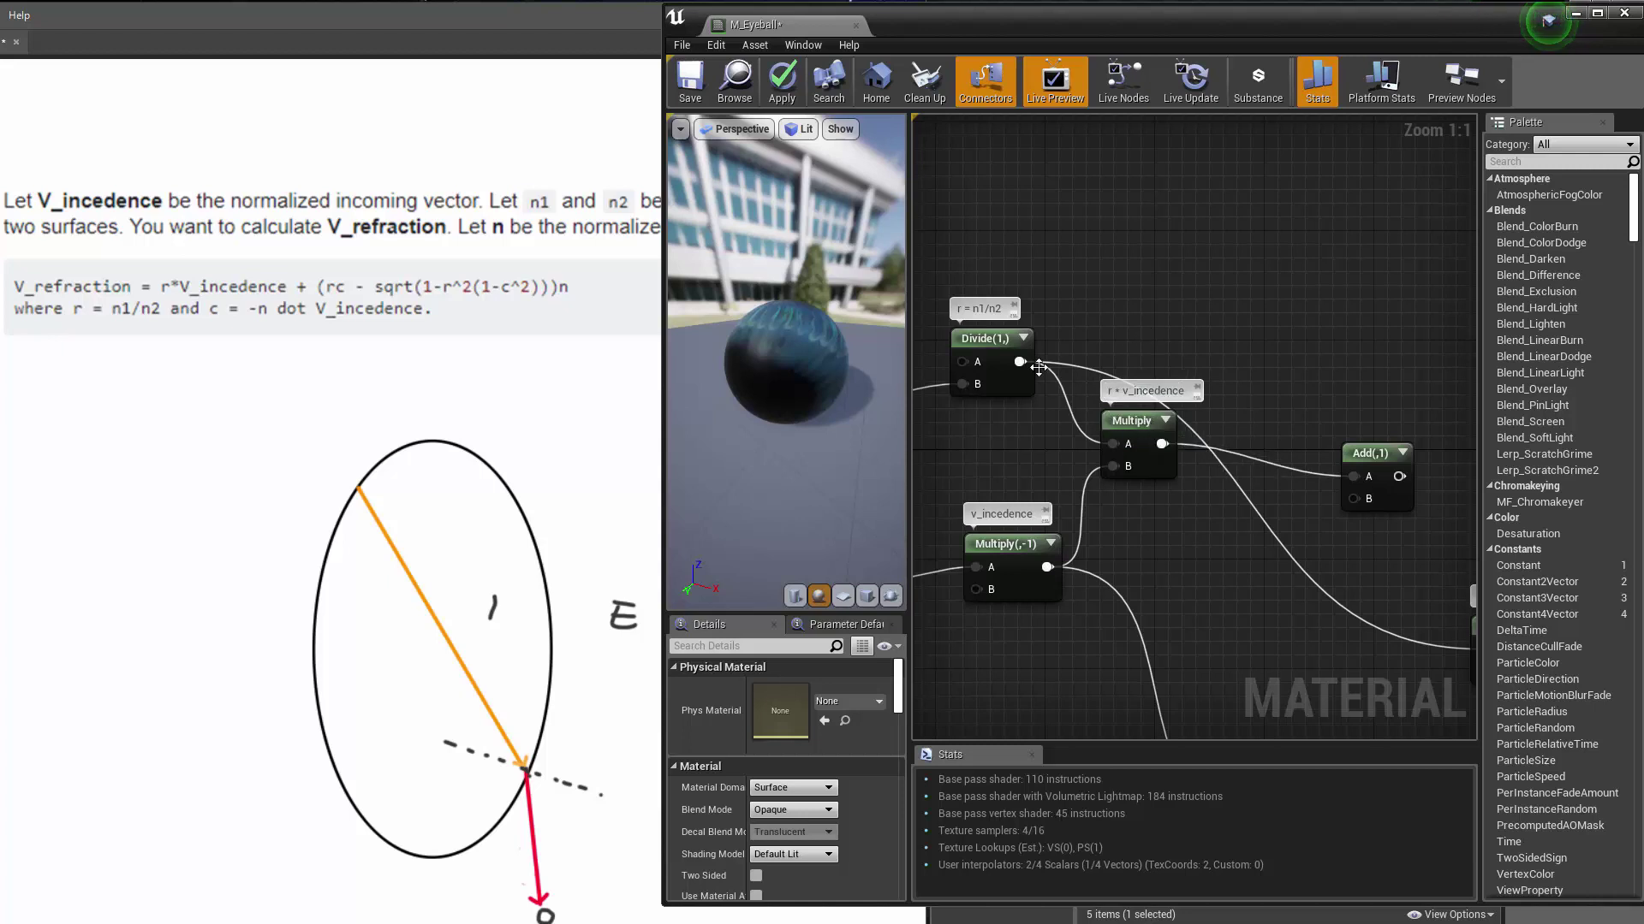
right_drag(1039, 367, 1198, 278)
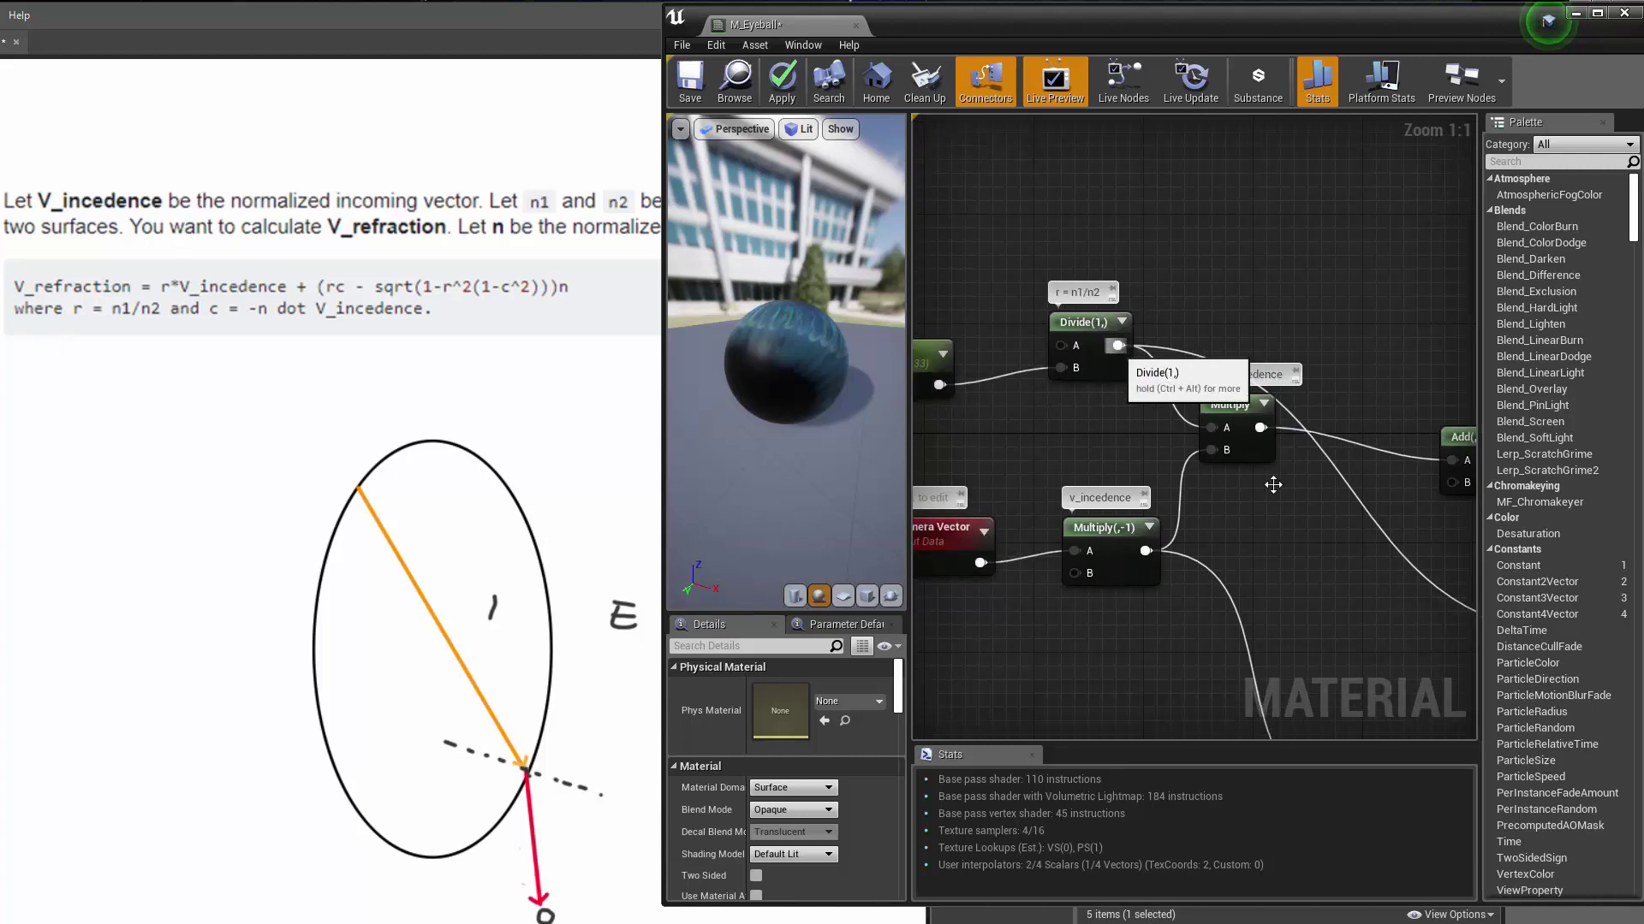
Step: Add a Multiply node above the Dot node, connecting the Divide output (r) to A and the Dot output (c) to B
right_drag(1330, 545, 1167, 227)
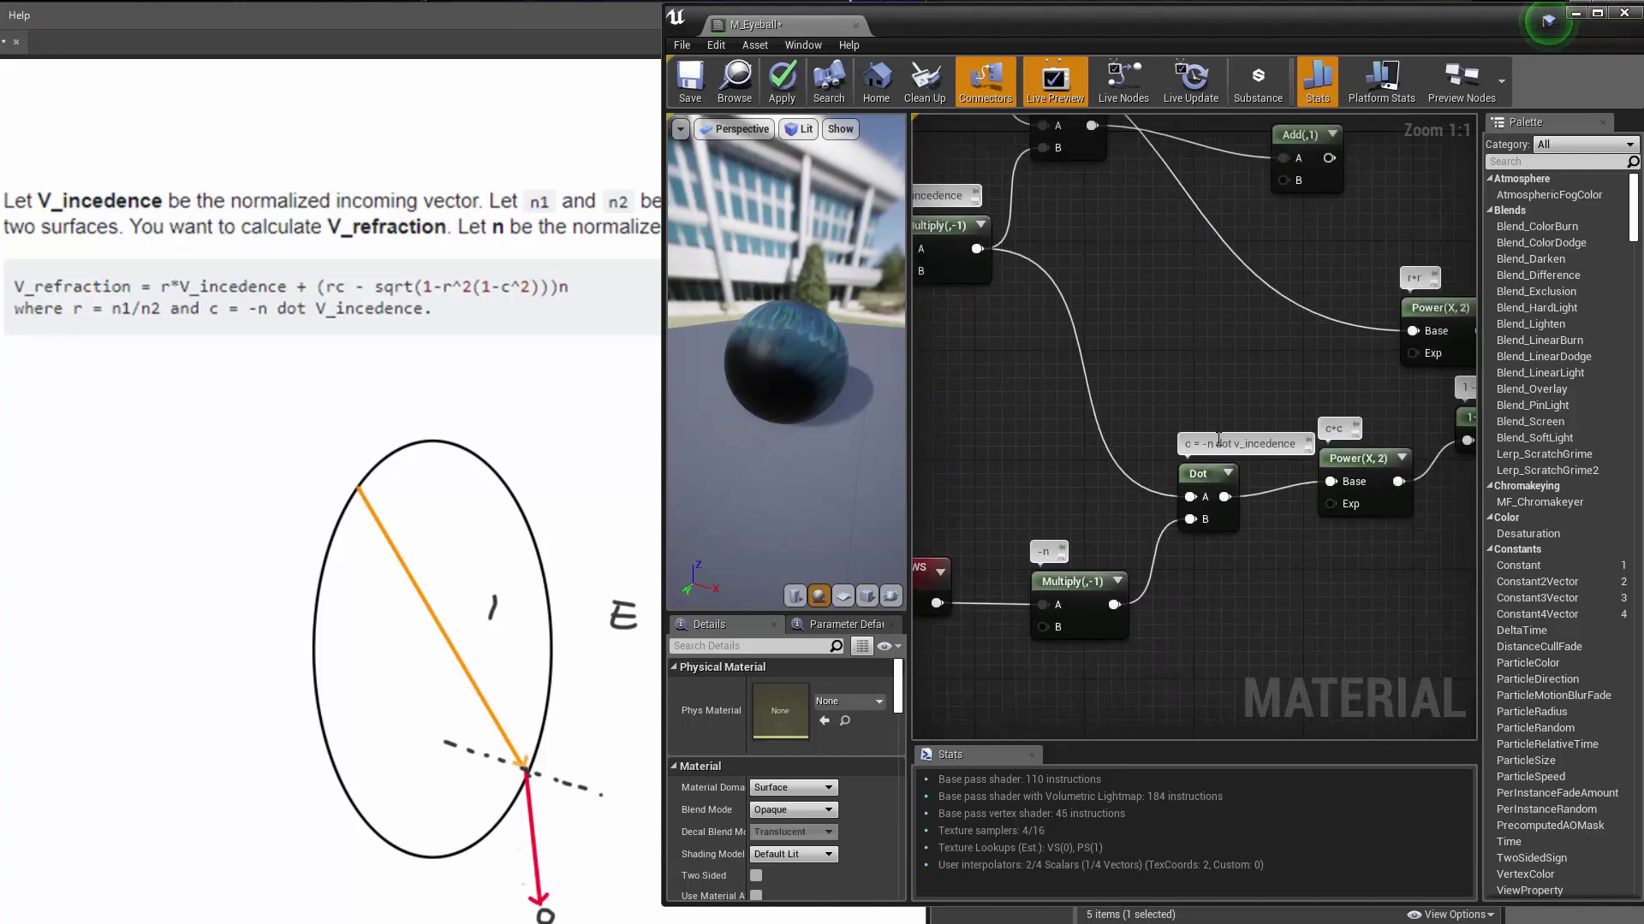
right_drag(1161, 318, 1153, 399)
key(m)
click(1153, 392)
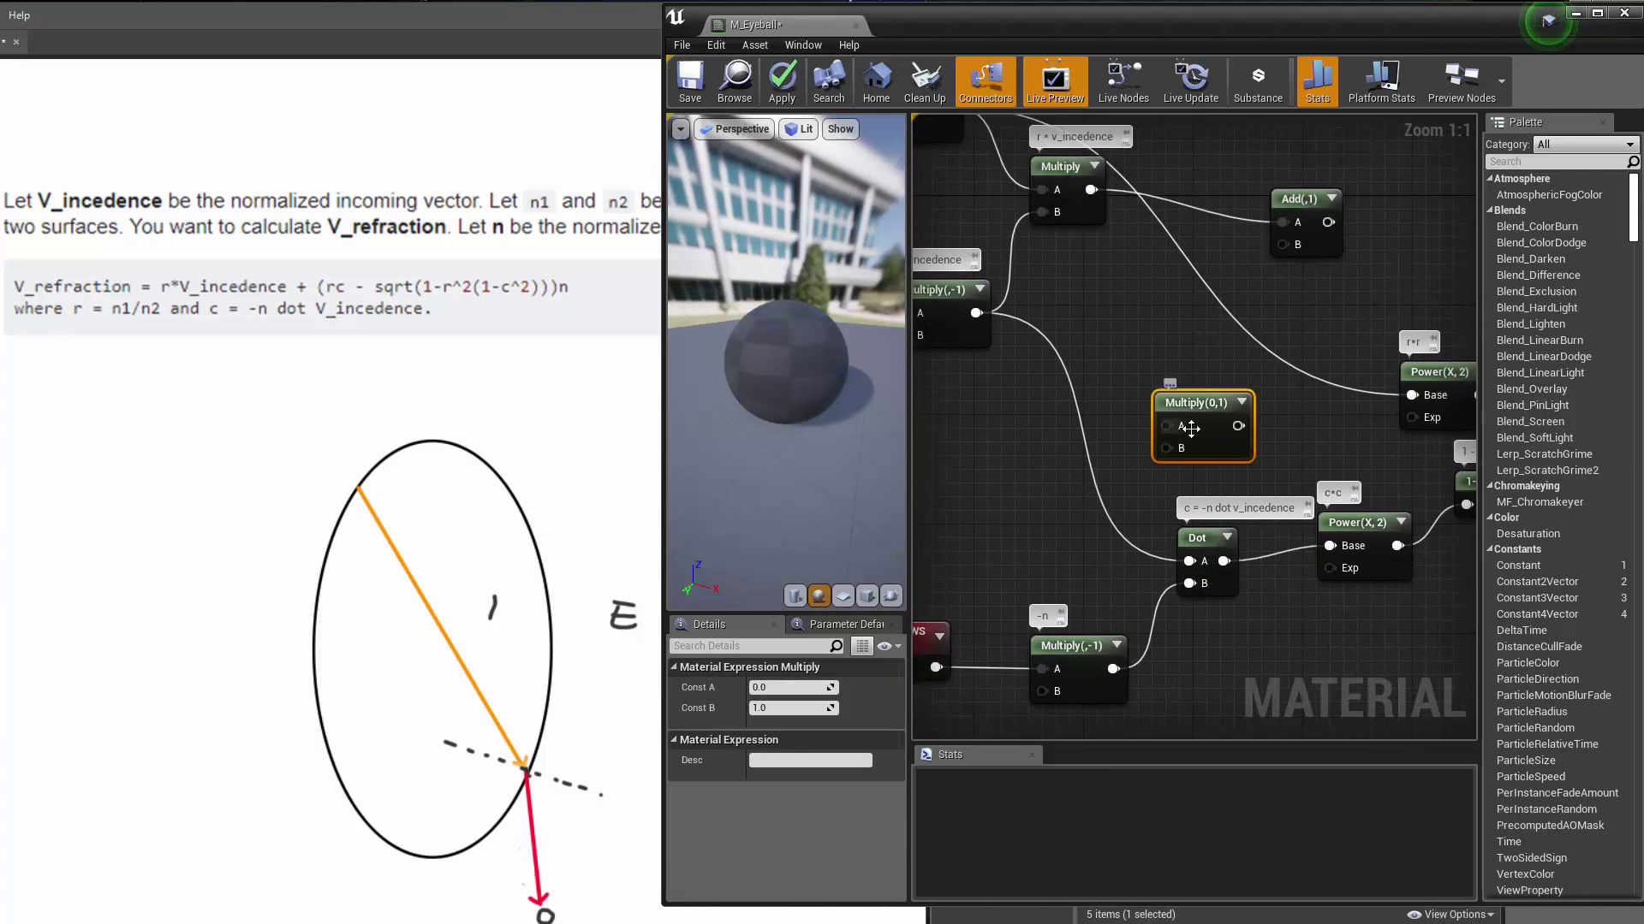
drag(1190, 428, 1231, 433)
drag(1222, 560, 1211, 445)
right_drag(1137, 353, 1203, 482)
drag(1014, 237, 1280, 547)
Step: Move the new r and c Multiply node to just above the Sqrt node
scroll(1280, 547, down, 3)
right_drag(1280, 547, 1099, 458)
drag(1098, 458, 1375, 371)
right_drag(1346, 317, 1064, 281)
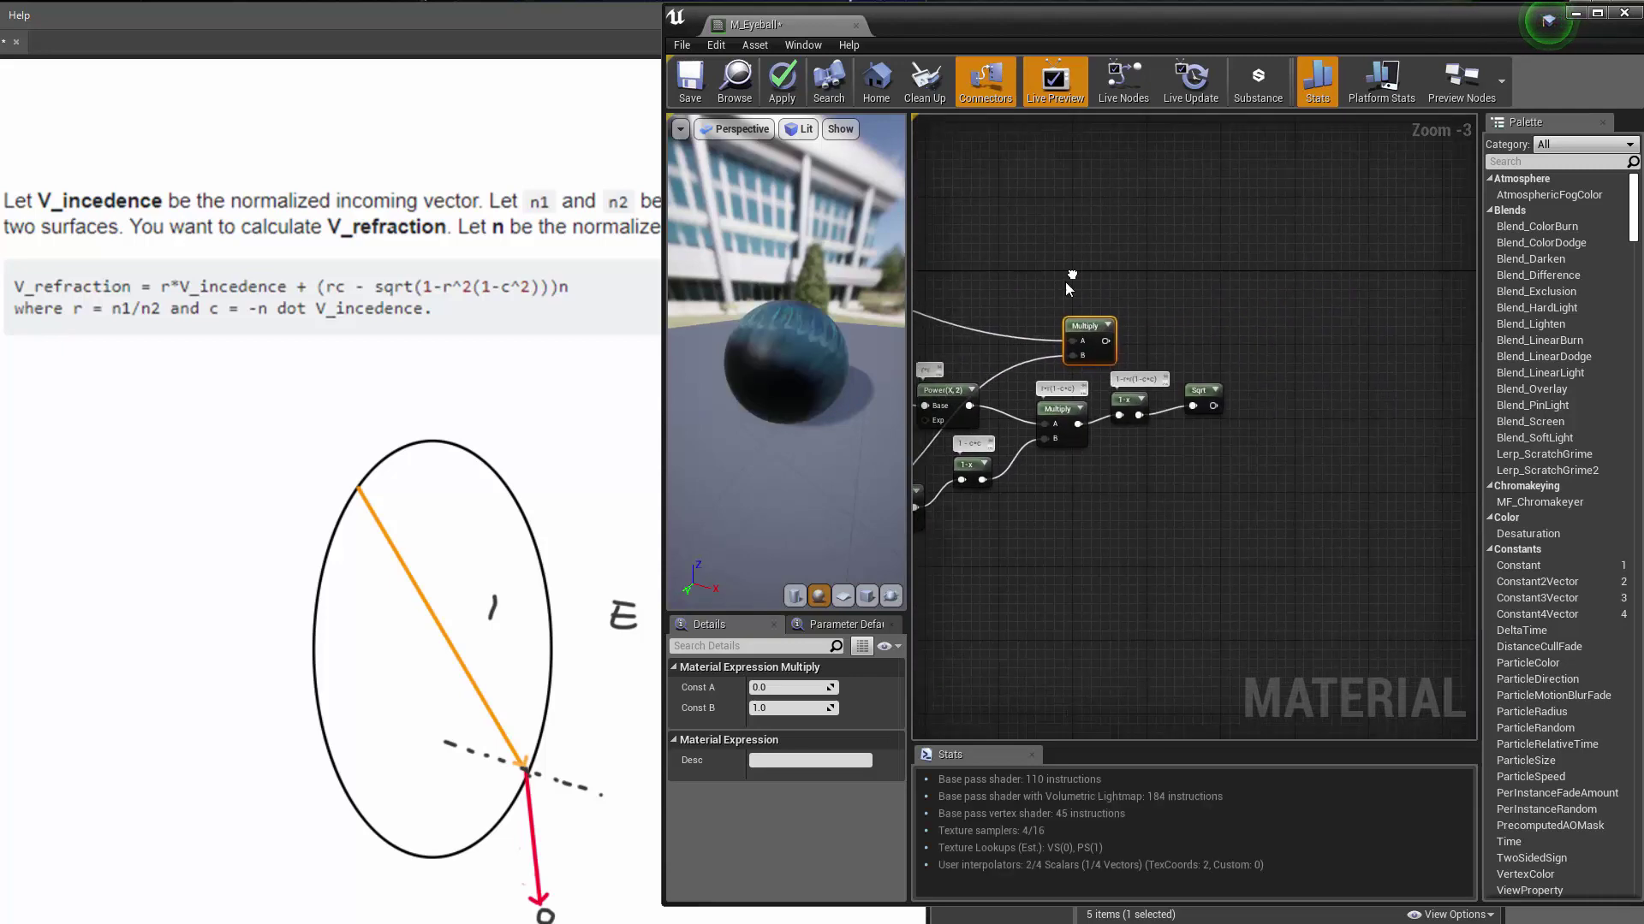
drag(1090, 333, 1194, 336)
Step: Add a Subtract node beside the Multiply and Sqrt nodes, with the Multiply output into A and the Sqrt output into B
scroll(1194, 337, up, 3)
click(1283, 396)
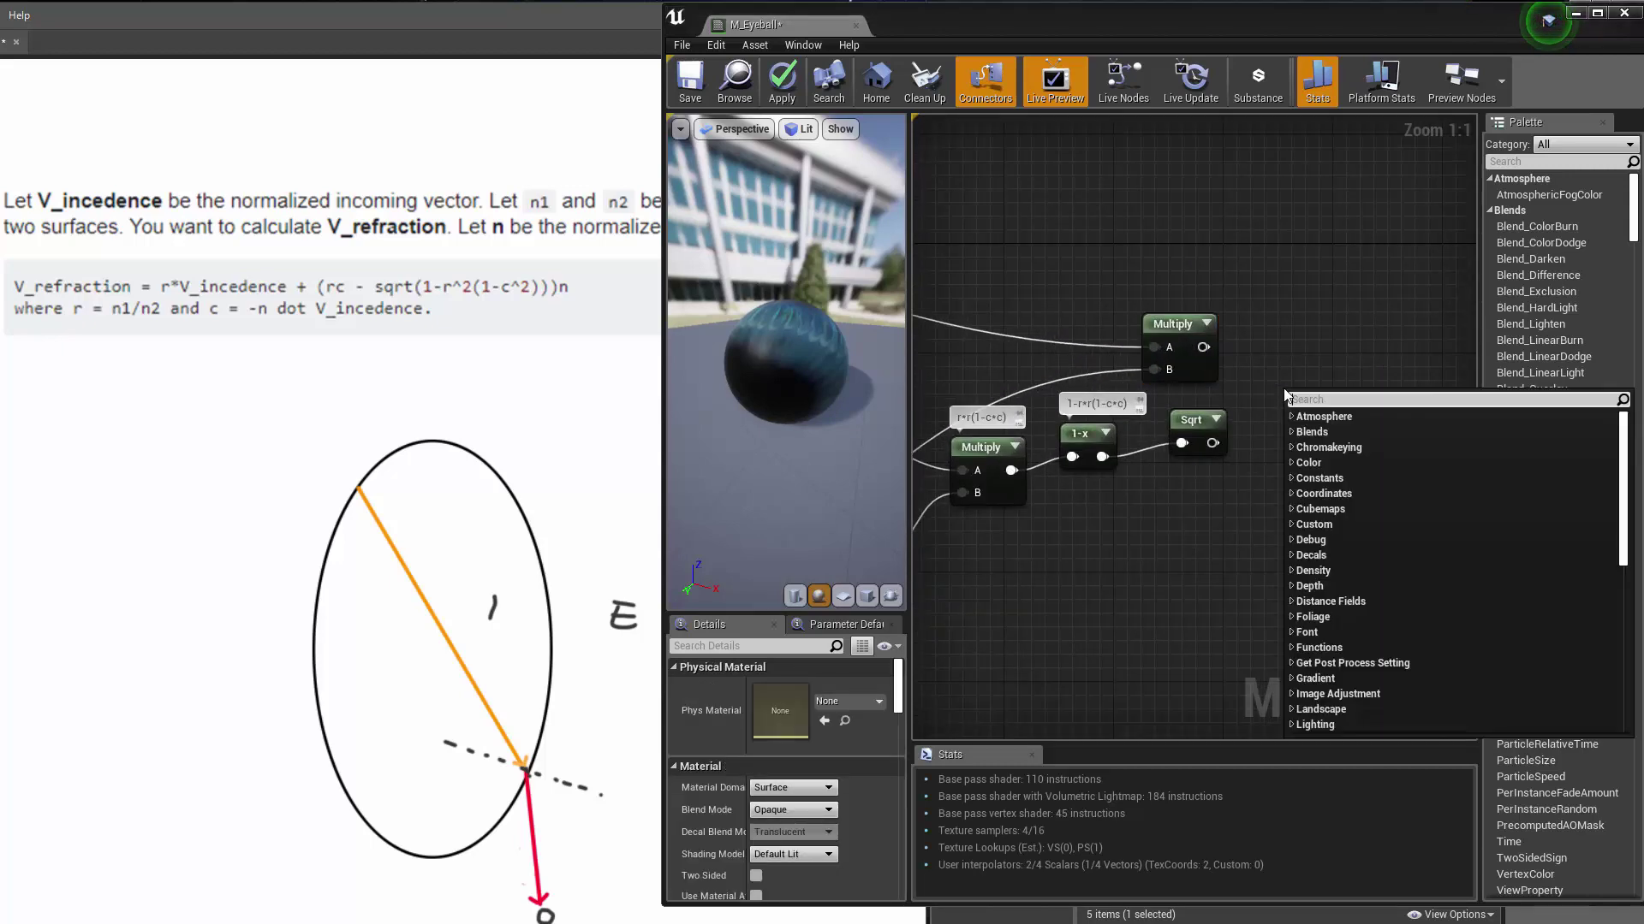
text(subtract)
key(Return)
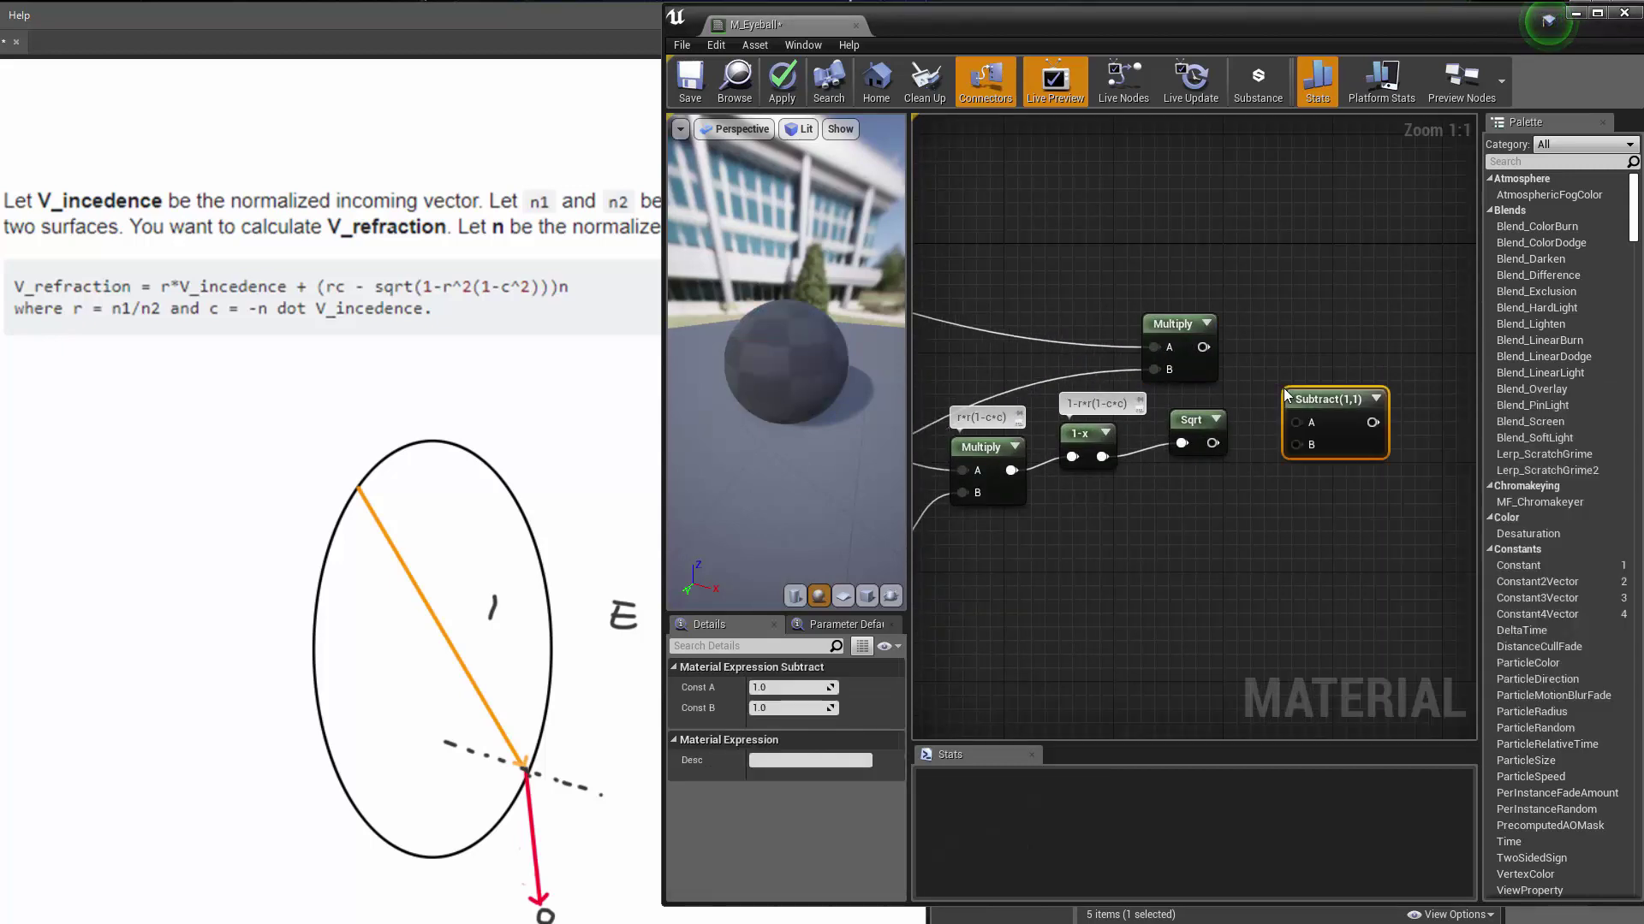
drag(1209, 358, 1212, 447)
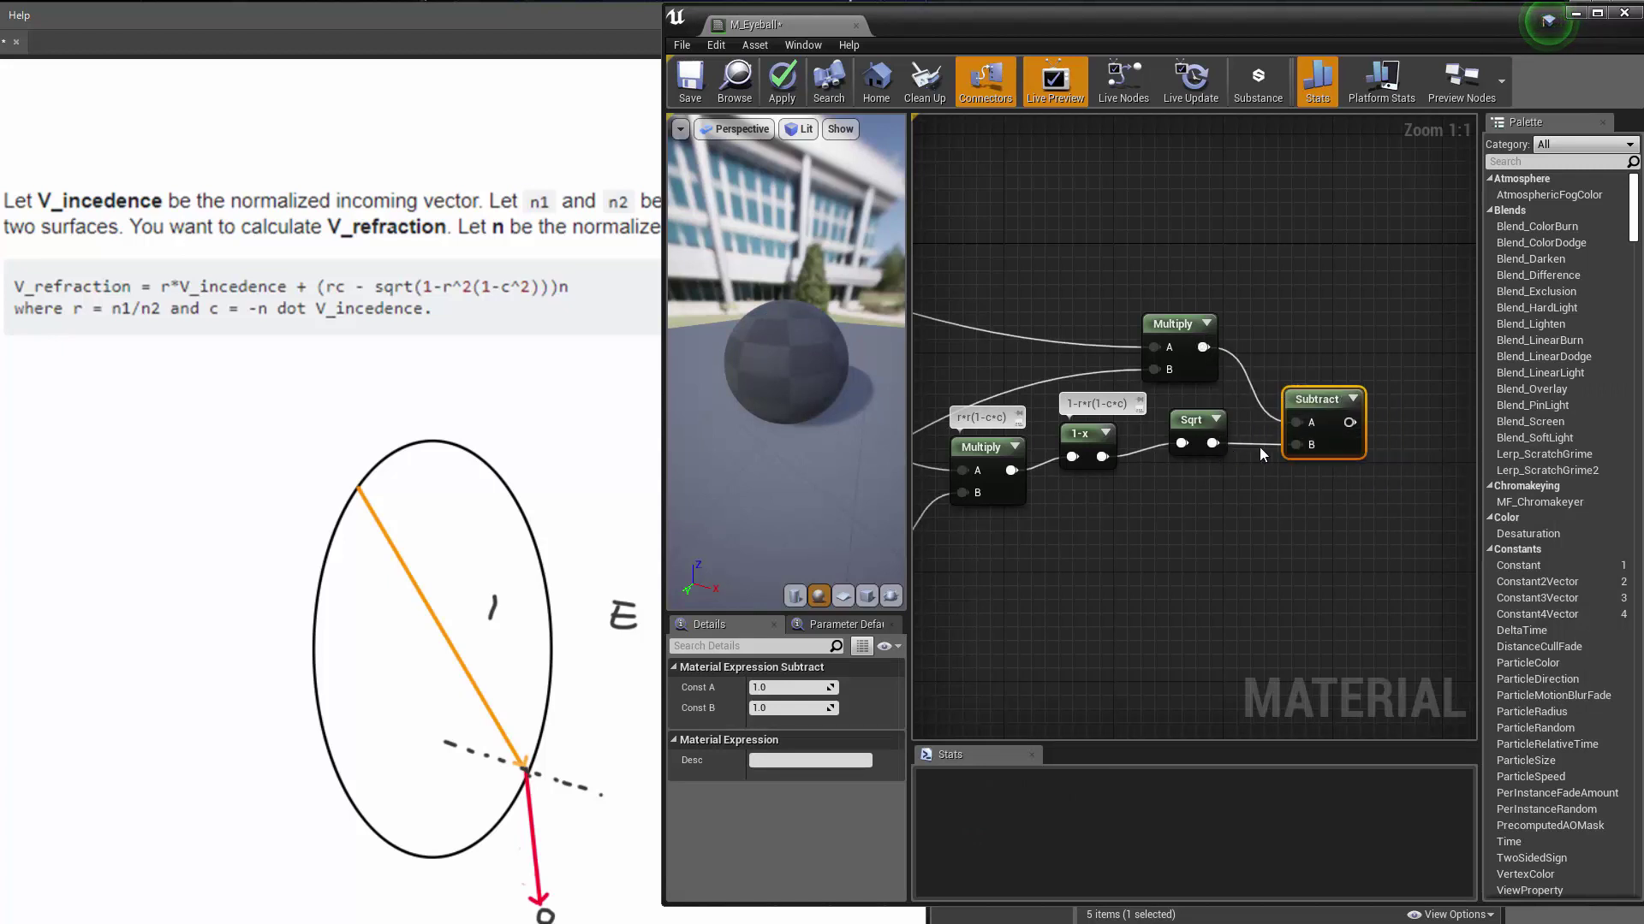
drag(1326, 411, 1308, 363)
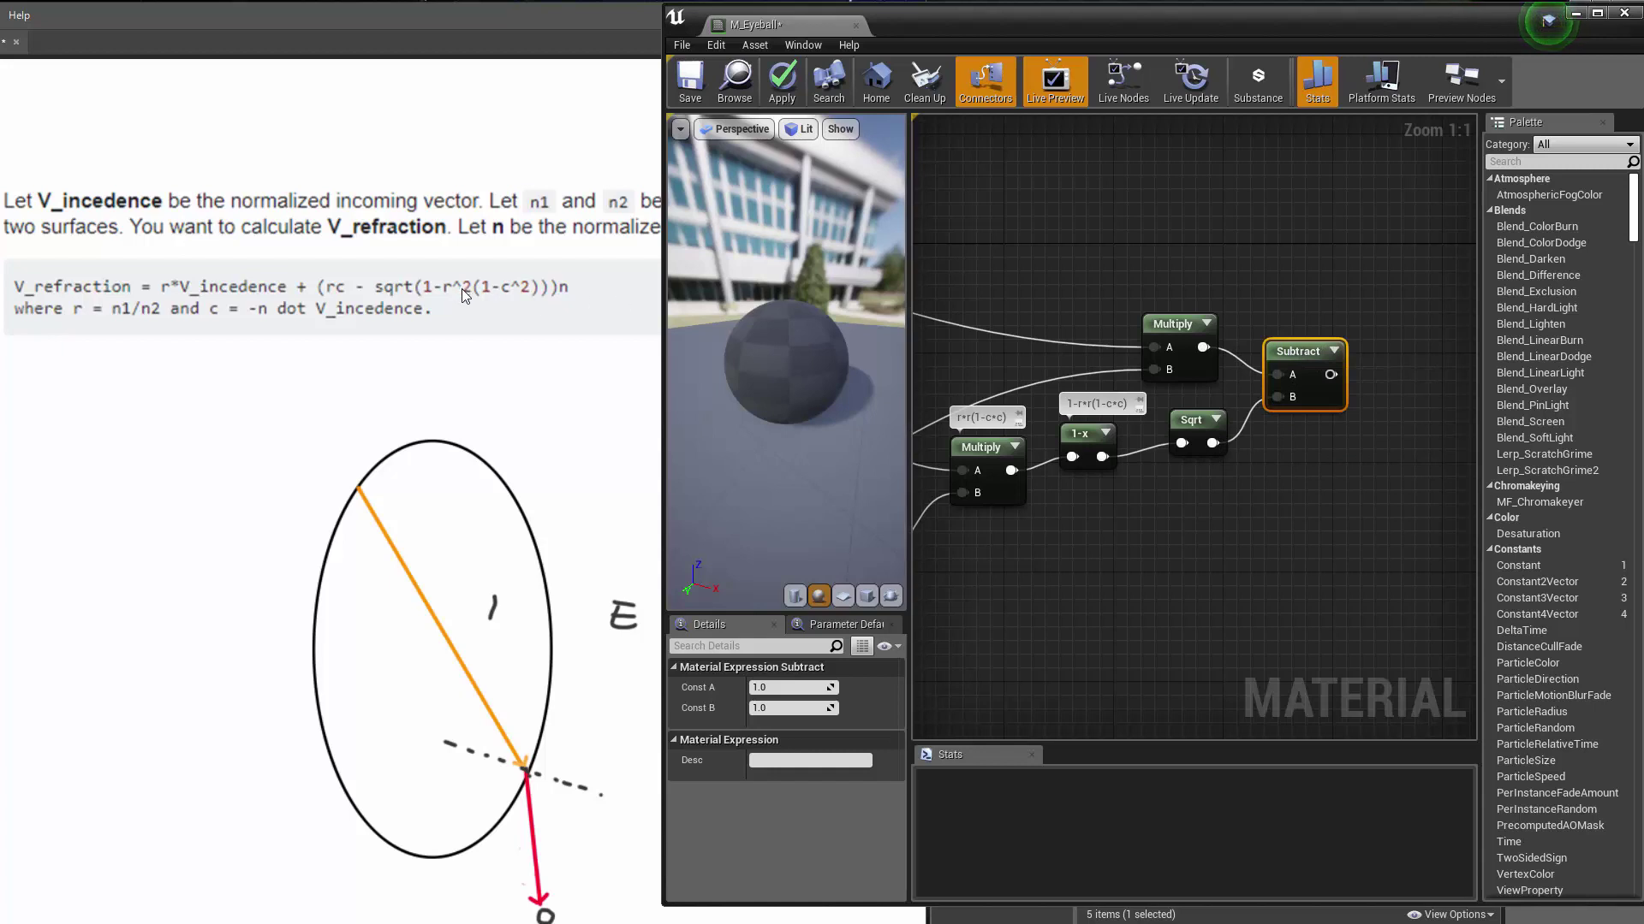
Step: Label the Multiply node feeding the Subtract node with the comment "r*c"
click(1164, 316)
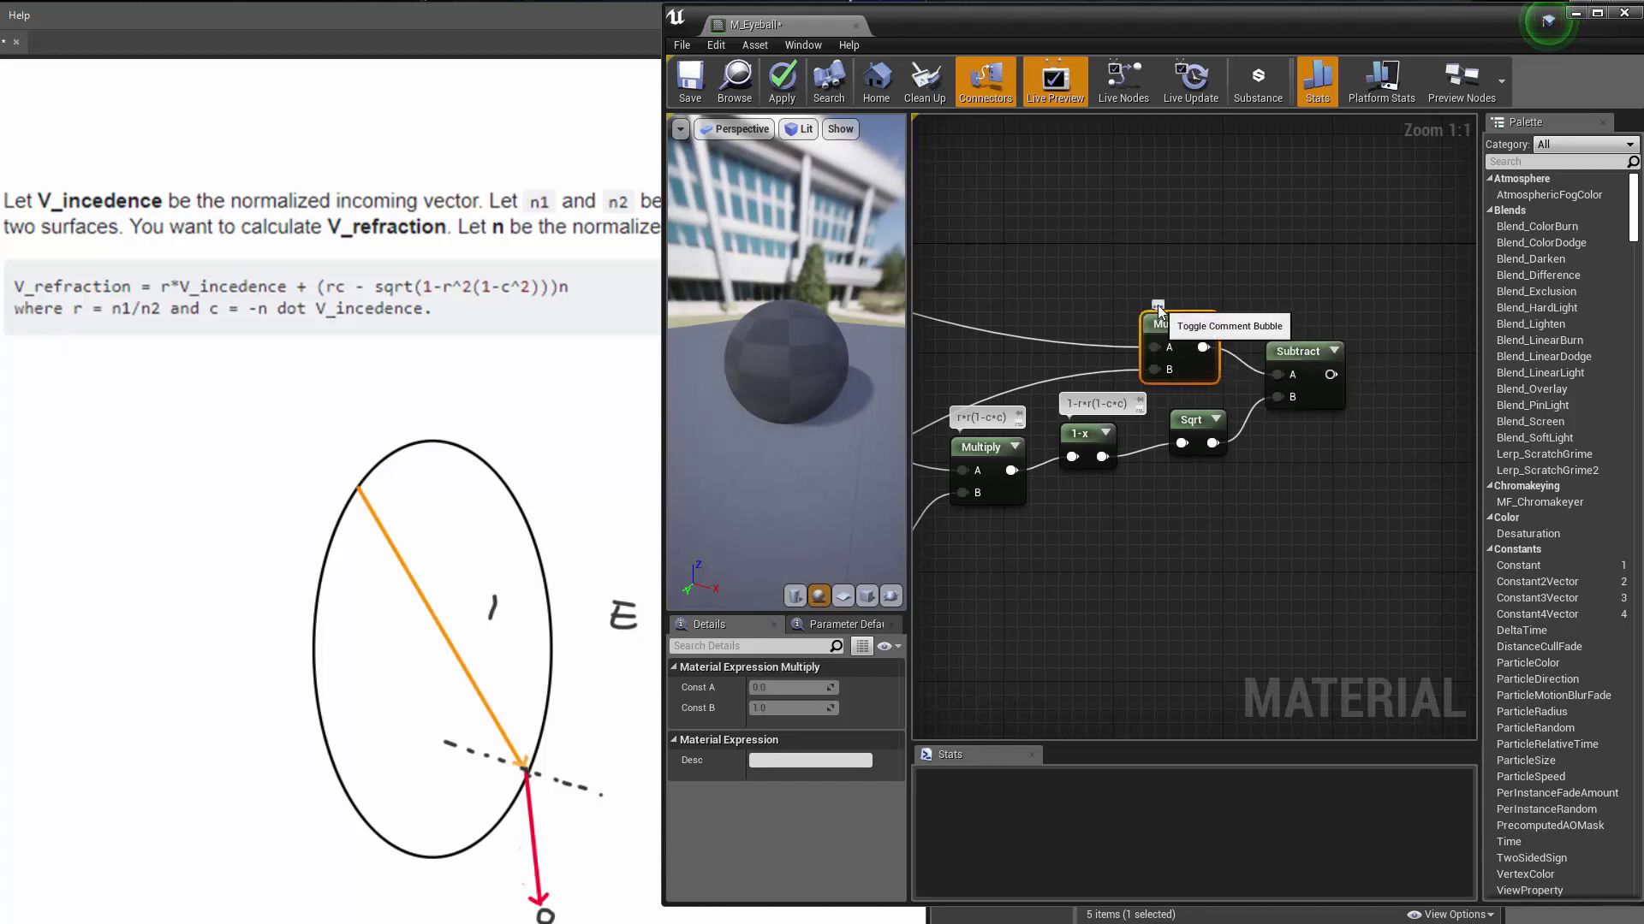
text(r)
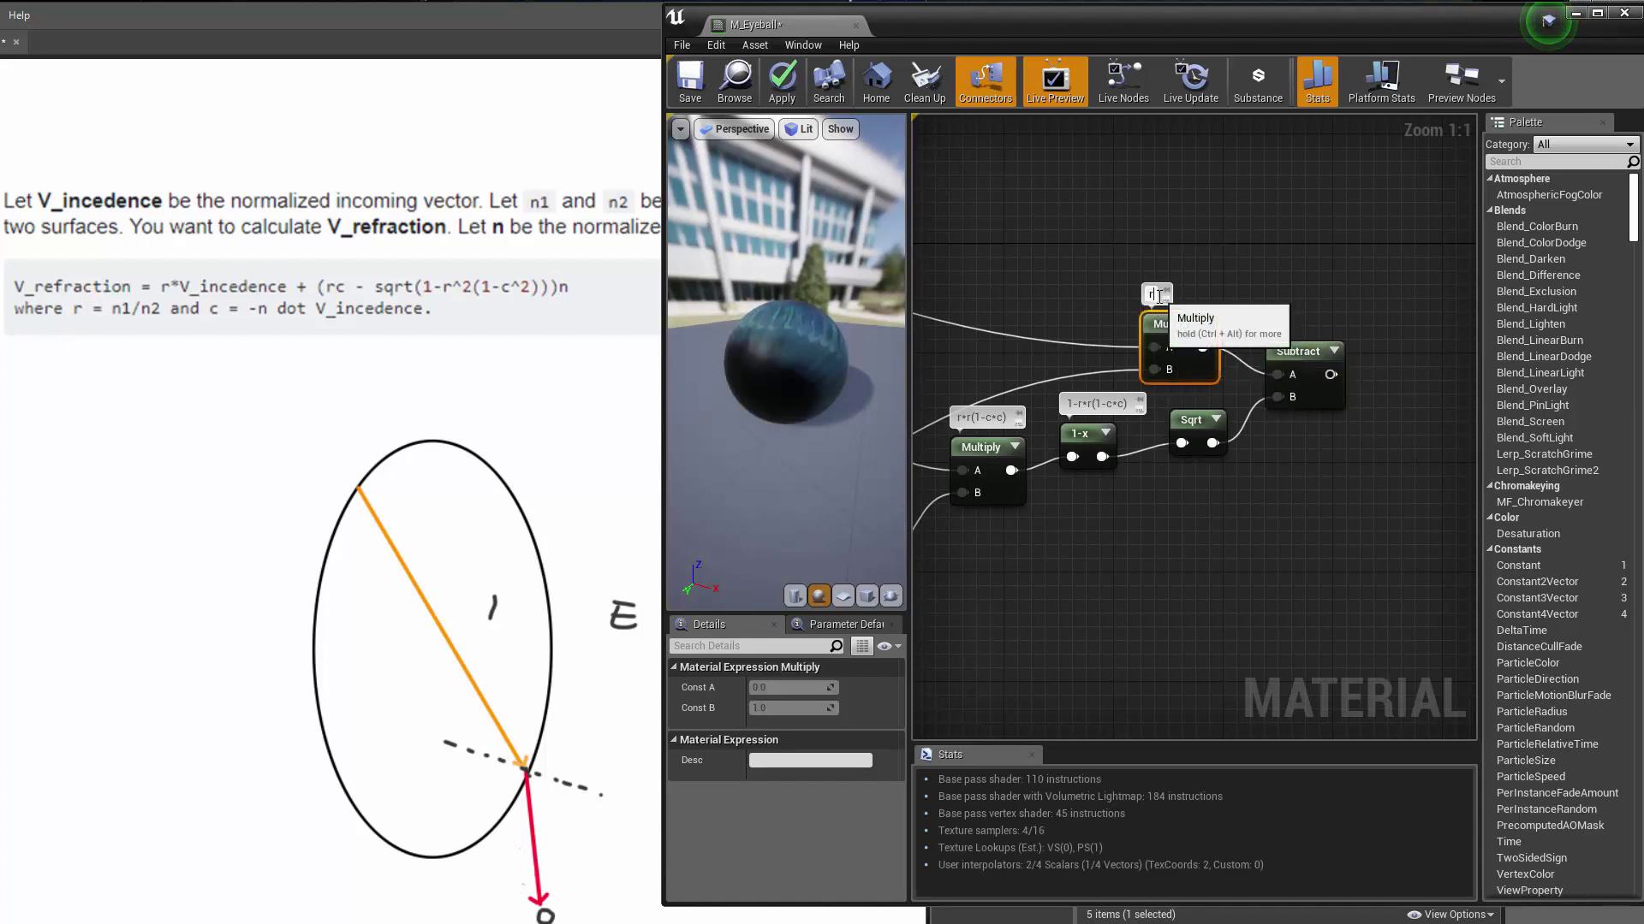
scroll(1070, 191, down, 2)
Step: Trace the r*c Multiply's inputs back to the Divide and Dot nodes and compare the node chain with the refraction formula
right_drag(1072, 194, 1251, 272)
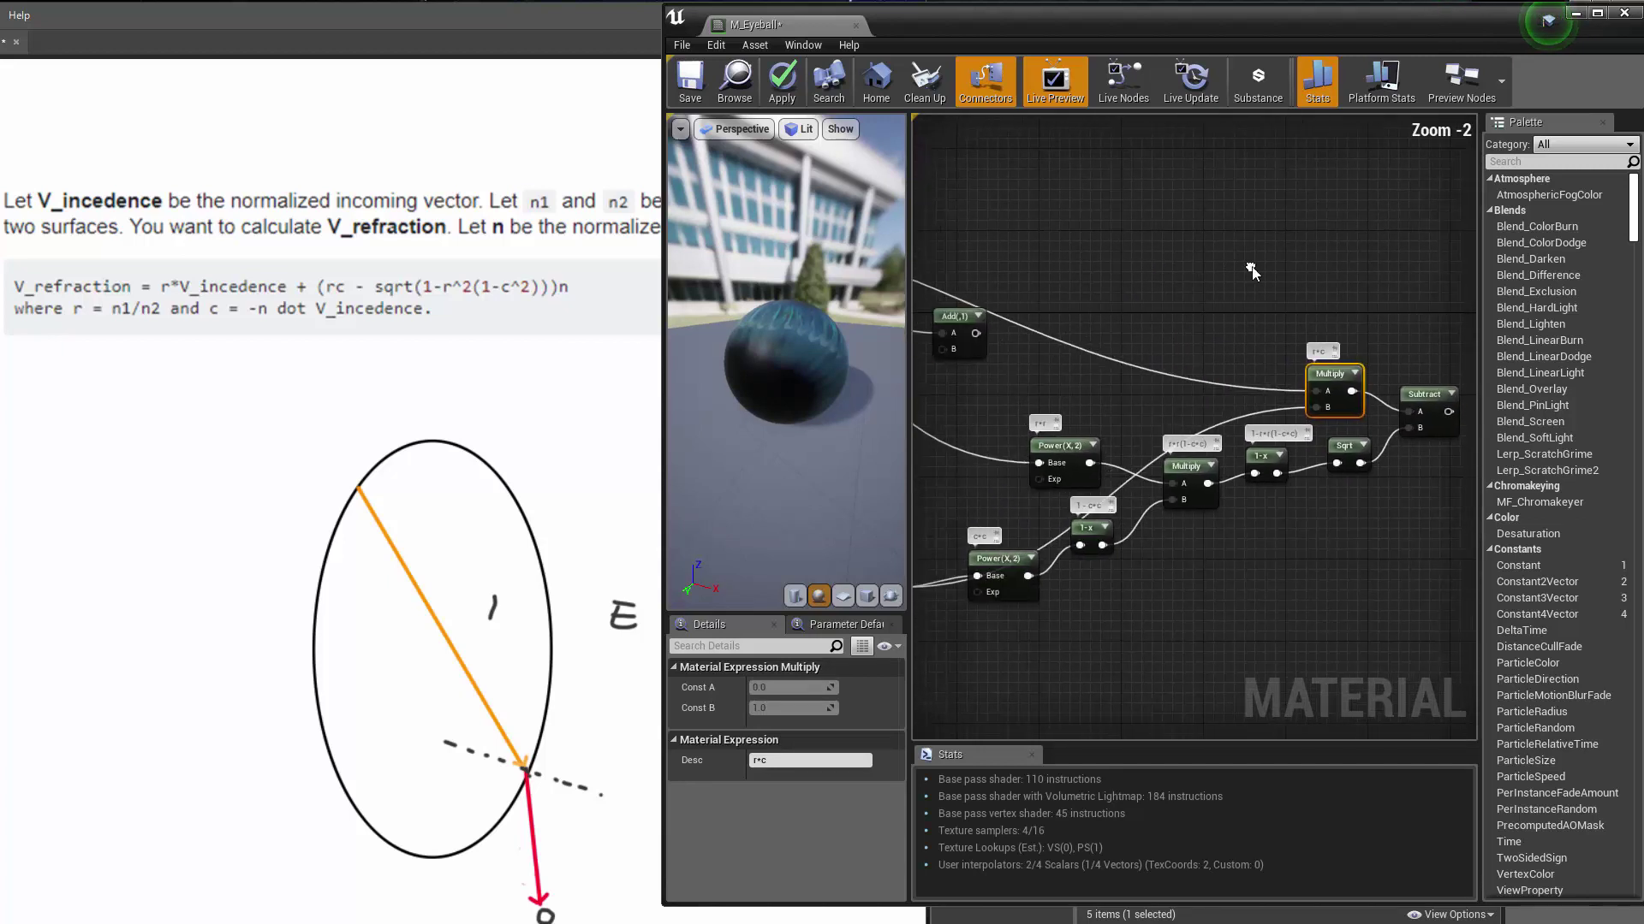
right_drag(1141, 341, 1423, 422)
right_drag(1014, 321, 1332, 335)
scroll(1332, 335, up, 2)
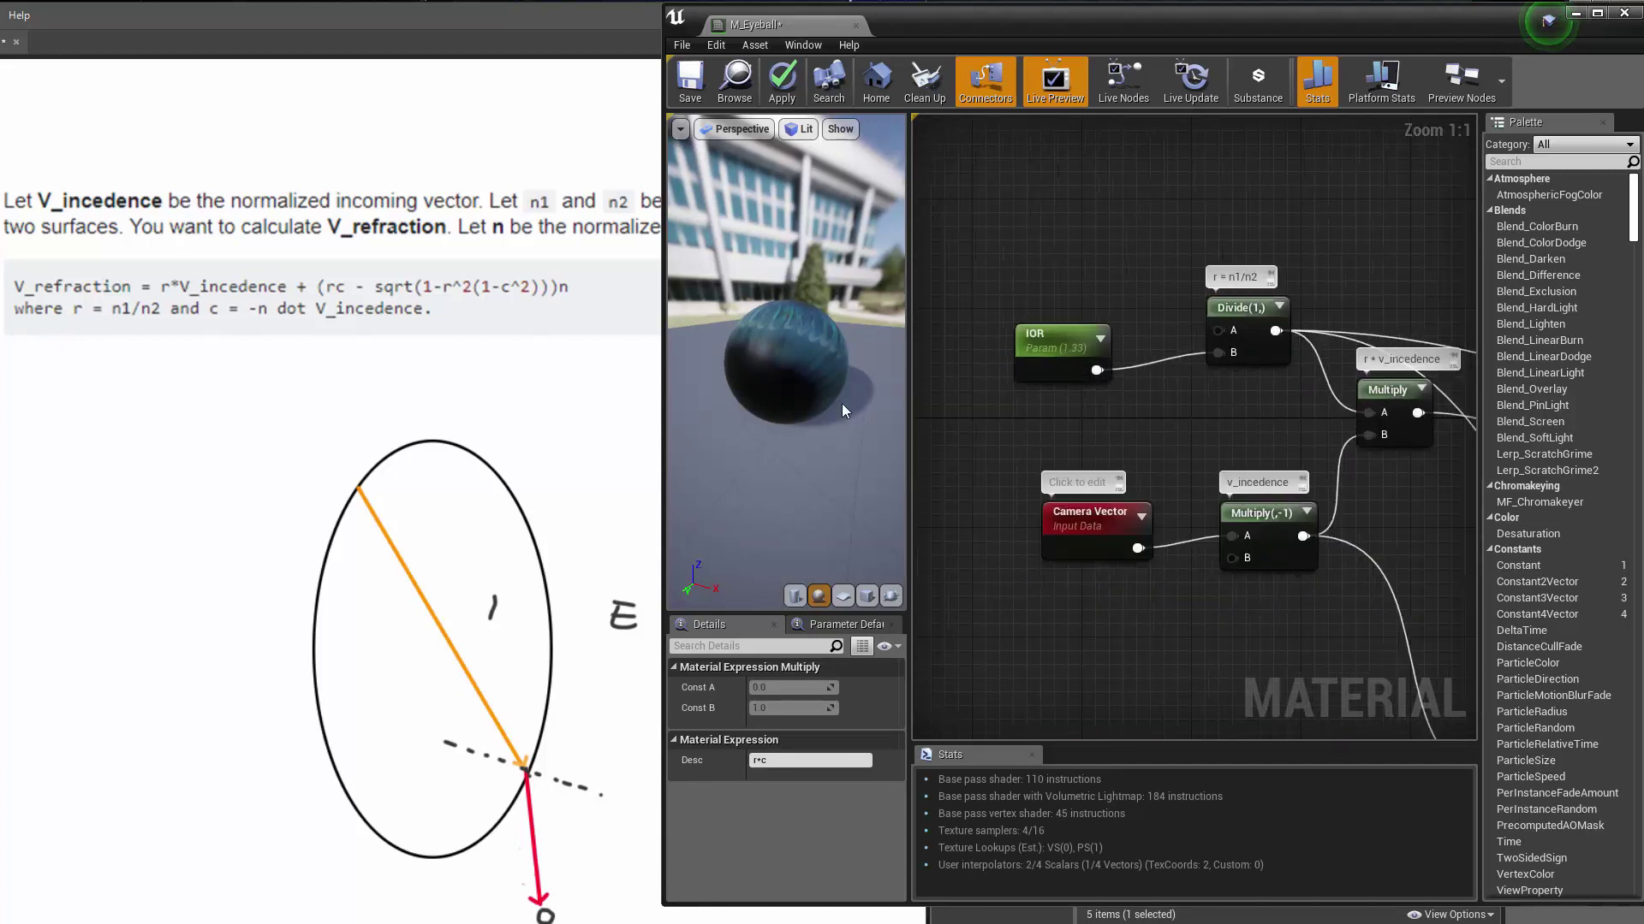
right_drag(1246, 506, 1068, 264)
right_drag(1184, 669, 1093, 578)
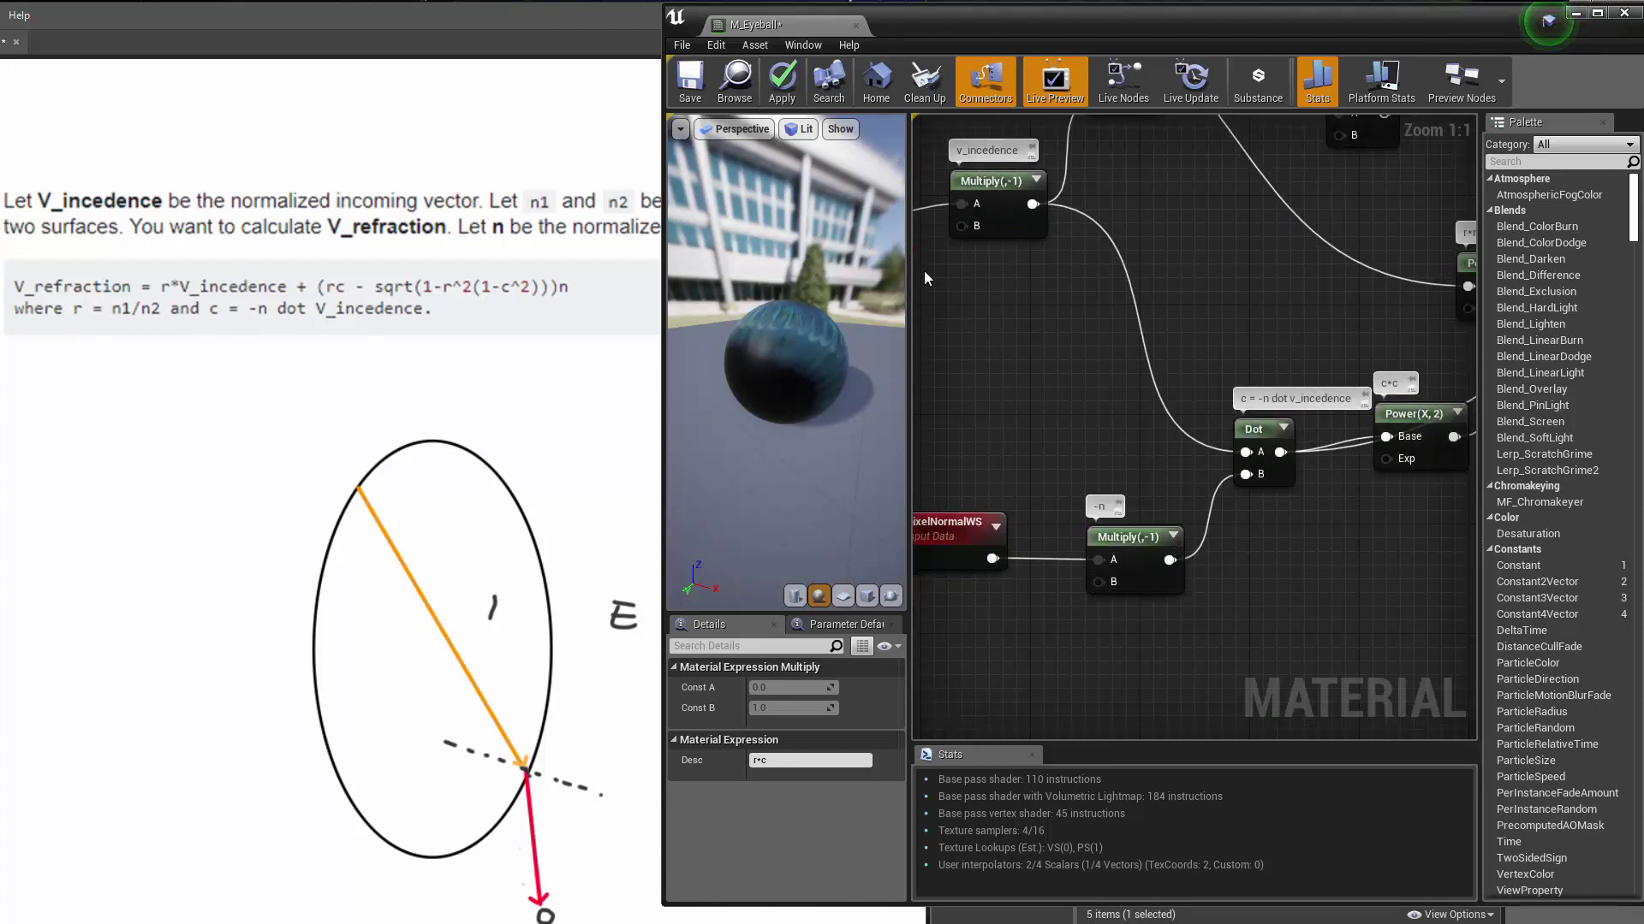
right_drag(920, 248, 1147, 392)
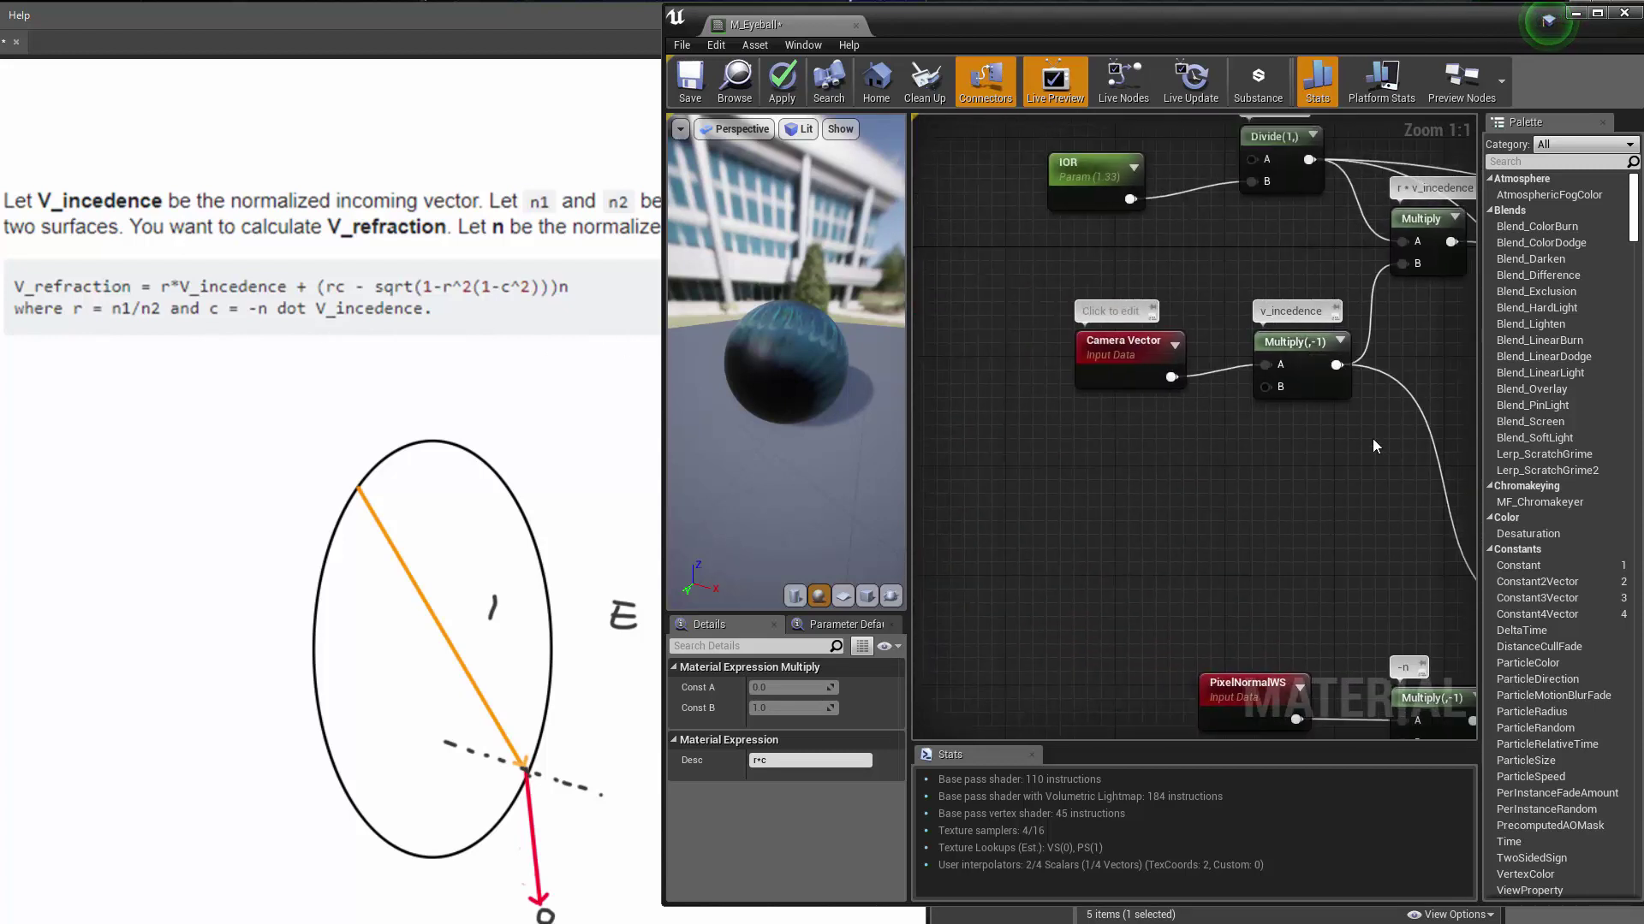
right_drag(1379, 471, 934, 397)
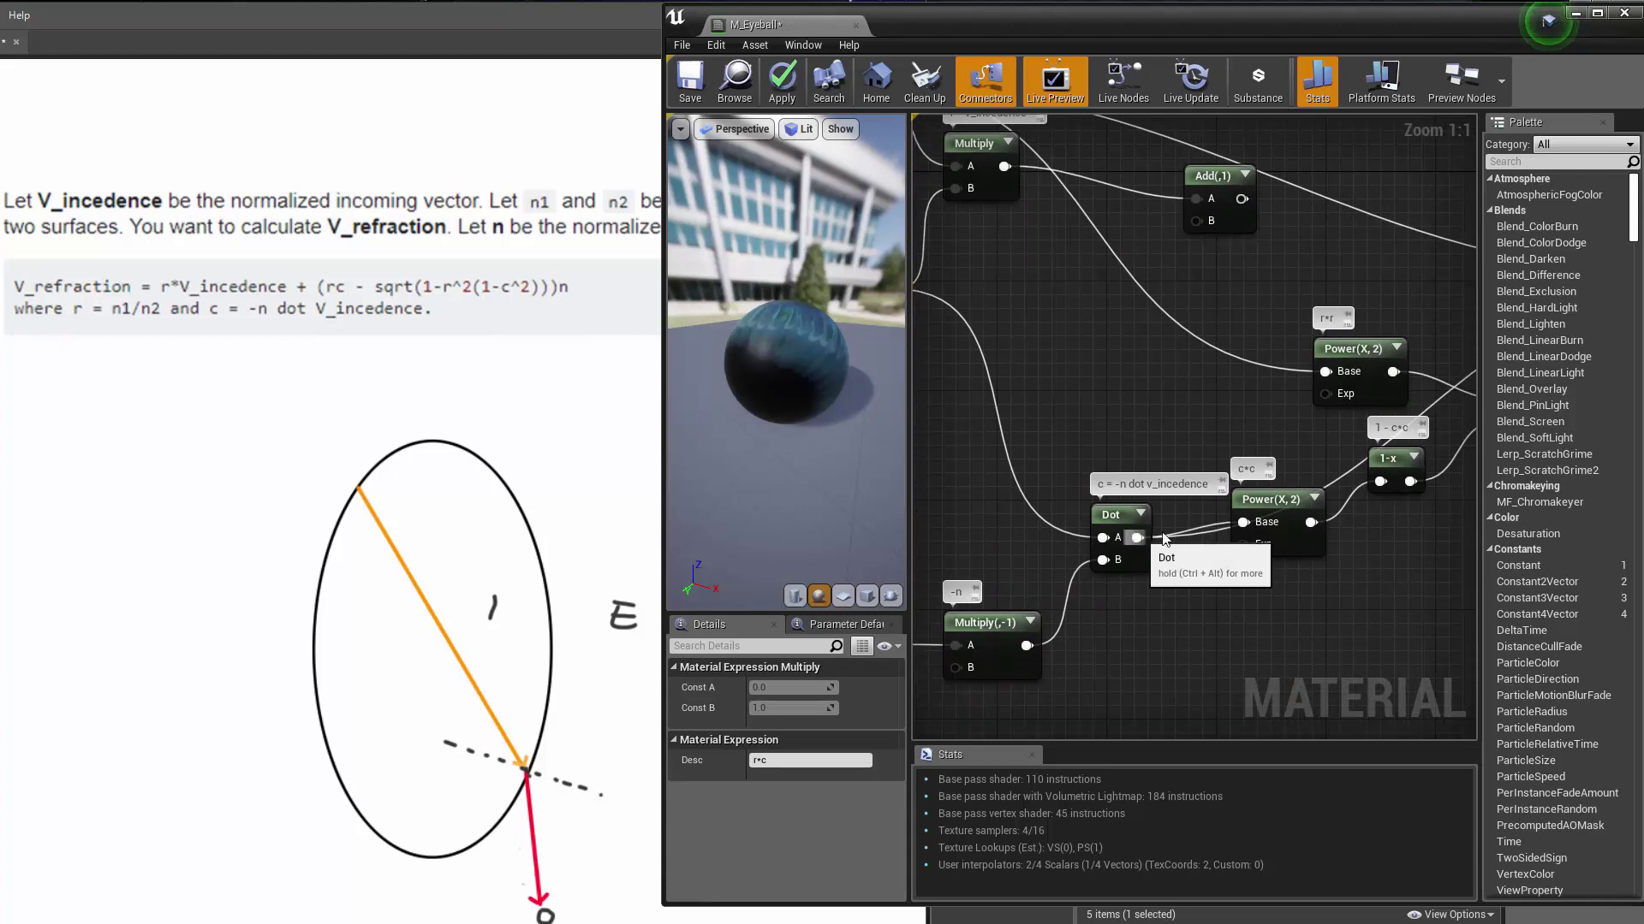
right_drag(1142, 535, 871, 590)
right_drag(1394, 352, 1015, 368)
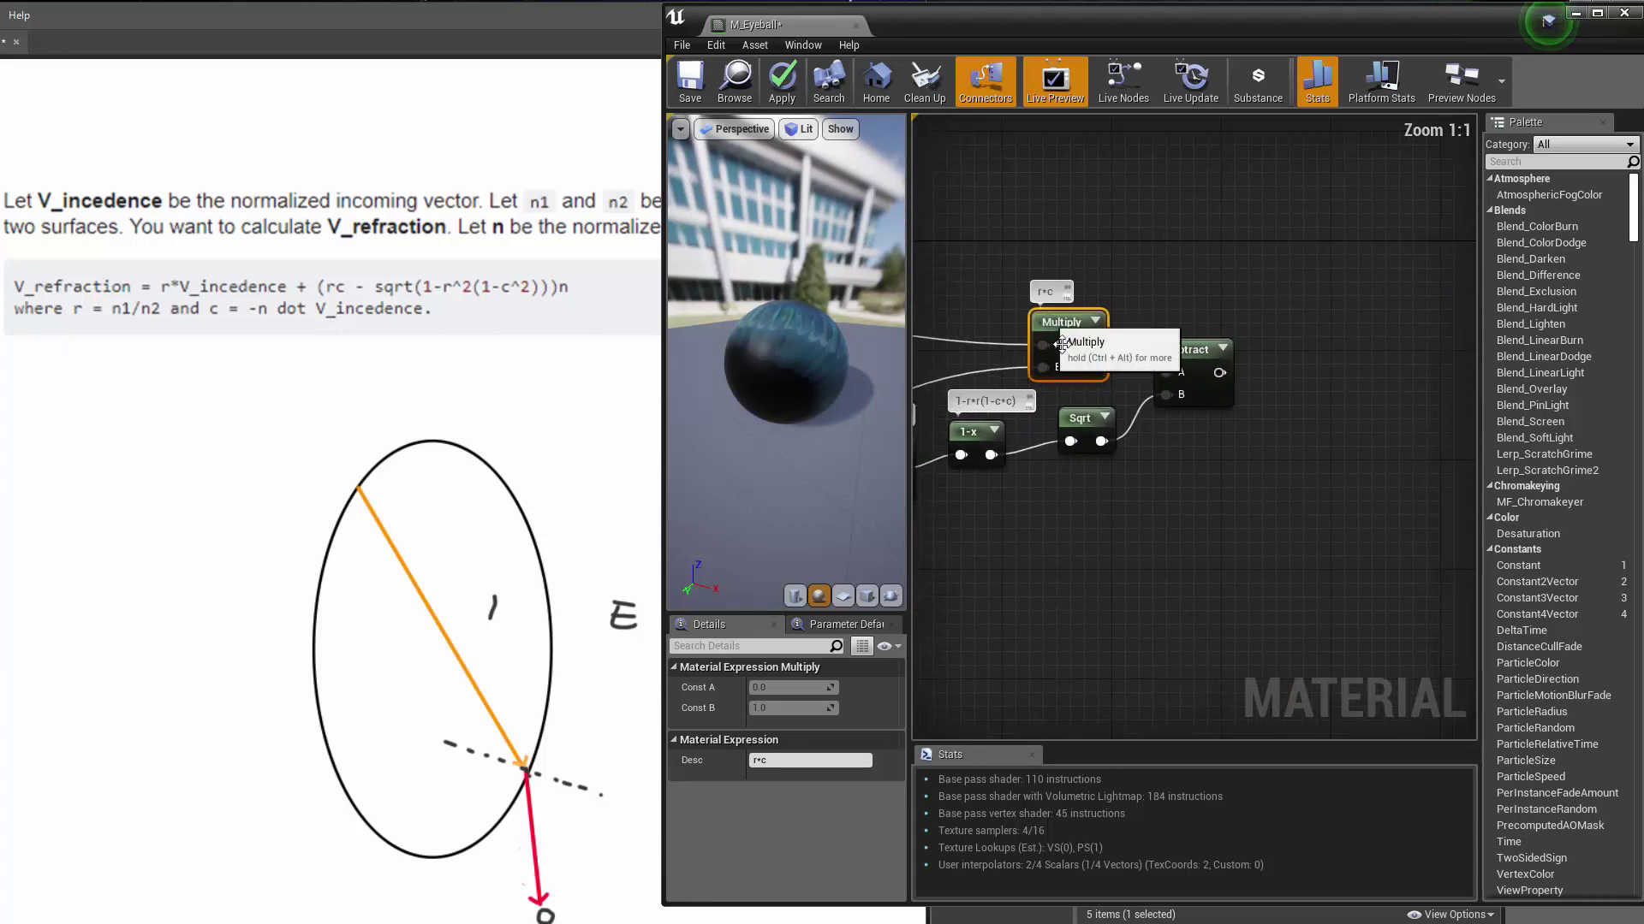
click(1084, 415)
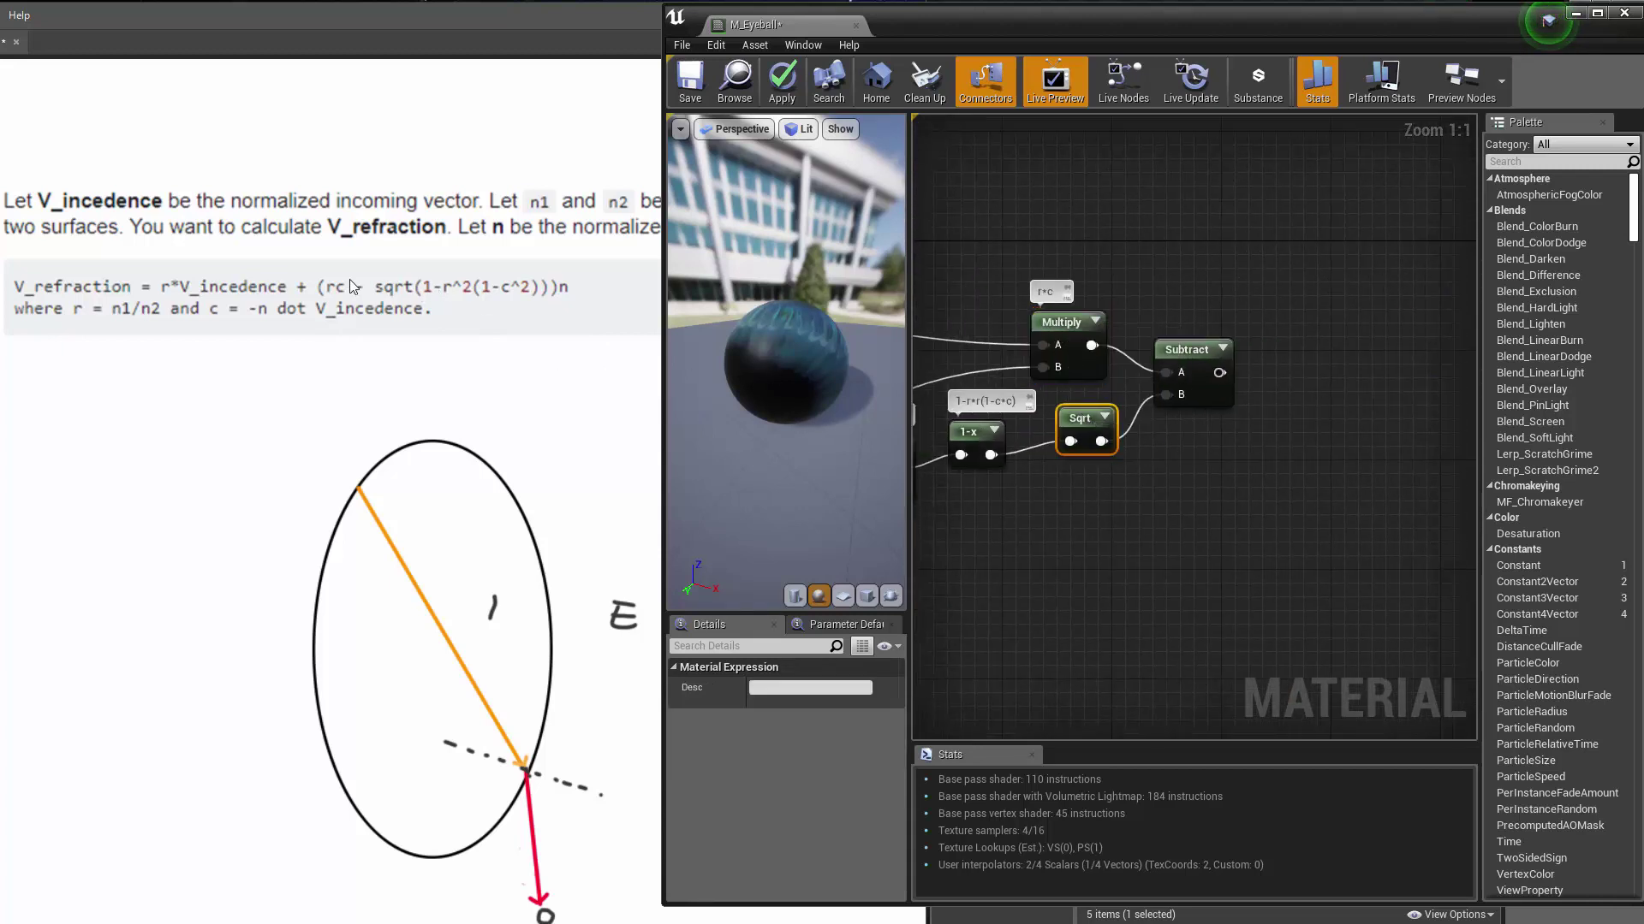
Step: Move the PixelNormalWS node down so it sits below the -n Multiply node
scroll(1122, 454, down, 5)
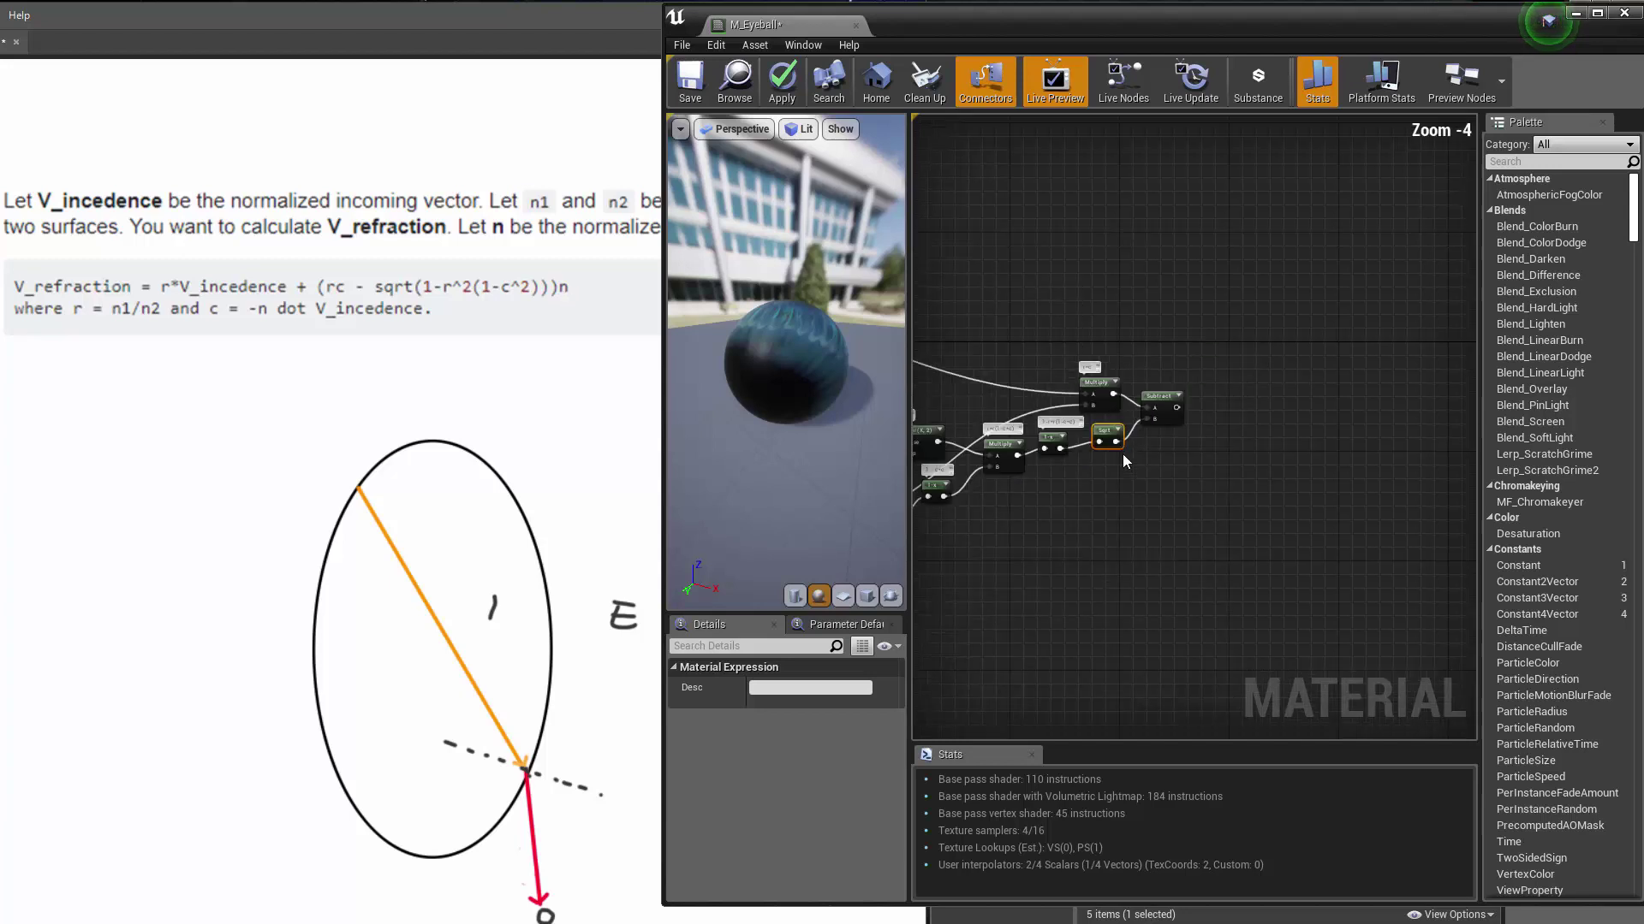
scroll(1216, 563, up, 5)
right_drag(1355, 597, 1261, 541)
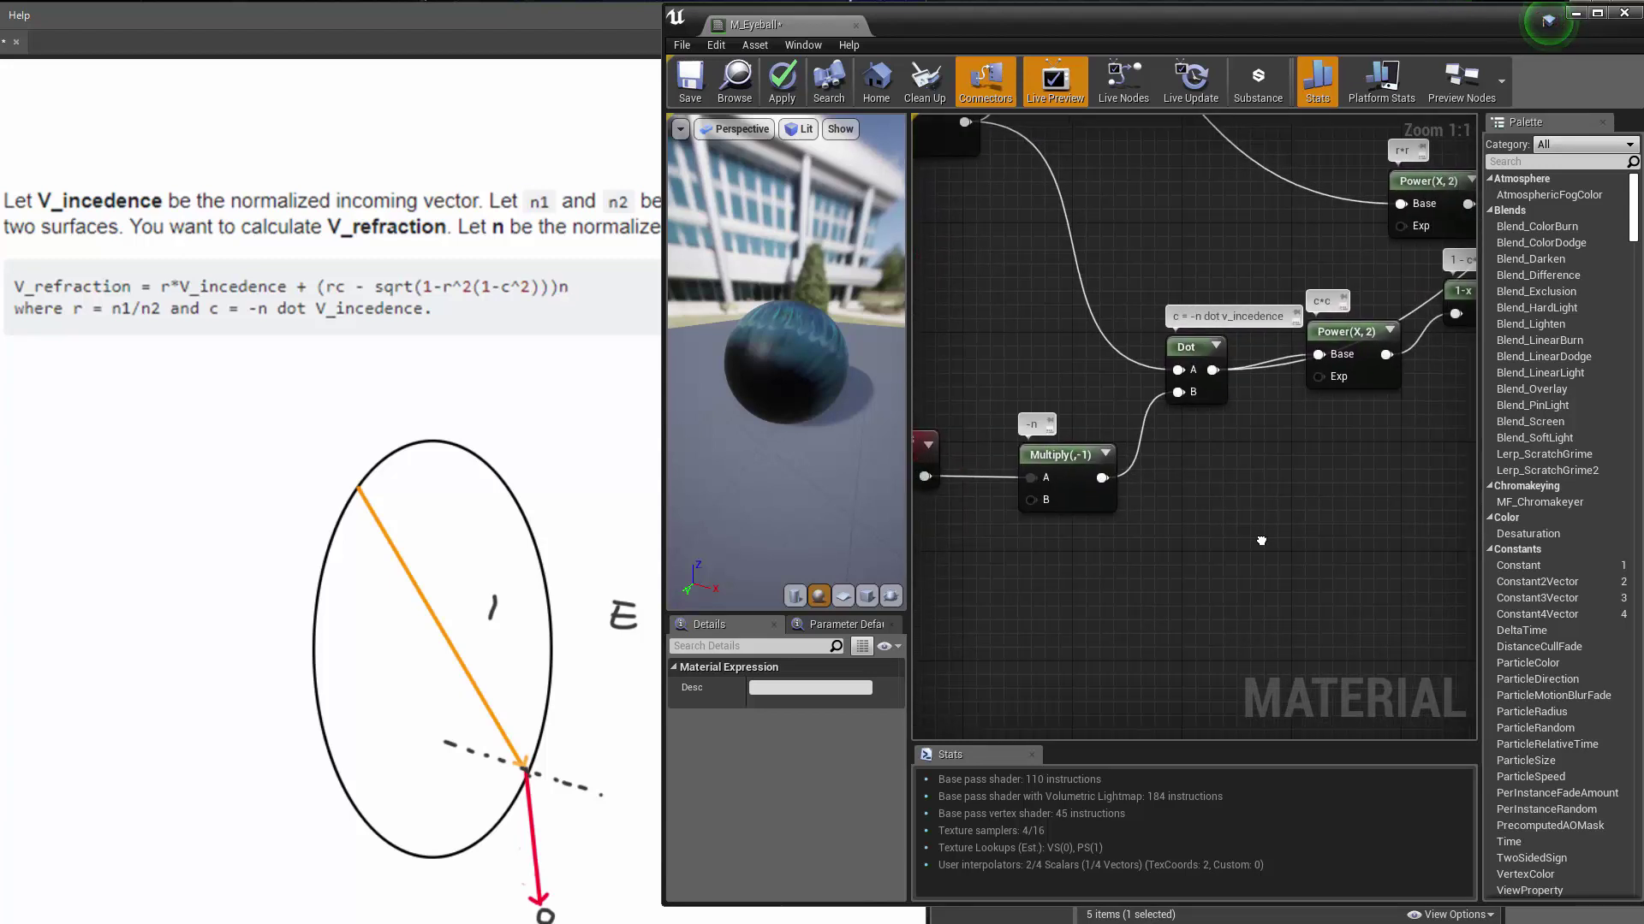
scroll(1231, 517, down, 3)
drag(990, 474, 997, 531)
scroll(1015, 538, up, 2)
Step: Add a Multiply node below the c*c Power node and connect the PixelNormalWS output to its B input
click(1231, 562)
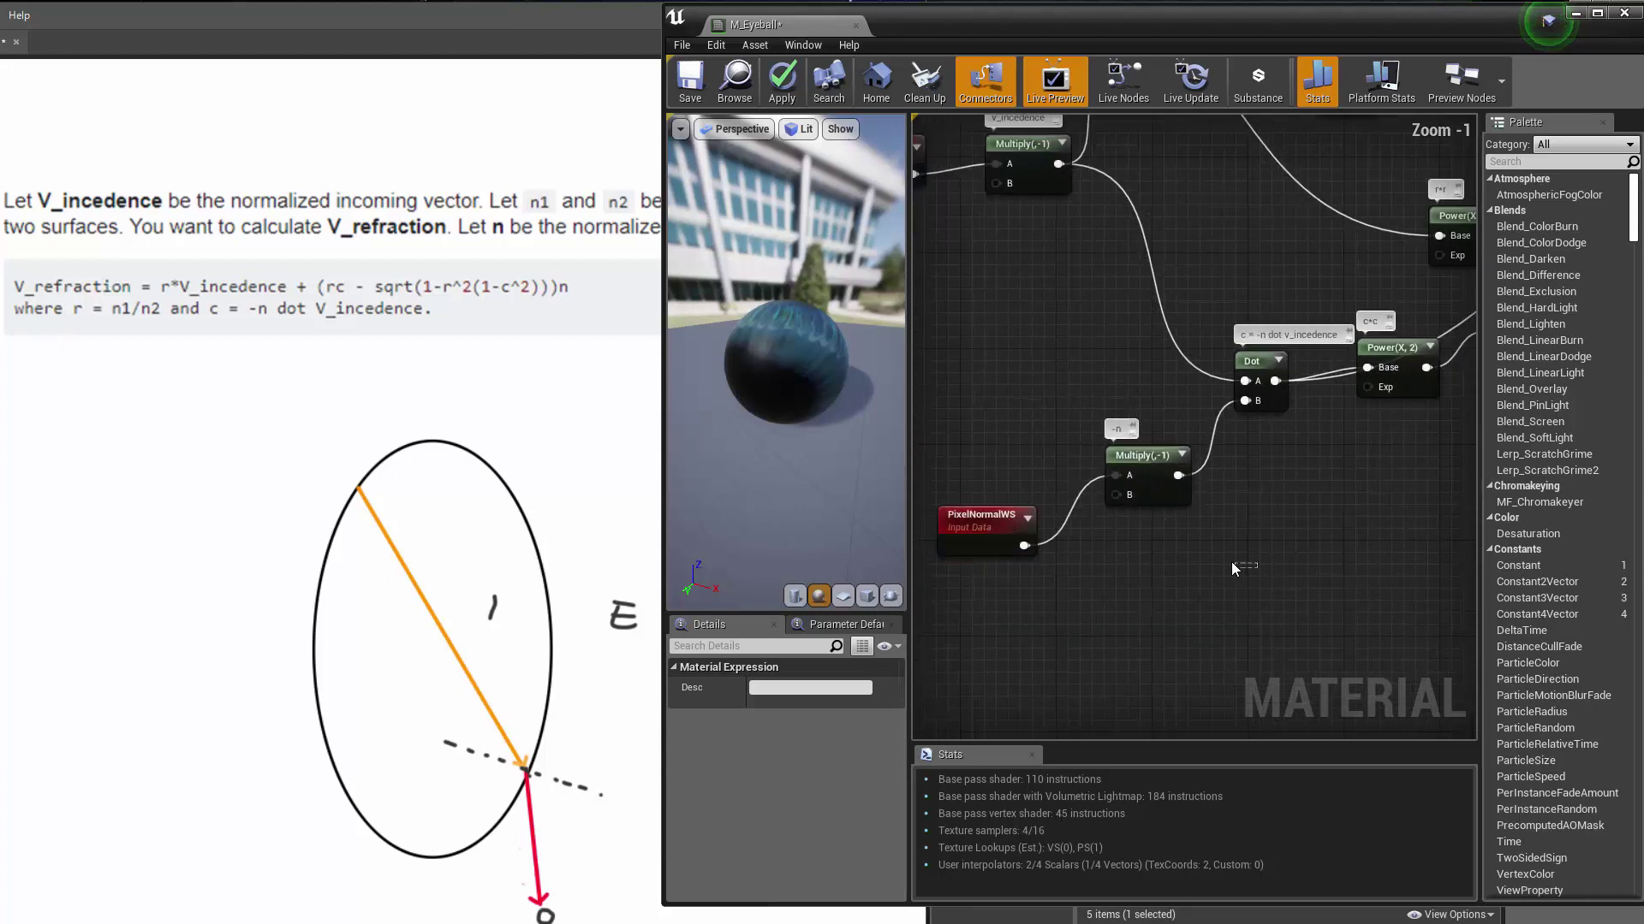
right_drag(1331, 570, 1250, 547)
click(1277, 505)
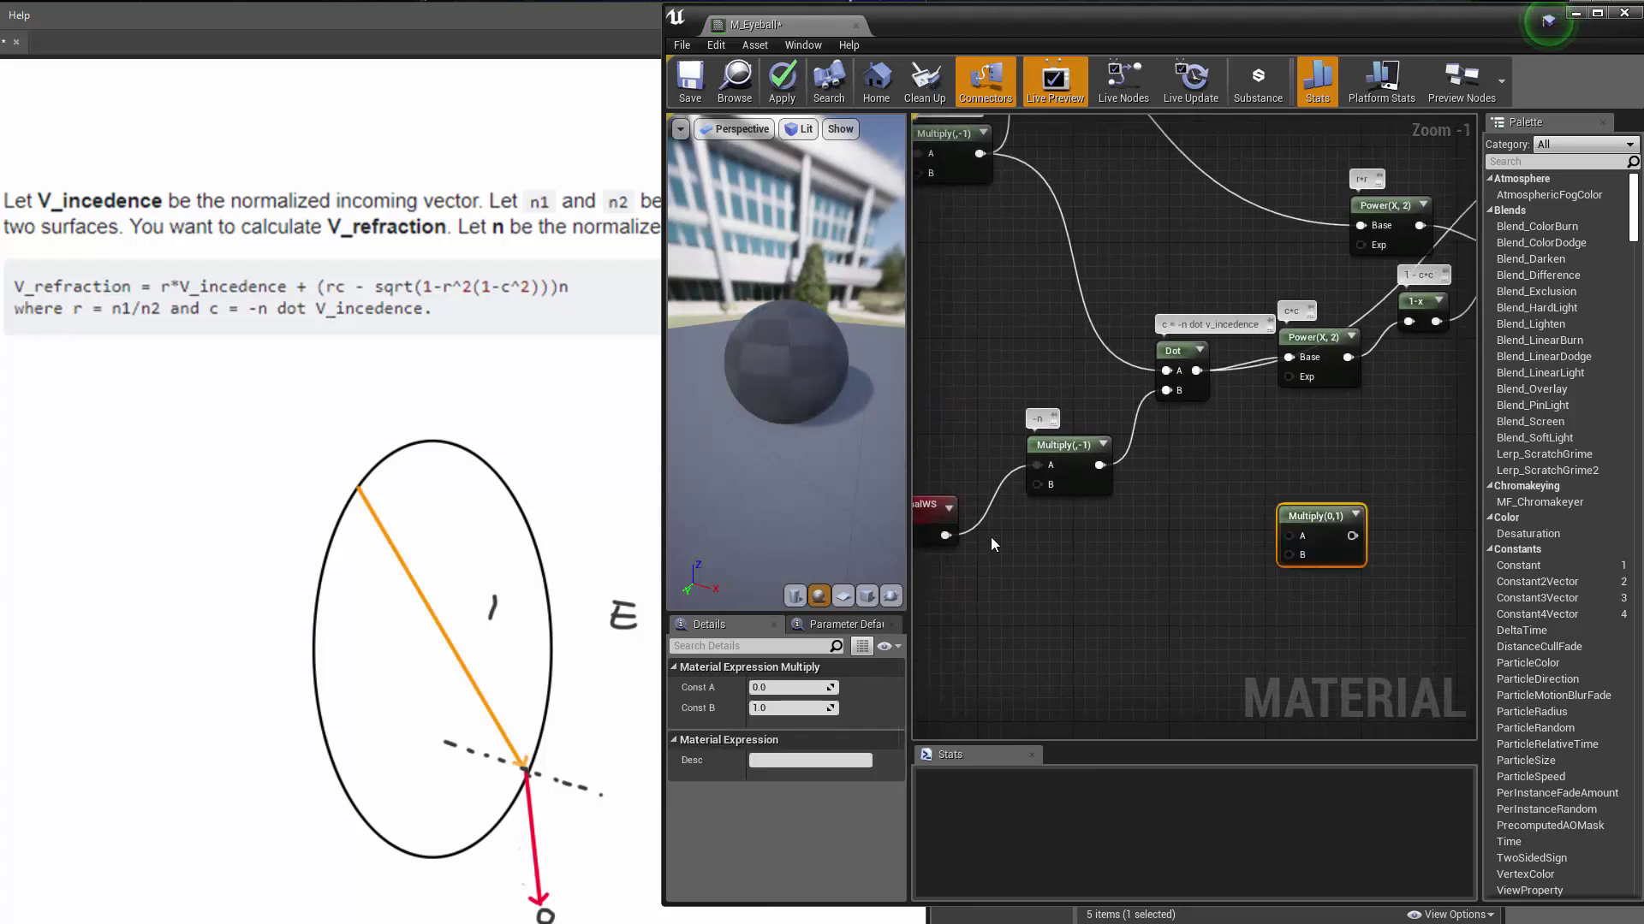
drag(945, 535, 1289, 554)
Step: Move the normal's Multiply node beyond the Subtract node and connect the Subtract output to its A input
right_drag(1283, 451, 936, 467)
scroll(937, 467, down, 4)
scroll(948, 501, up, 2)
drag(949, 502, 1395, 384)
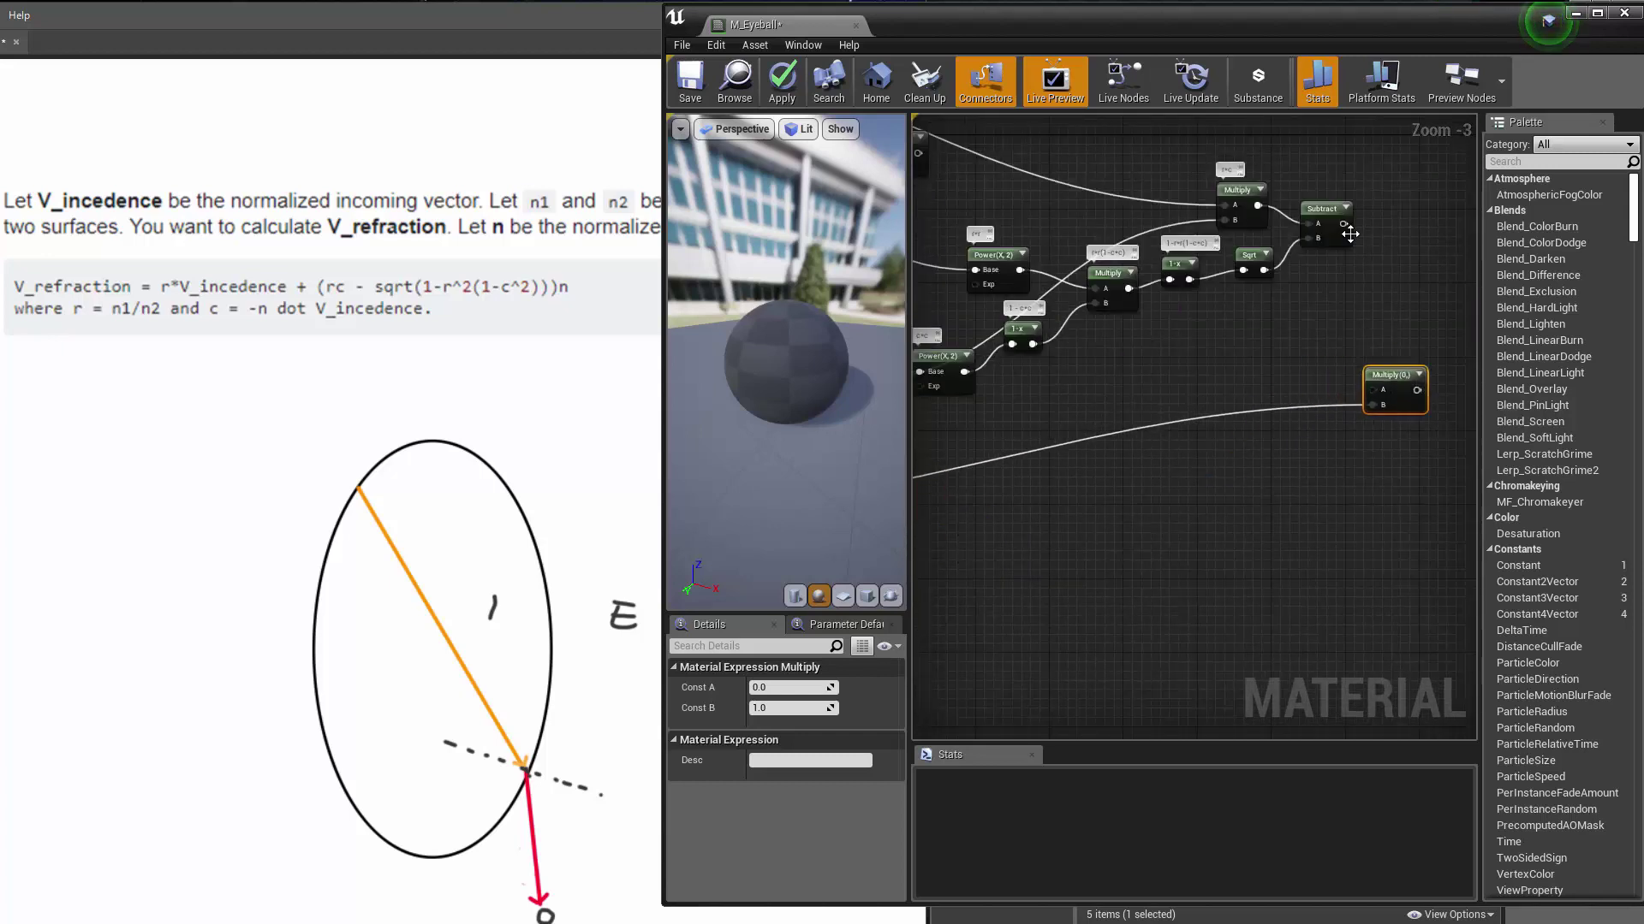
right_drag(1350, 232, 1100, 289)
drag(1093, 280, 1176, 482)
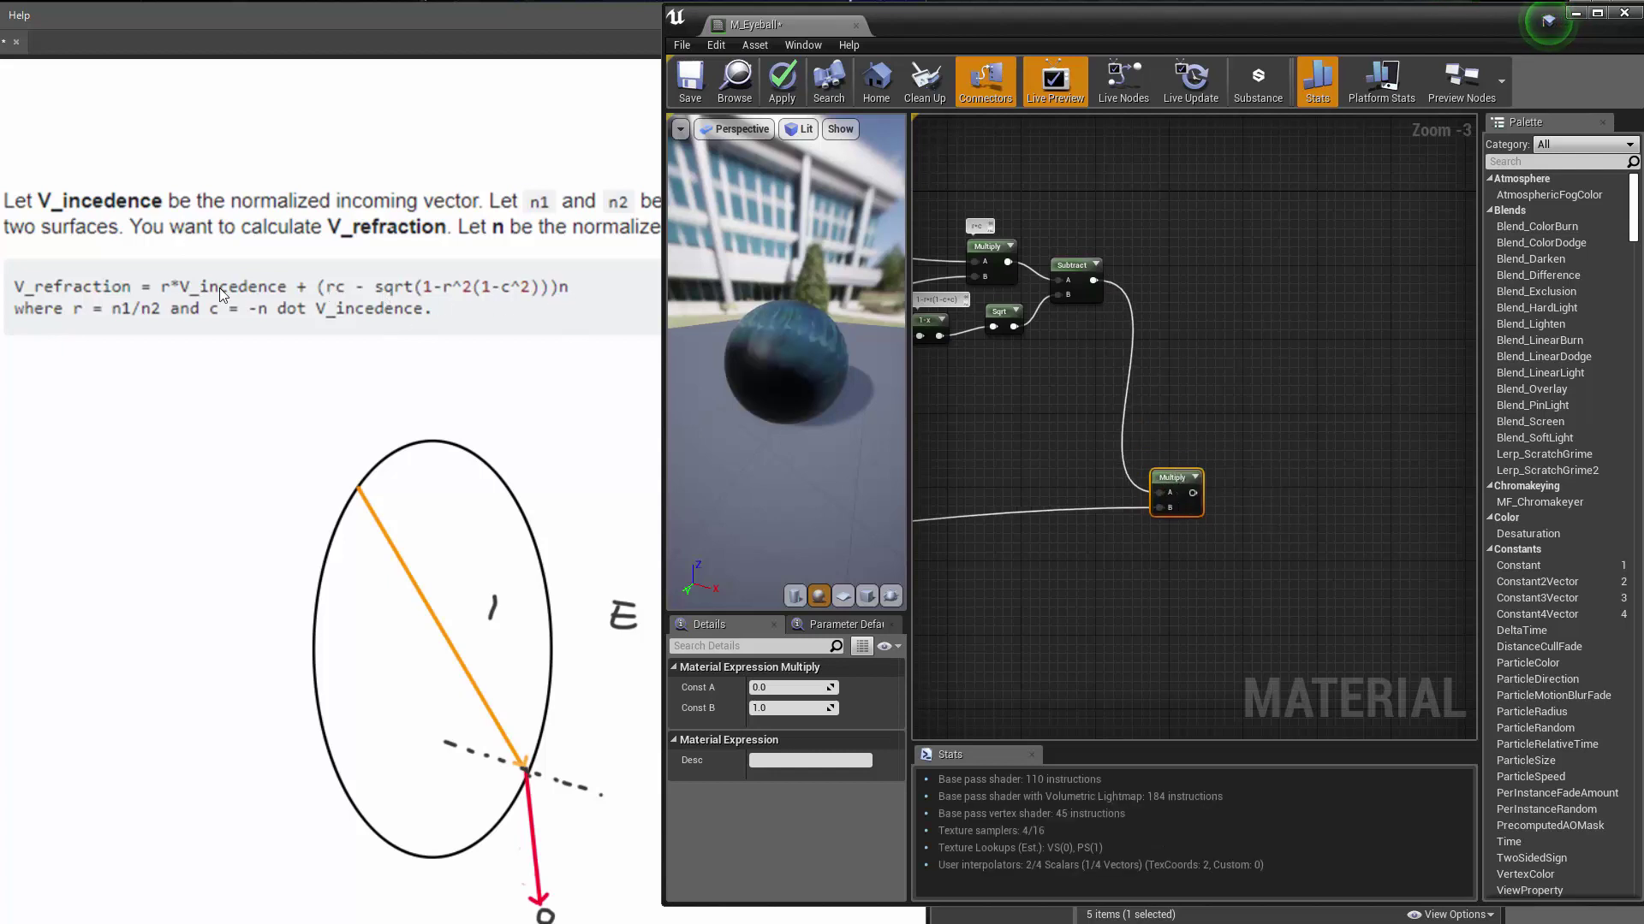
Step: Move the Add node to the end of the graph past Subtract and connect the final Multiply output to its B input
scroll(992, 310, down, 3)
right_drag(1006, 327, 1227, 405)
scroll(1046, 346, up, 6)
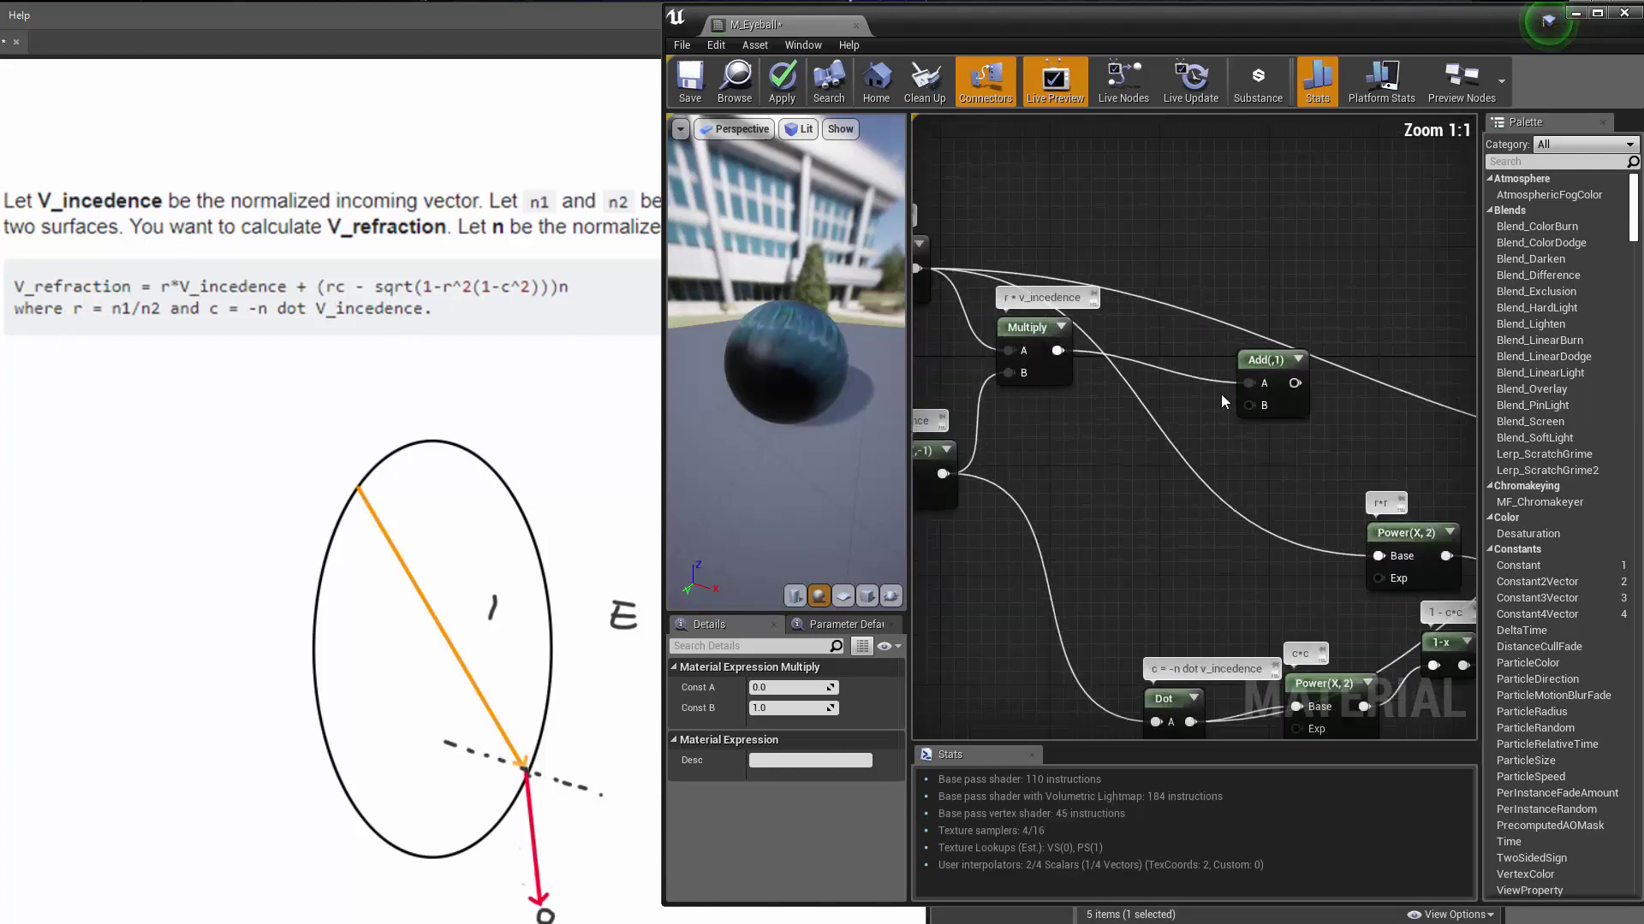
scroll(1058, 350, down, 5)
drag(1055, 311, 1455, 289)
scroll(1335, 304, up, 3)
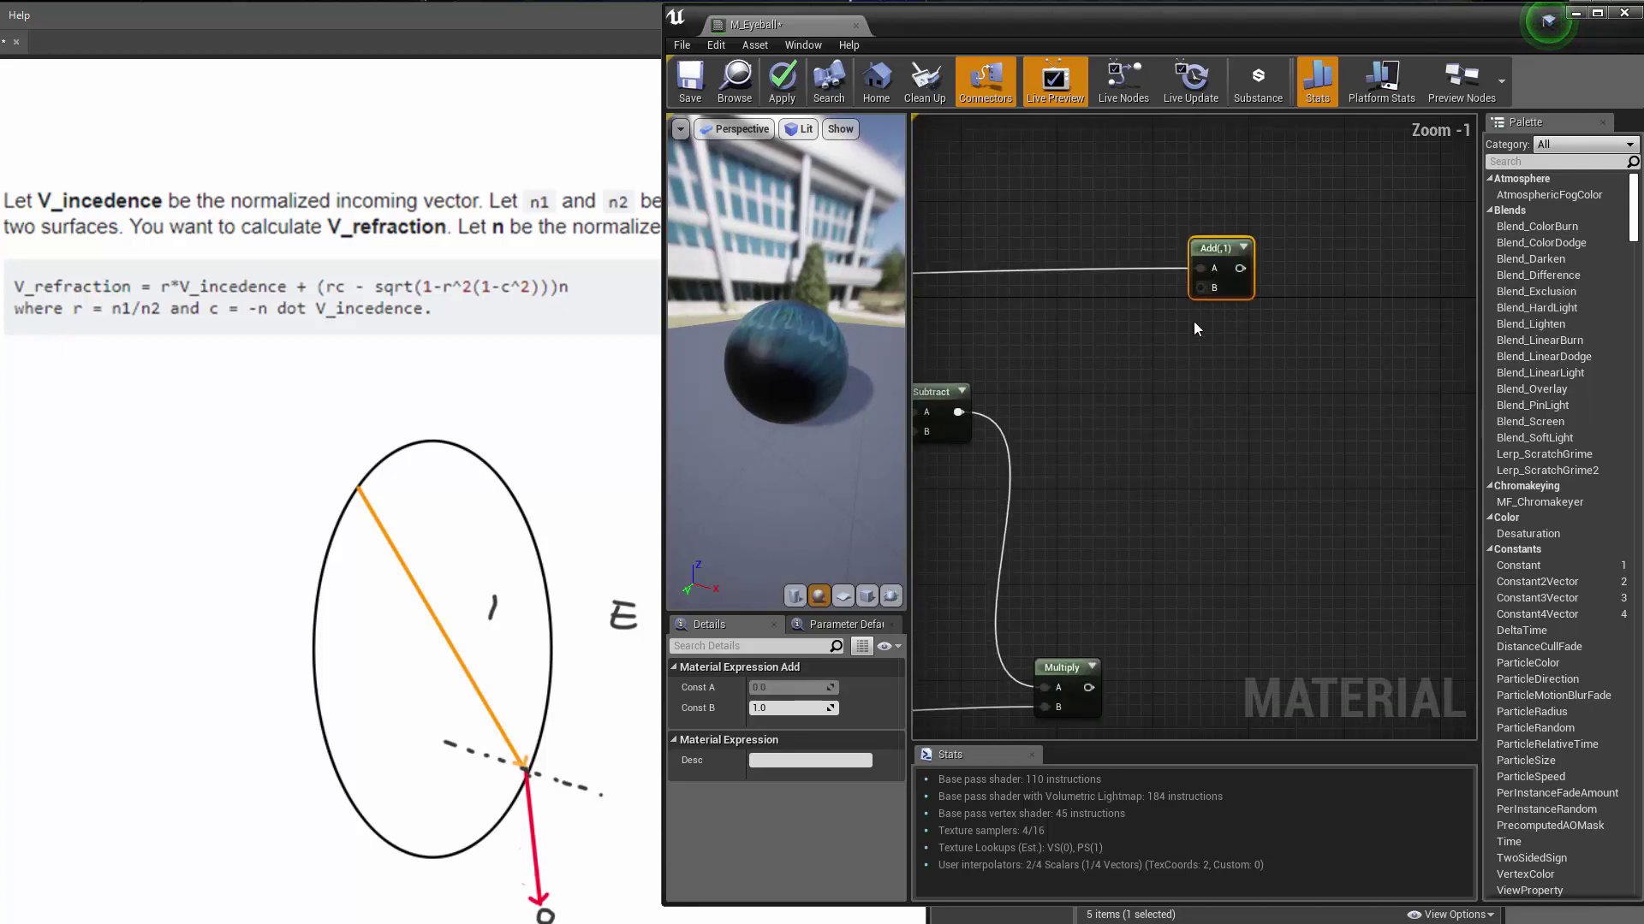
drag(1214, 287, 1088, 686)
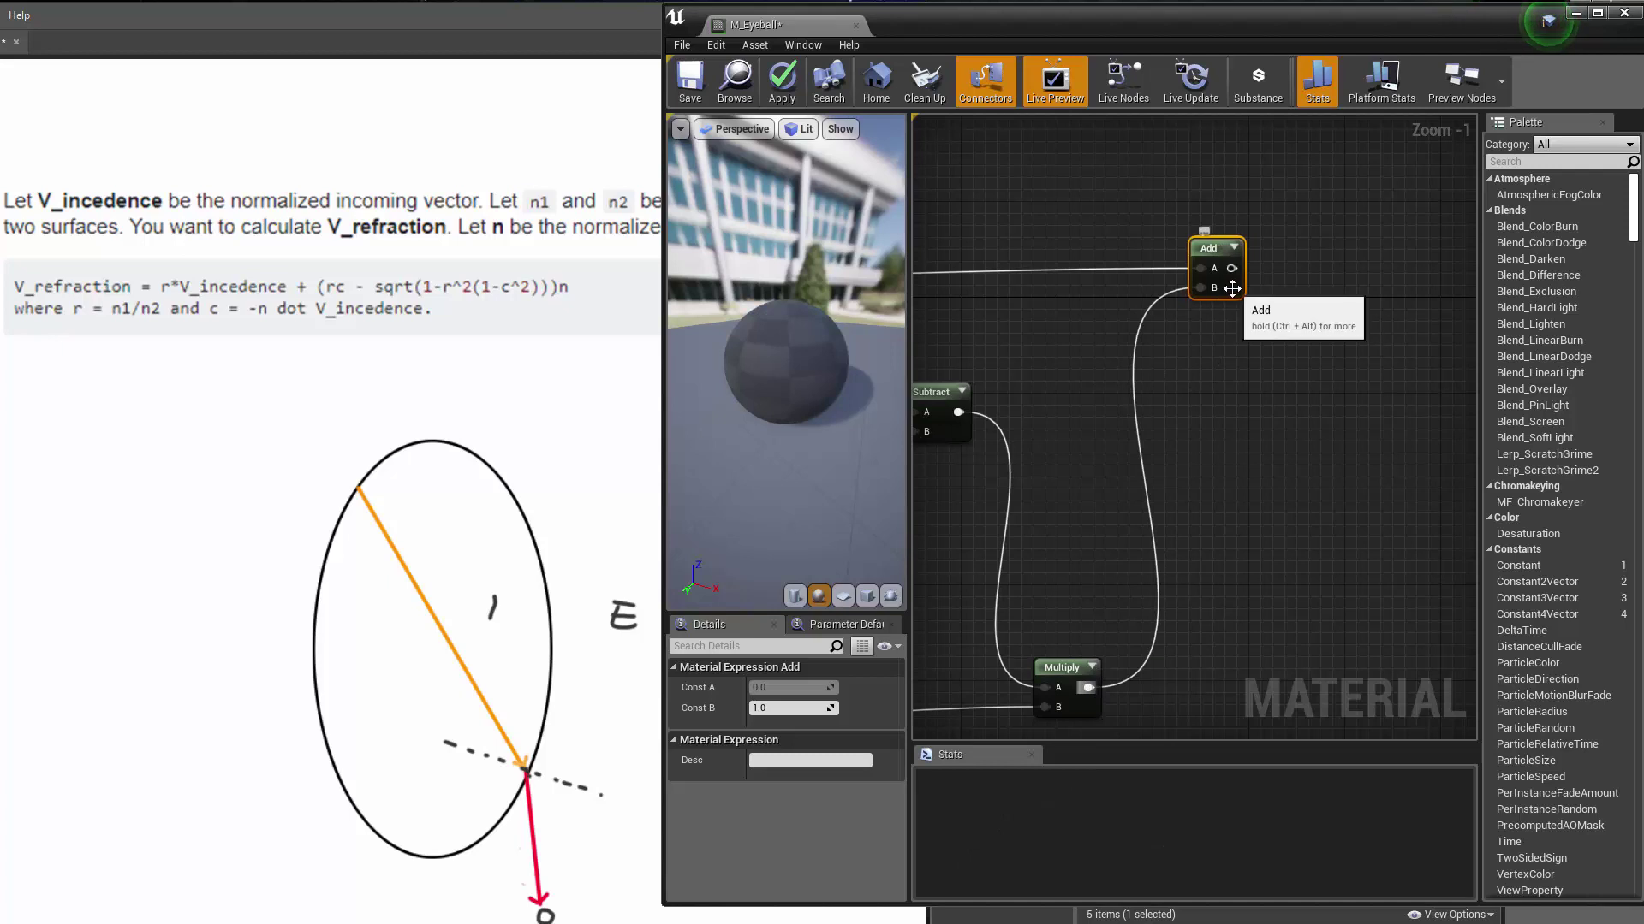
Step: Select all the nodes that make up the refraction formula, from the IOR parameter through to the Add node
scroll(1188, 357, down, 9)
scroll(1050, 268, up, 1)
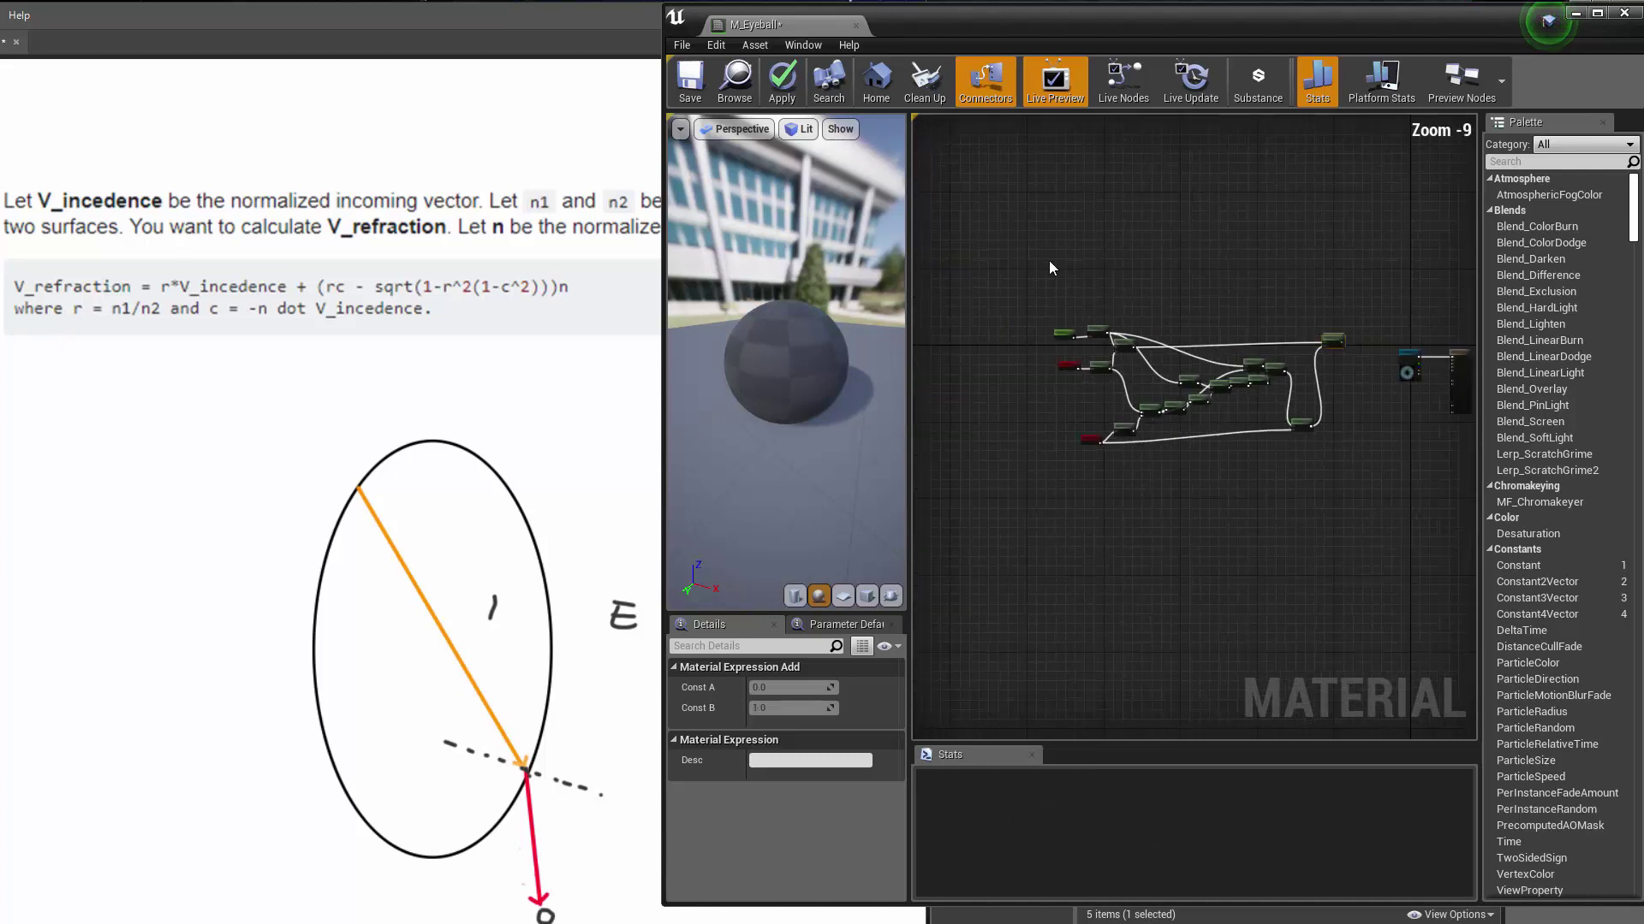
drag(1051, 268, 1350, 481)
scroll(1169, 368, up, 3)
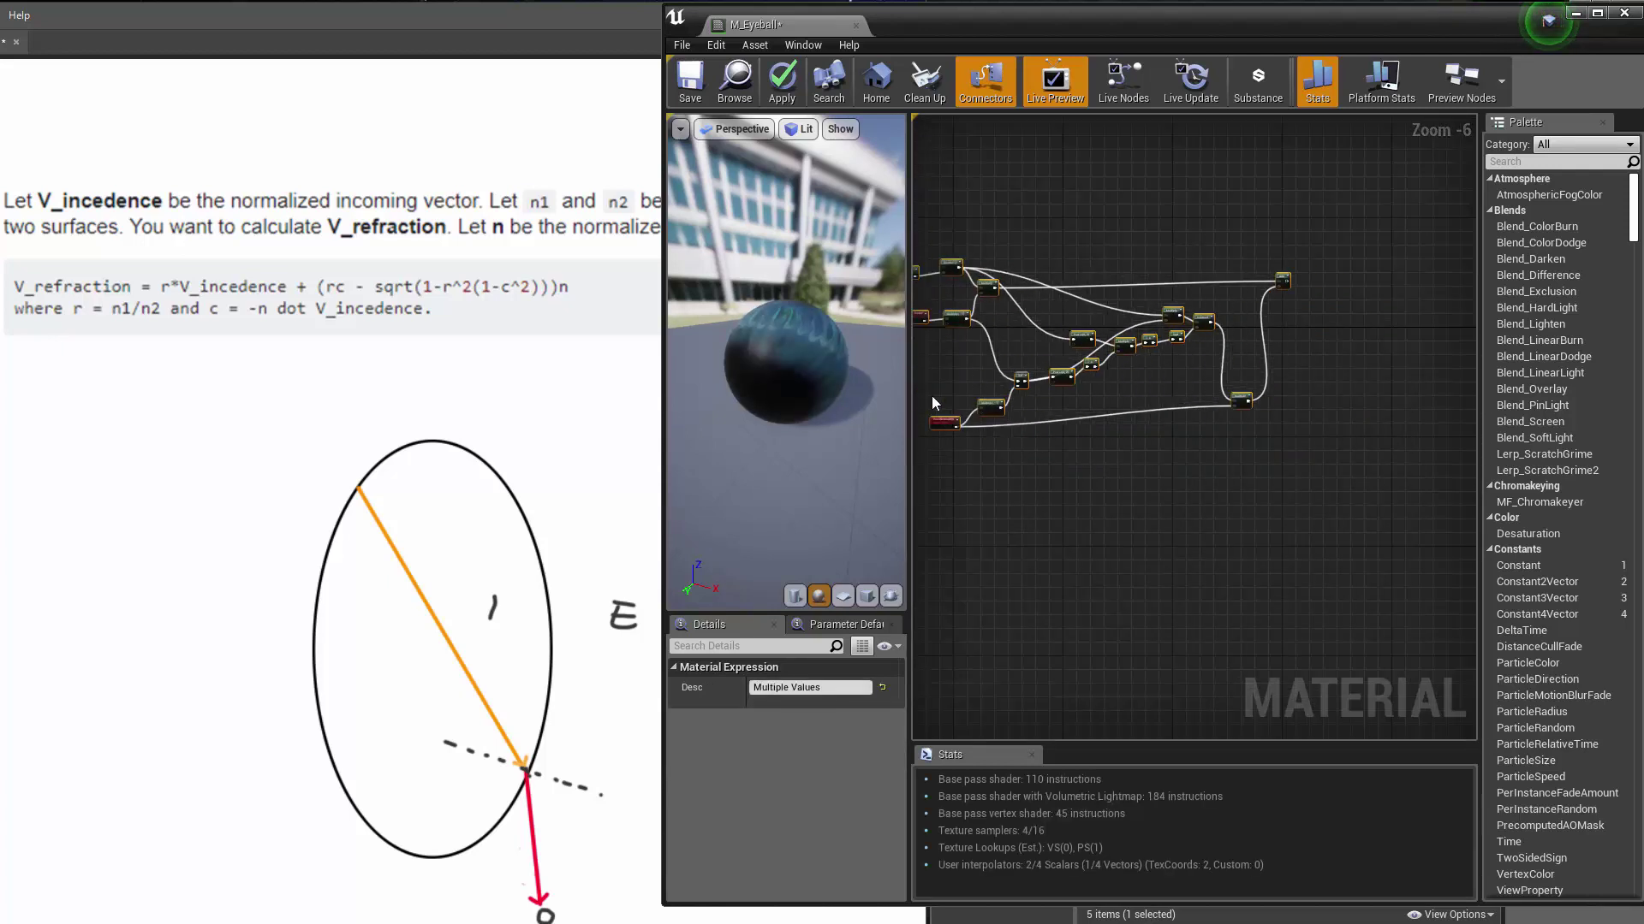
scroll(931, 395, up, 3)
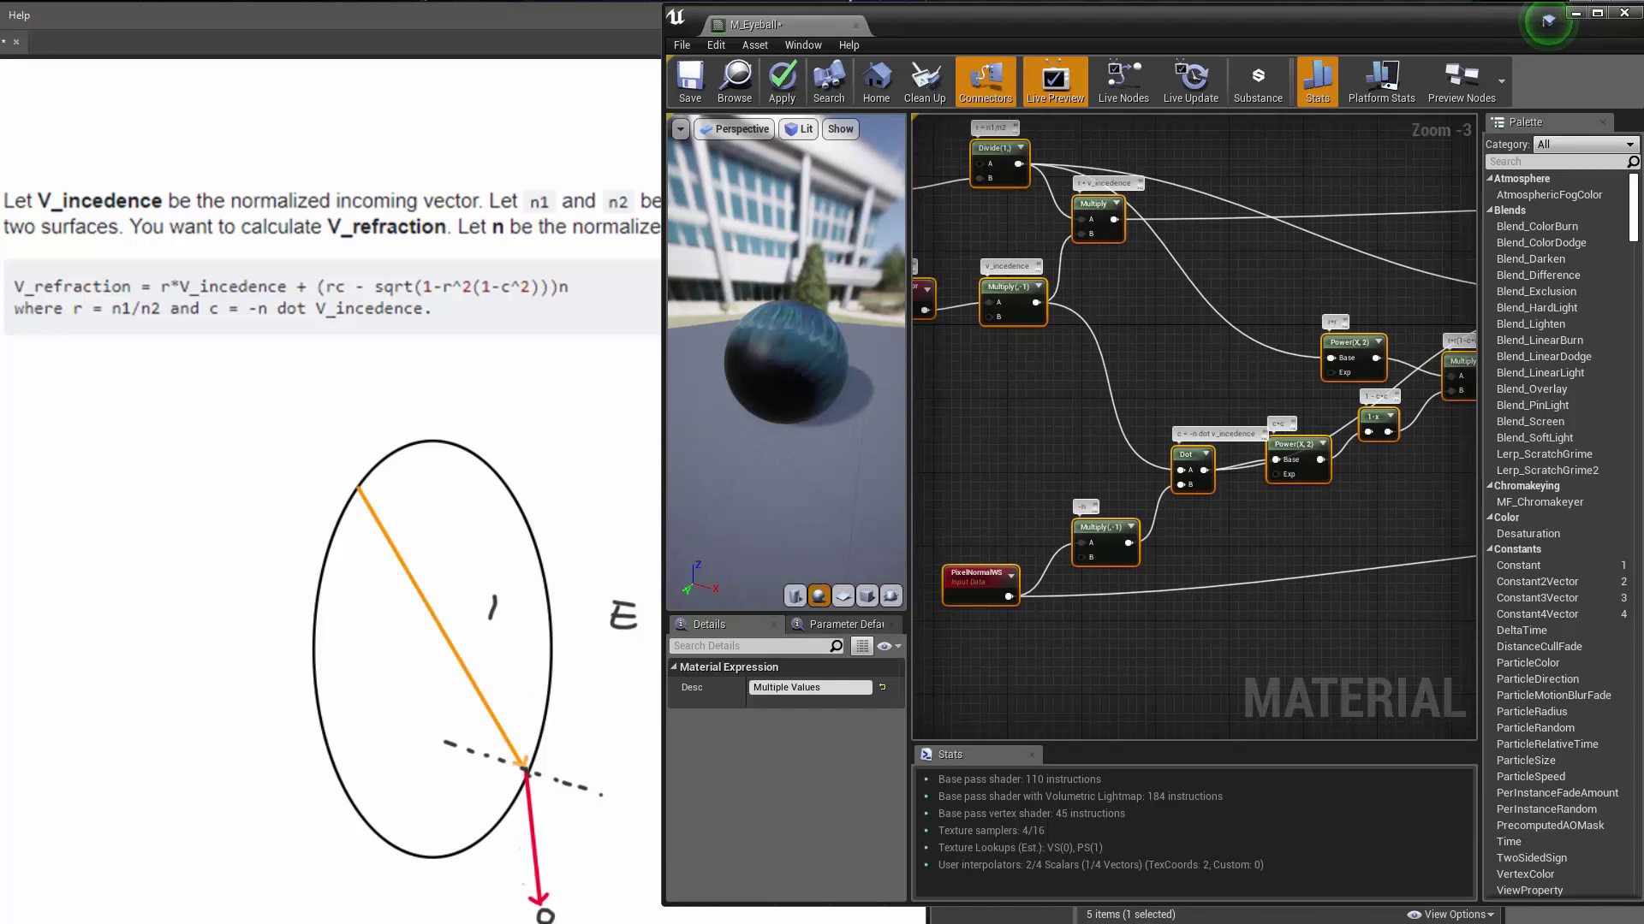
Step: Preview the final Add node of the refraction formula in the material viewport
right_drag(1469, 415, 1057, 486)
right_drag(1323, 454, 1169, 495)
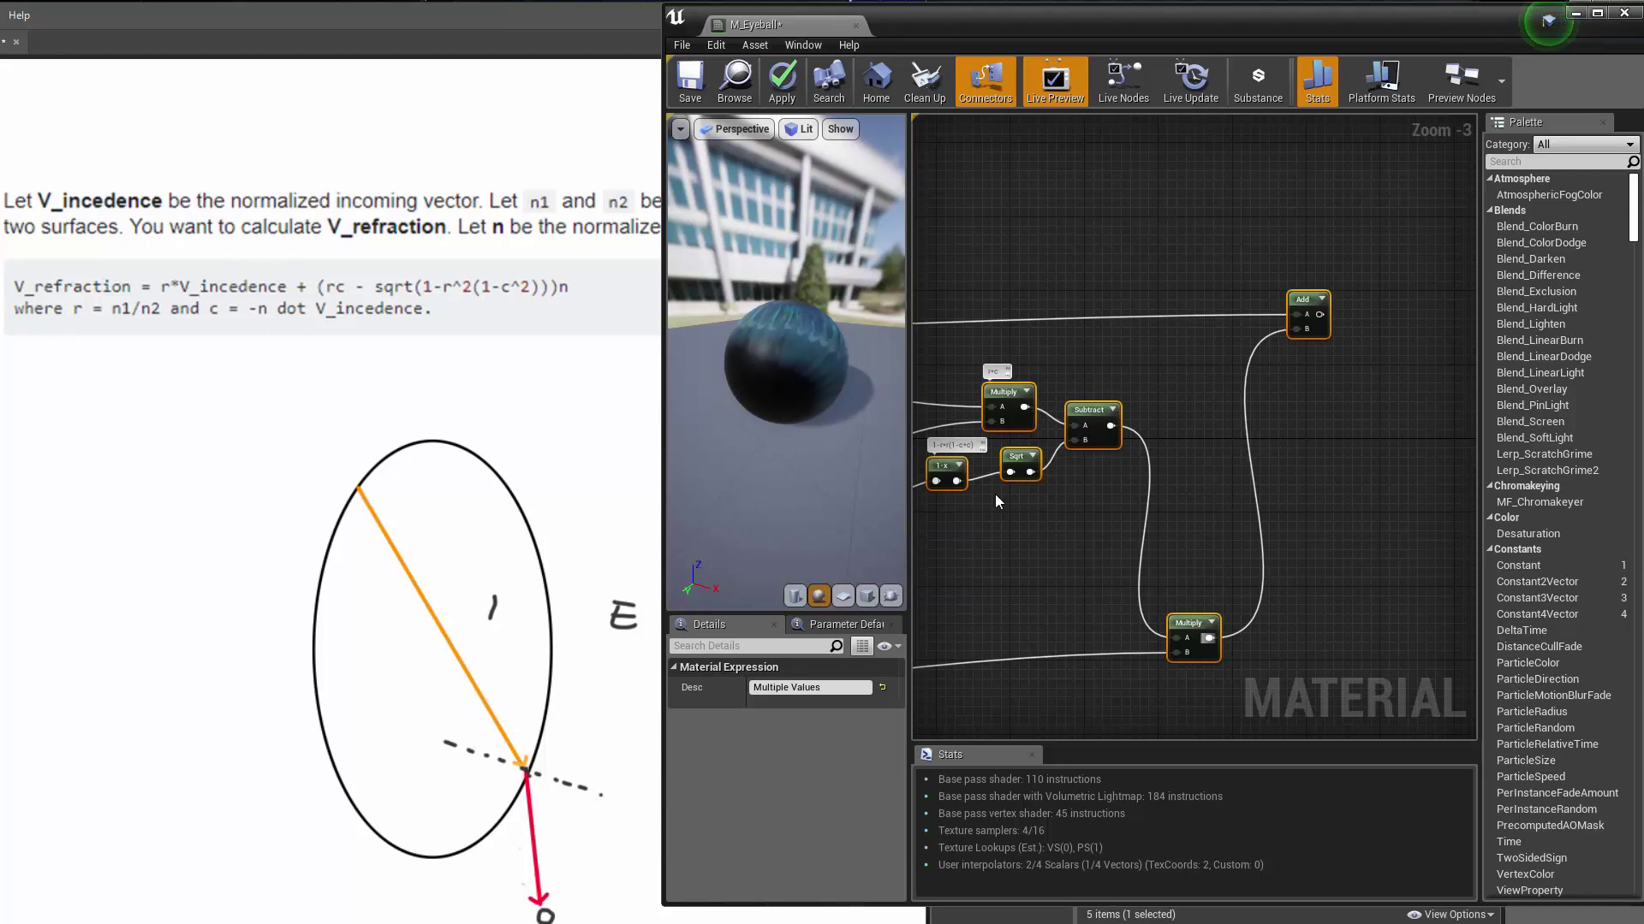
right_drag(1281, 403, 1082, 481)
scroll(1122, 450, up, 3)
drag(1090, 367, 1116, 375)
click(1172, 372)
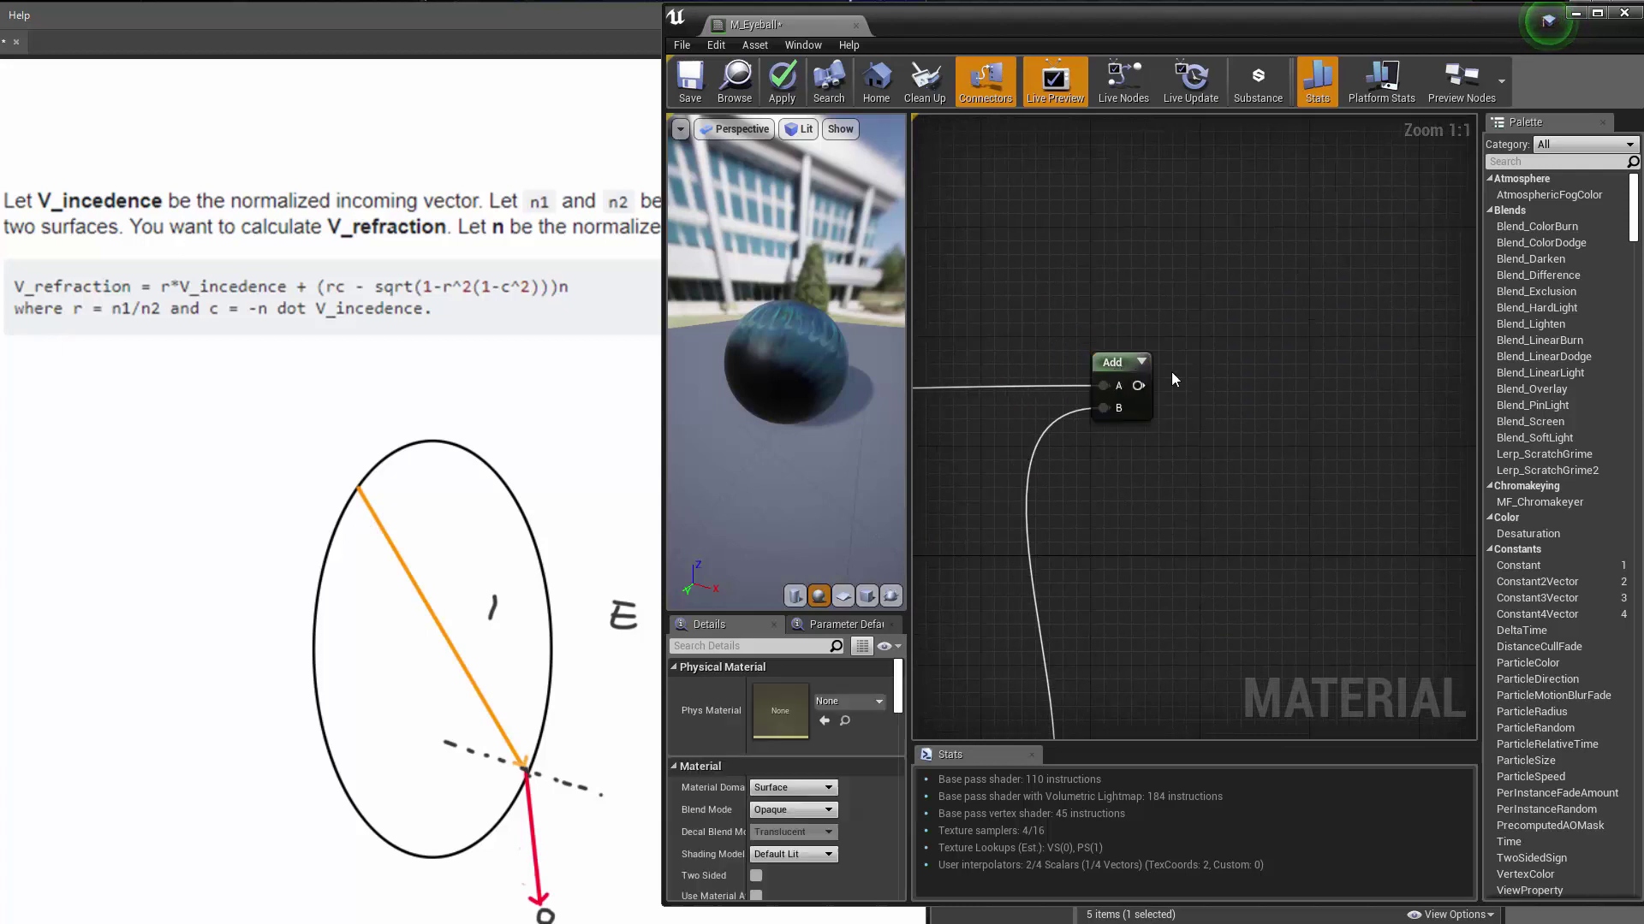
click(1123, 375)
right_click(1123, 375)
click(1142, 387)
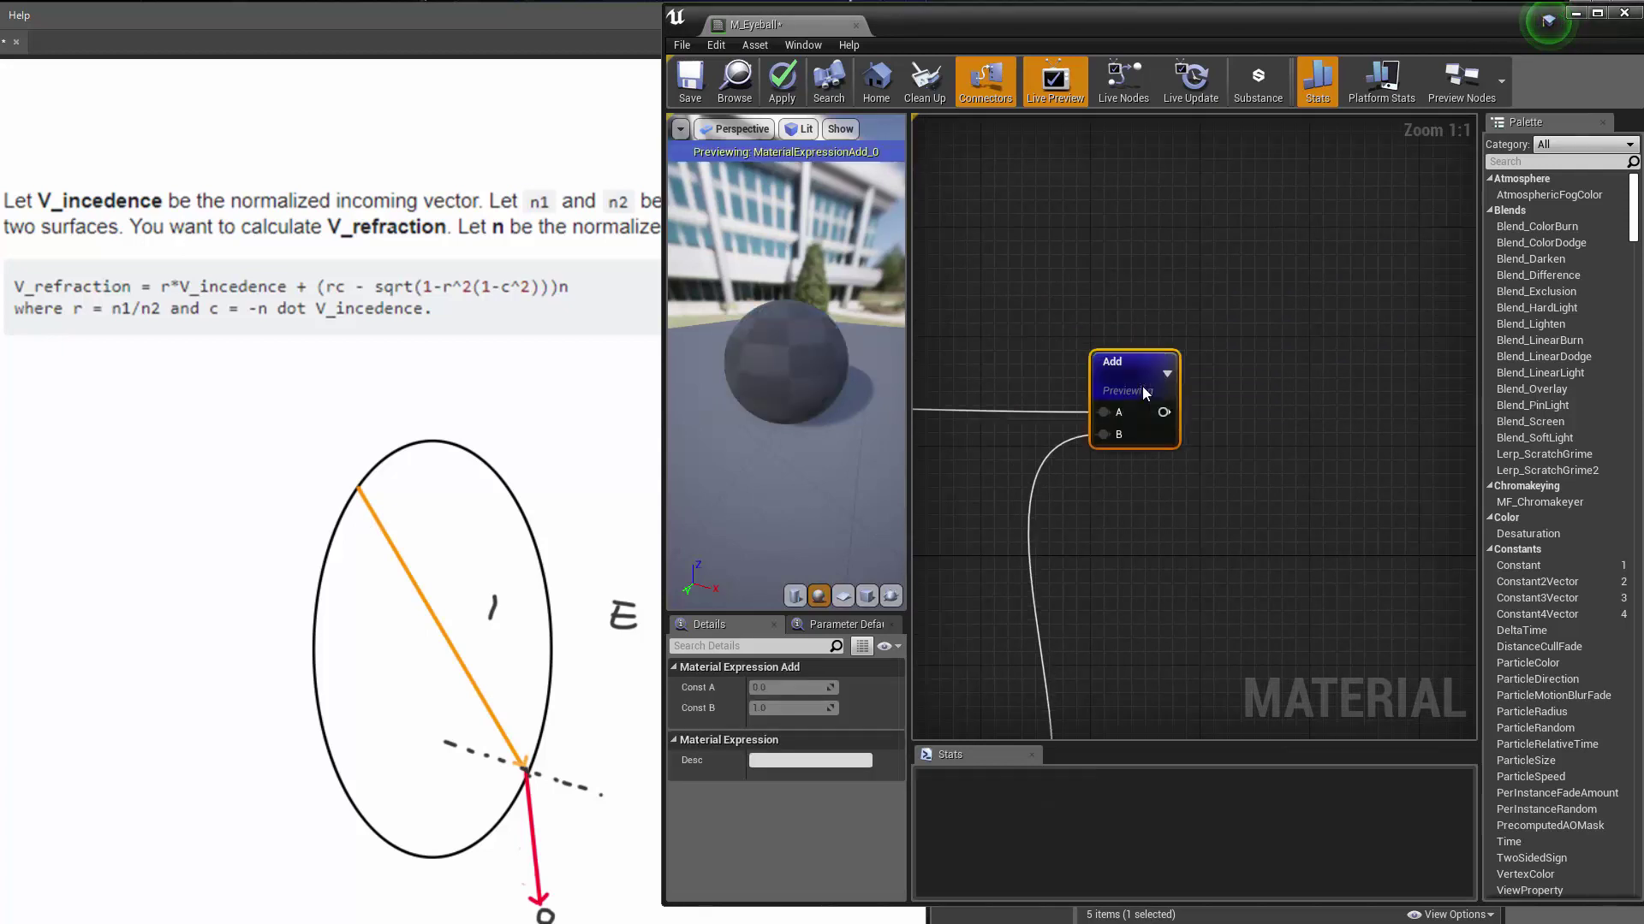
Step: Switch the preview mesh to a plane and view it closely from its front
drag(783, 399, 890, 405)
click(843, 603)
drag(822, 445, 894, 445)
drag(787, 530, 784, 555)
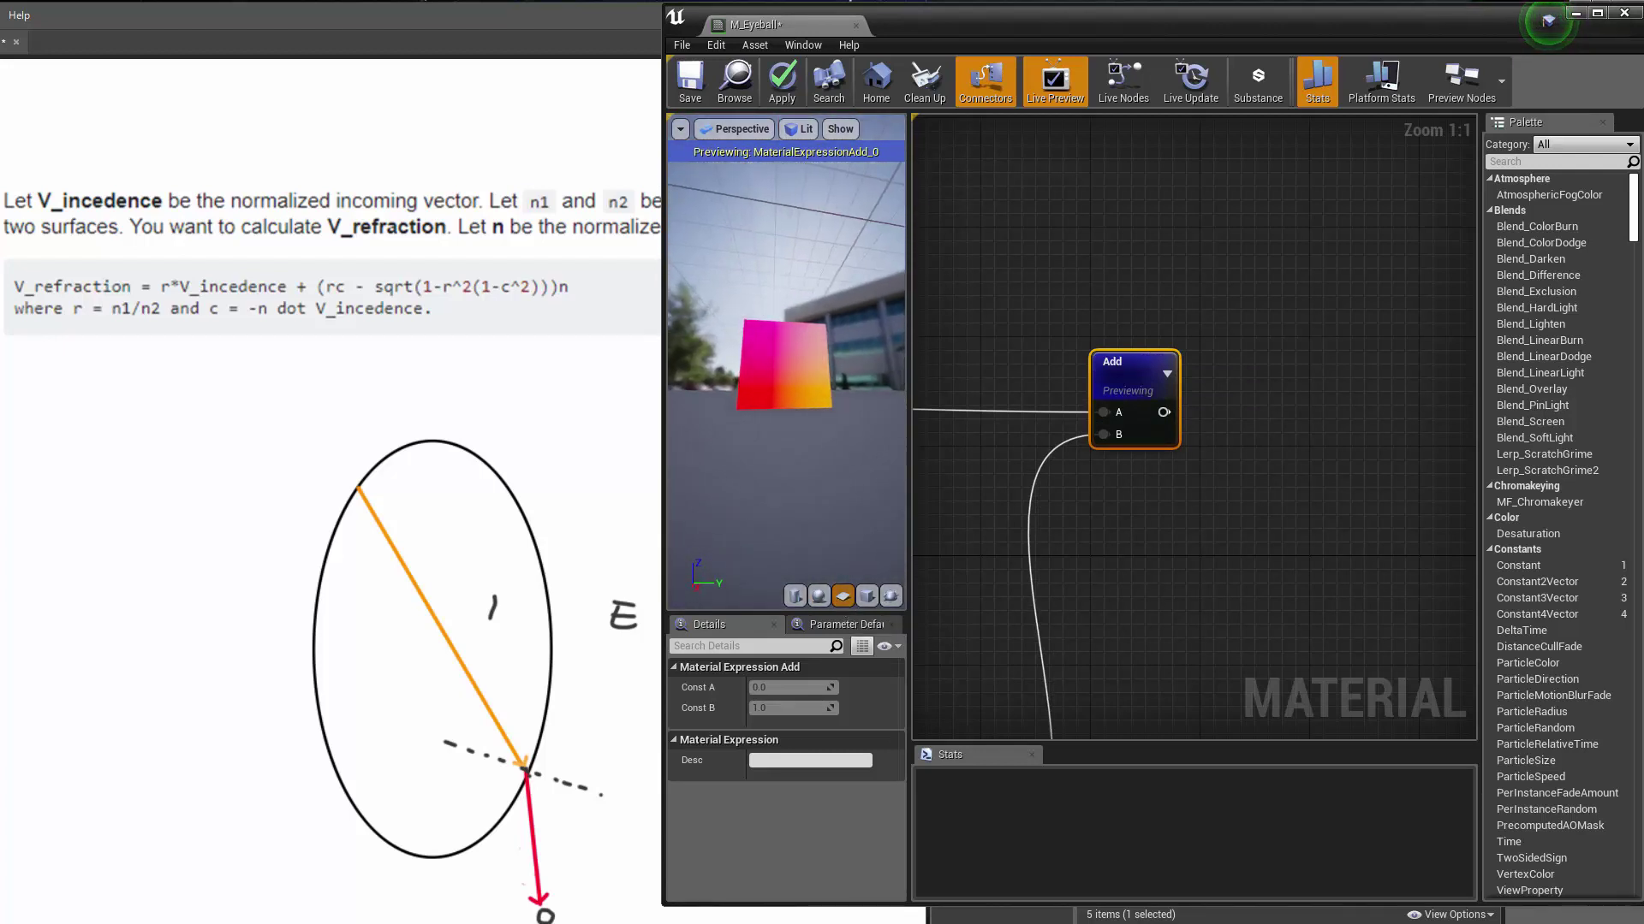
drag(774, 433, 798, 405)
scroll(779, 401, up, 3)
right_drag(798, 406, 797, 436)
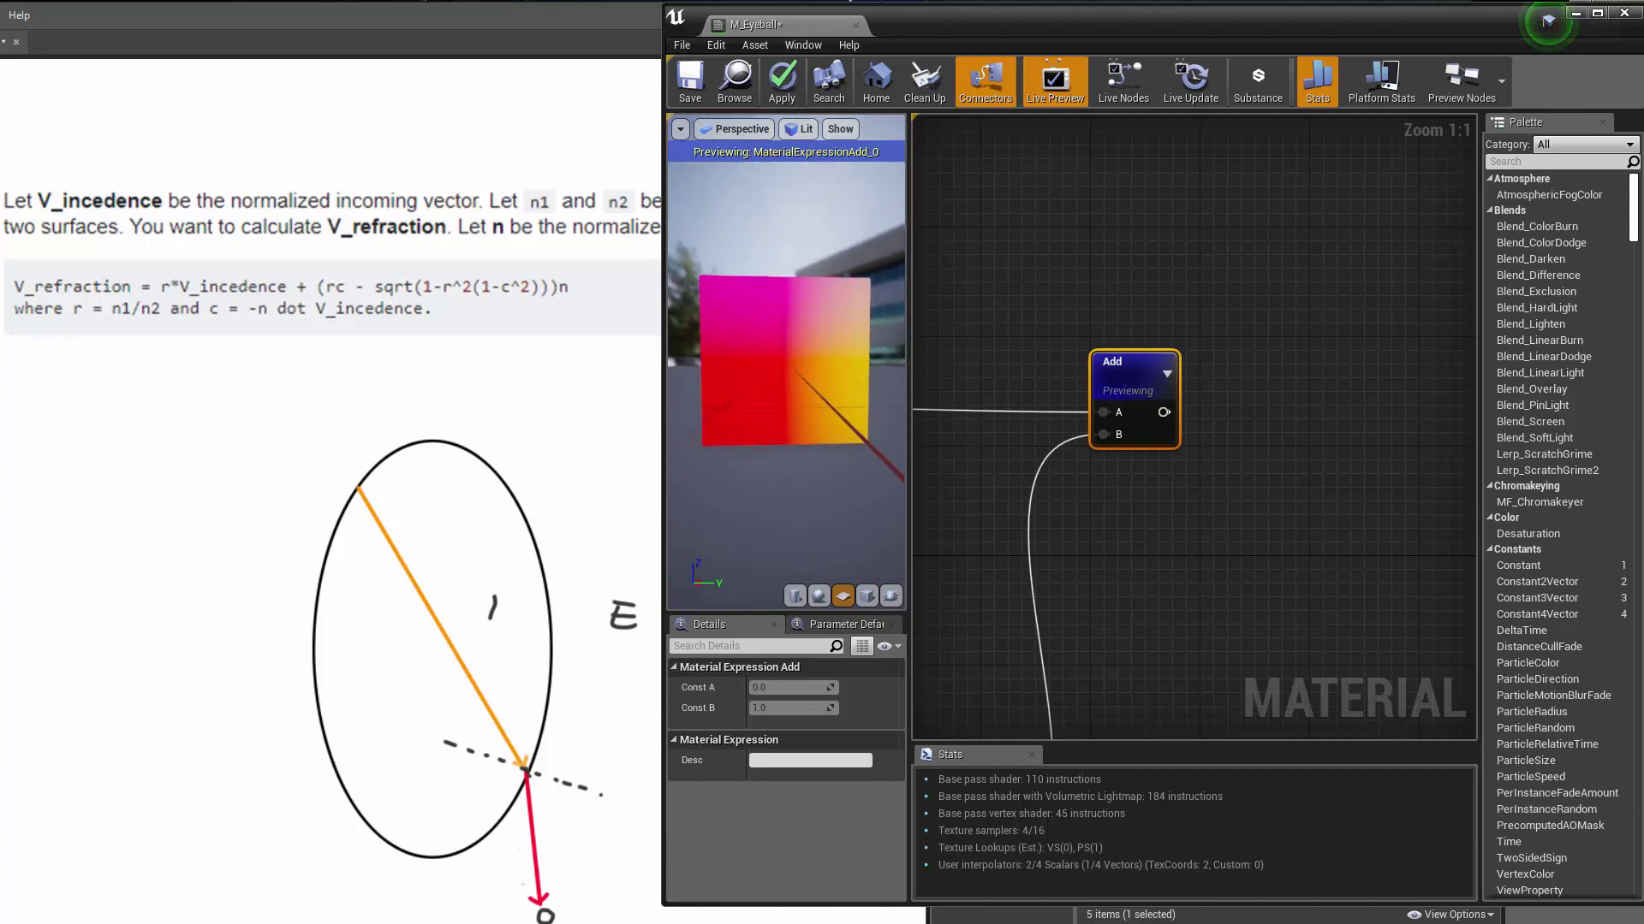
drag(798, 437, 784, 436)
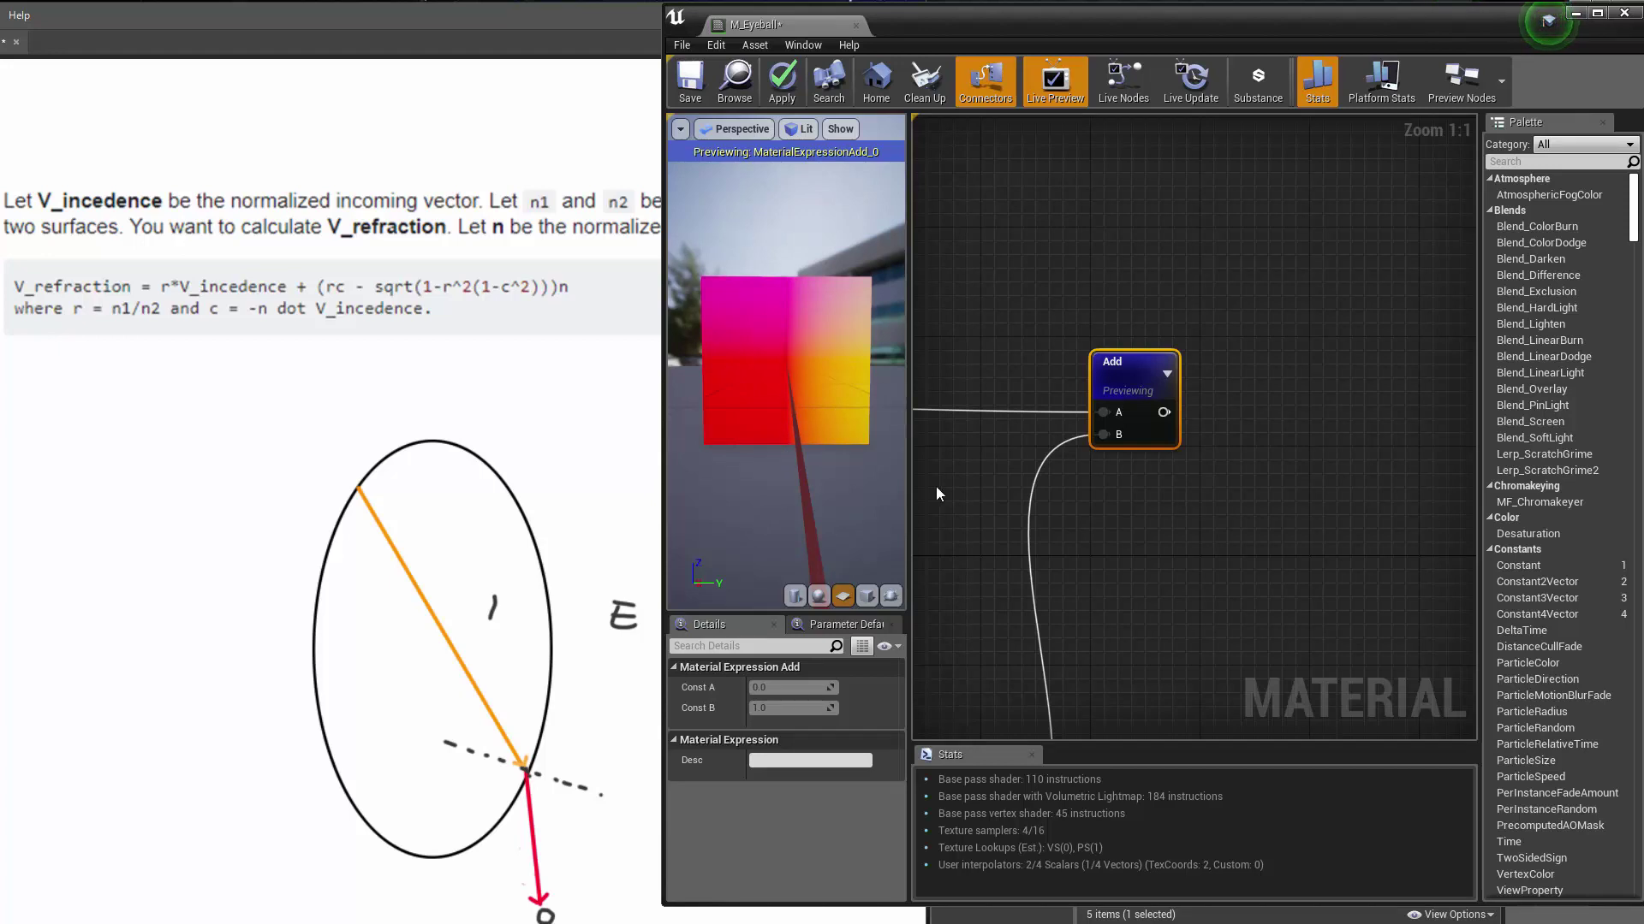
Step: Preview the Camera Vector node on the plane for comparison with the Add result
scroll(937, 486, down, 5)
scroll(1364, 514, up, 2)
scroll(1190, 503, up, 3)
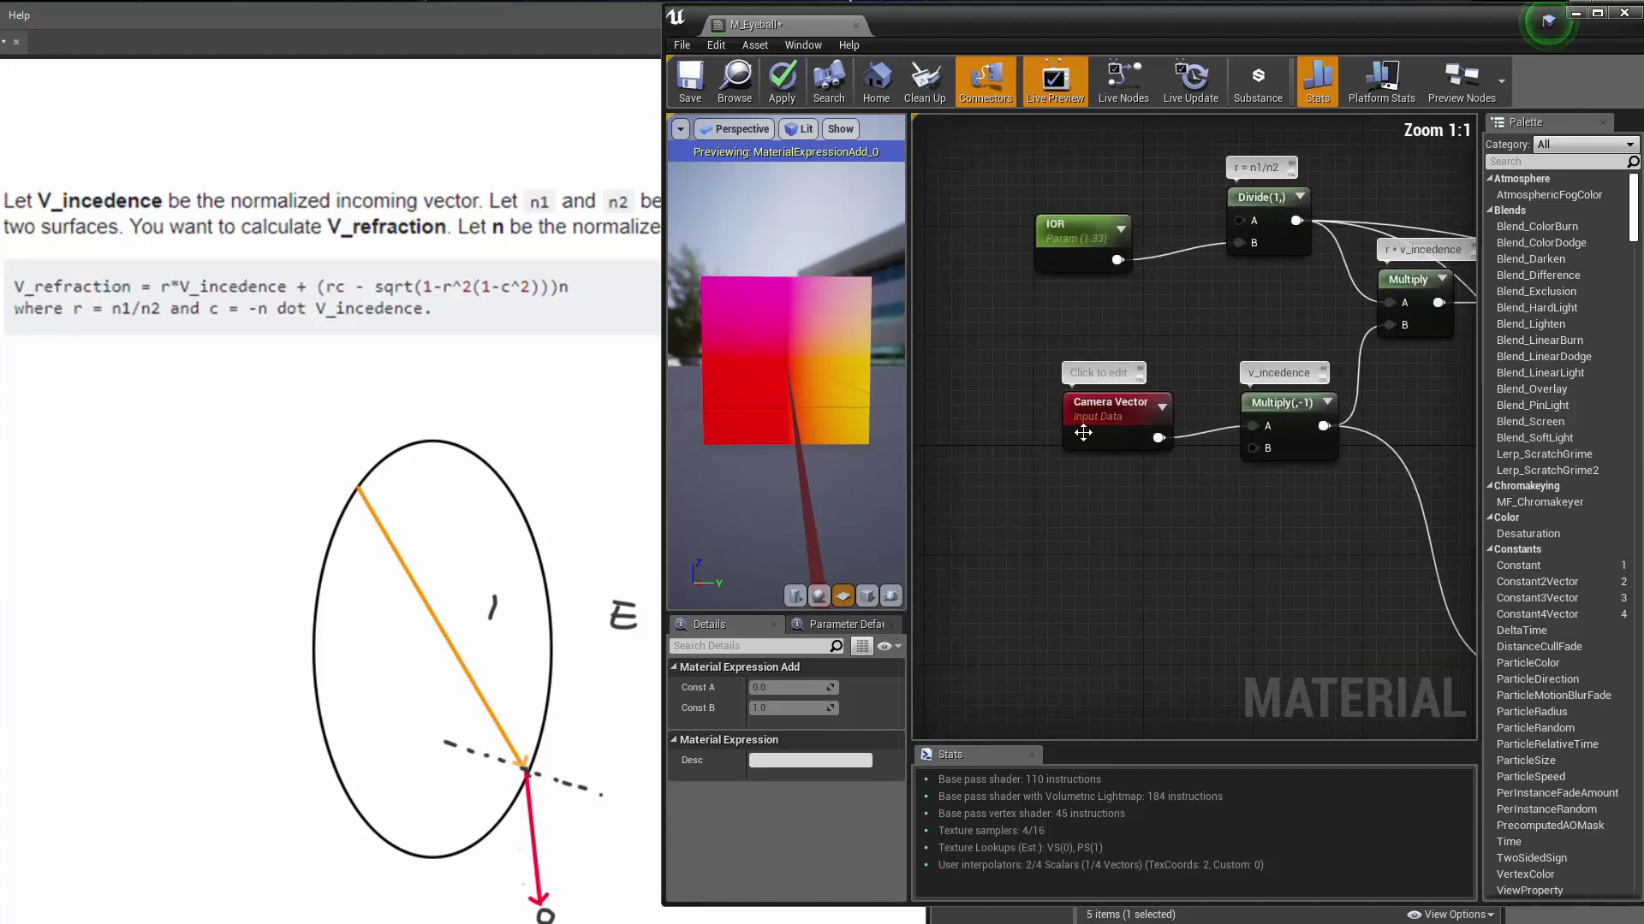
right_click(1104, 430)
click(1134, 437)
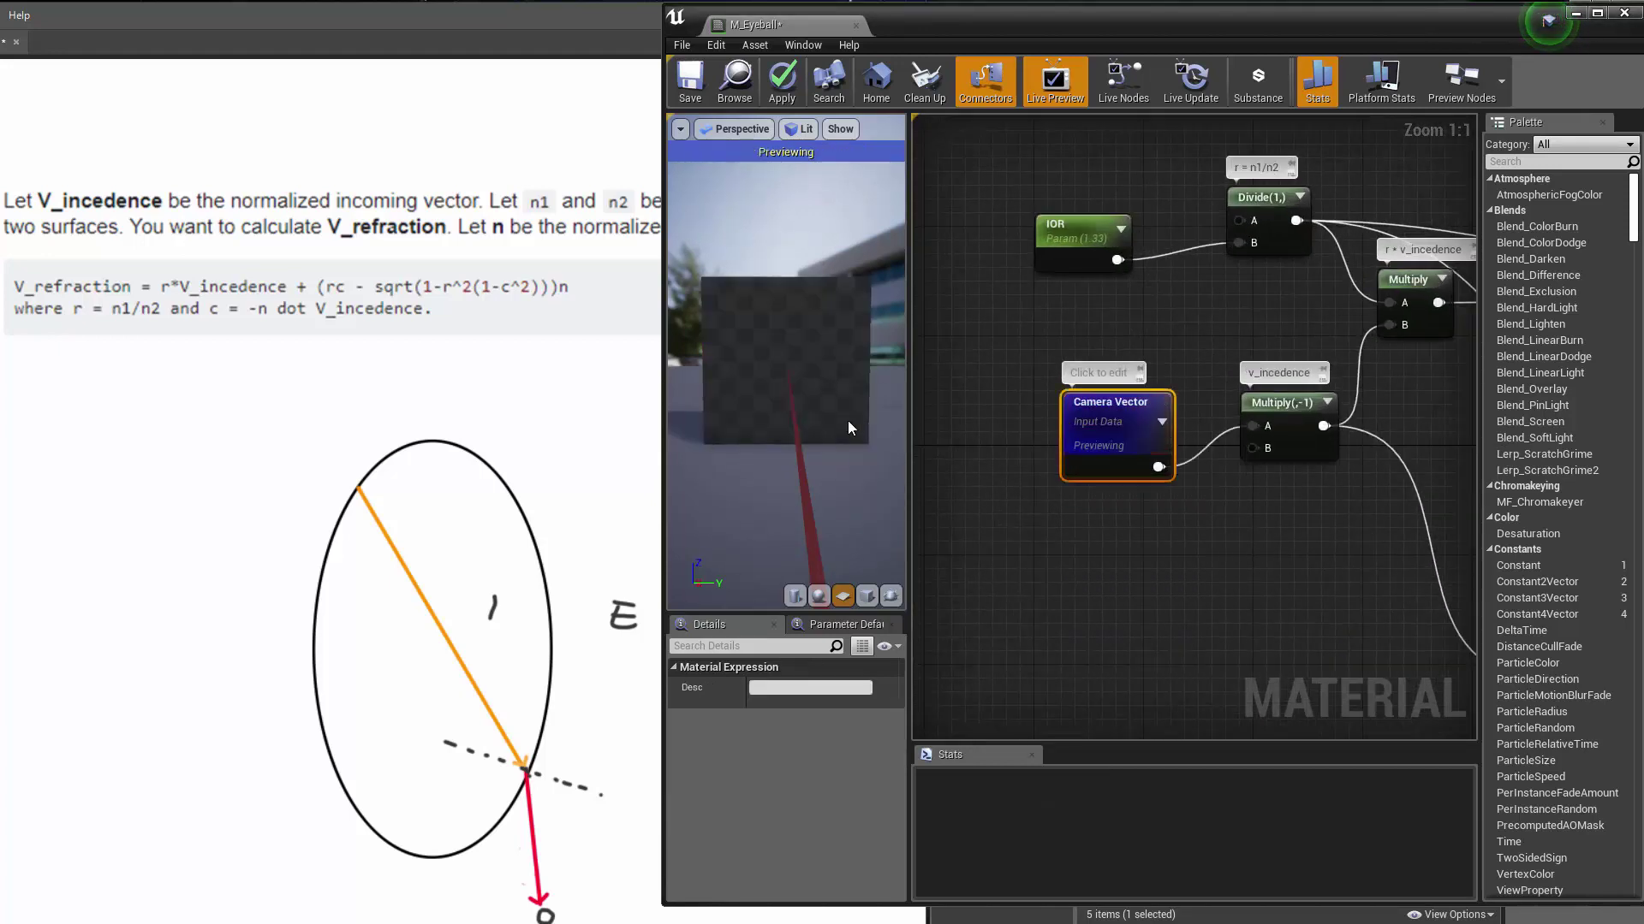
right_drag(1299, 452, 1246, 405)
drag(1144, 387, 1088, 382)
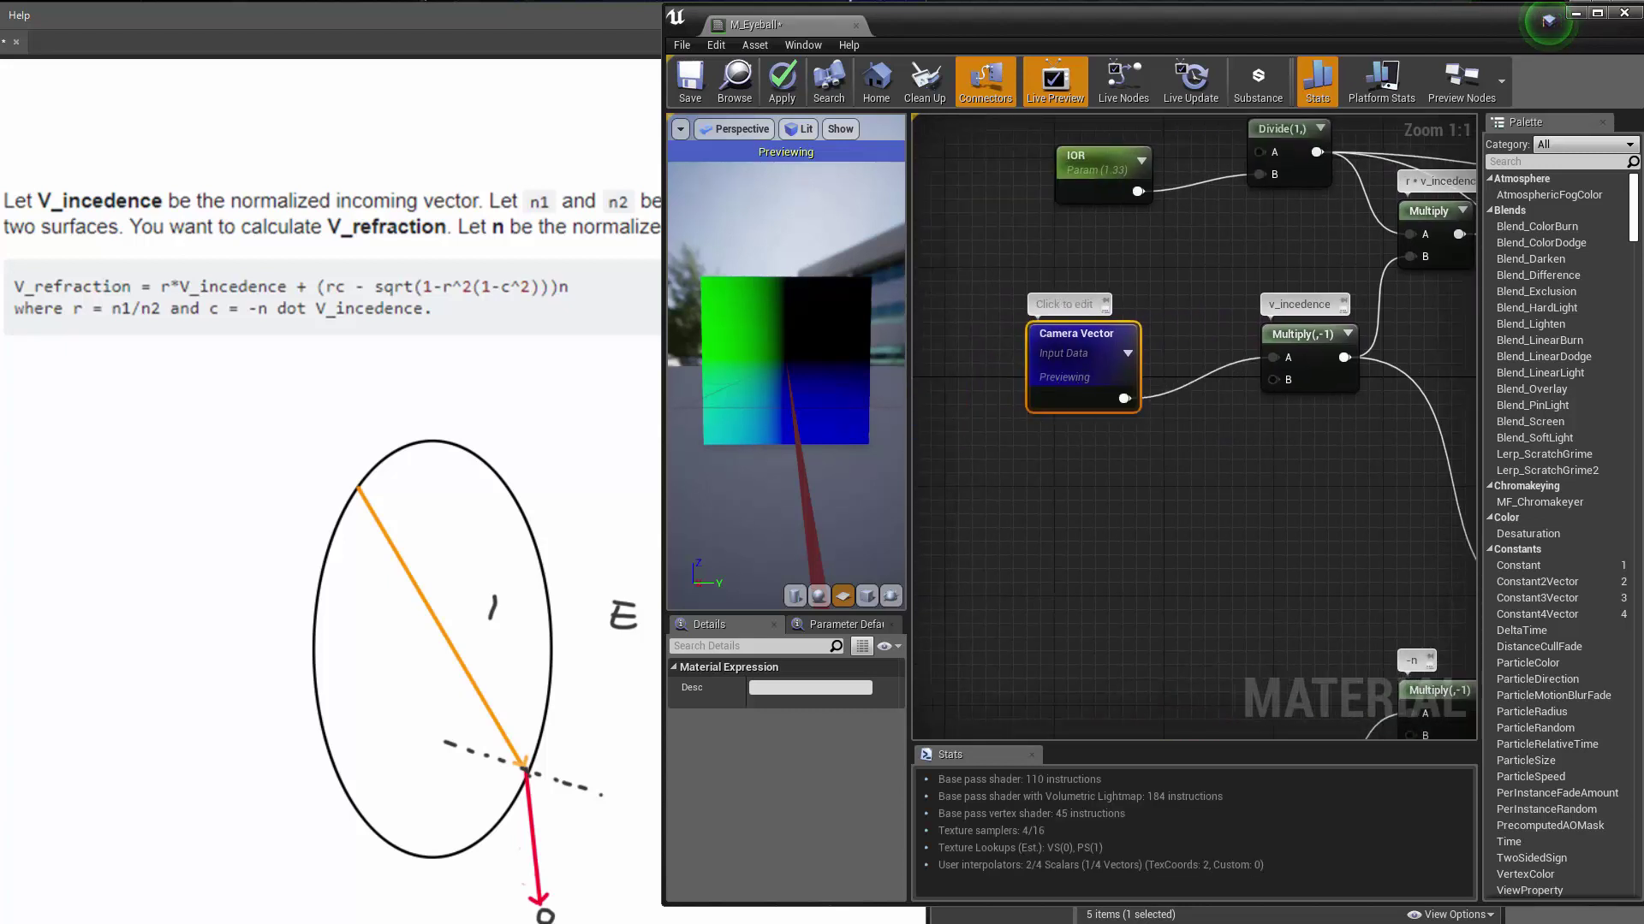
mouse_move(822, 360)
mouse_down()
mouse_move(798, 359)
mouse_move(805, 373)
mouse_up()
Step: Add a Multiply node after the final Add node, connect the Add output to its A input, and set its Const B to -1
right_drag(1160, 500, 0, 656)
right_drag(1332, 370, 1041, 407)
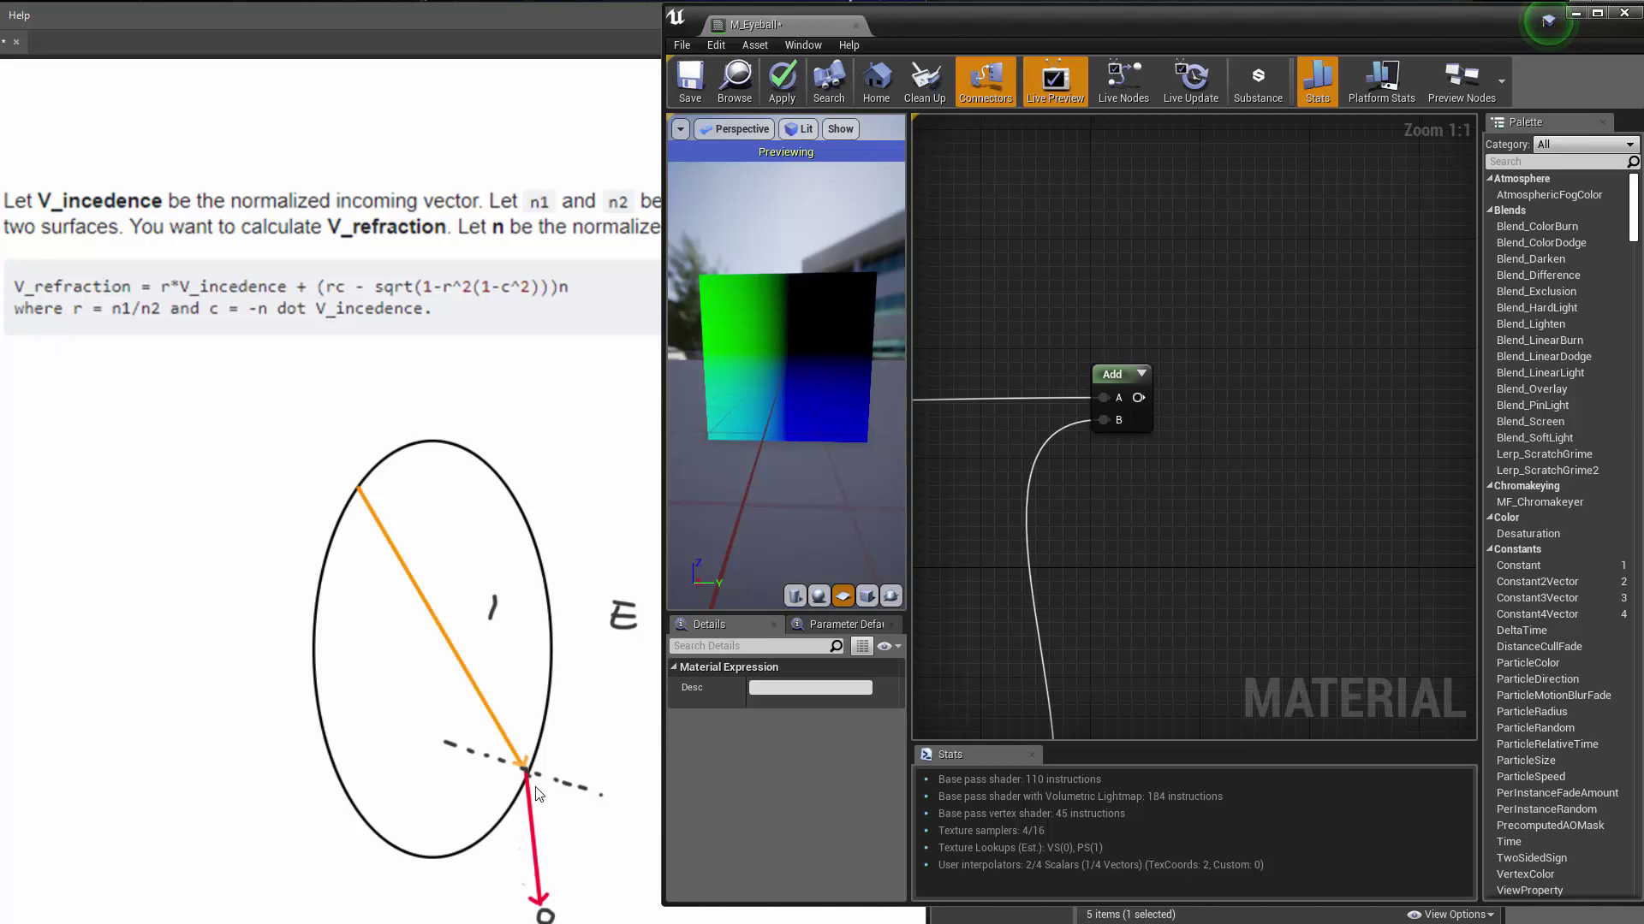
right_drag(1058, 525, 999, 544)
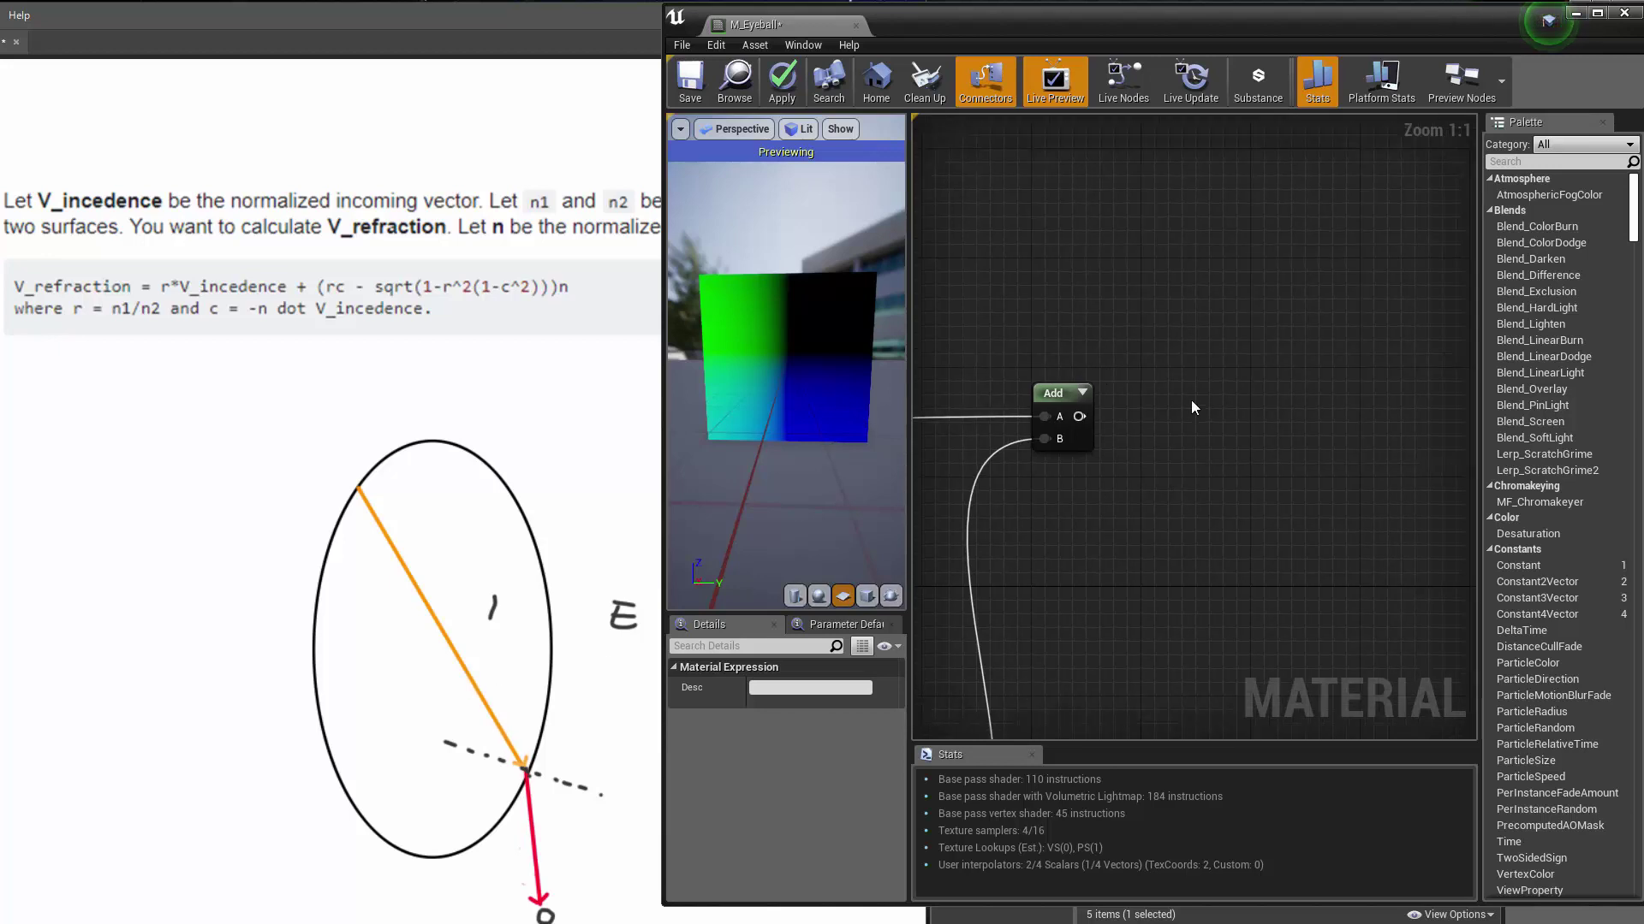
right_click(1190, 401)
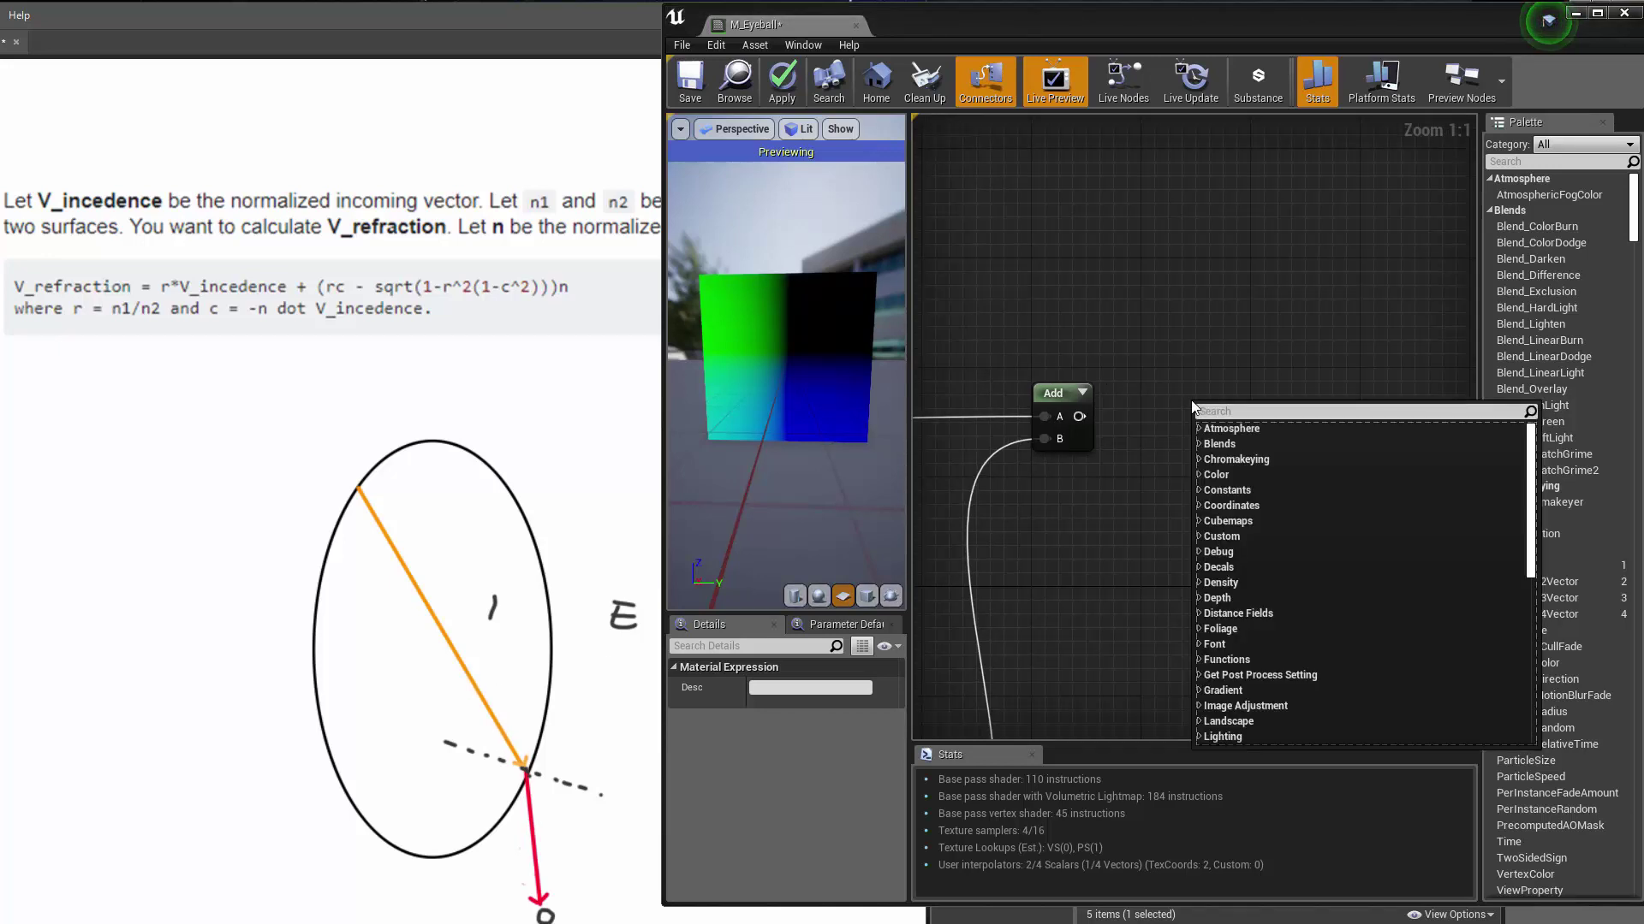
click(1157, 385)
key(m)
click(1159, 387)
drag(1080, 416, 1188, 423)
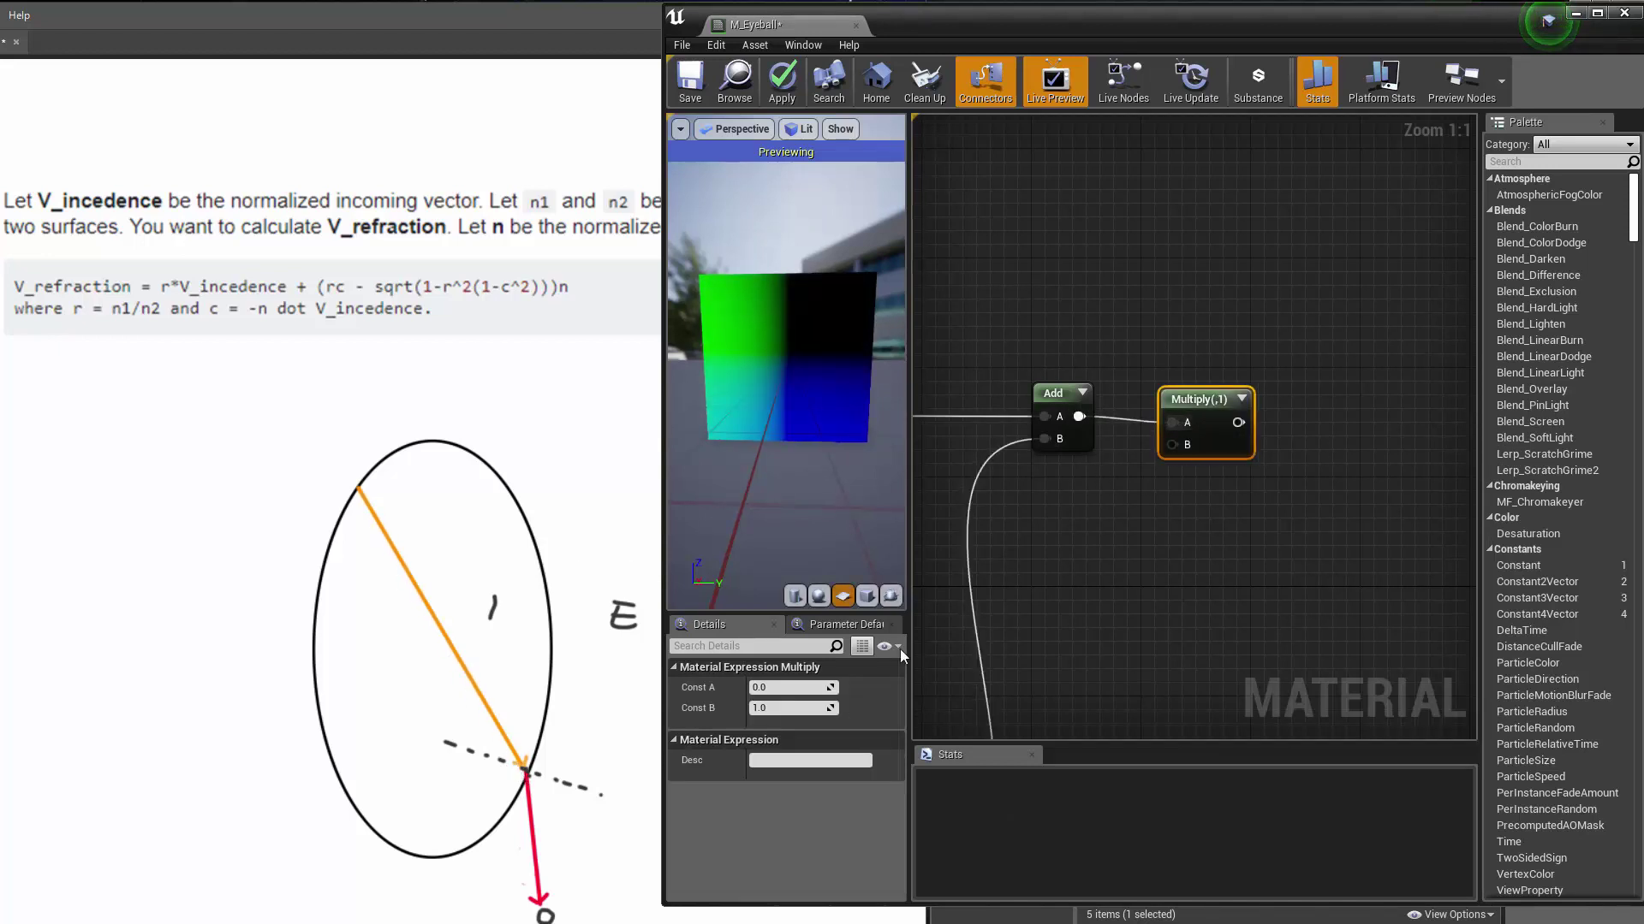
text(-1)
key(Return)
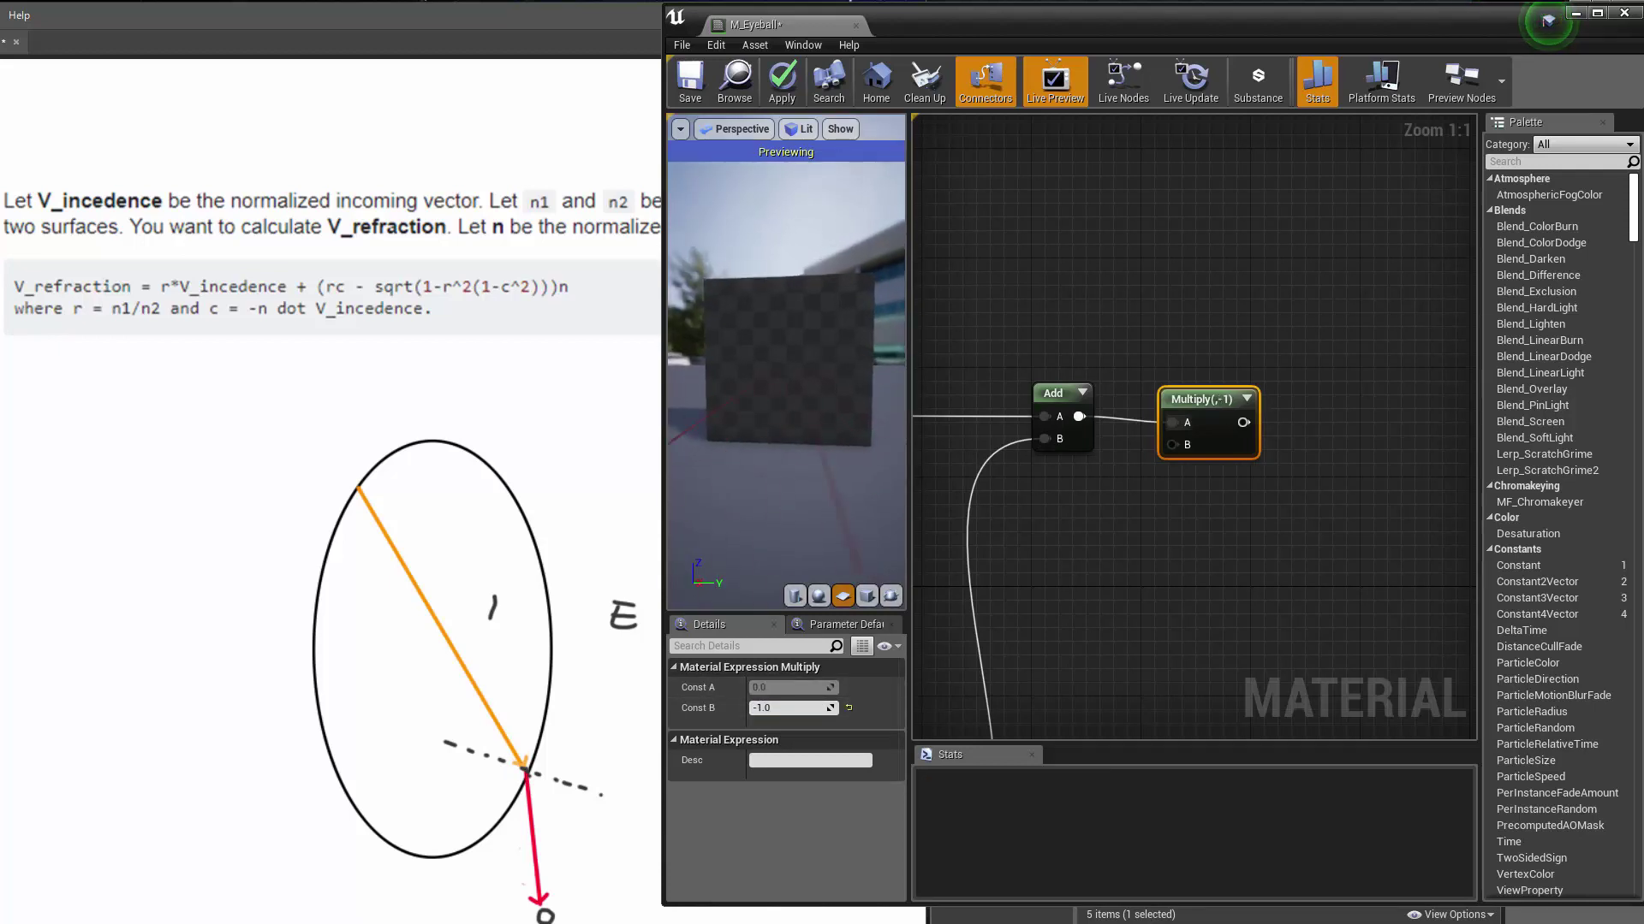
Step: Preview the new Multiply(-1) node after the Add and view the plane at an oblique angle
mouse_move(785, 368)
mouse_down()
mouse_move(797, 377)
mouse_move(762, 433)
mouse_move(774, 360)
mouse_move(774, 385)
mouse_up()
scroll(762, 433, up, 4)
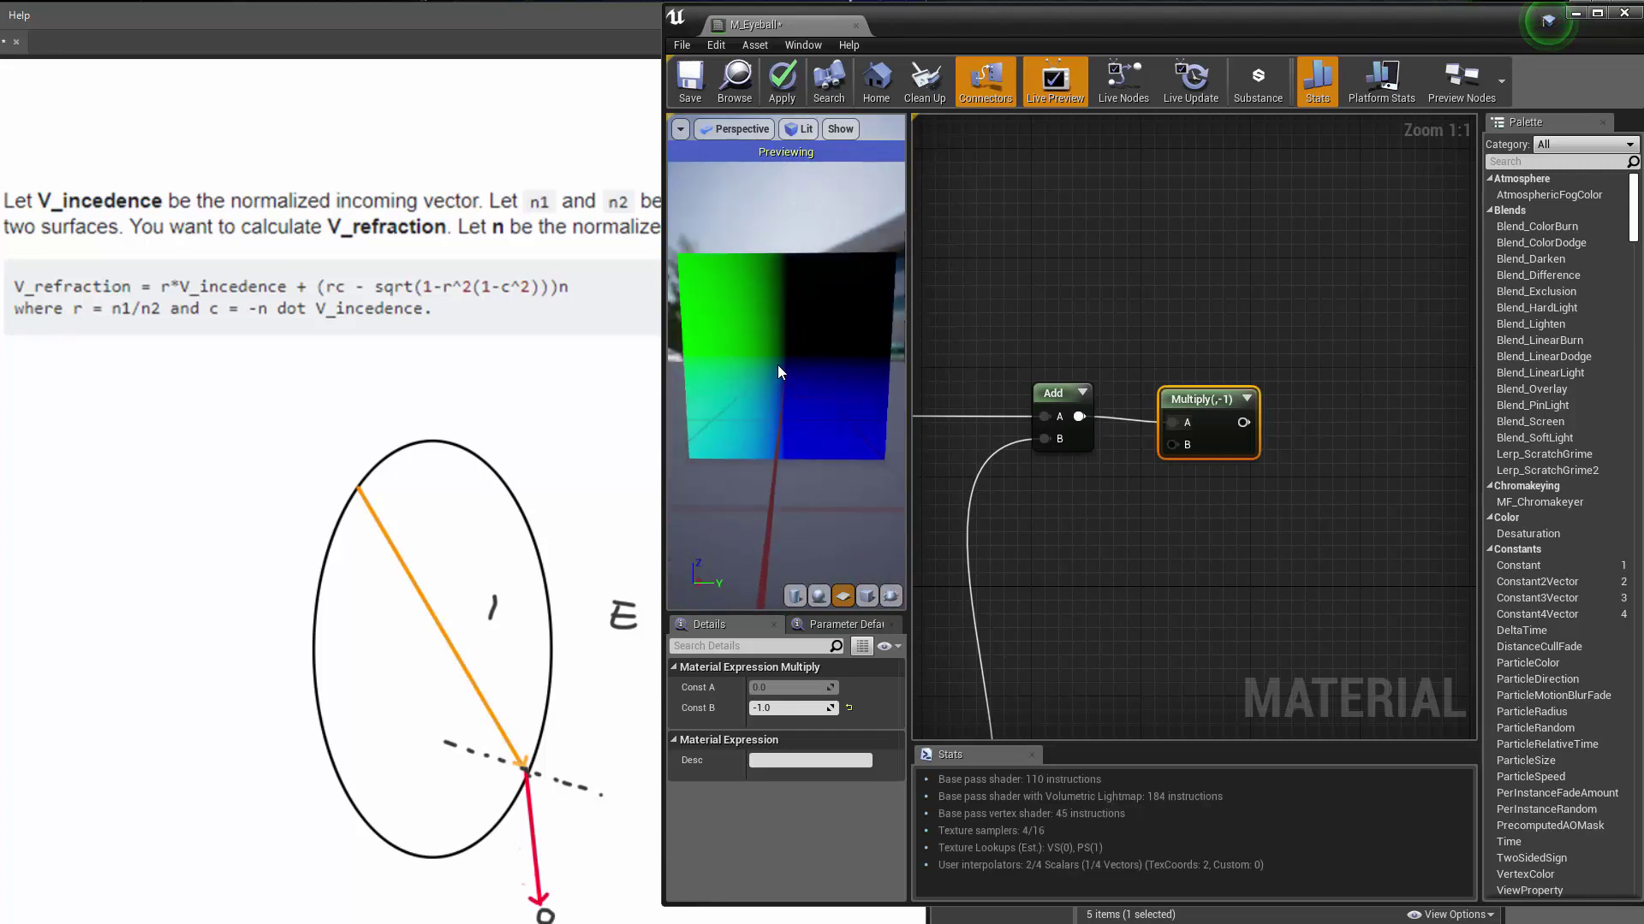
scroll(1081, 622, down, 6)
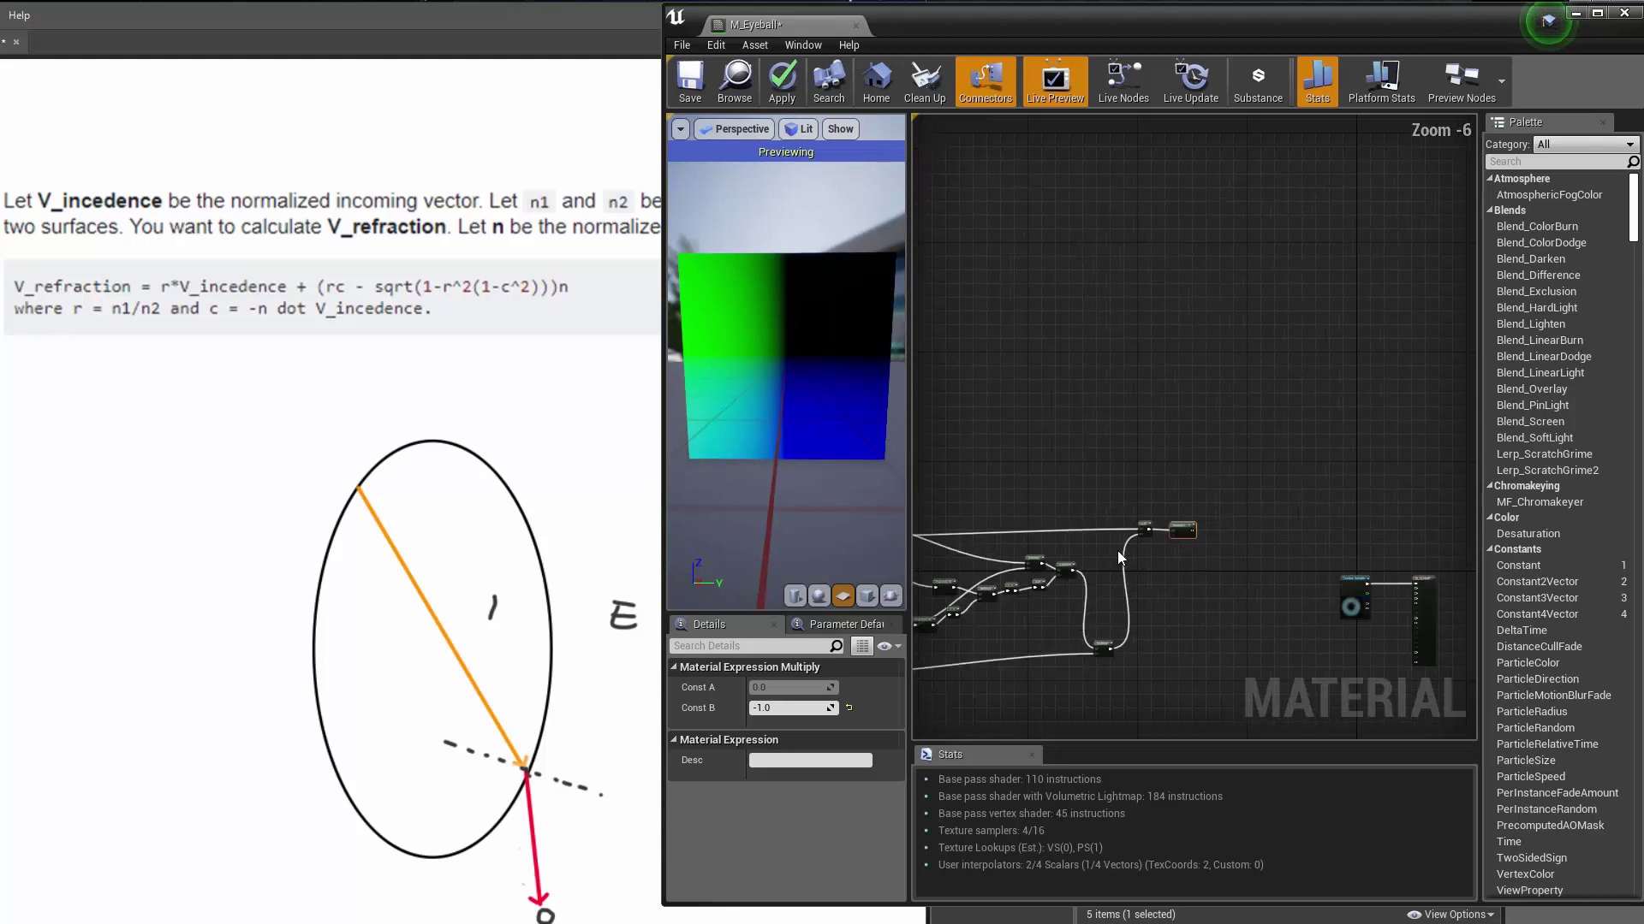
scroll(1119, 558, up, 6)
scroll(1041, 580, down, 4)
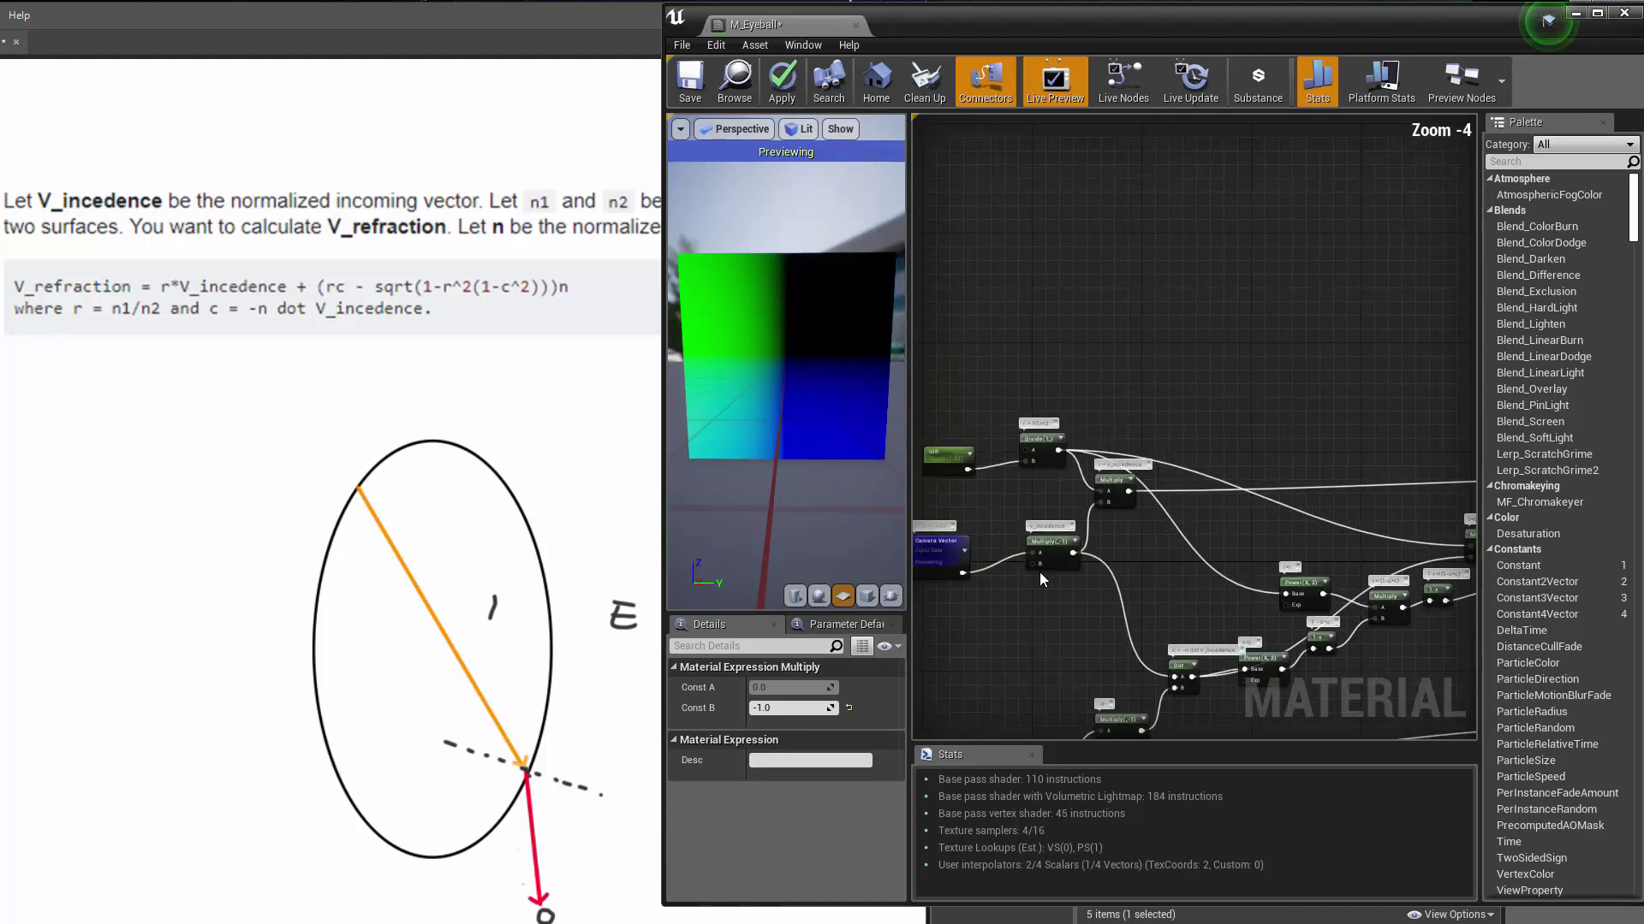
scroll(1042, 580, up, 5)
right_click(1220, 446)
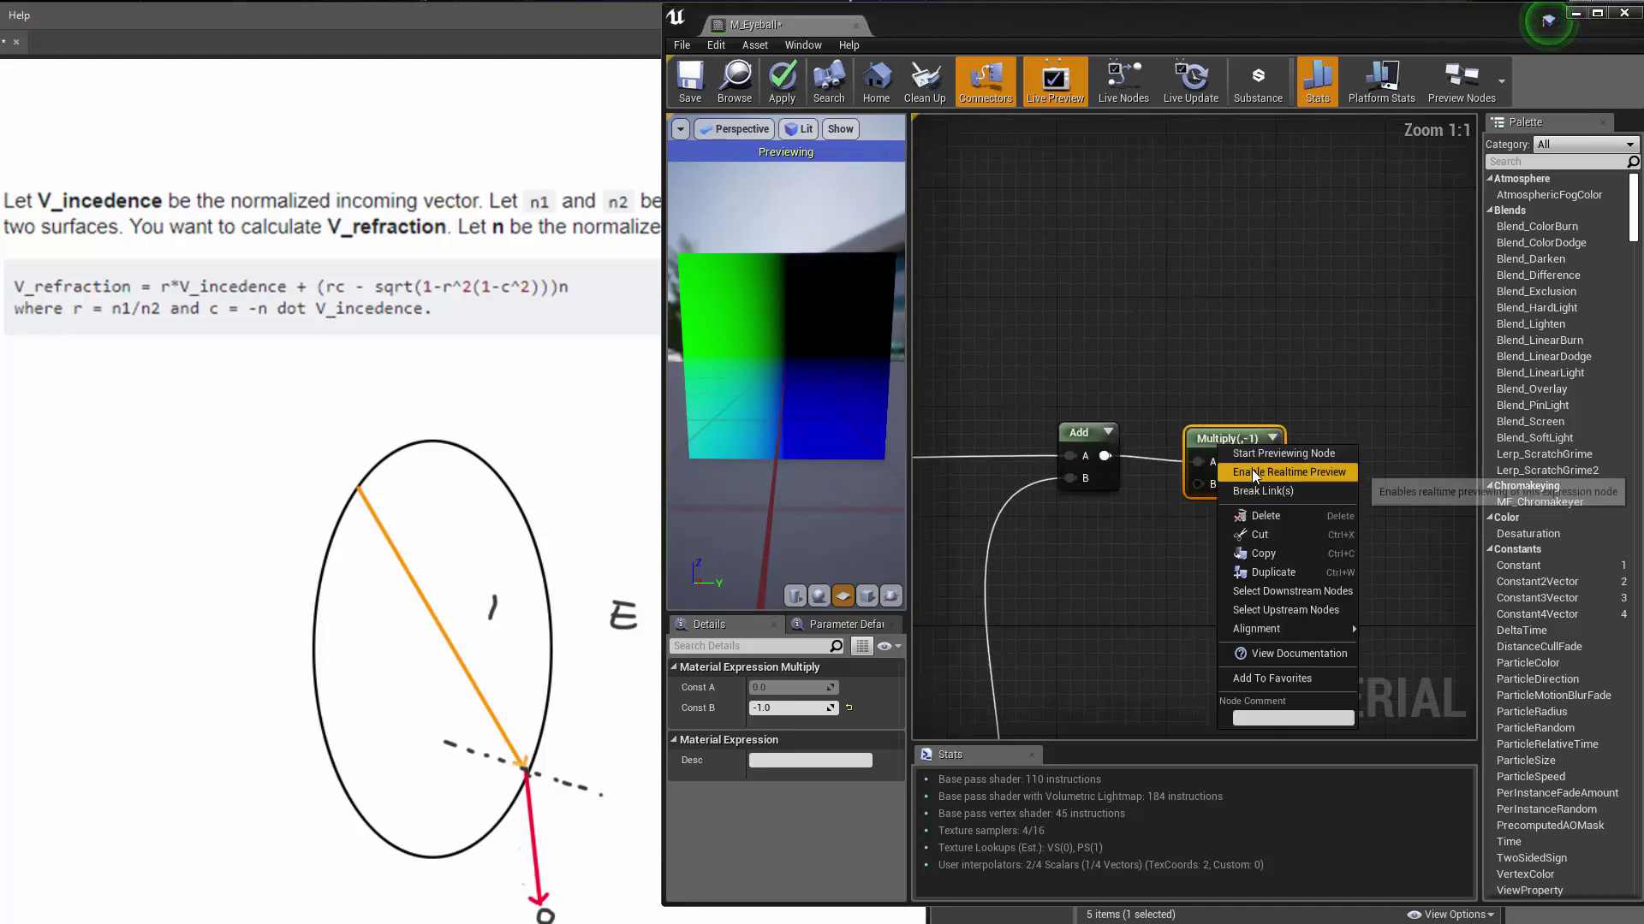
click(1260, 453)
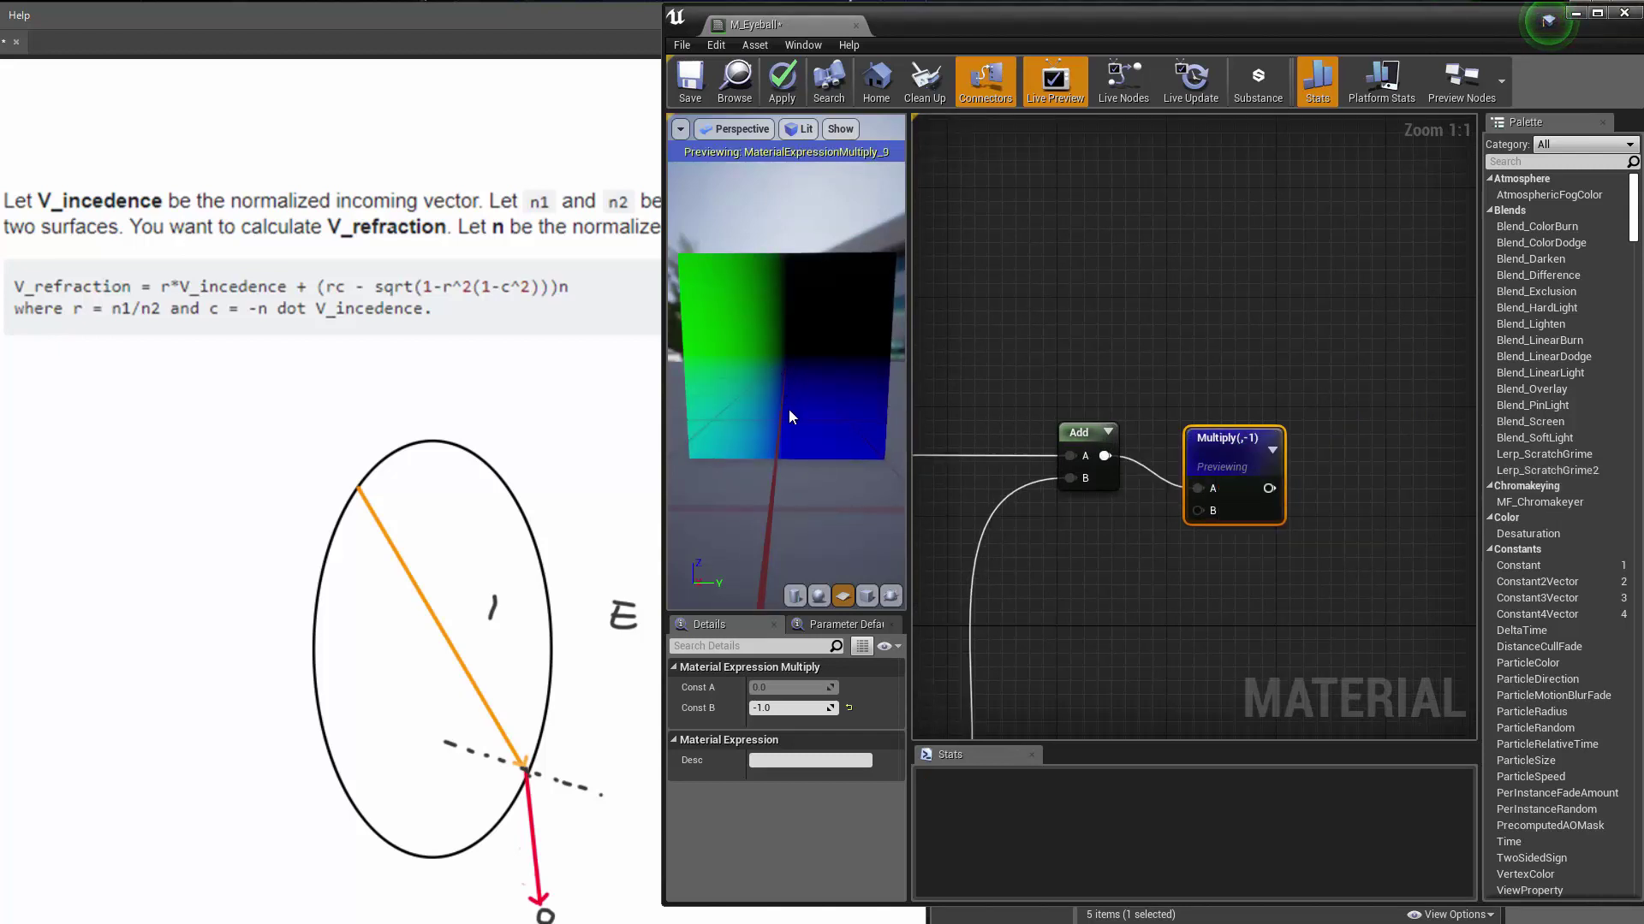
mouse_move(787, 482)
mouse_down()
mouse_move(787, 402)
mouse_move(789, 463)
mouse_up()
Step: Preview the Camera Vector node again, keeping the oblique view of the plane
scroll(1054, 590, down, 4)
right_drag(1053, 591, 1350, 510)
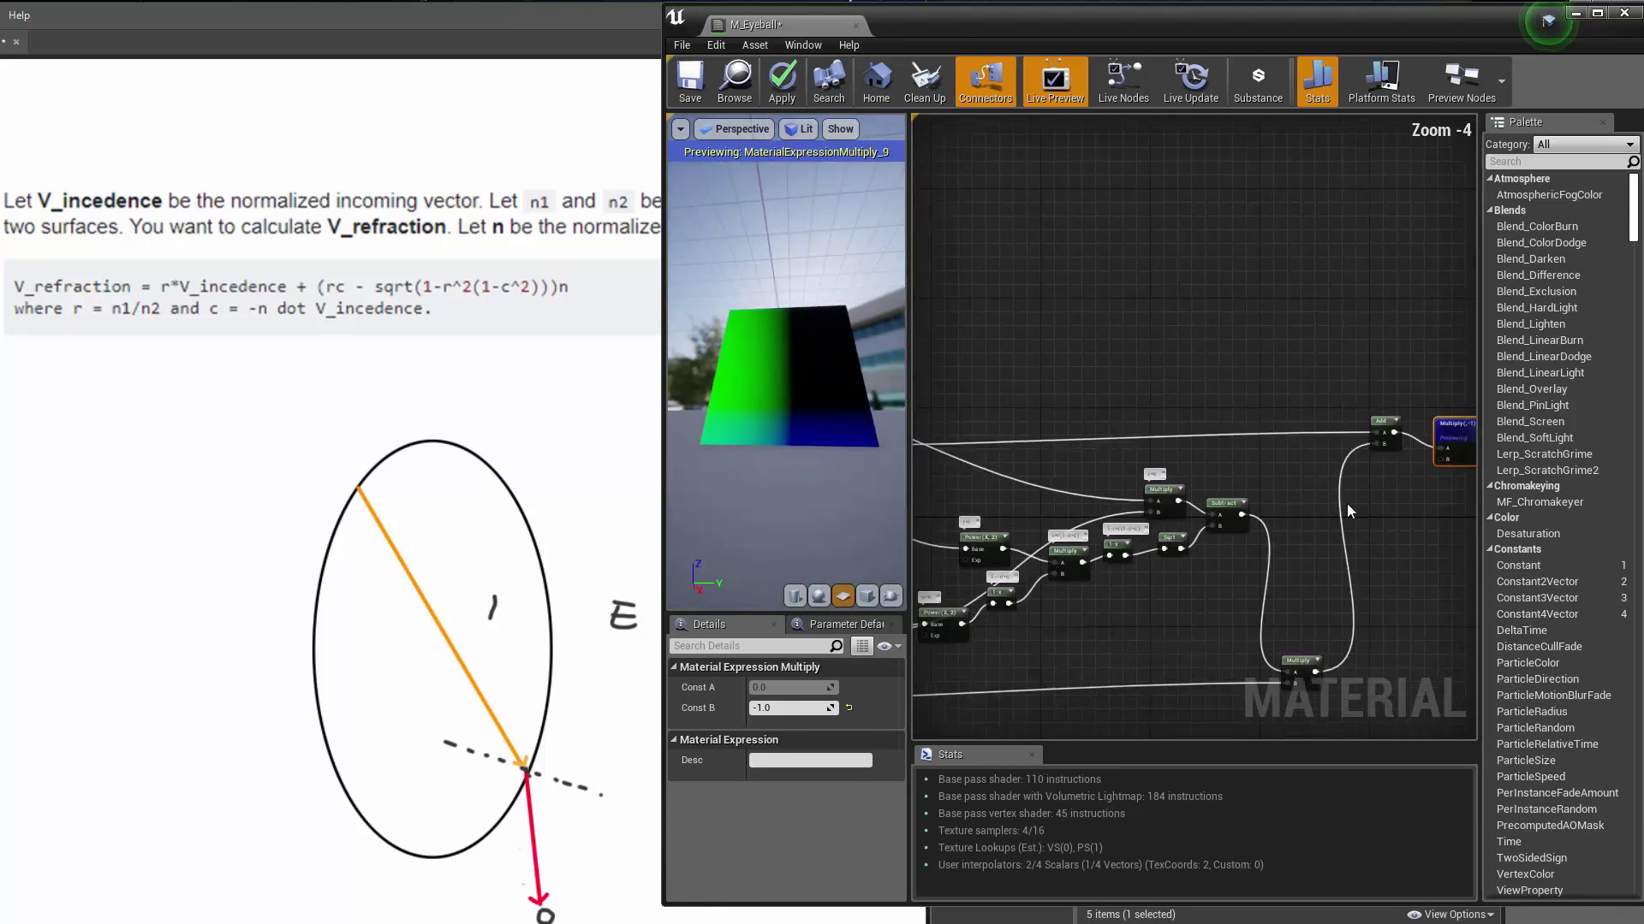
right_drag(1104, 574, 1386, 548)
scroll(994, 488, up, 1)
right_drag(993, 488, 1043, 511)
scroll(1035, 472, up, 2)
scroll(1036, 472, up, 1)
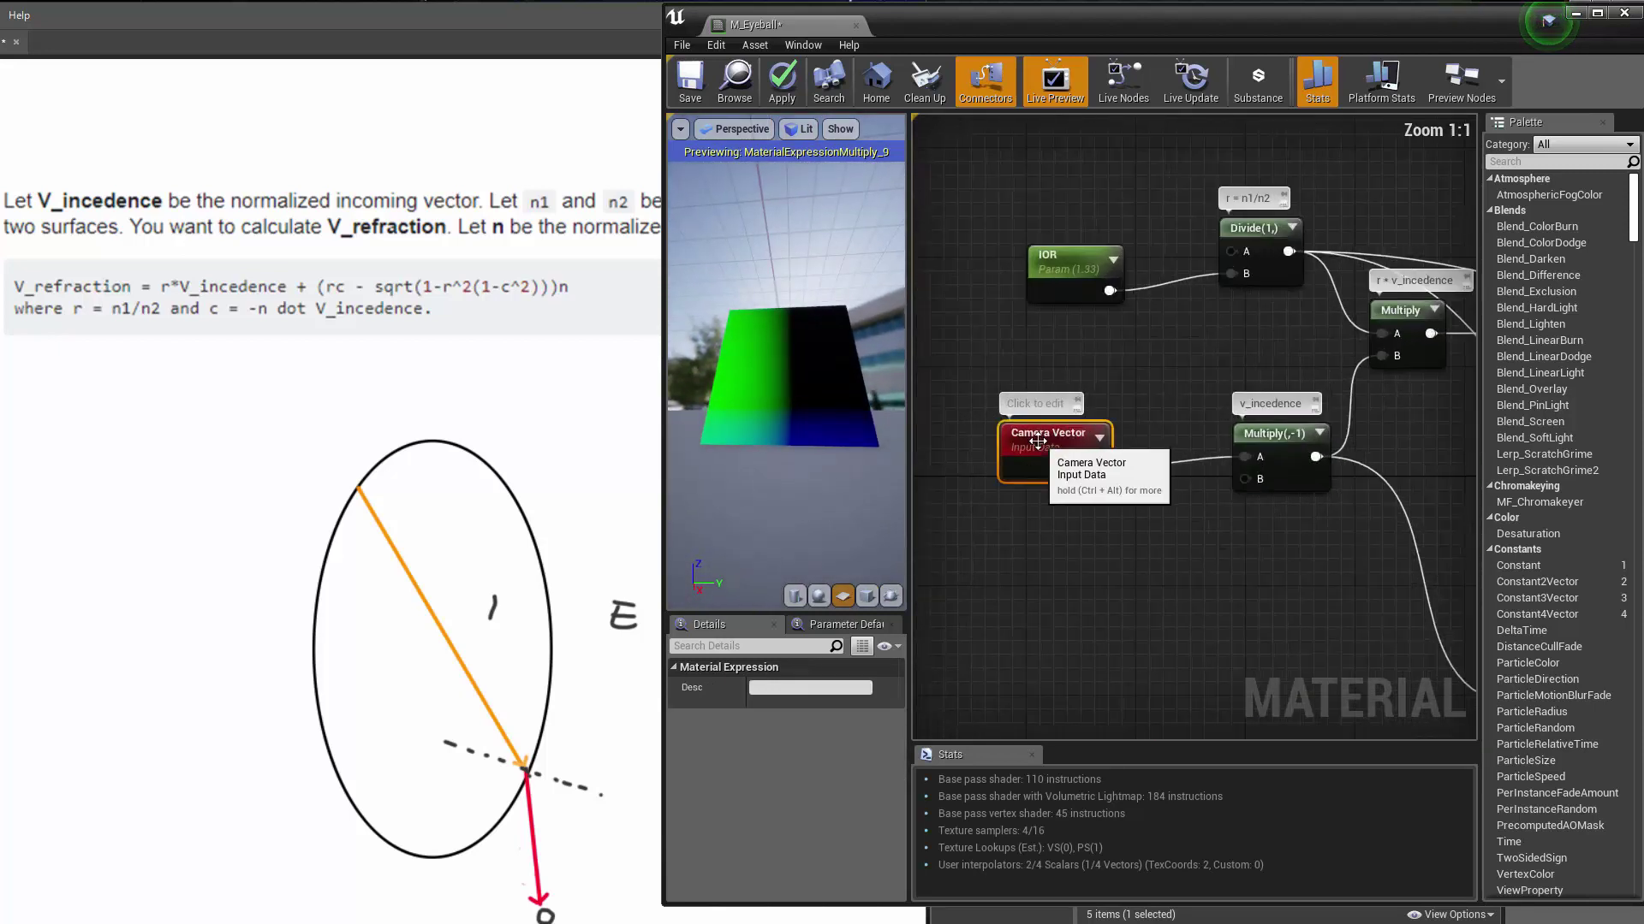
right_click(1053, 432)
click(1071, 452)
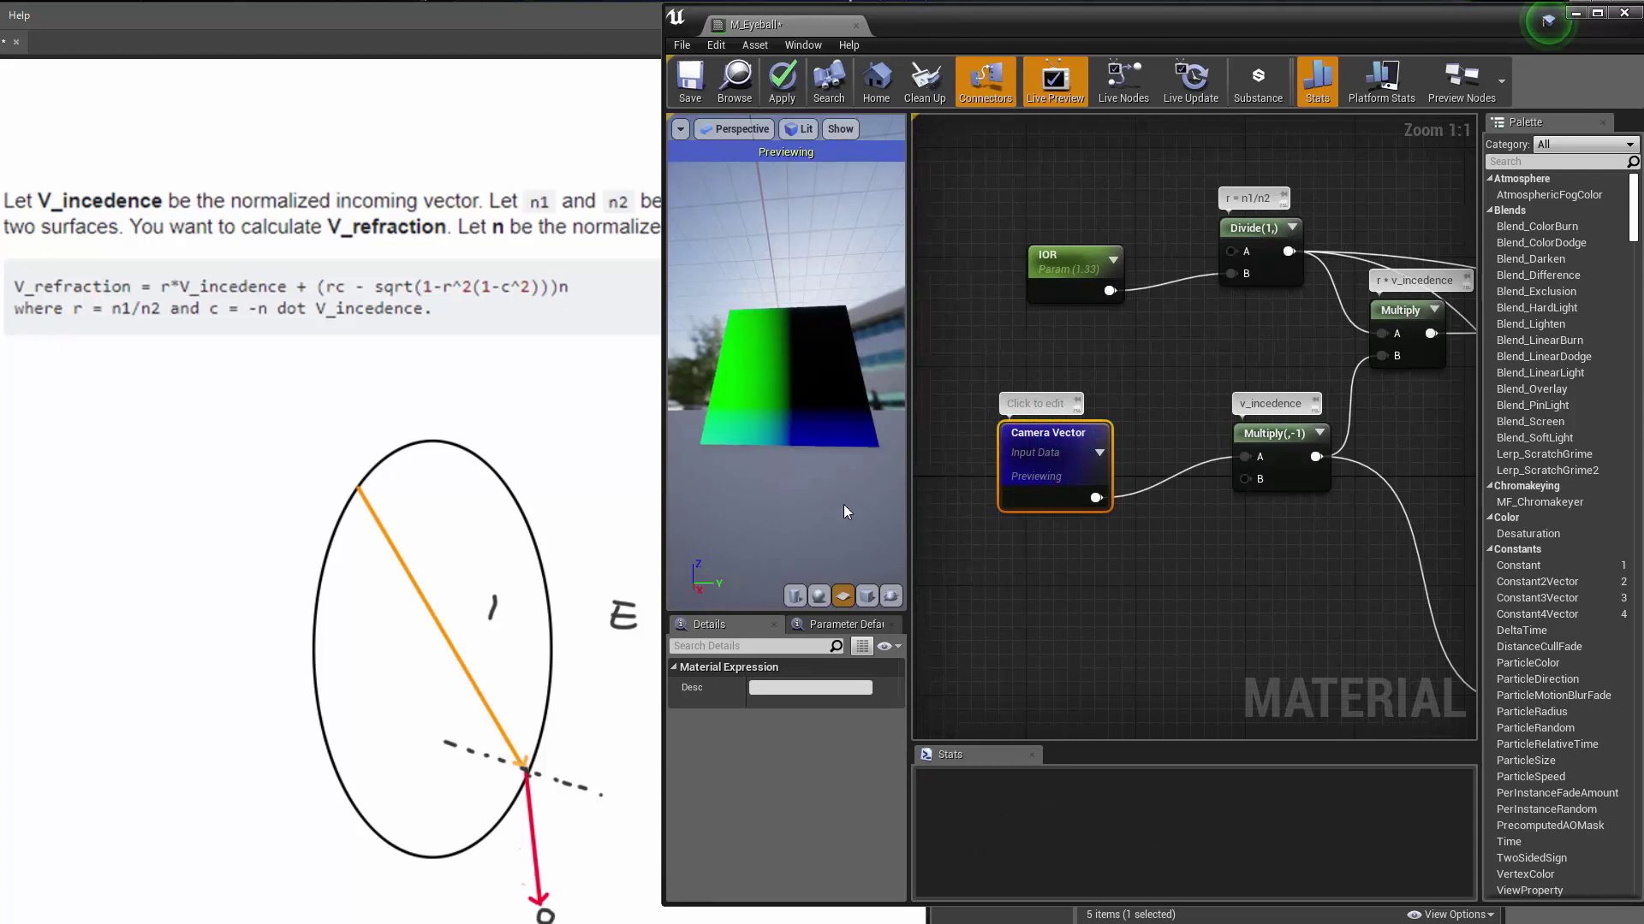
scroll(1174, 552, down, 1)
right_drag(1209, 555, 915, 528)
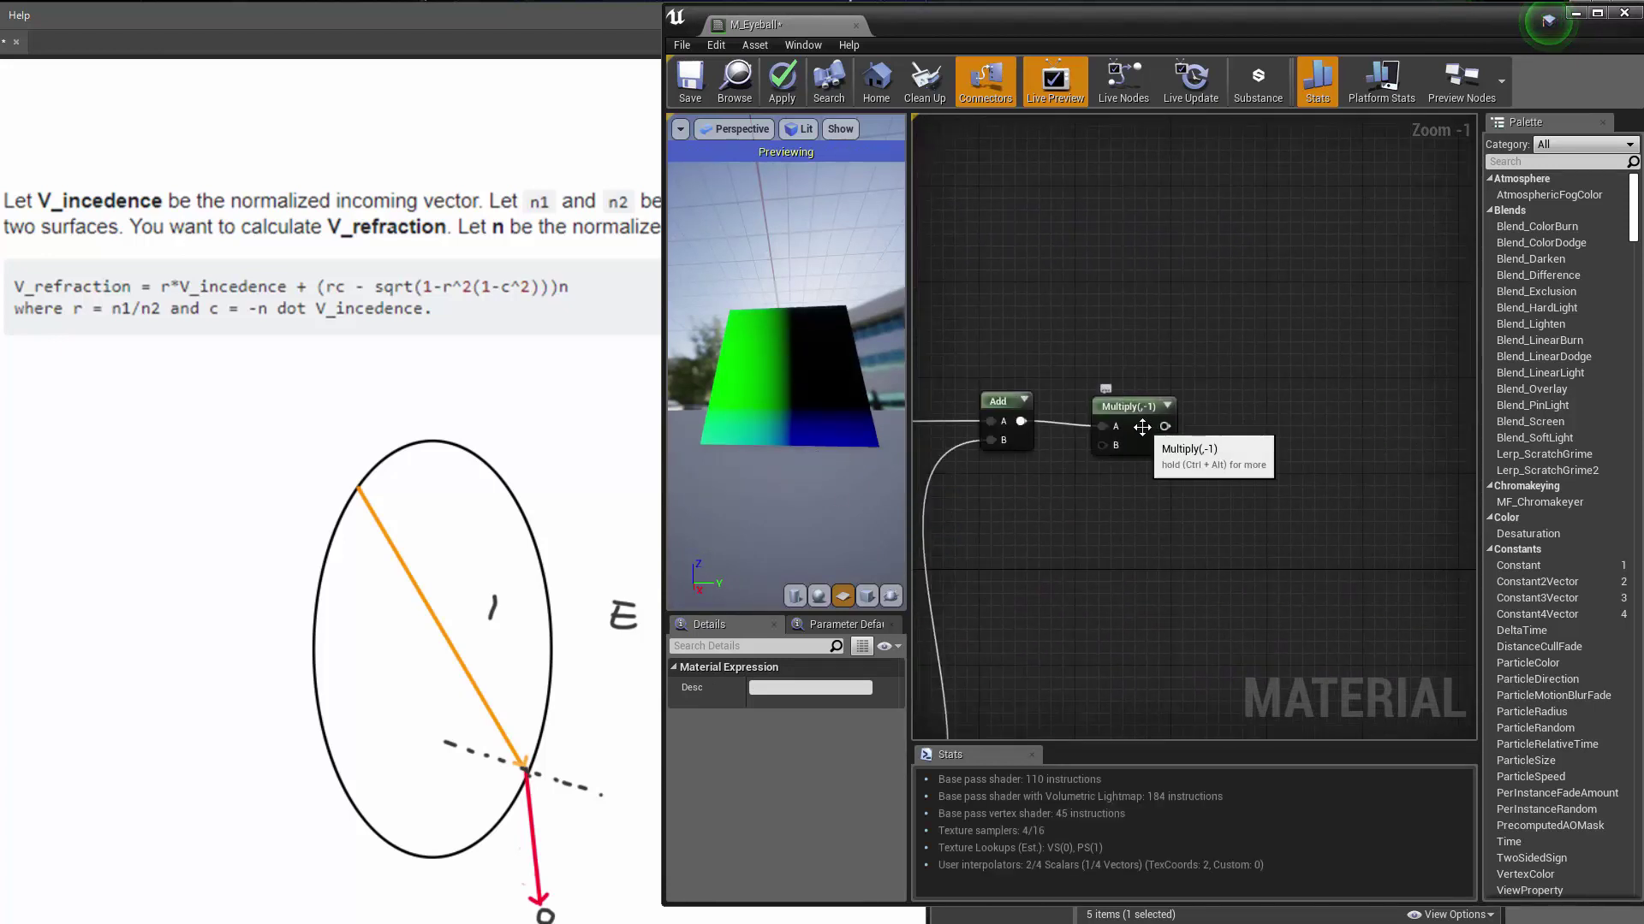
right_click(1143, 426)
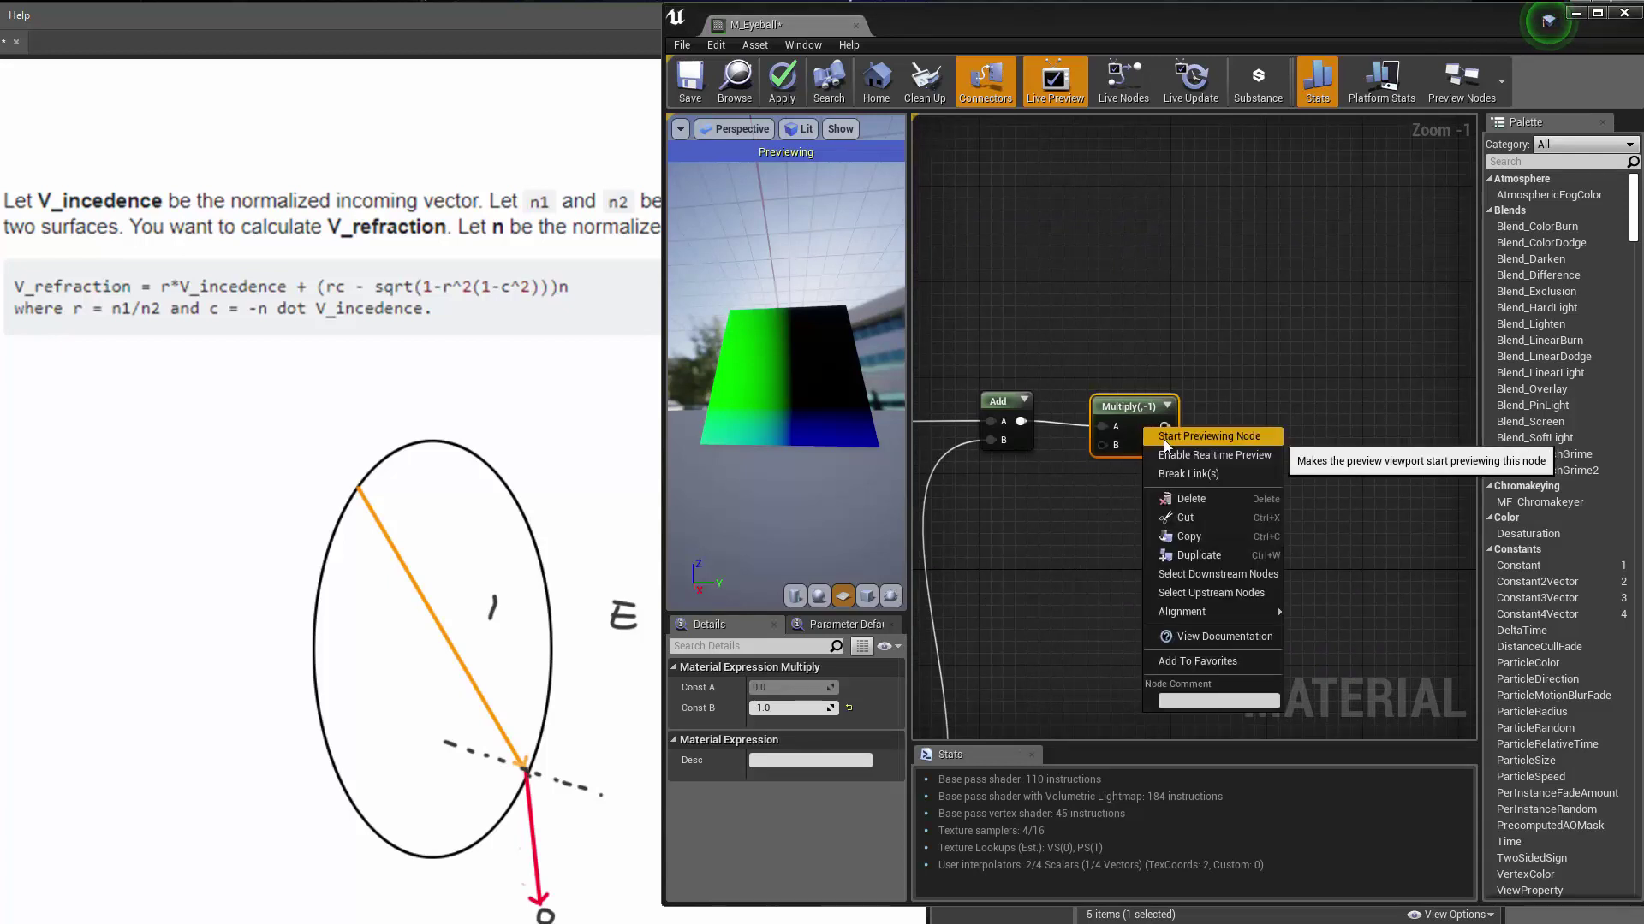
click(1164, 439)
click(1169, 332)
Step: Open the Snipping Tool
key(super)
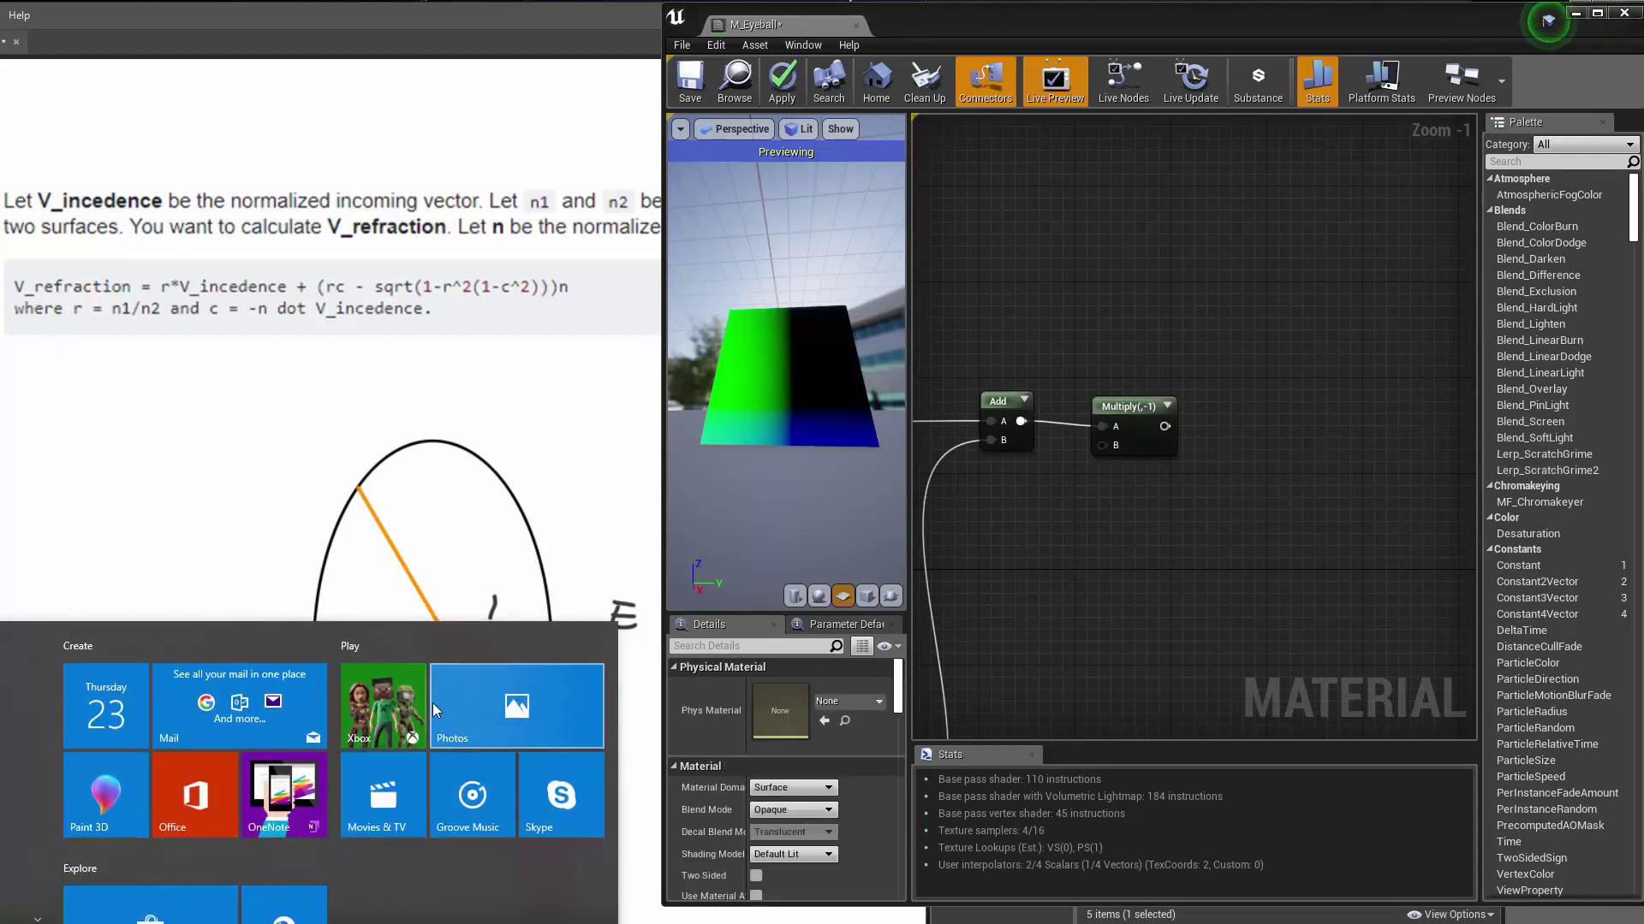
text(snip)
key(Return)
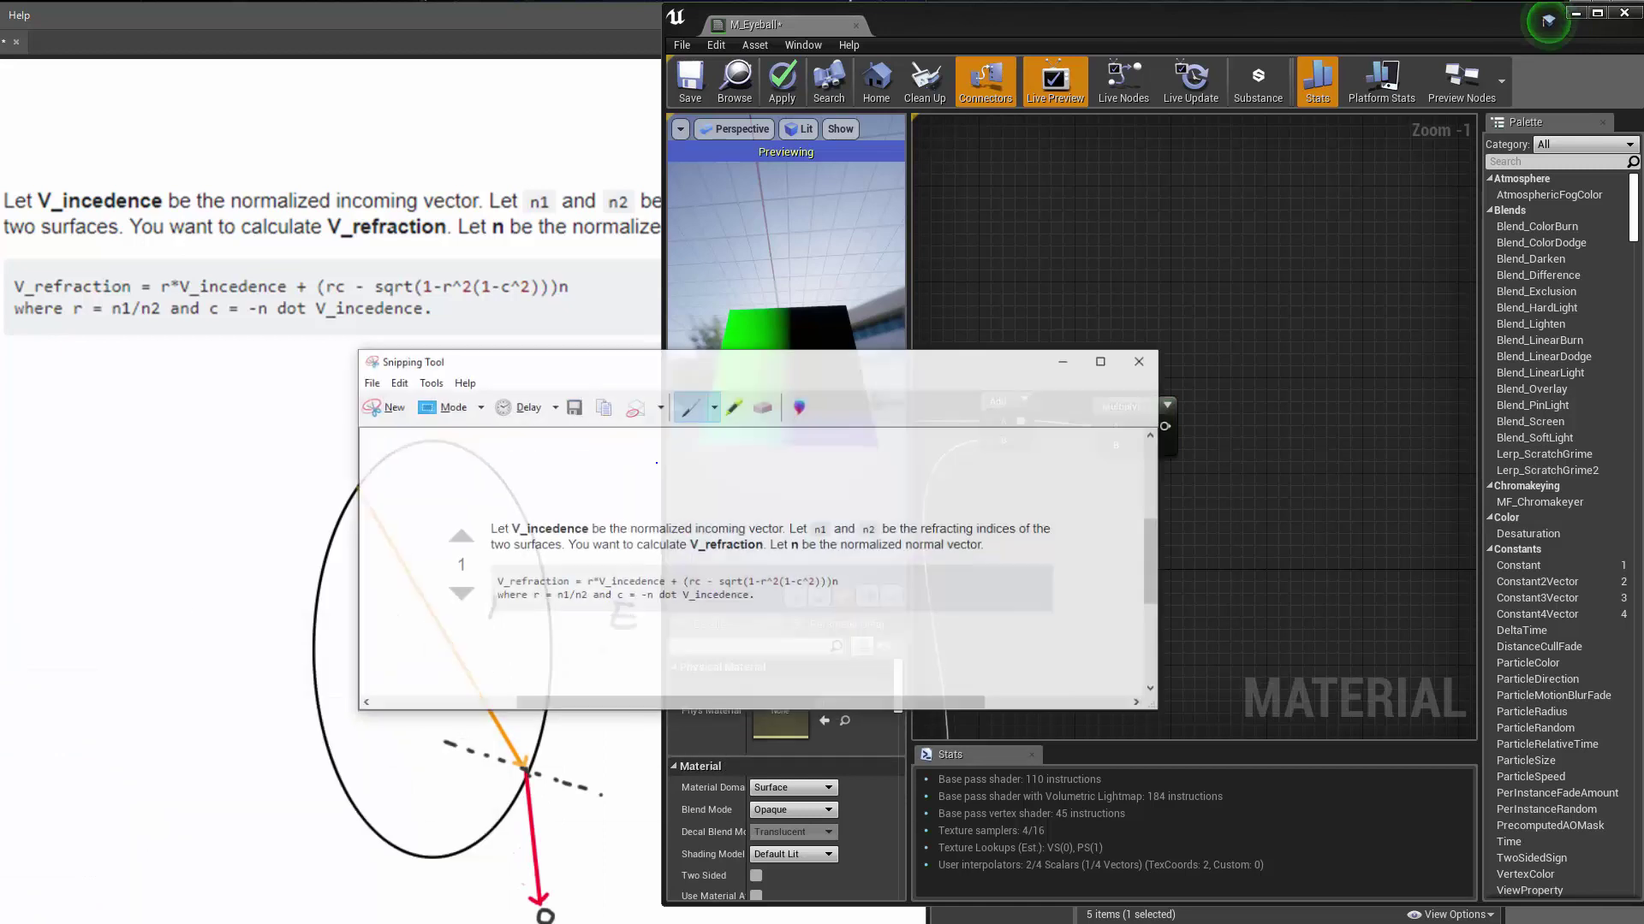
Step: Try to capture a snip of only the plane area in the material preview
click(385, 408)
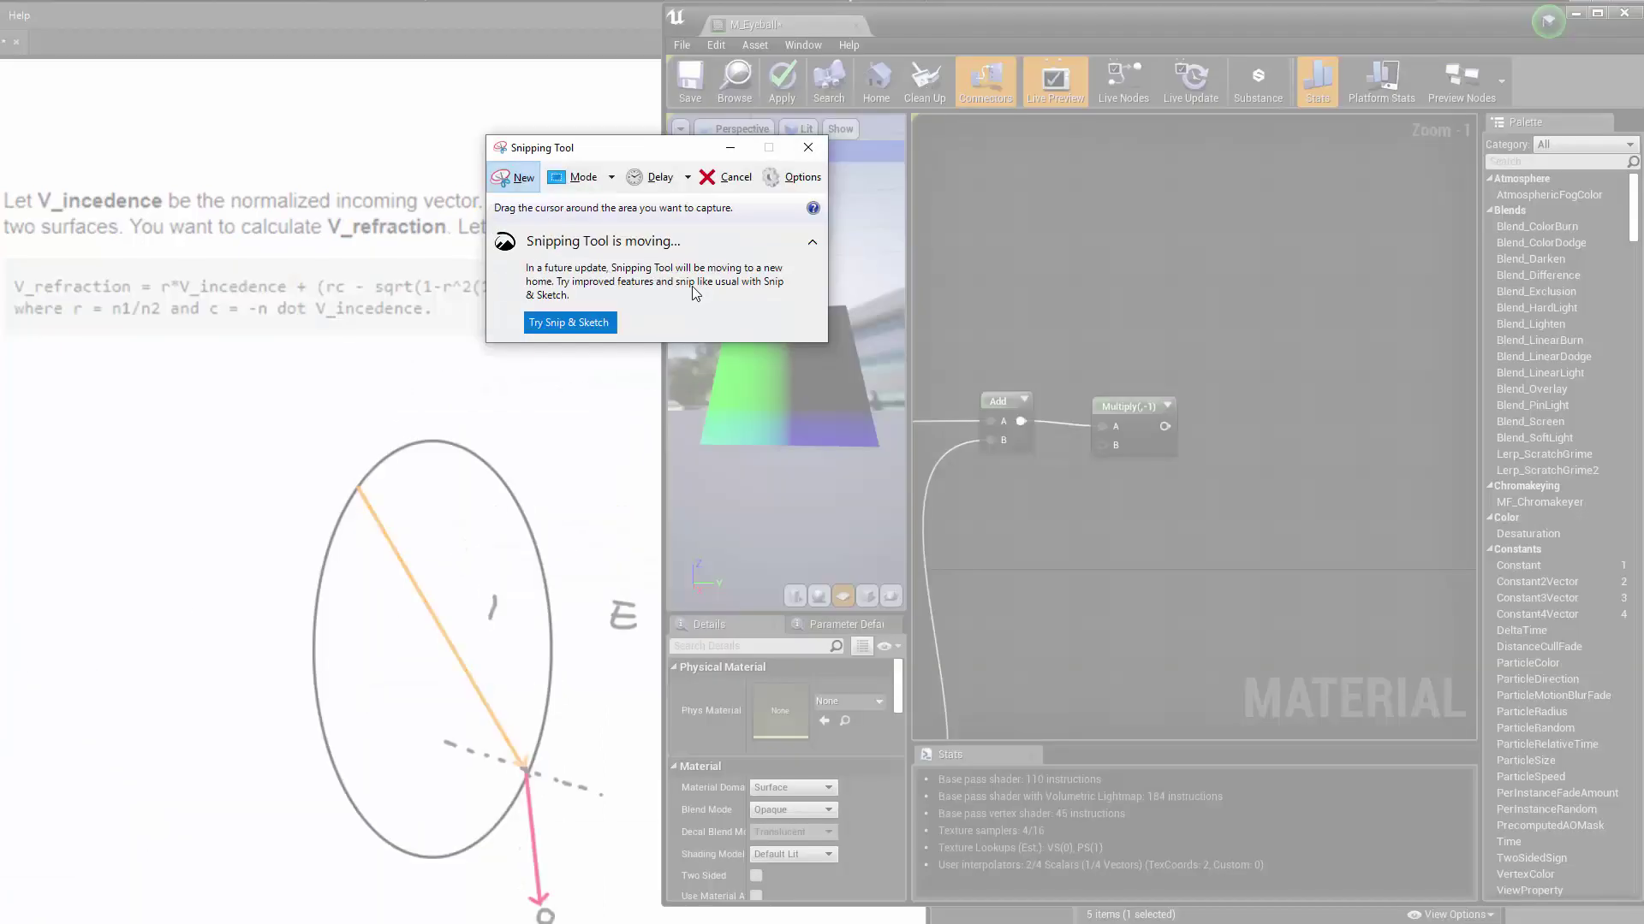
drag(898, 276, 690, 483)
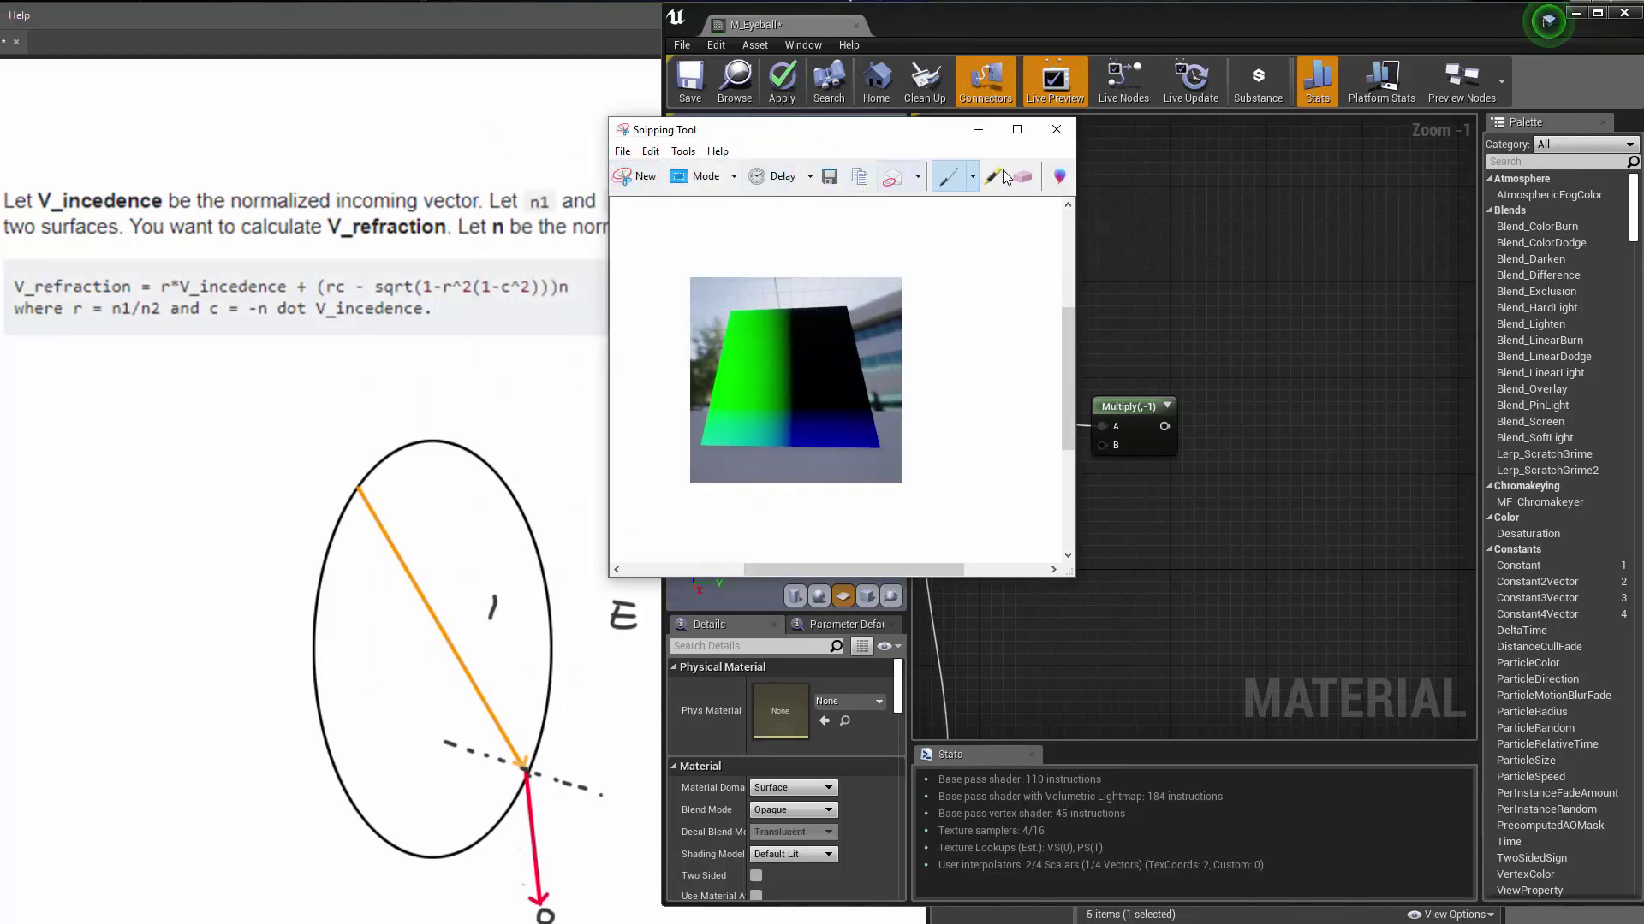
click(644, 179)
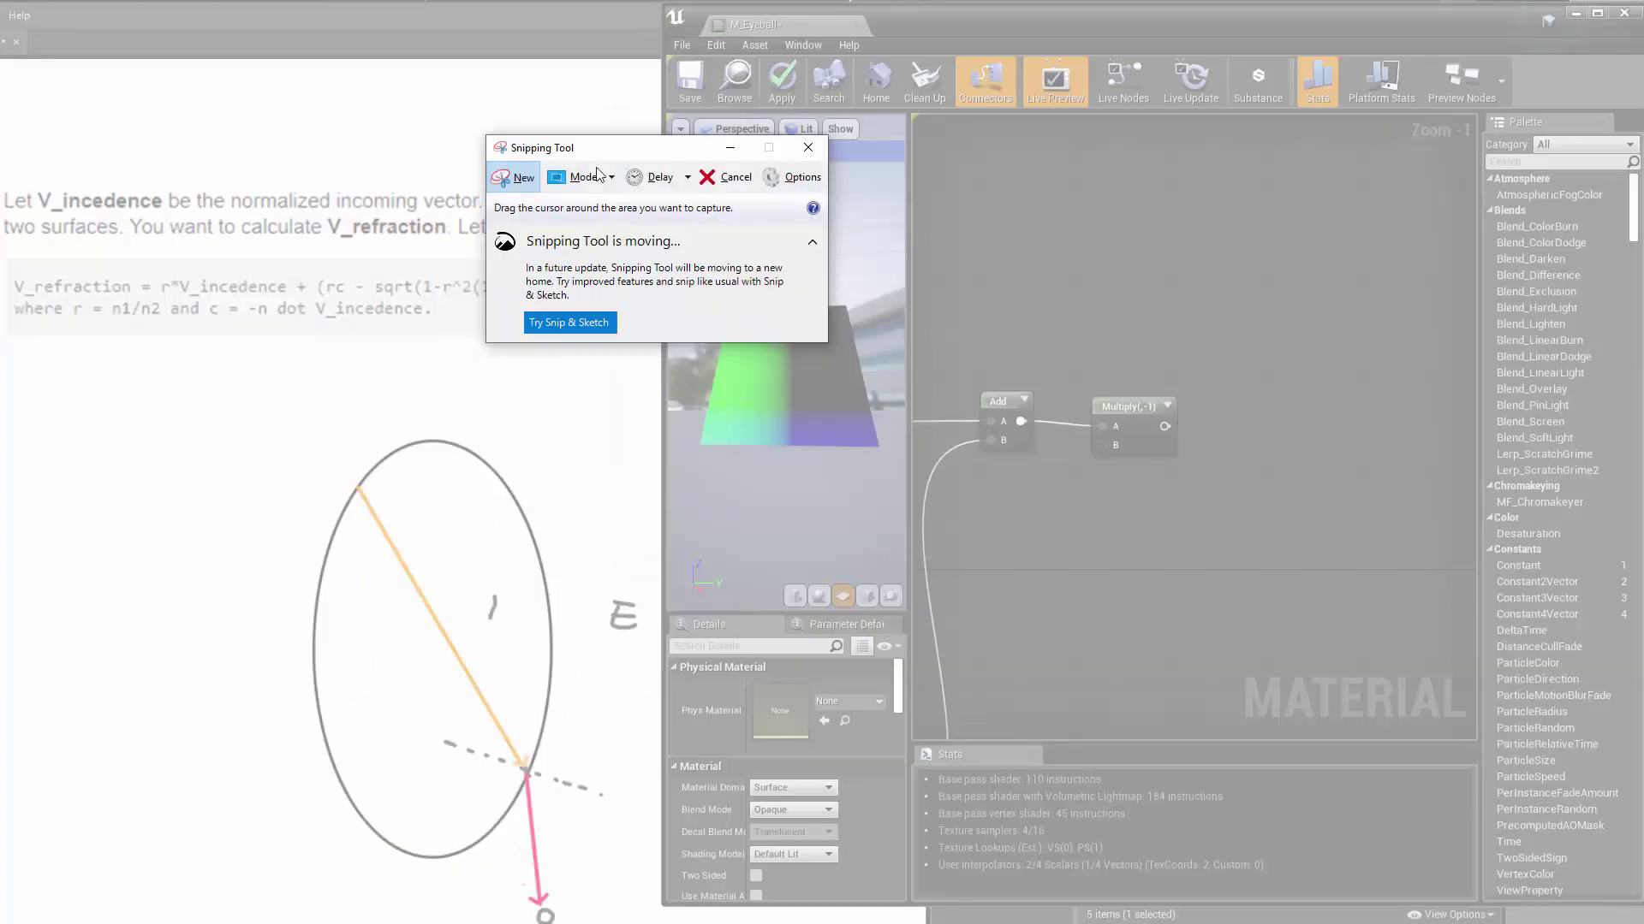
click(723, 178)
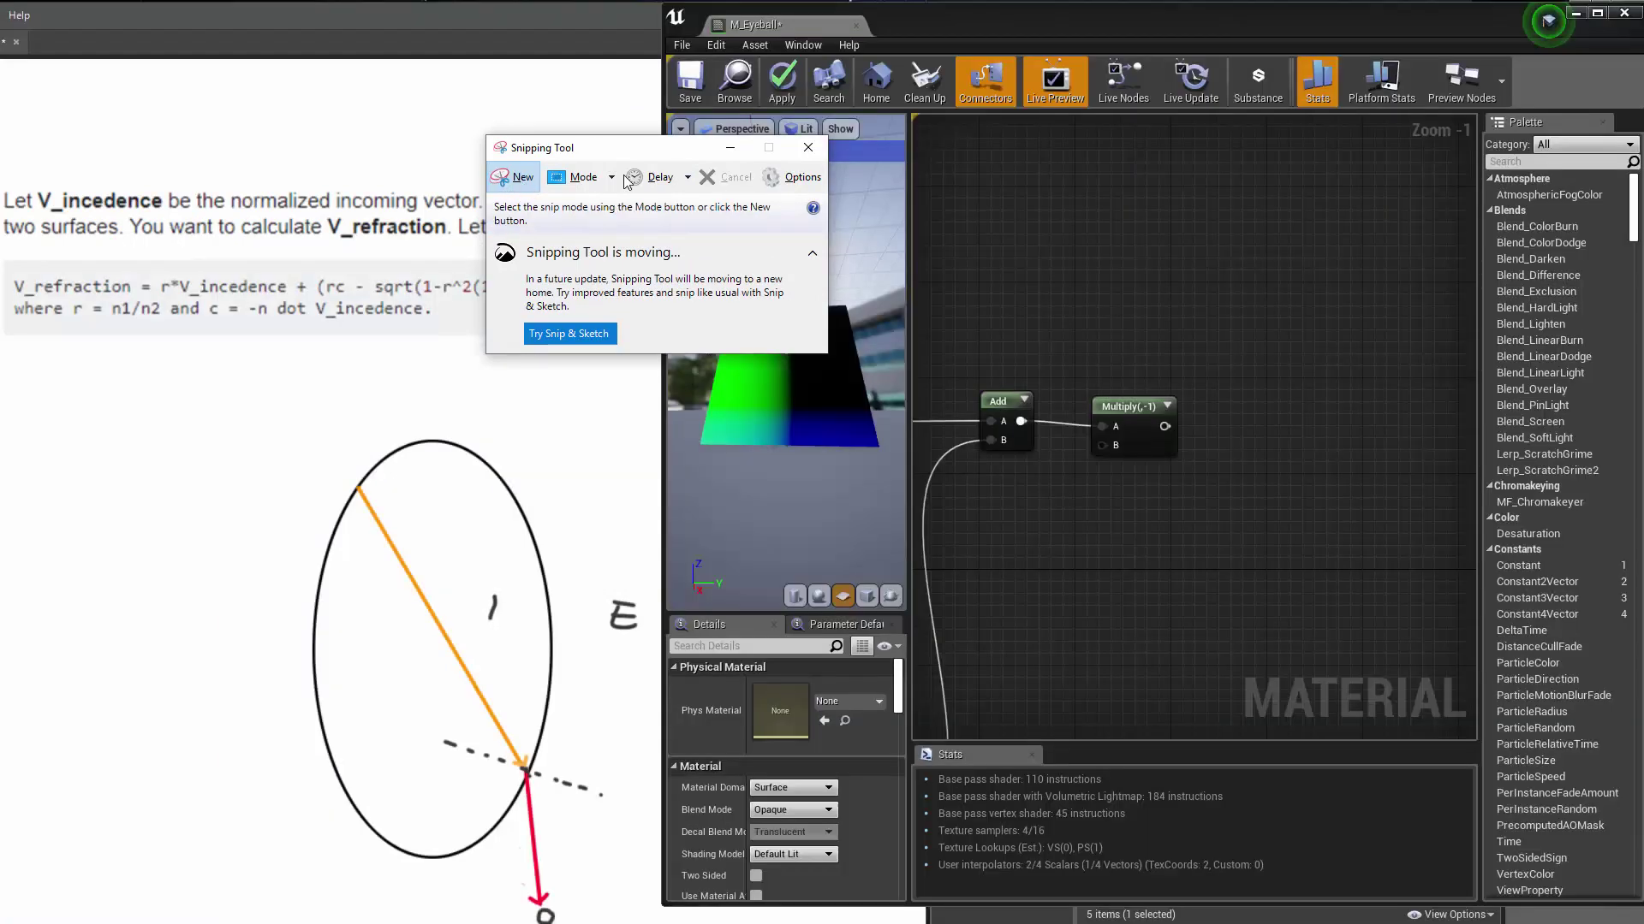
Step: Capture the whole material preview viewport as a snip, paste it into the diagram document and place it beside the letter E
click(525, 179)
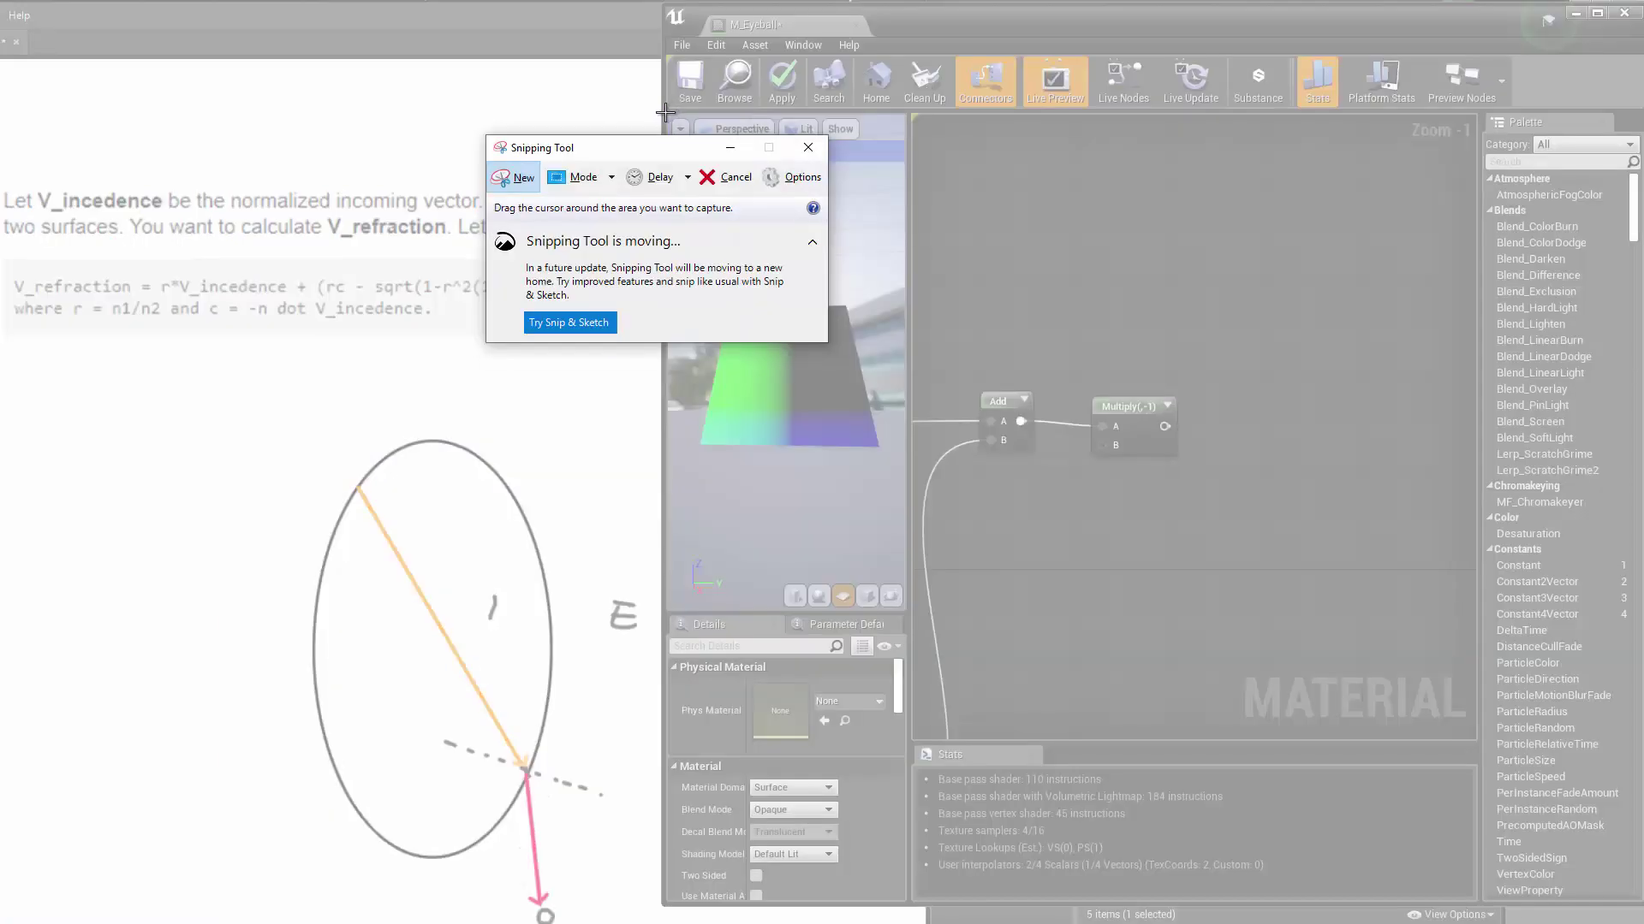
drag(668, 114, 908, 610)
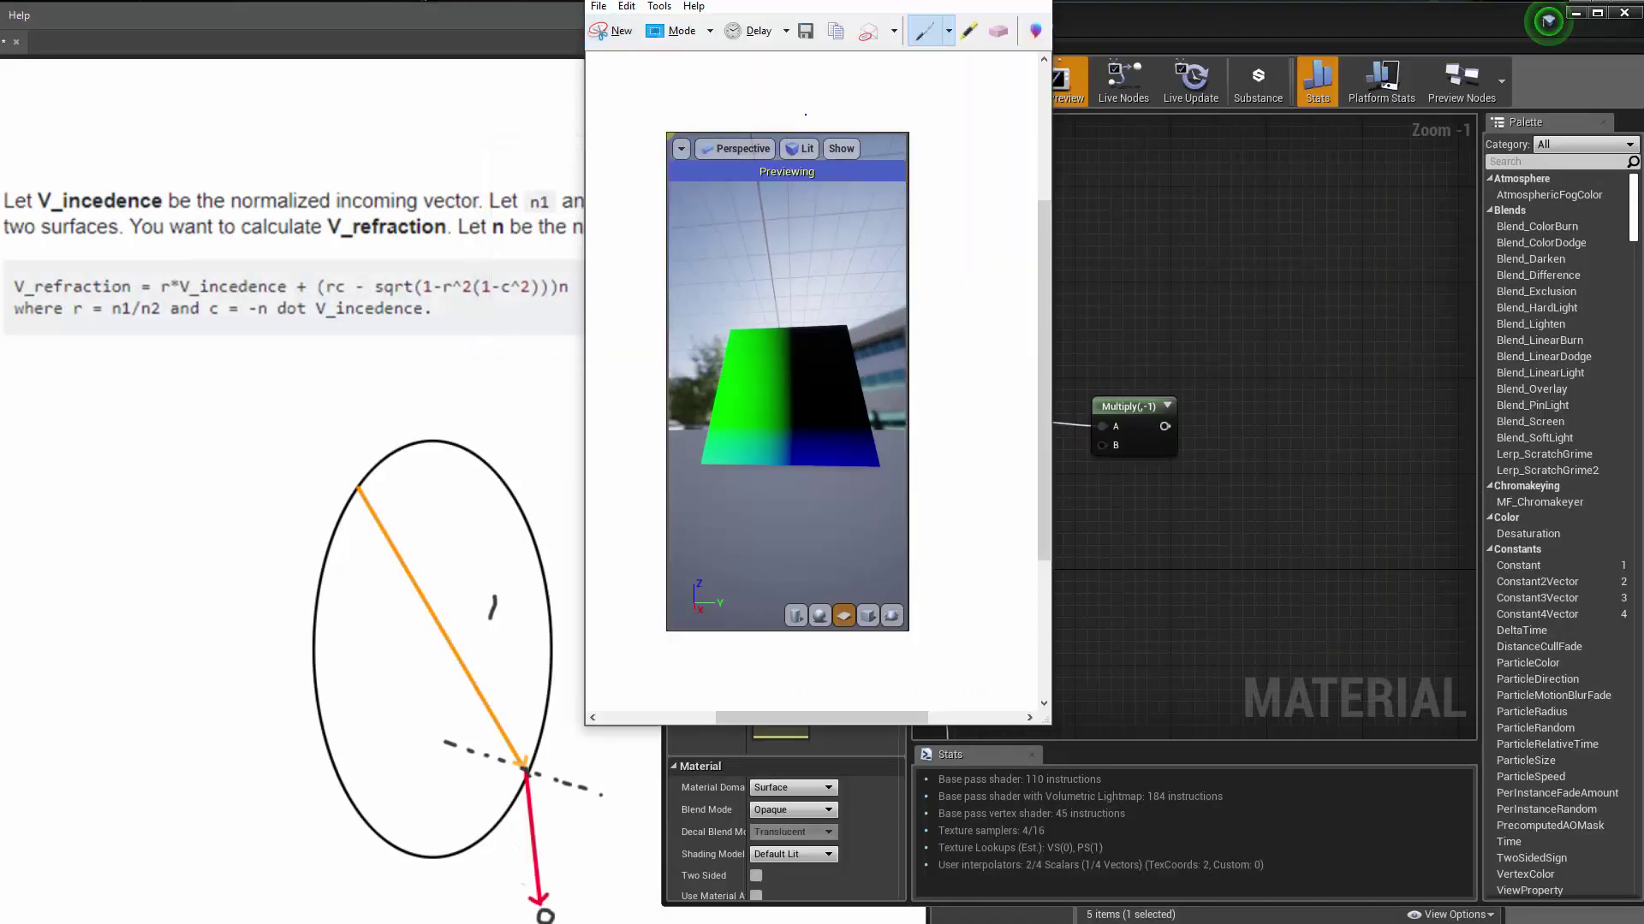
click(303, 389)
key(ctrl+v)
drag(447, 482, 754, 510)
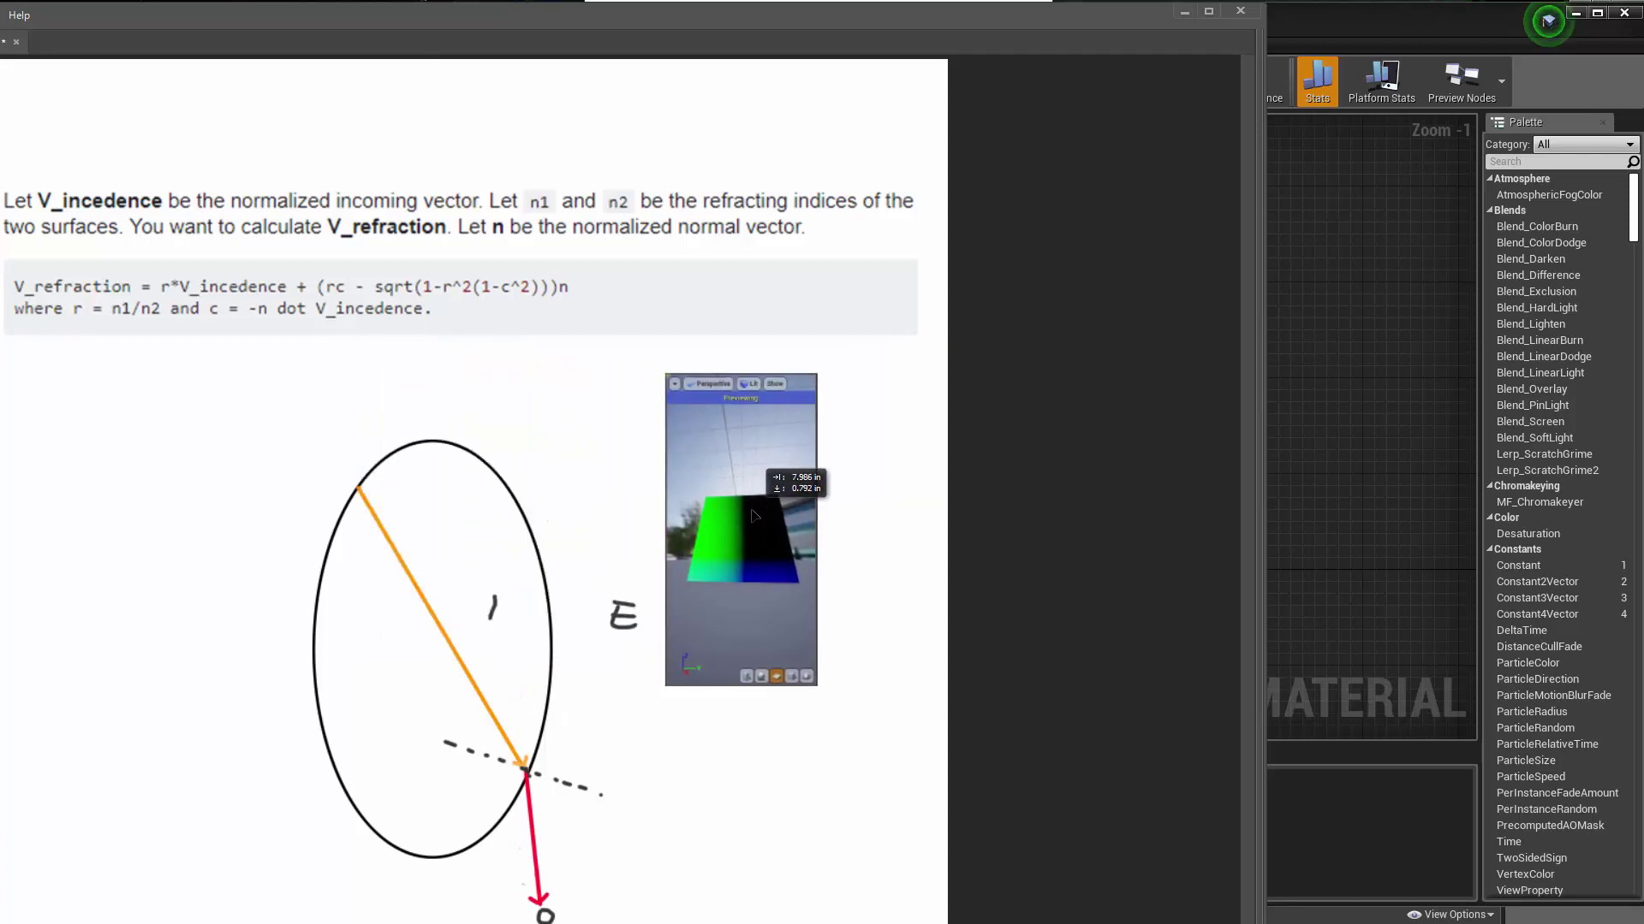
Step: Return to the M_Eyeball material editor and preview the final Multiply(-1) node
click(1324, 448)
click(1129, 419)
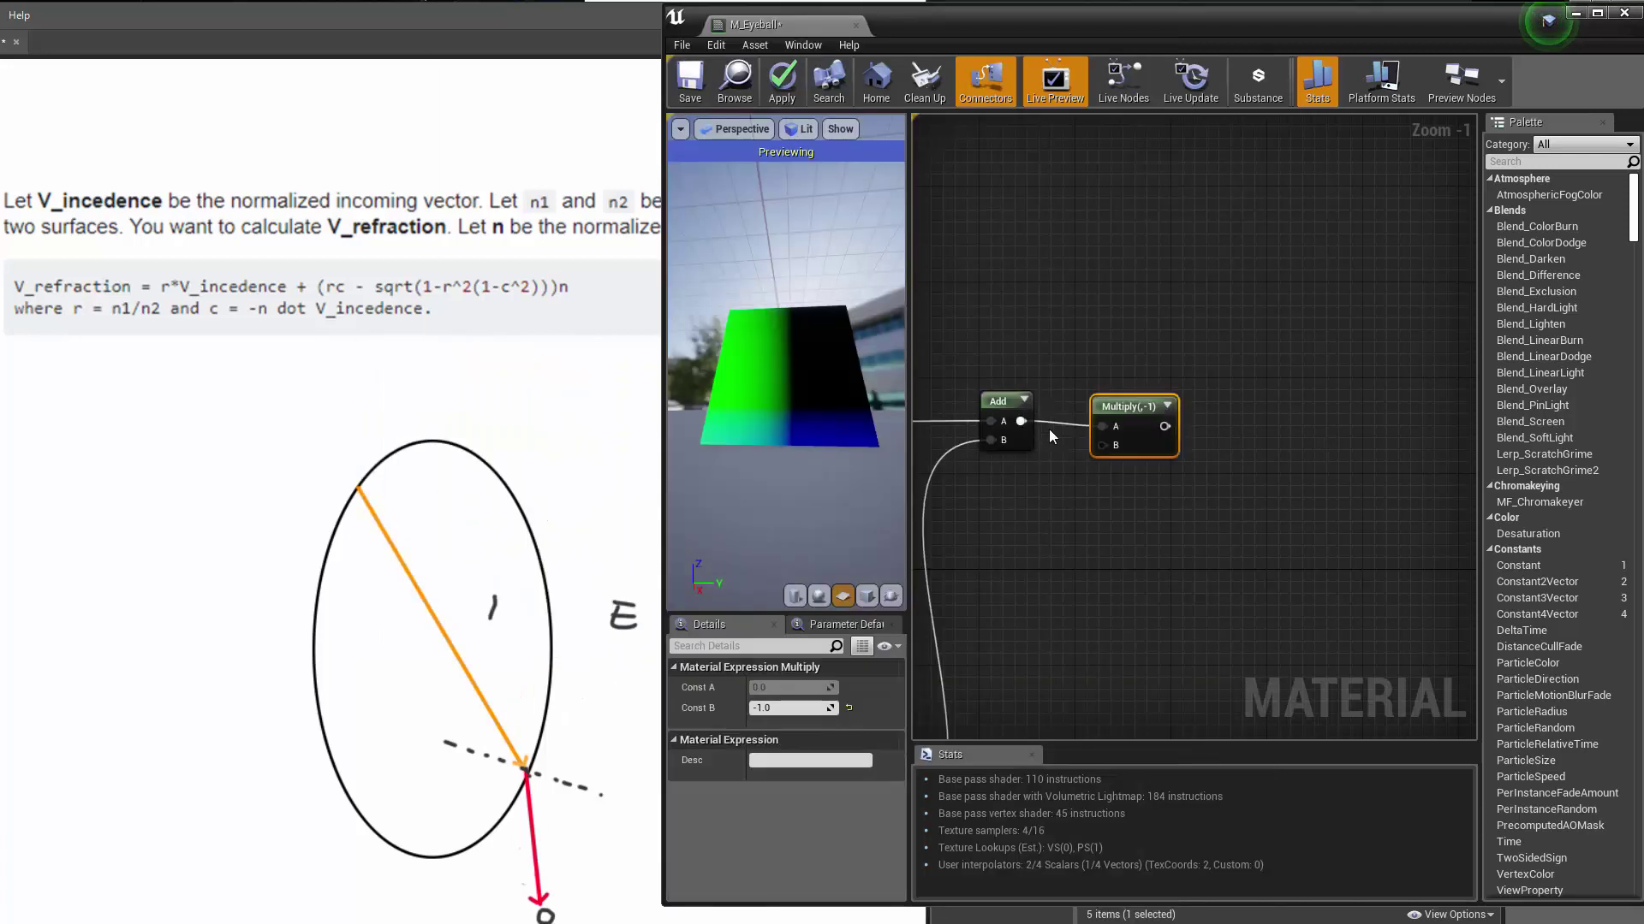
right_click(1142, 402)
click(1174, 417)
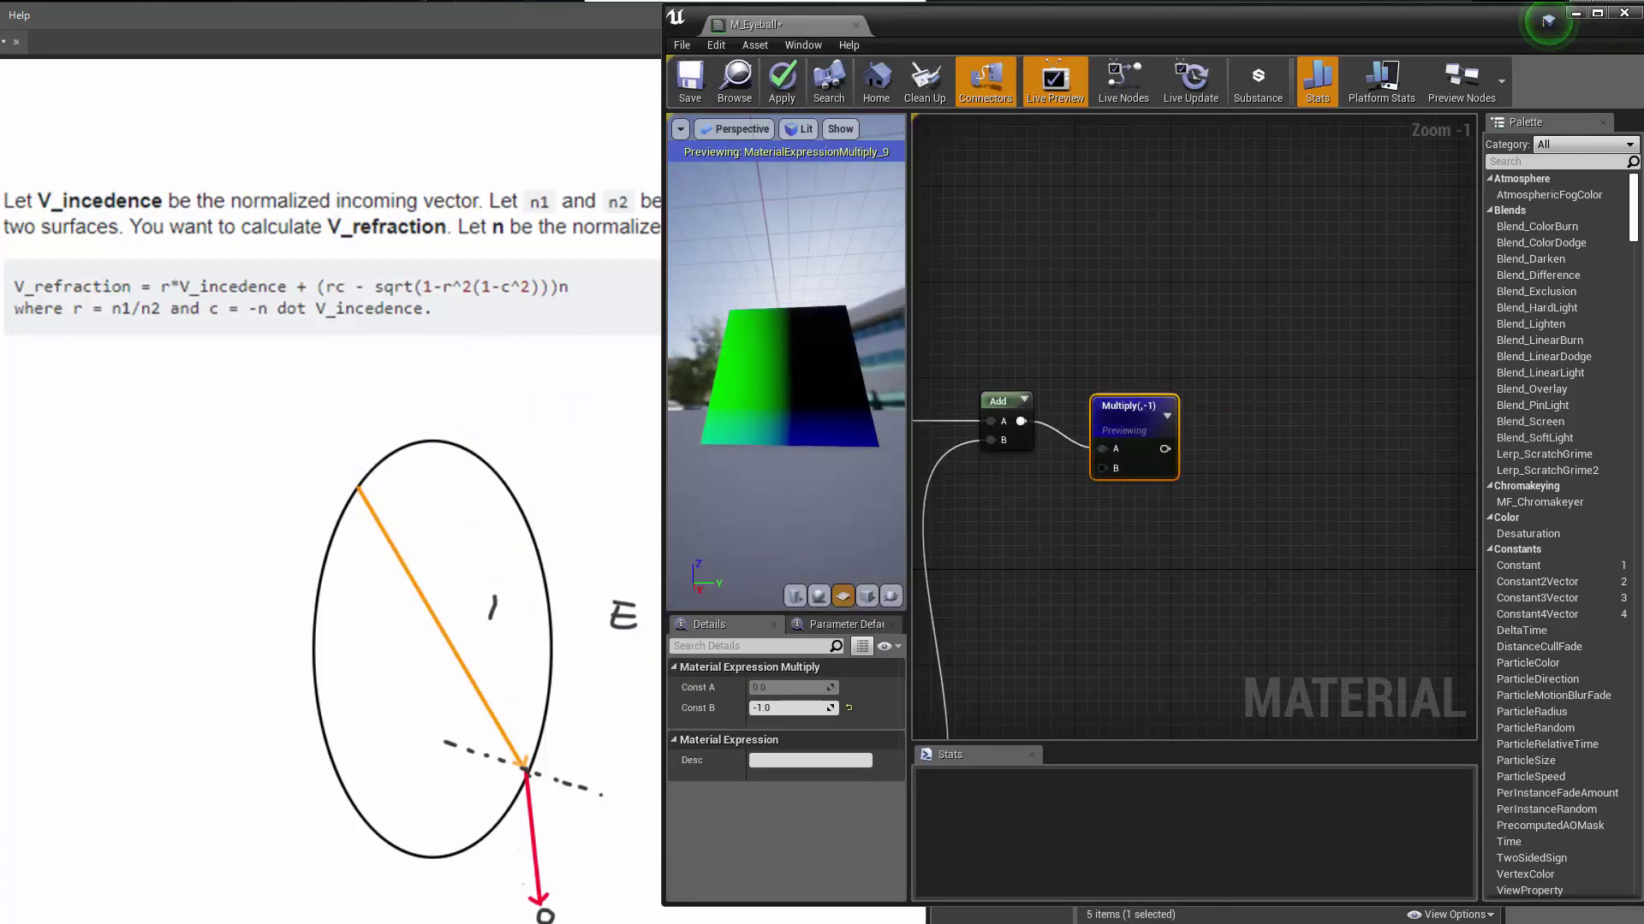
Step: Capture the material preview viewport as a new snip, paste it into the diagram document and place it exactly over the earlier snip
key(alt+Tab)
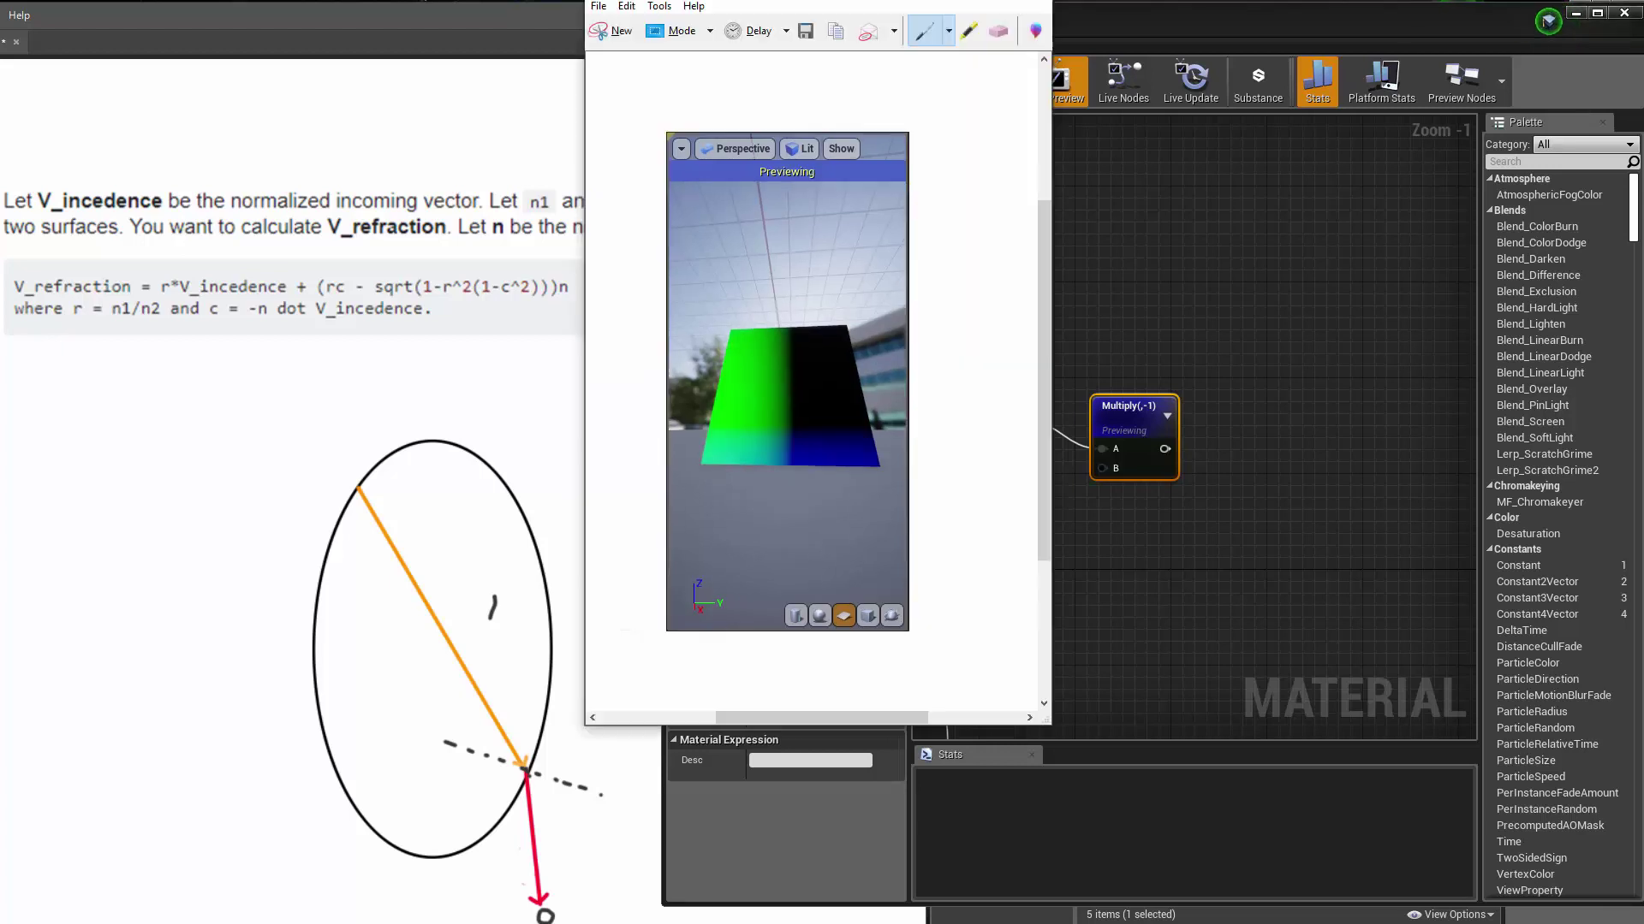
click(610, 31)
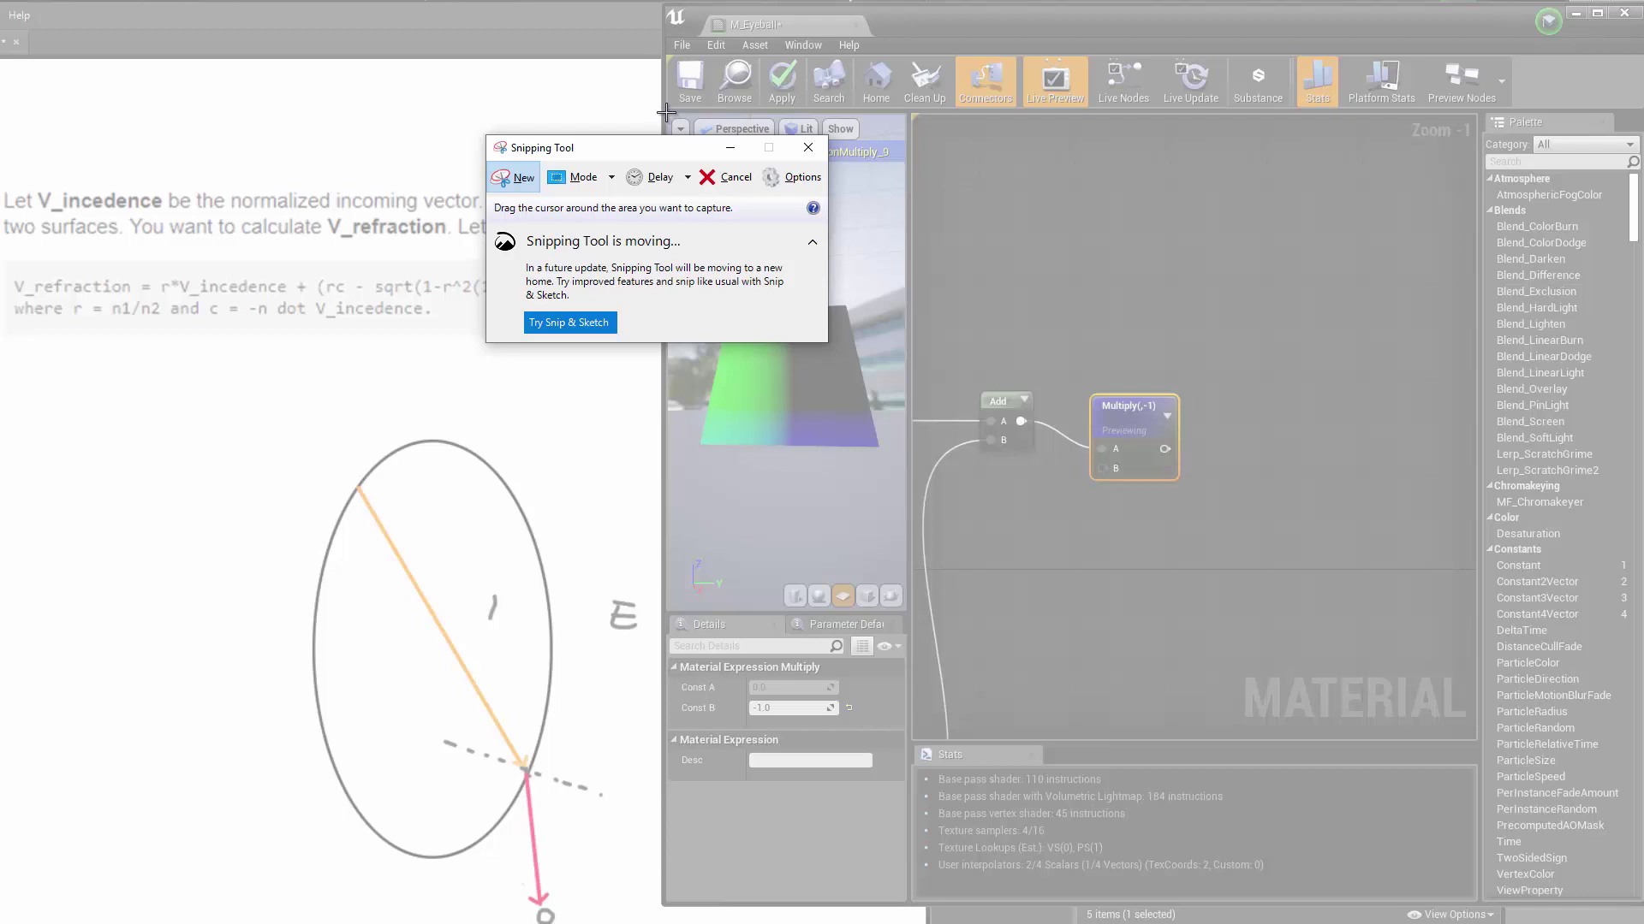
drag(665, 112, 909, 612)
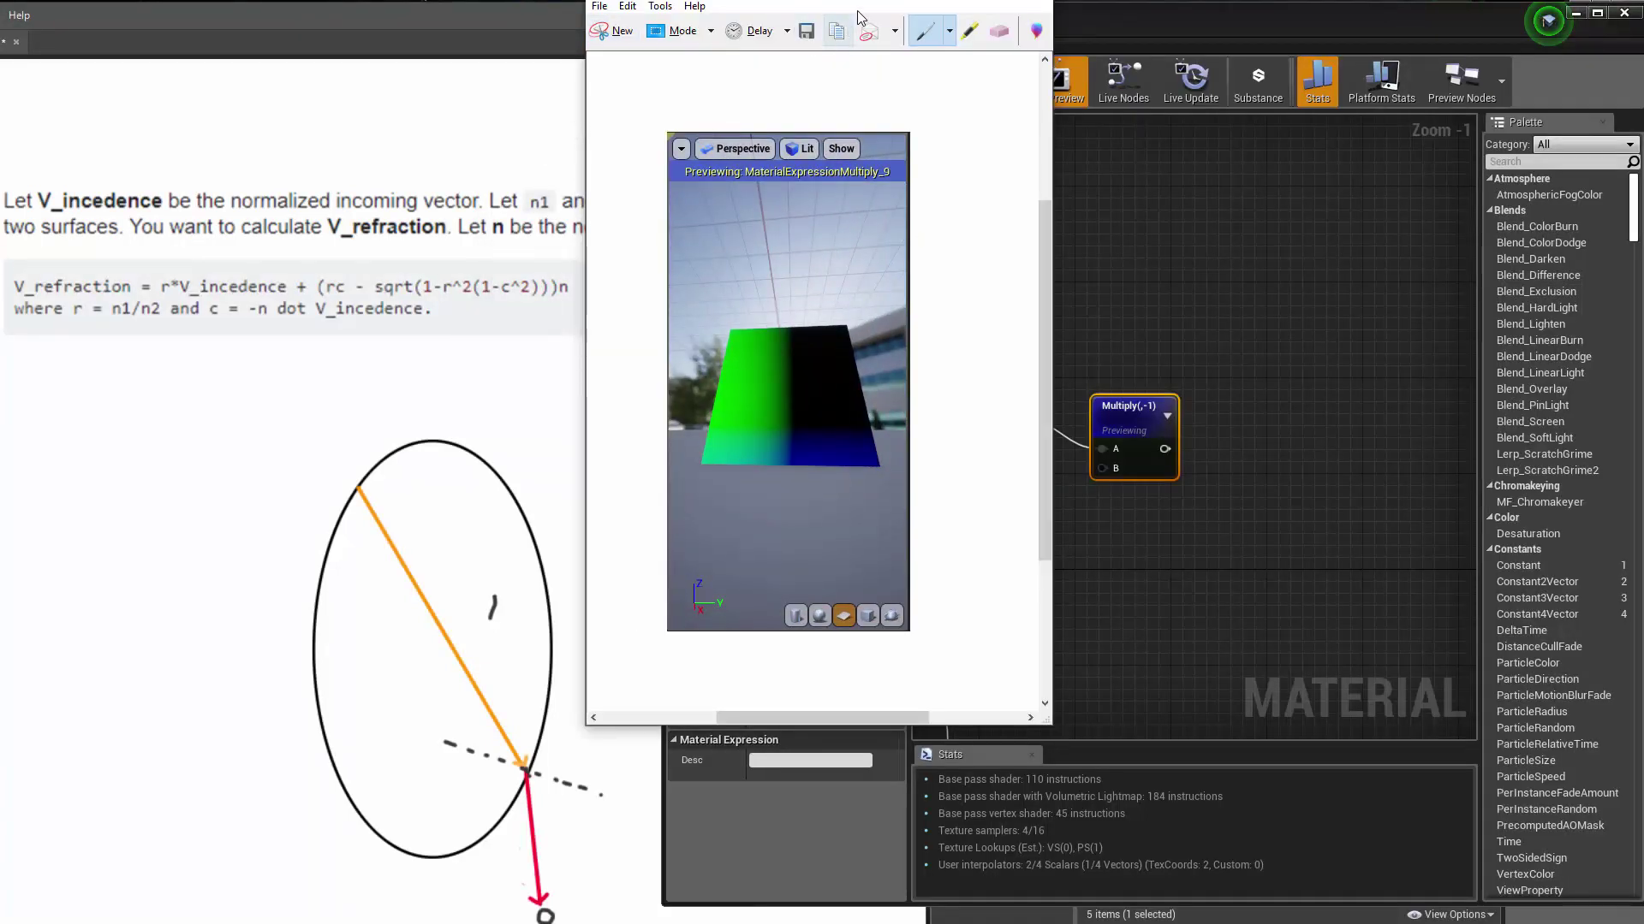
click(839, 33)
click(477, 337)
key(ctrl+v)
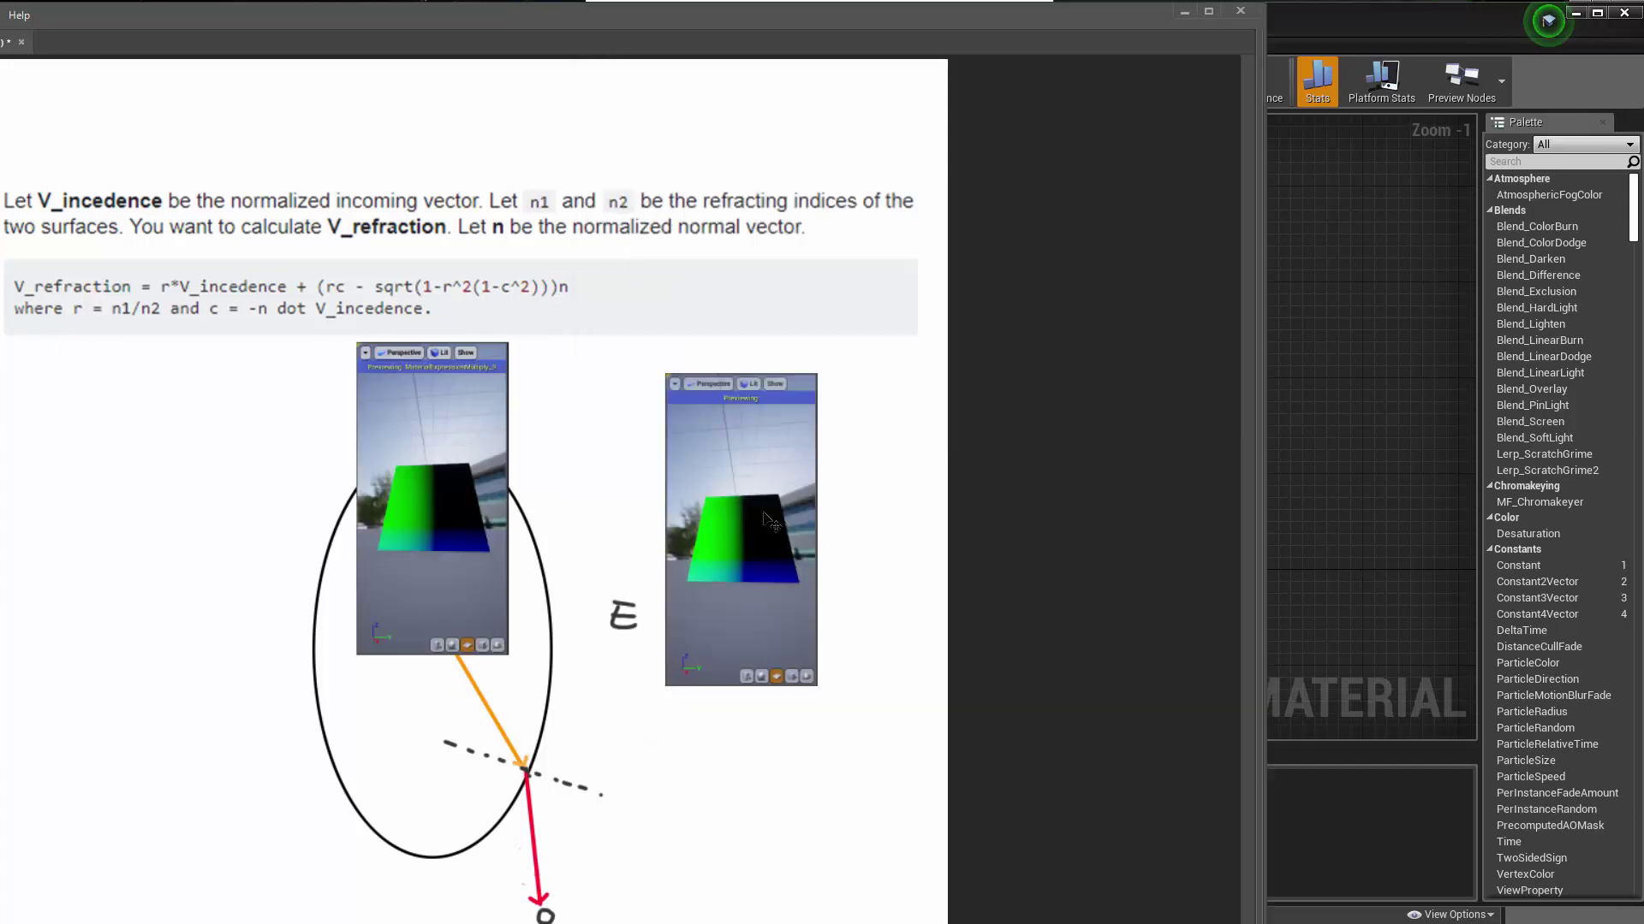
drag(368, 513, 739, 546)
Step: Compare the two overlaid snips at close zoom by repeatedly hiding and showing Layer 10
ctrl+scroll(738, 547, up, 3)
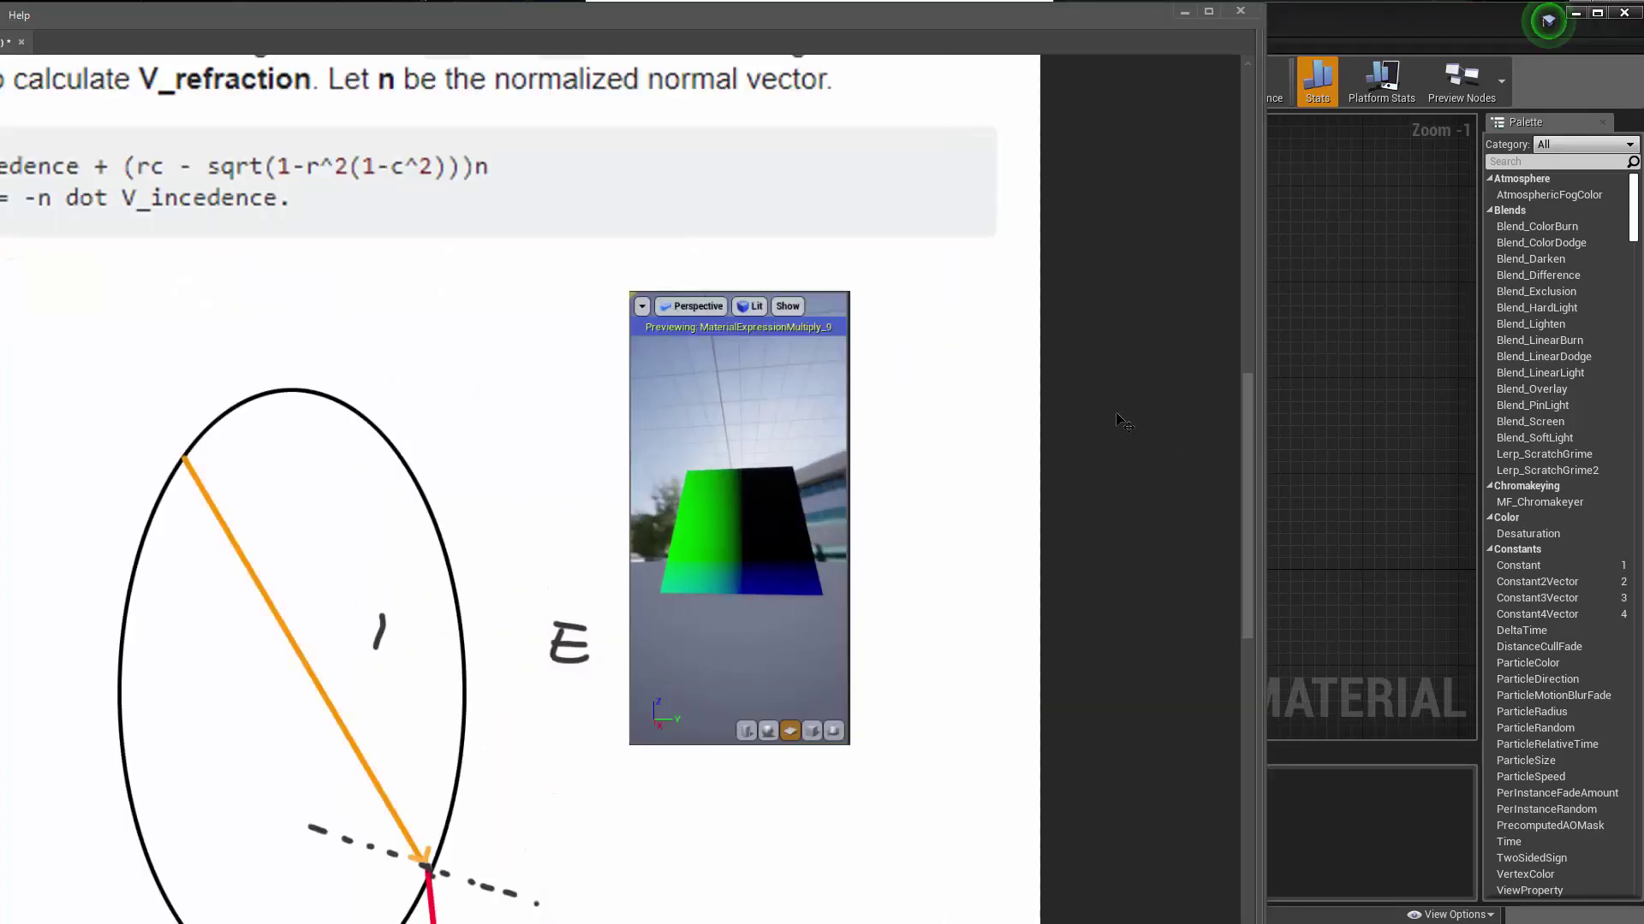
key(Tab)
scroll(1066, 895, up, 3)
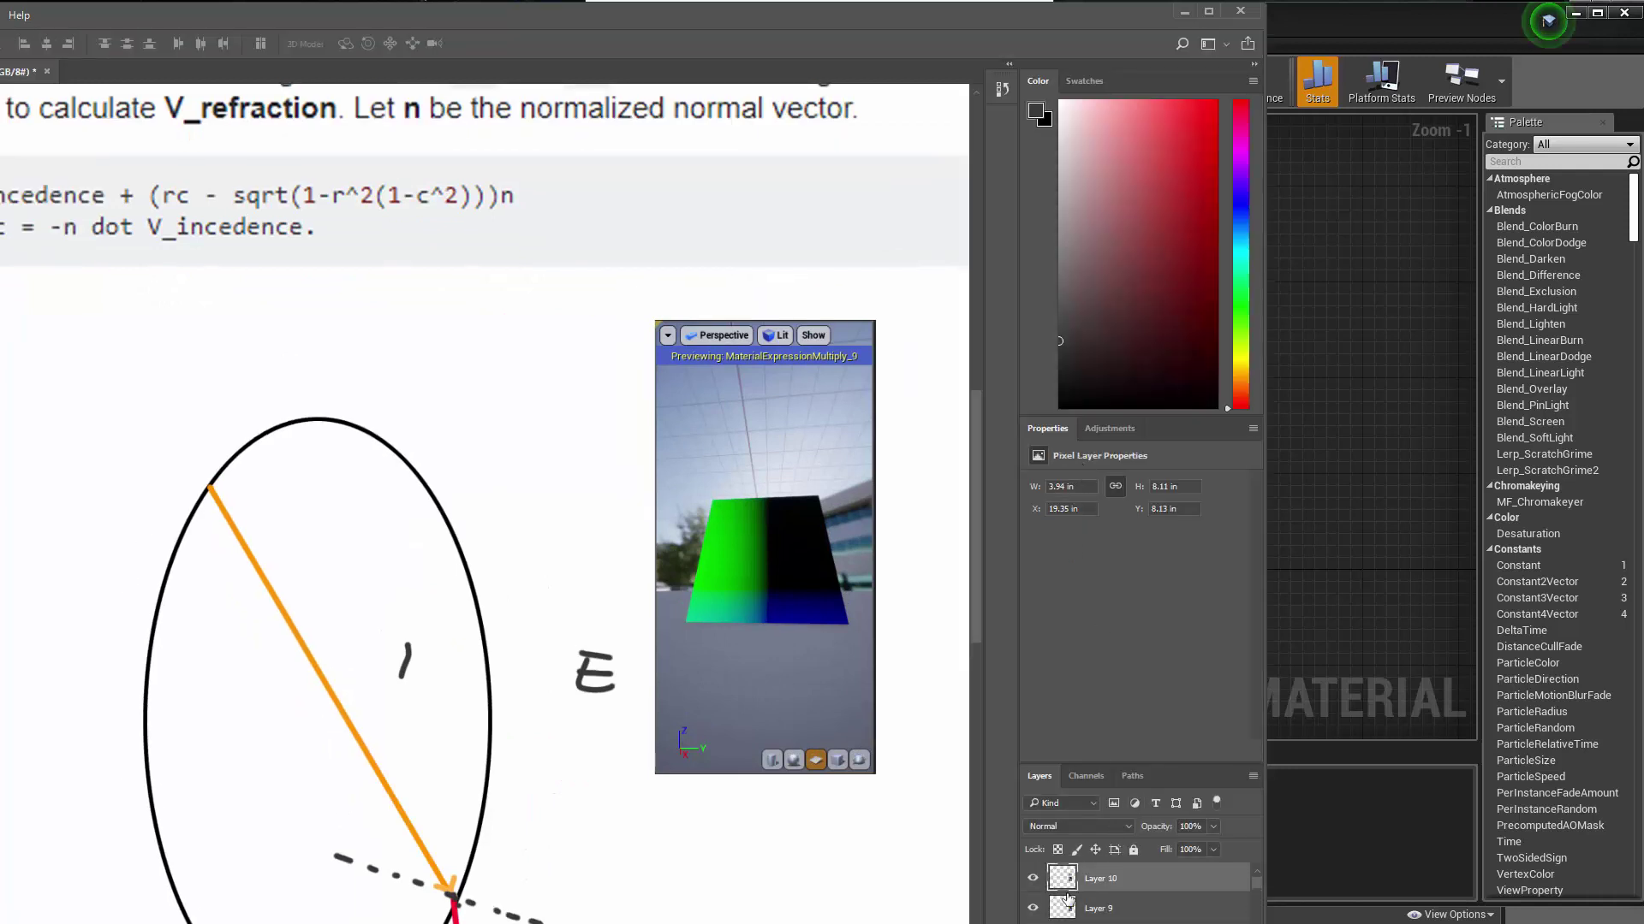
click(1033, 880)
scroll(819, 634, up, 1)
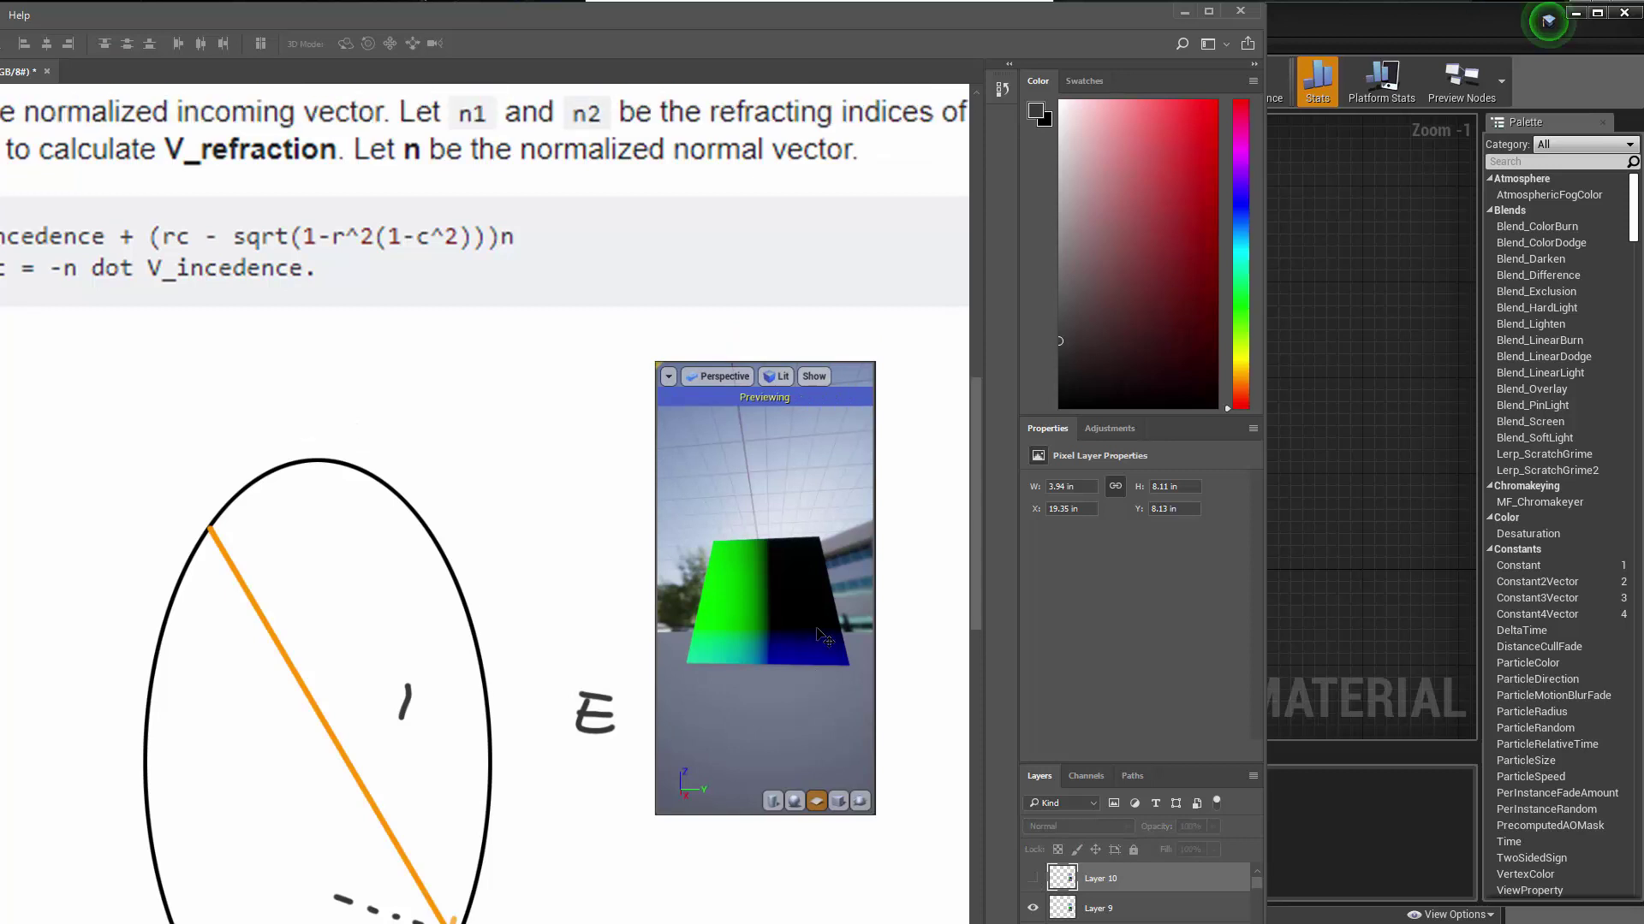
alt+scroll(819, 636, up, 2)
click(1033, 880)
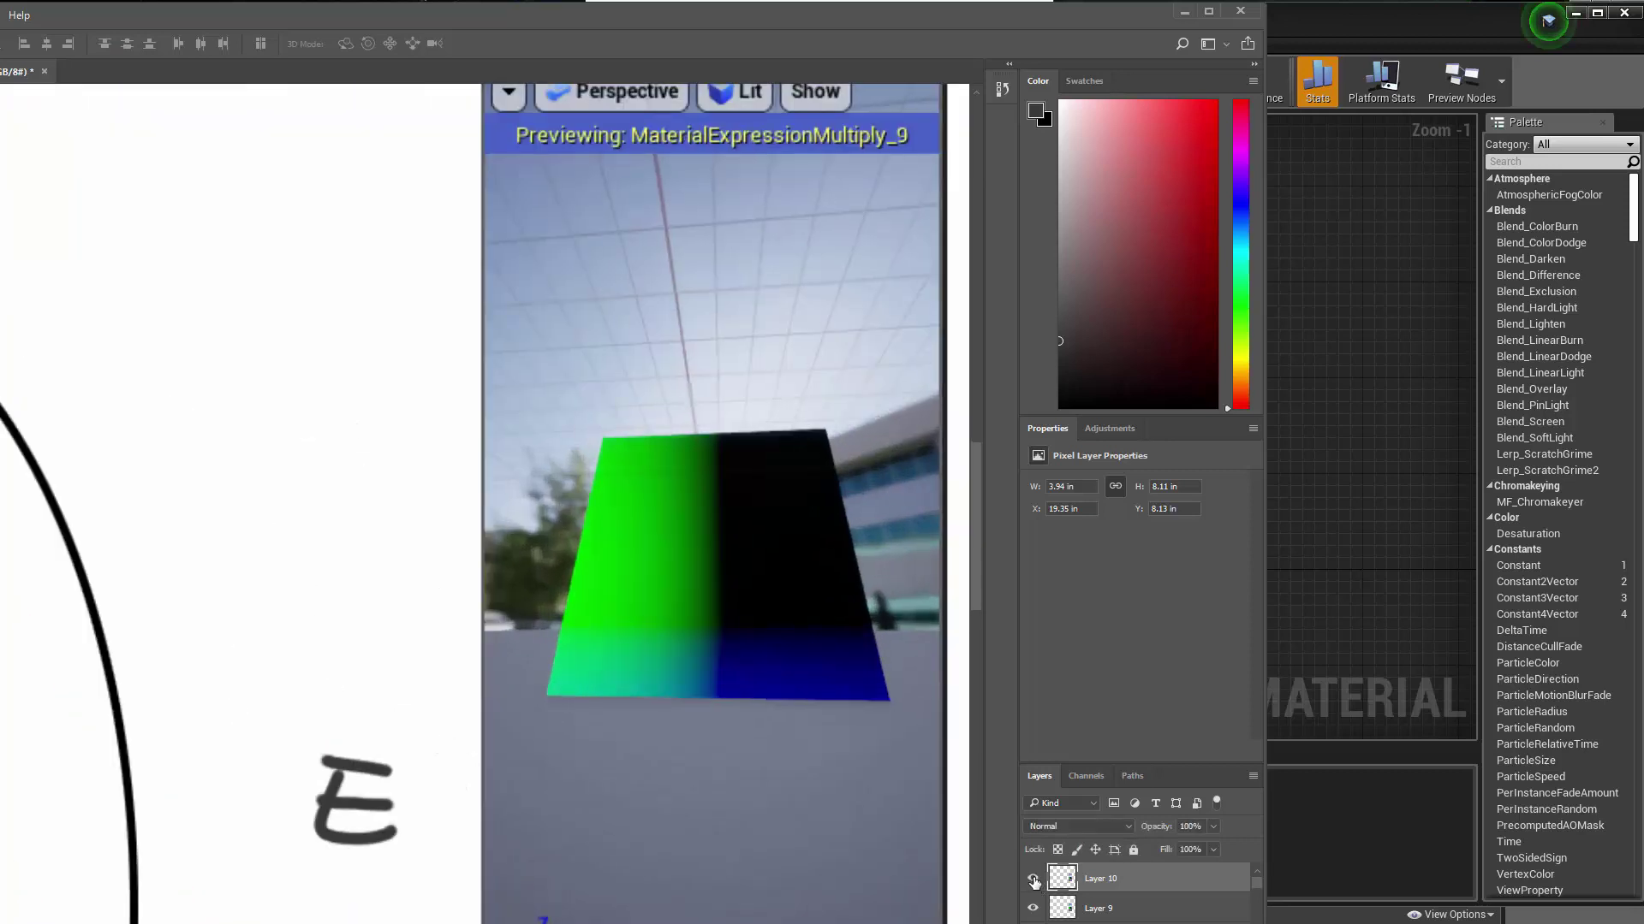
click(1033, 879)
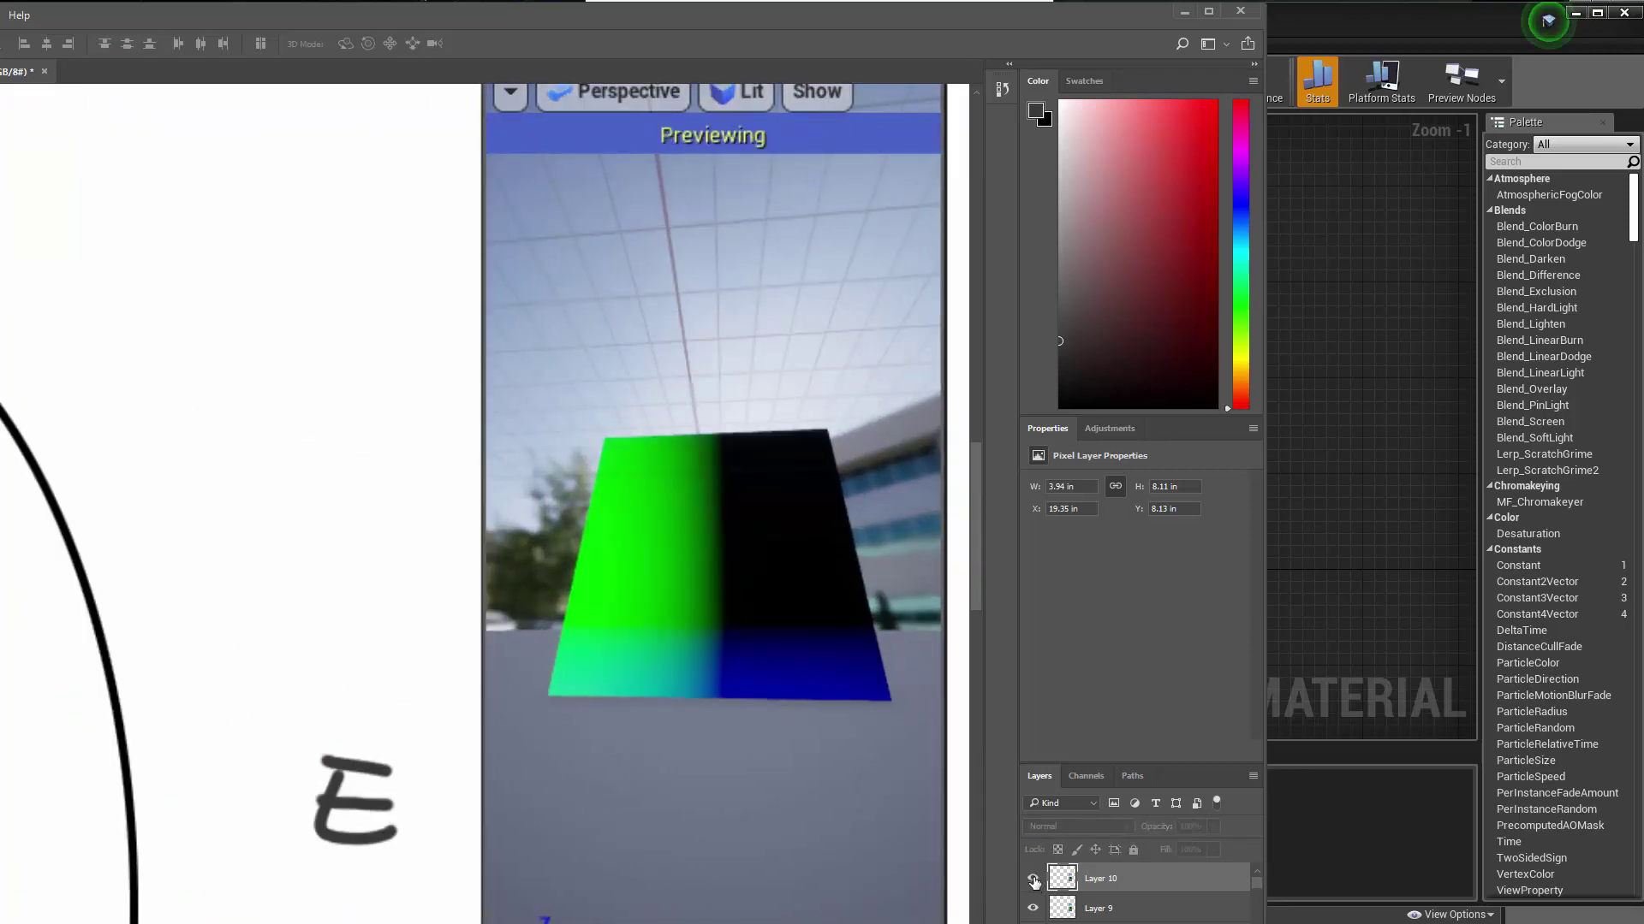
click(1033, 880)
click(1033, 880)
click(1033, 880)
click(1033, 880)
click(1033, 880)
click(1033, 880)
click(1033, 880)
click(1033, 880)
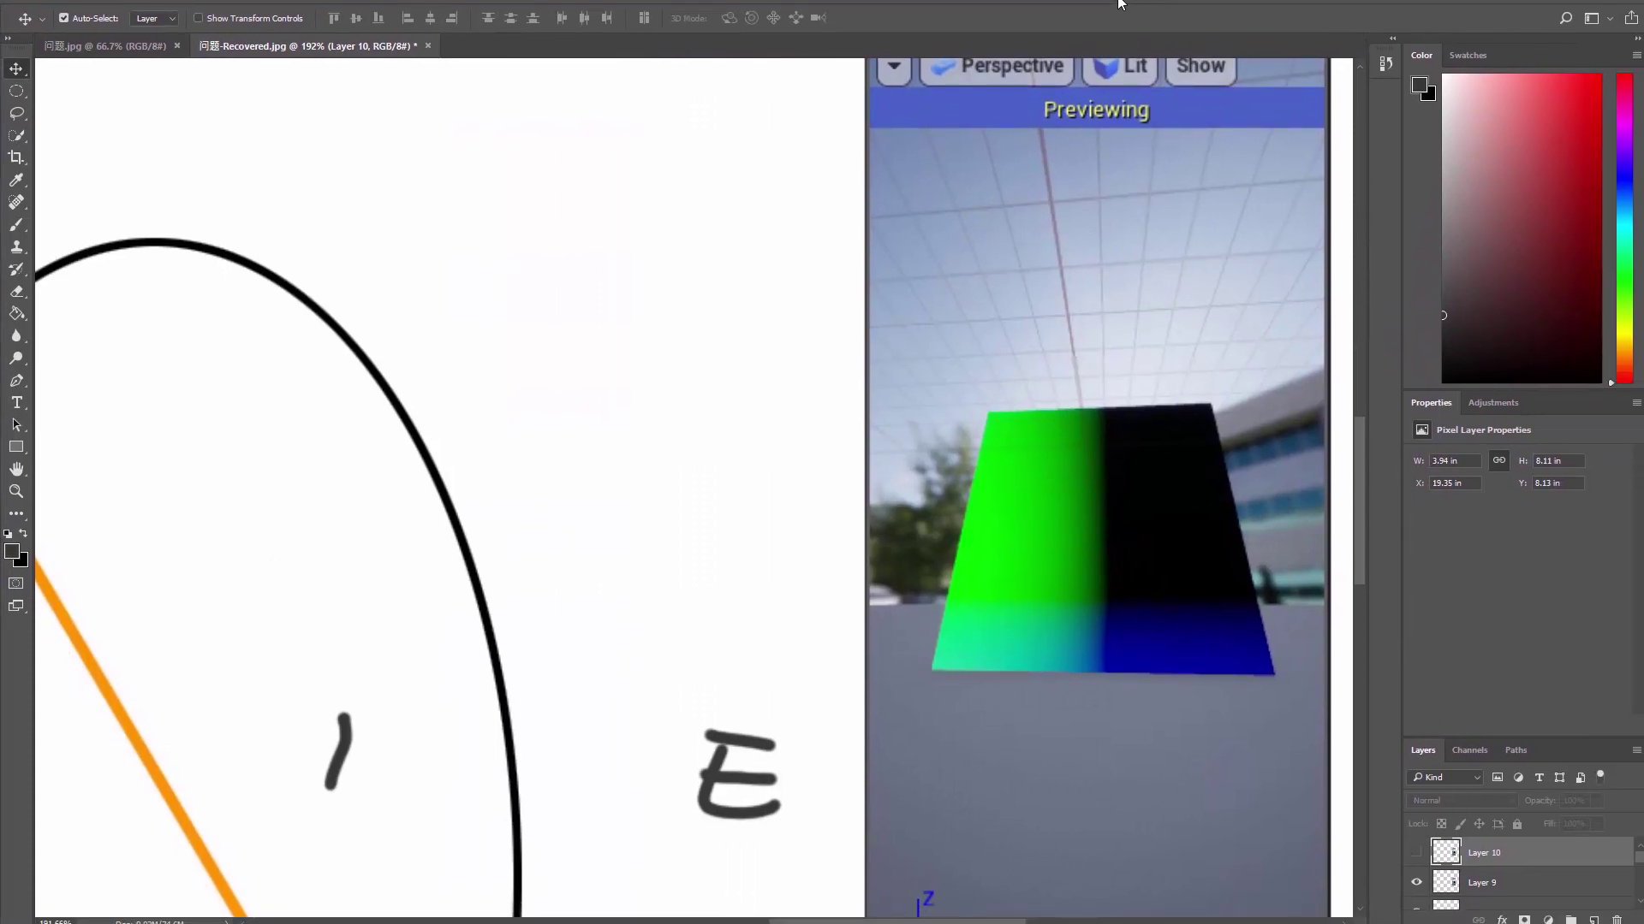
alt+scroll(513, 592, down, 5)
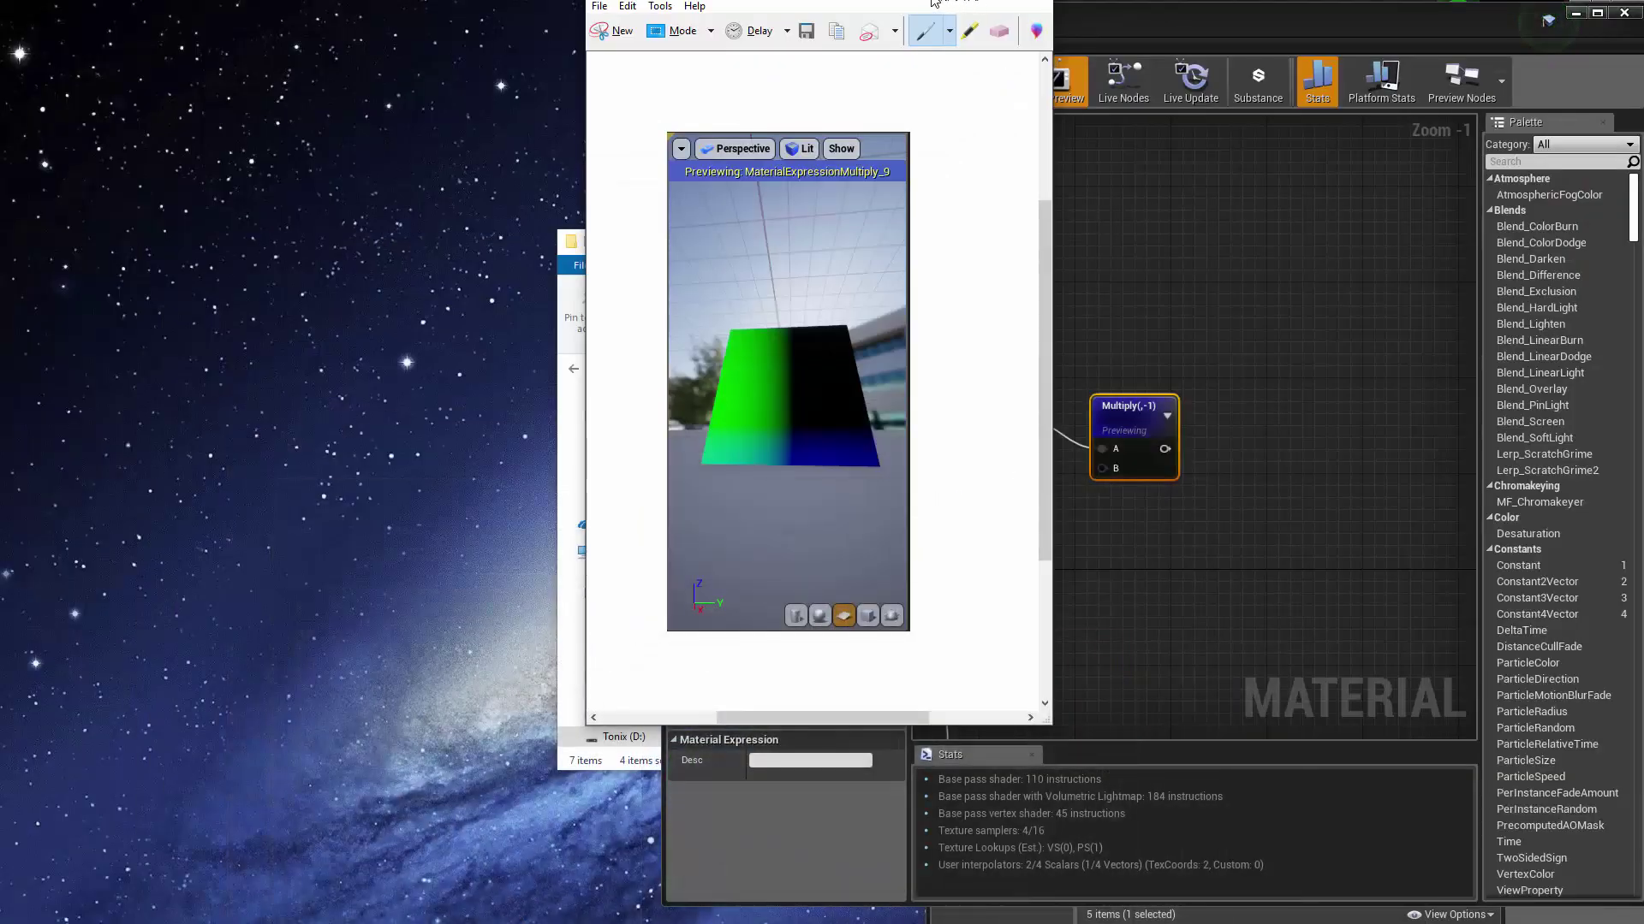
Step: Move the Snipping Tool window clear of the material editor and stop previewing the Multiply(-1) node
drag(934, 2, 297, 359)
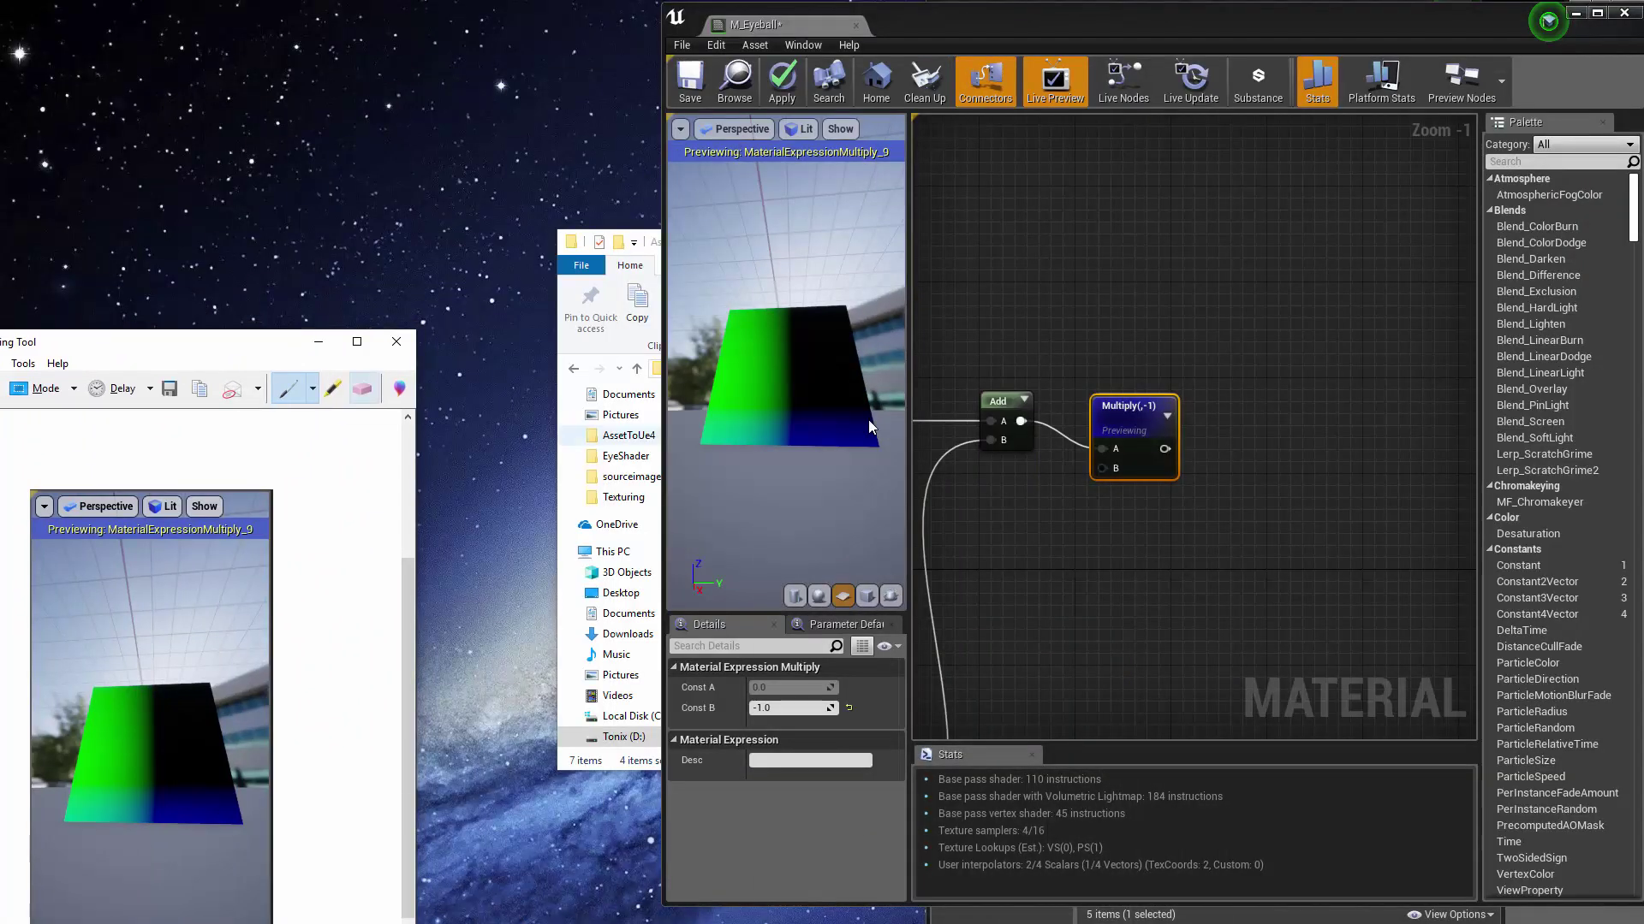
right_click(1132, 420)
click(1166, 433)
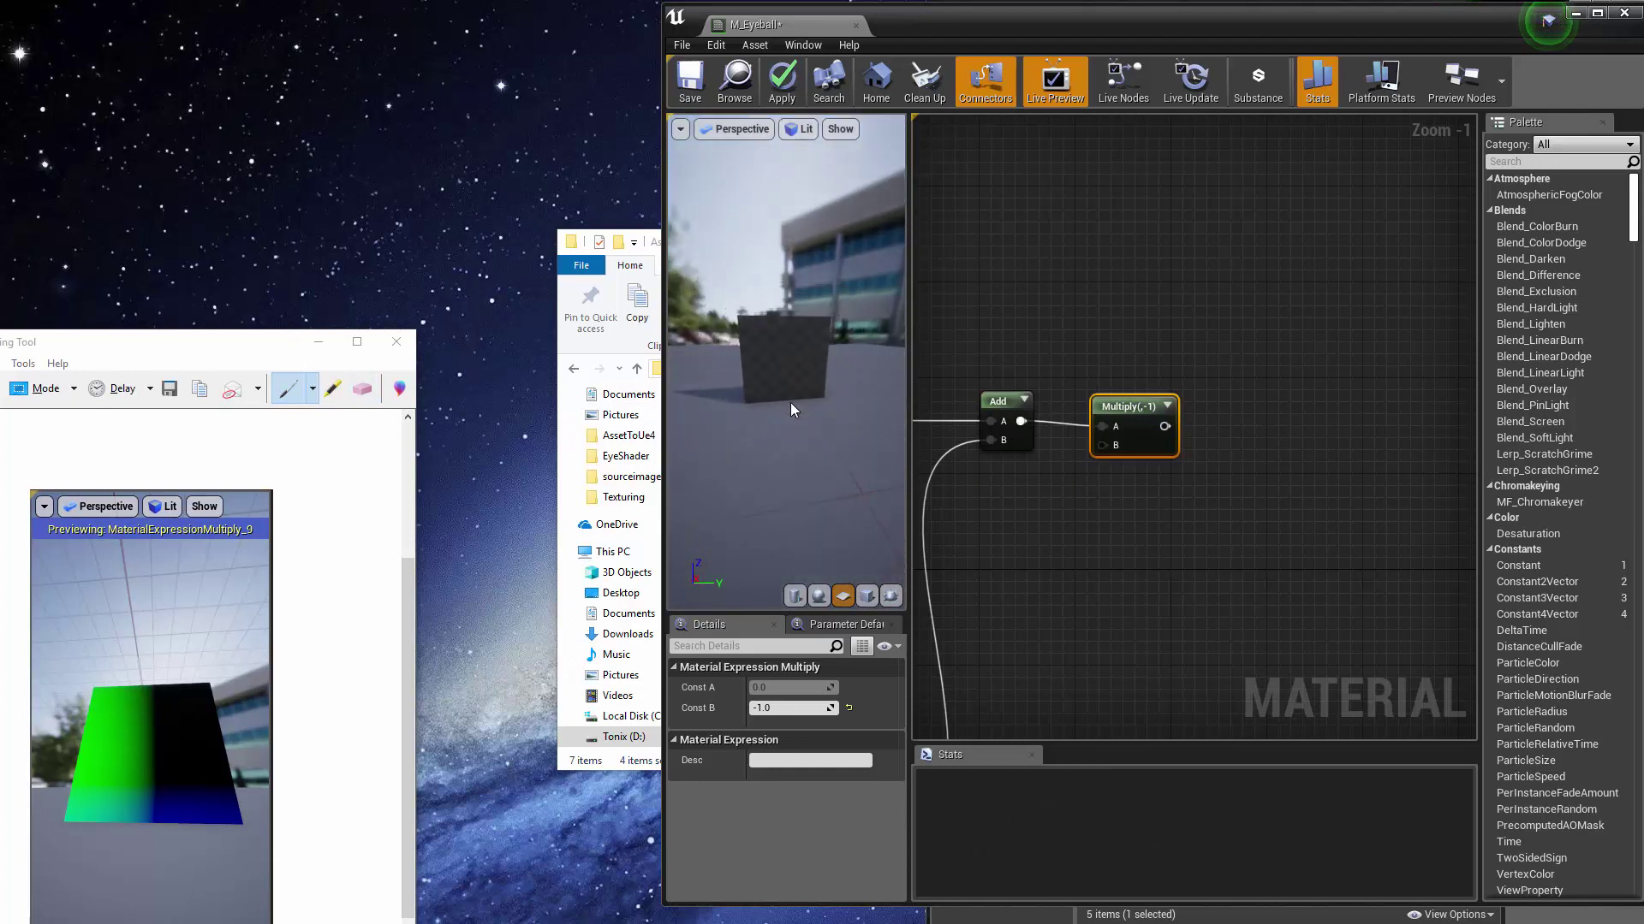
drag(791, 409, 796, 394)
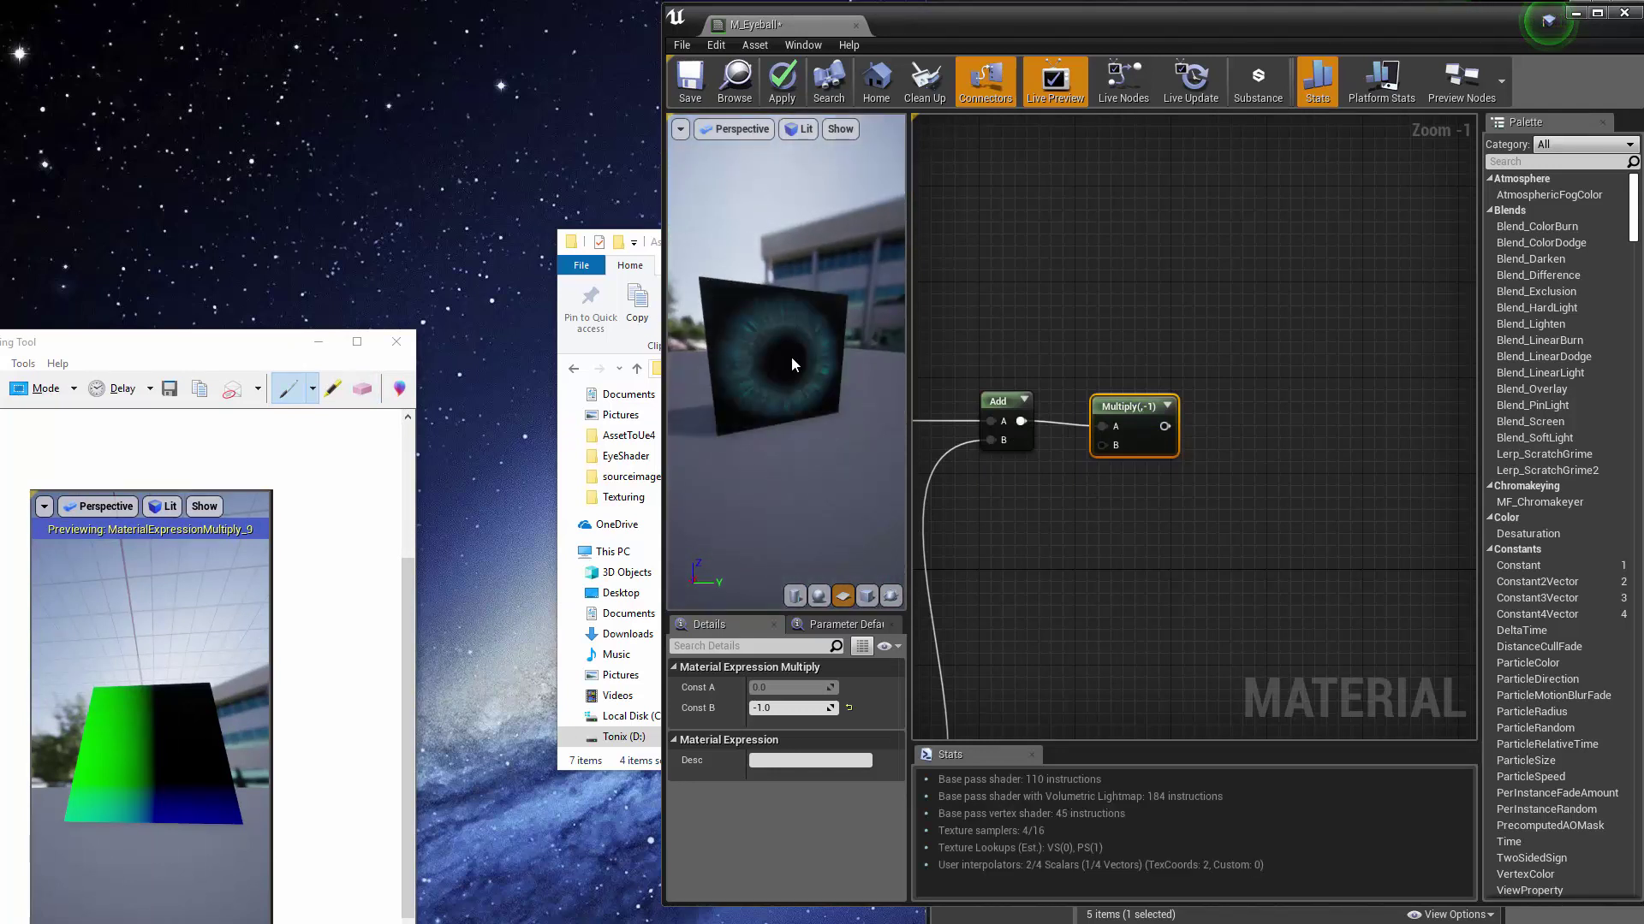
Step: Shift the Multiply node that feeds the final Add node's B input slightly downward in the graph
scroll(1070, 471, down, 5)
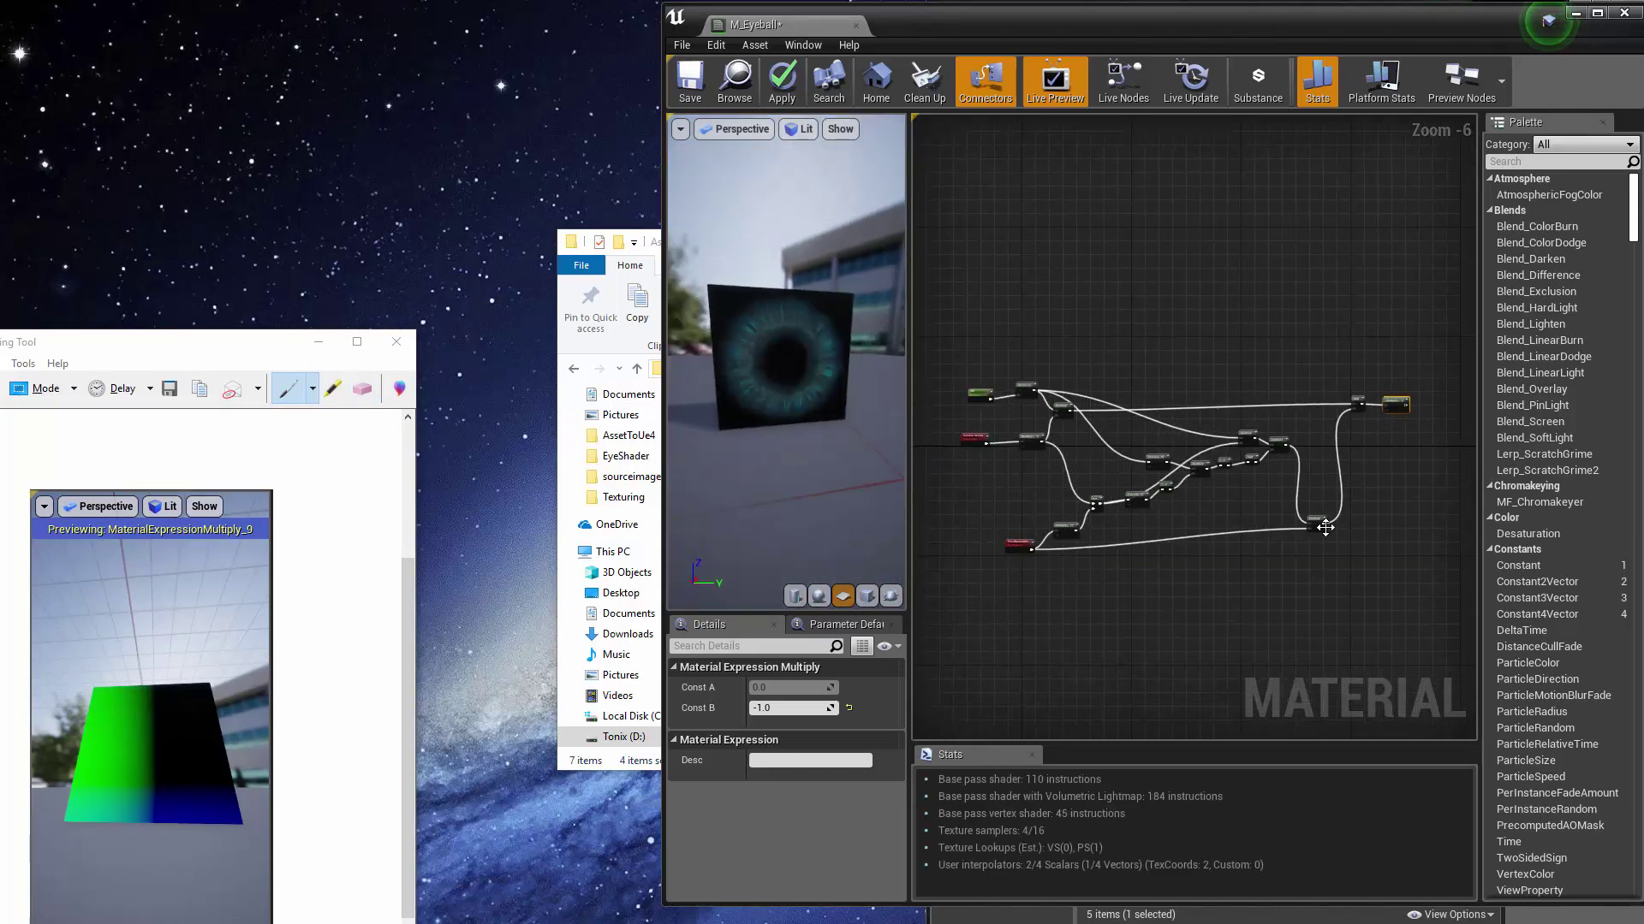
drag(1325, 527, 1320, 540)
scroll(1331, 449, up, 4)
right_drag(1353, 388, 1172, 477)
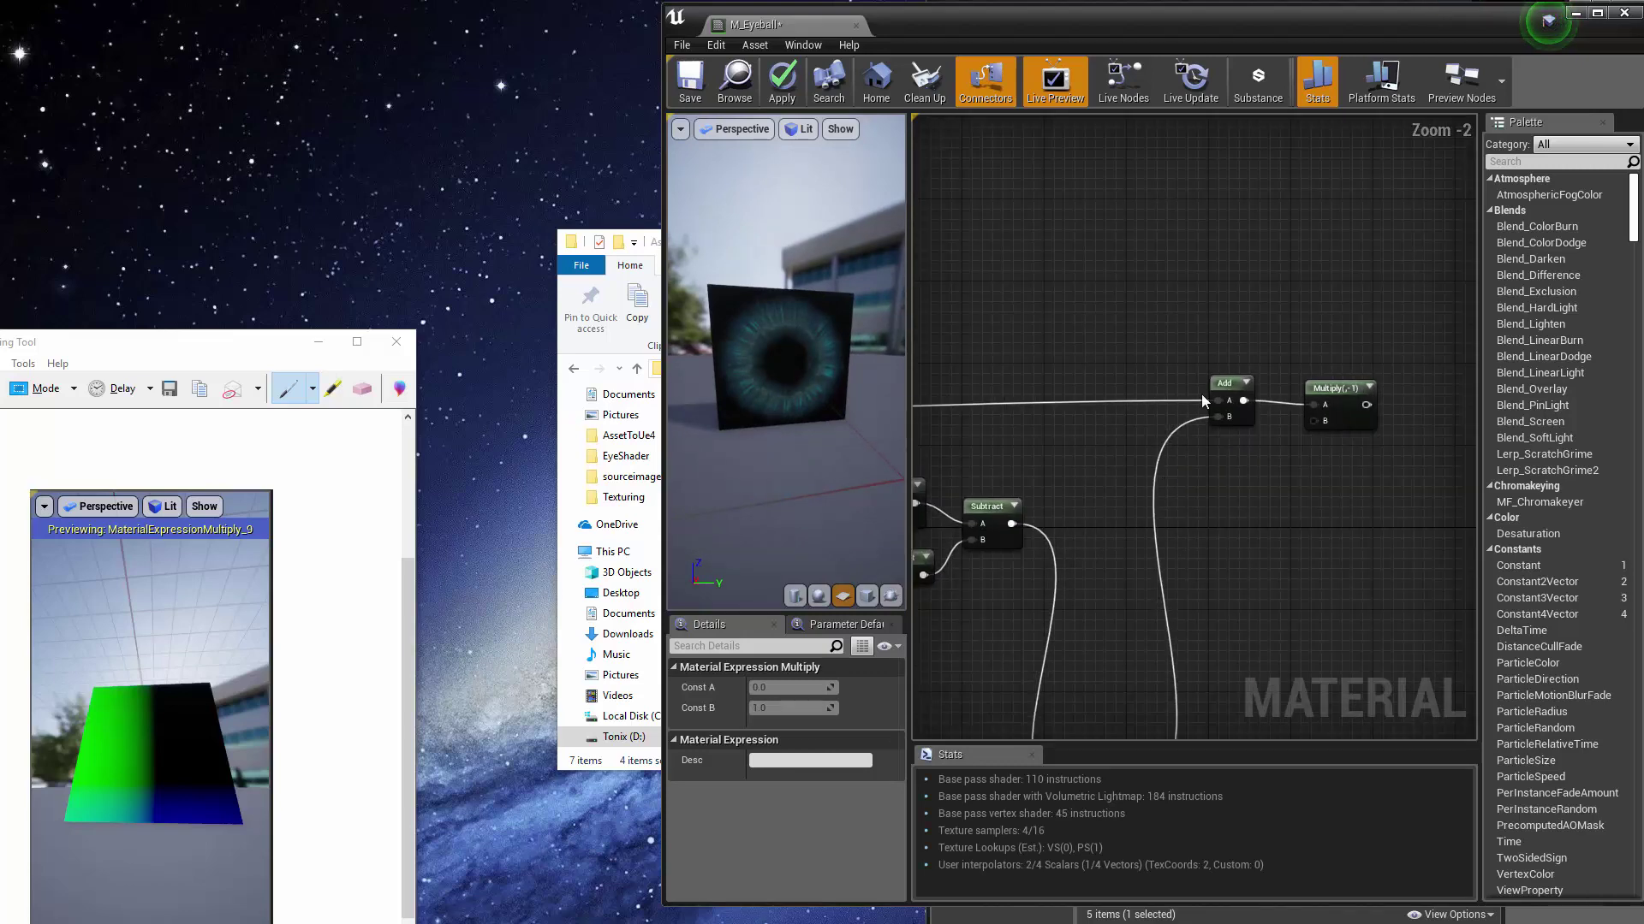
click(1233, 407)
scroll(1213, 462, down, 6)
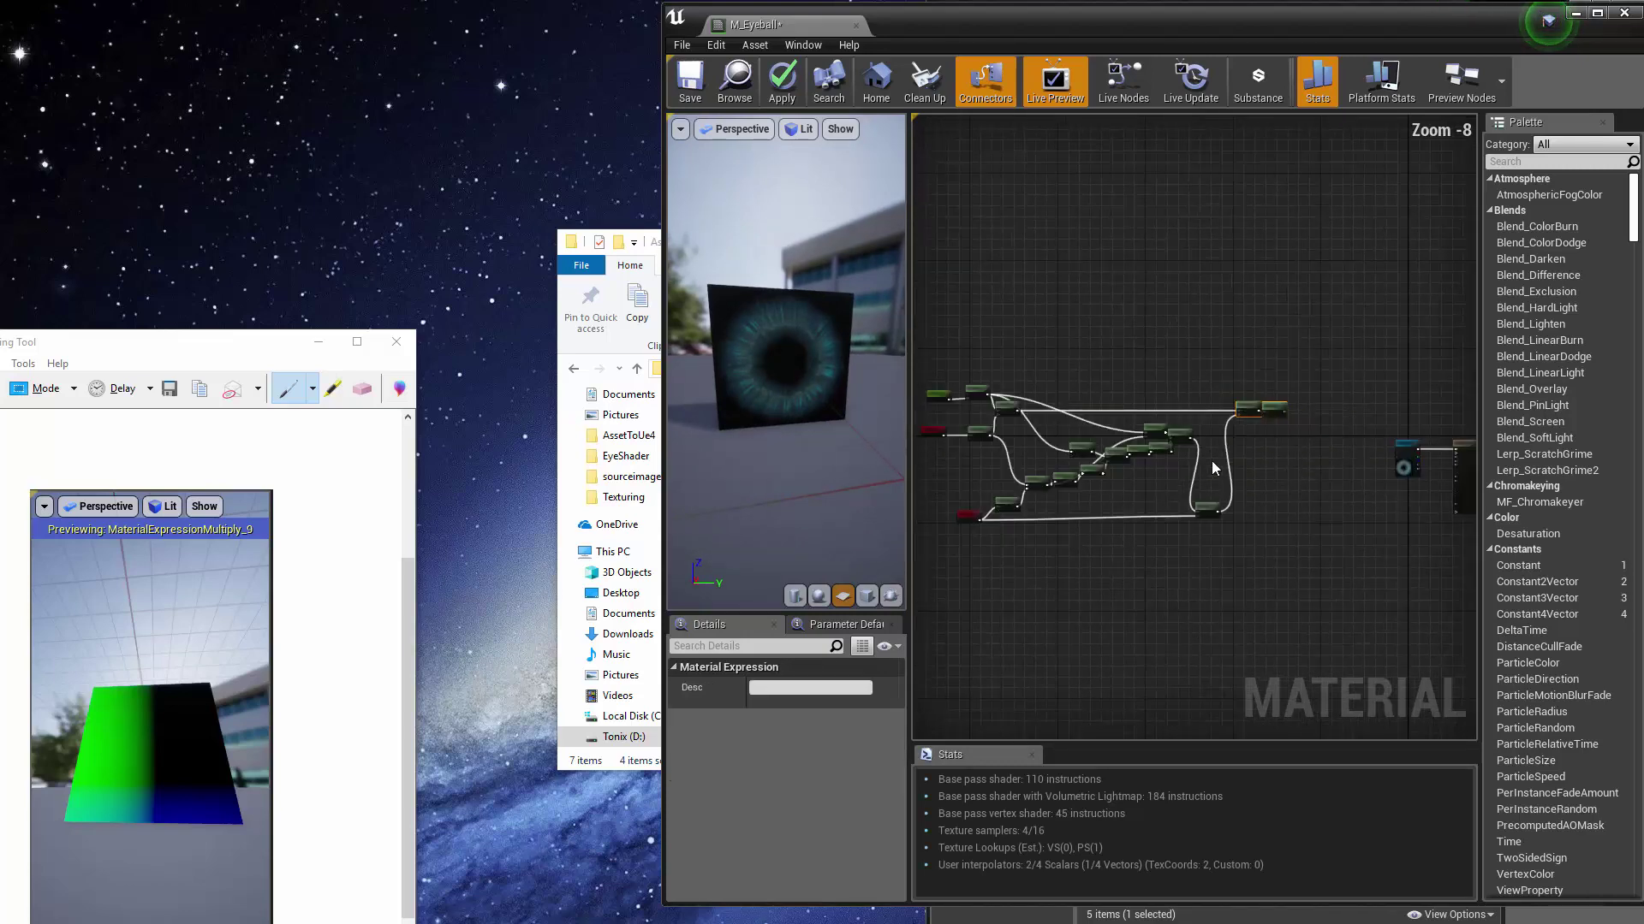
scroll(1213, 467, up, 3)
click(1187, 545)
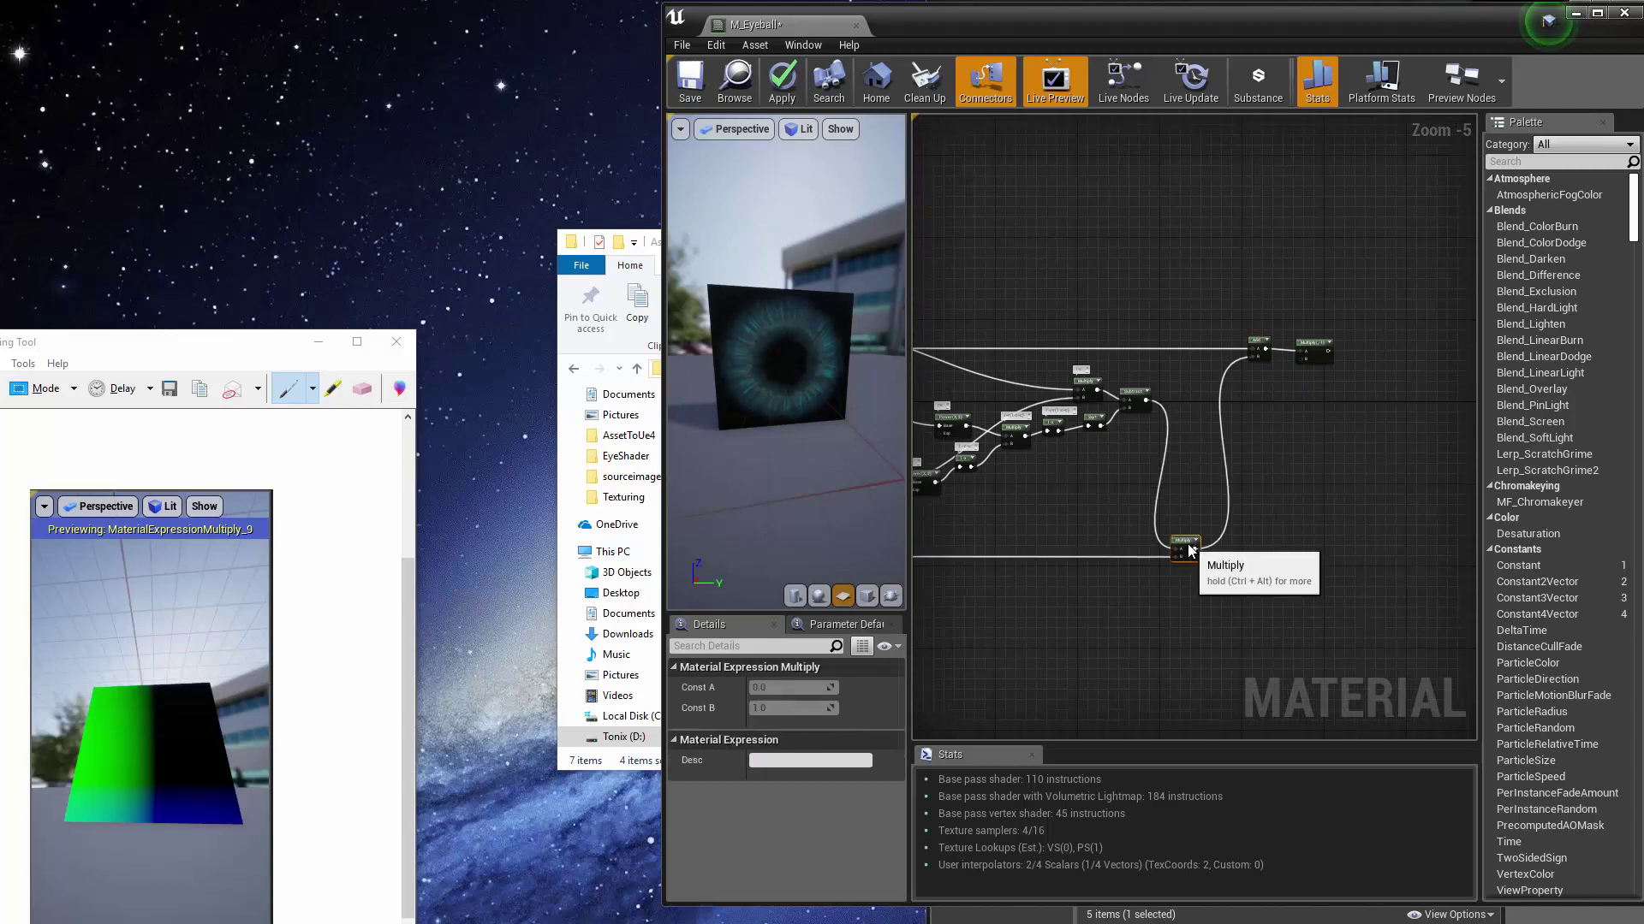
right_drag(1121, 490, 1143, 545)
scroll(1283, 392, up, 2)
Step: Move the final Add and Multiply(-1) nodes together slightly downward to straighten their wires
drag(1212, 333, 1359, 460)
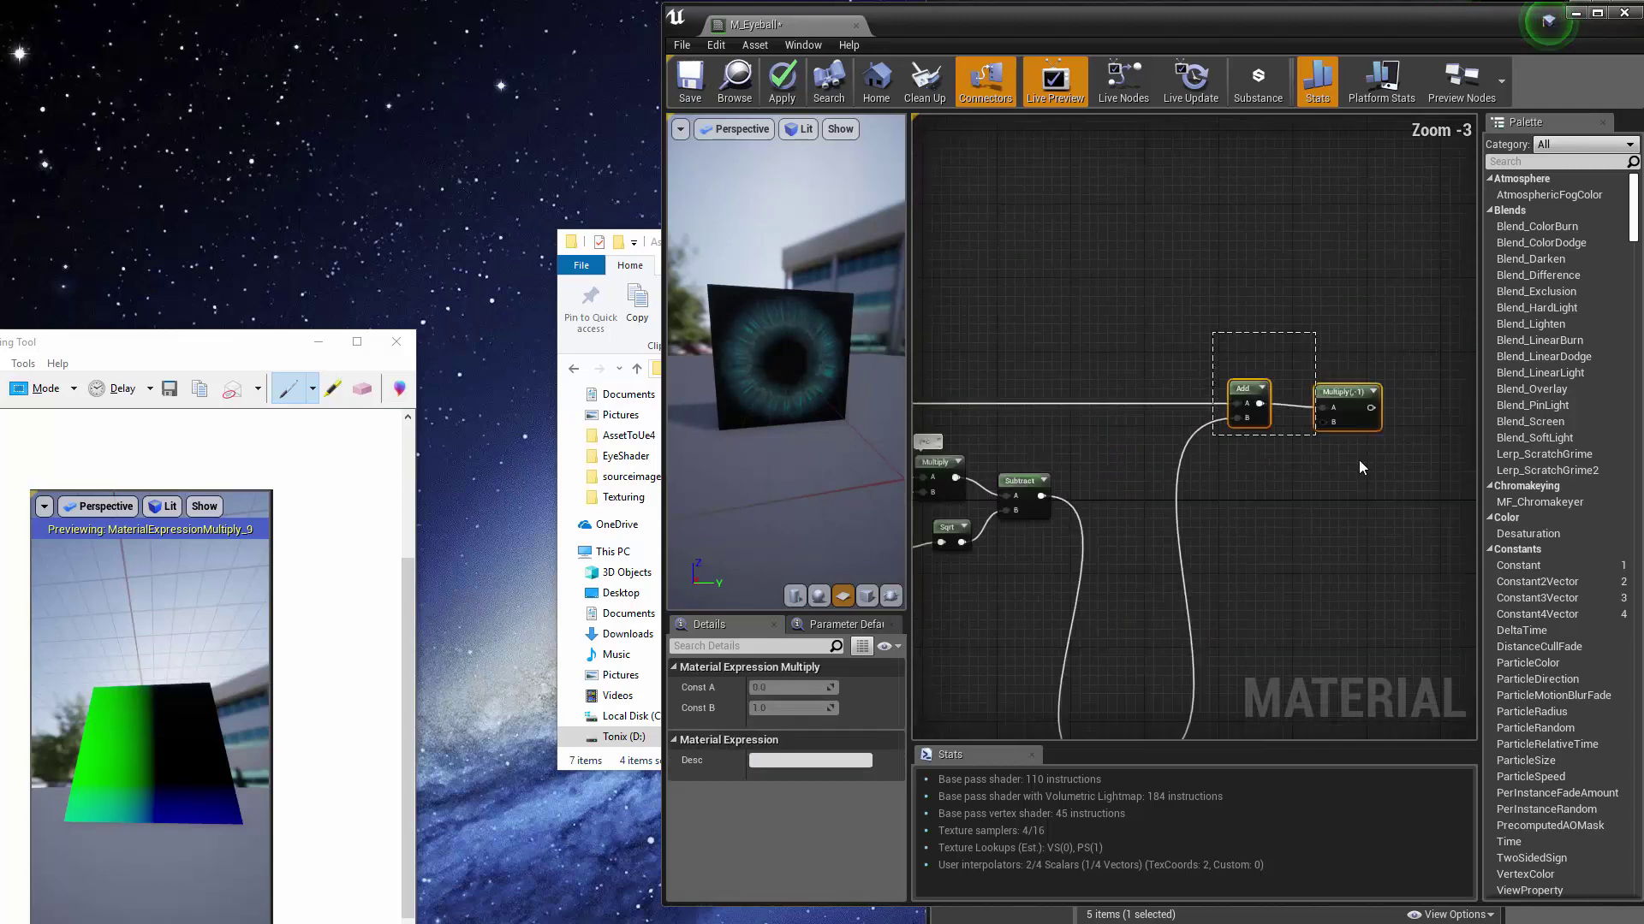
drag(1270, 392, 1270, 402)
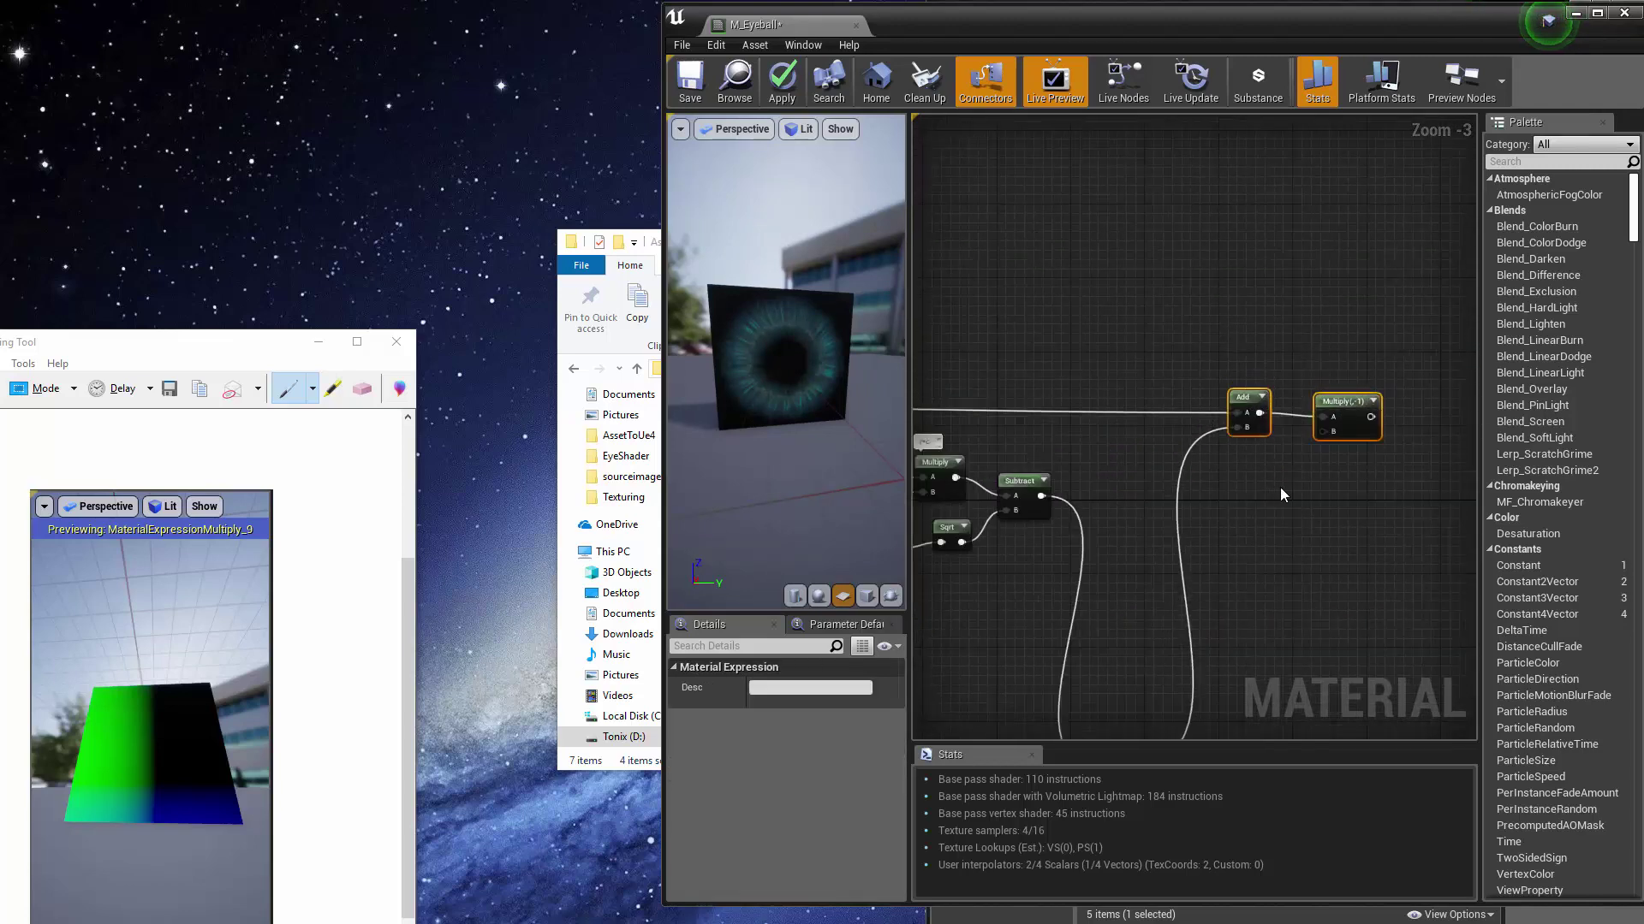
scroll(1280, 495, up, 3)
click(1334, 382)
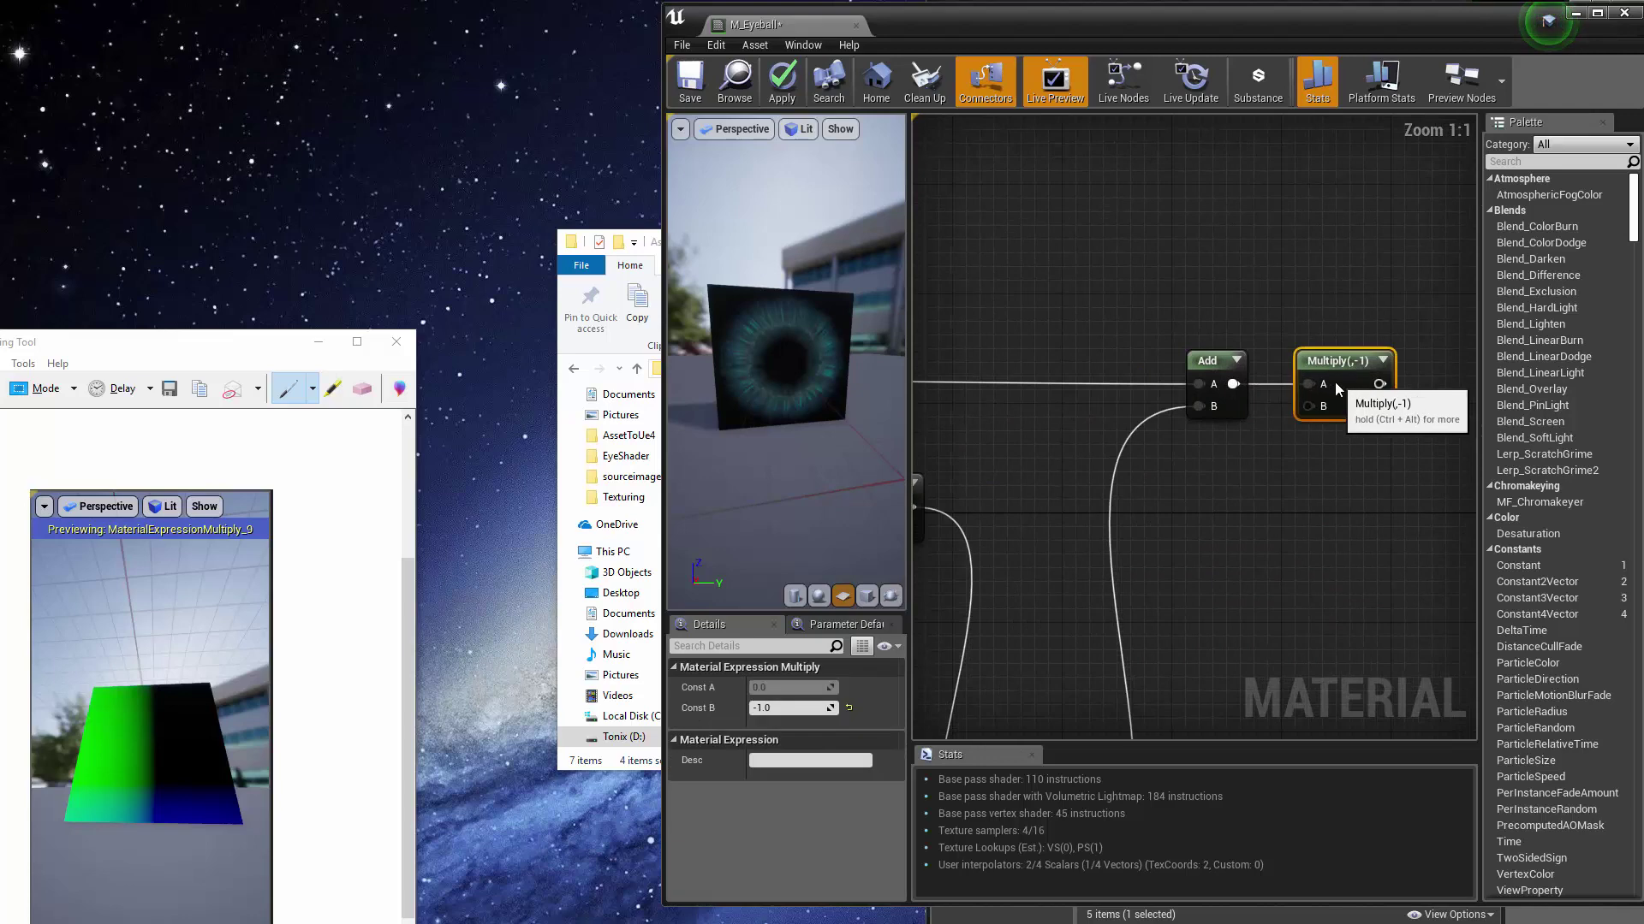
click(1305, 493)
Step: Shift the r = n1/n2 Divide node and the r * v_incedence Multiply node slightly downward
scroll(1306, 493, down, 5)
right_drag(1076, 586, 1382, 547)
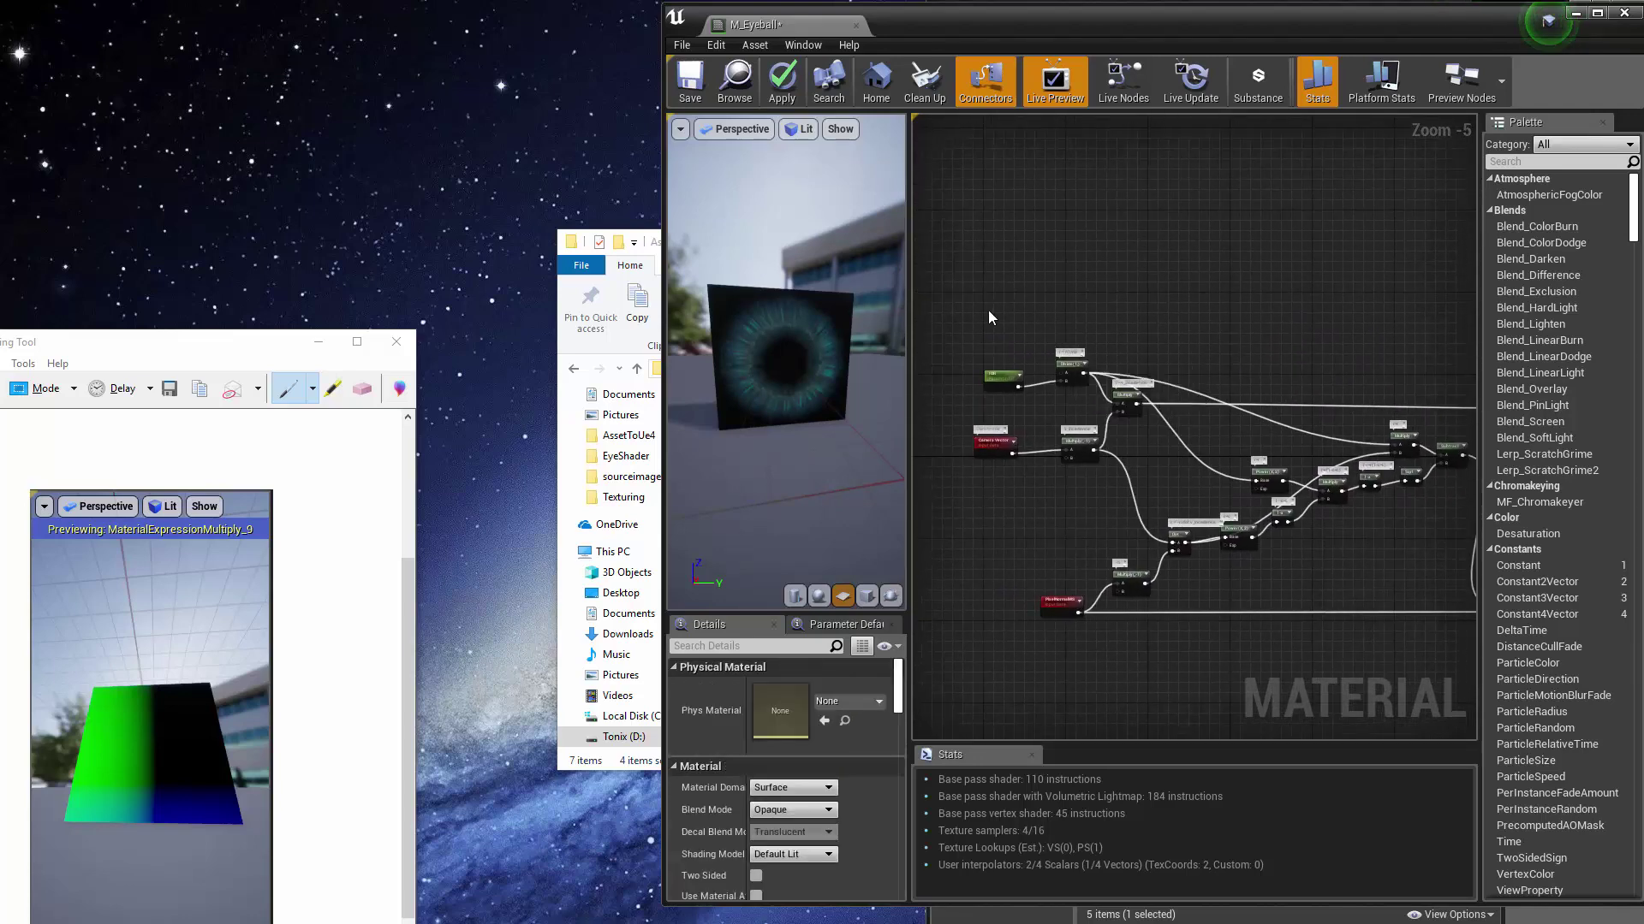
drag(1071, 384, 1142, 270)
scroll(1139, 291, up, 2)
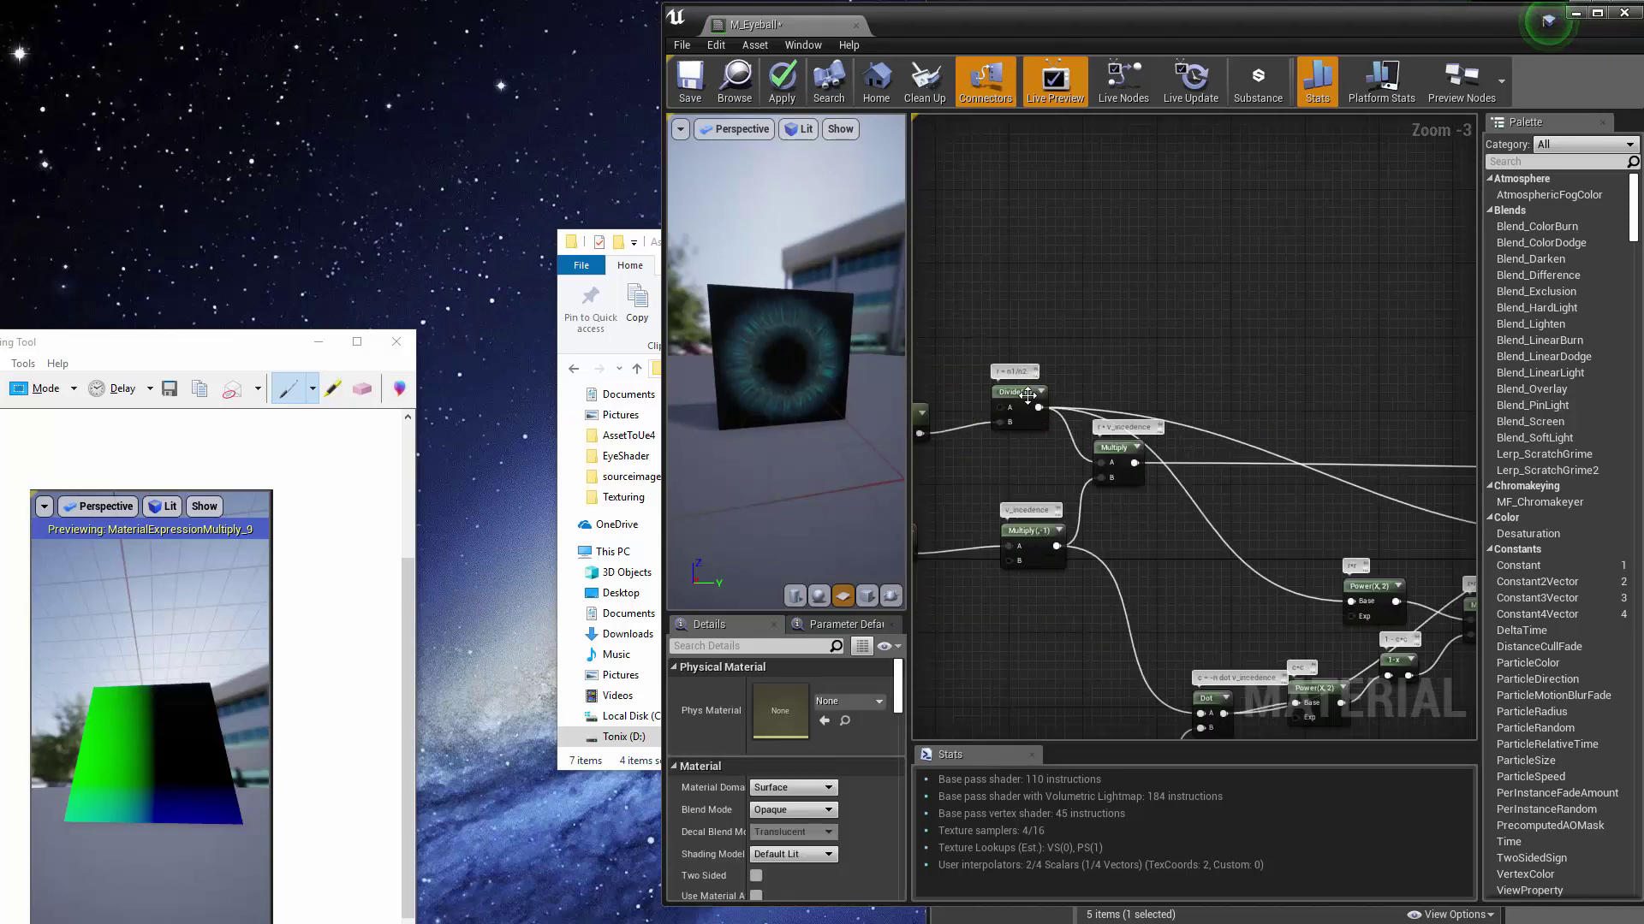
mouse_move(1020, 397)
mouse_down()
mouse_move(1298, 469)
mouse_move(1184, 532)
mouse_move(1021, 417)
mouse_up()
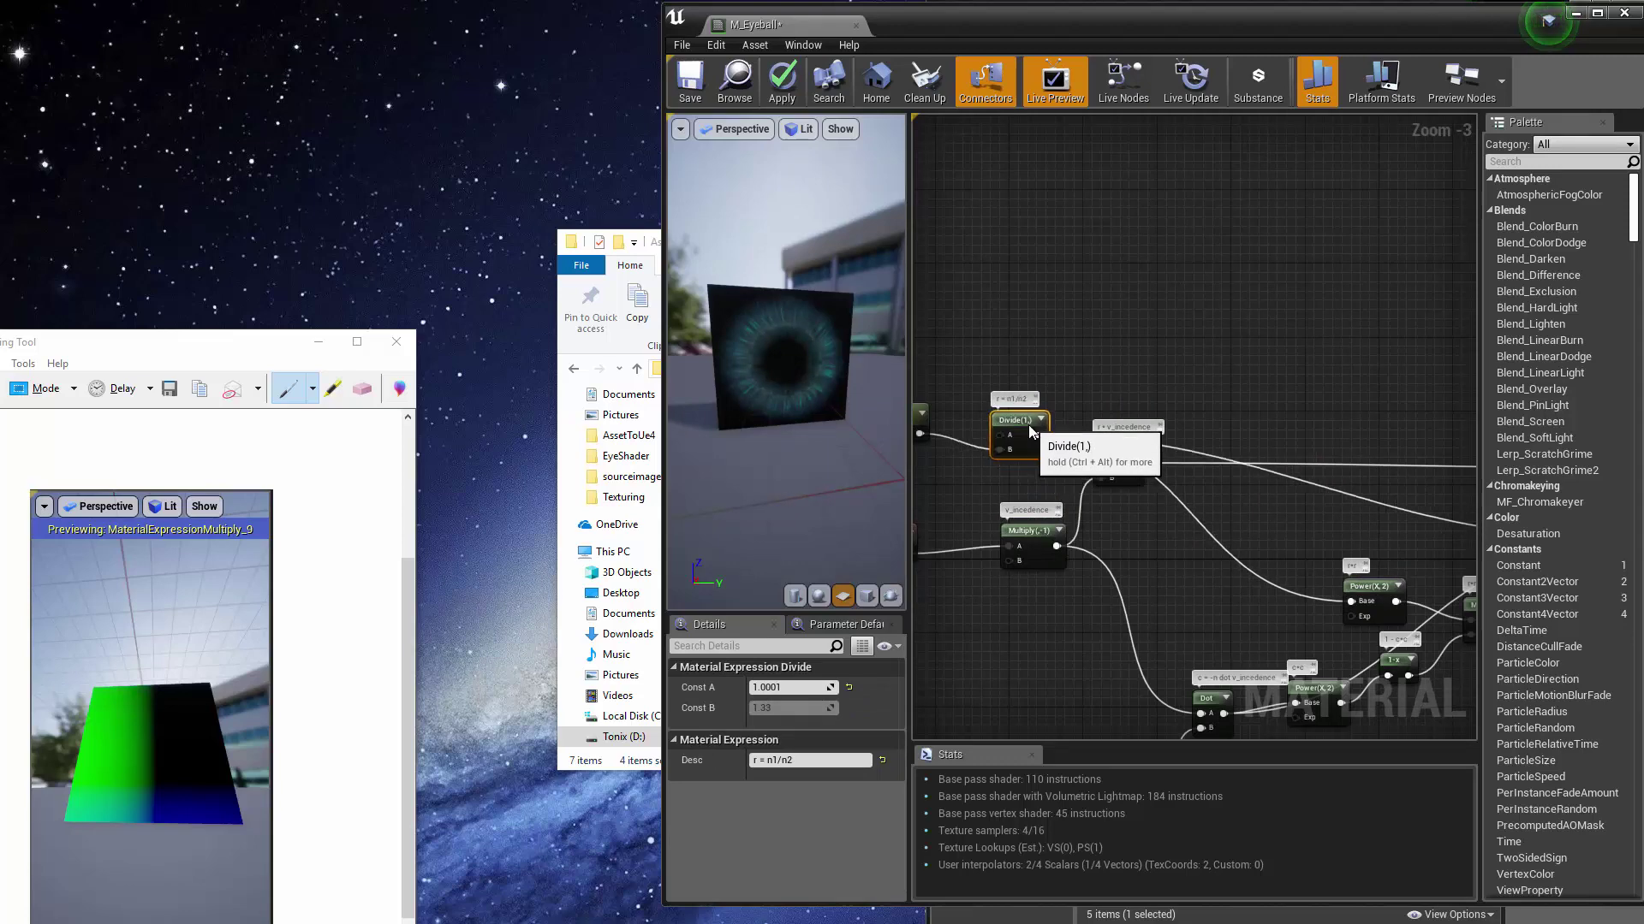
drag(1129, 450, 1123, 490)
Step: Insert a reroute point on the wire from r * v_incedence to the final Add node and raise it to straighten the wire
right_drag(1279, 398, 1054, 382)
right_drag(1404, 402, 1259, 419)
right_drag(1079, 432, 1189, 418)
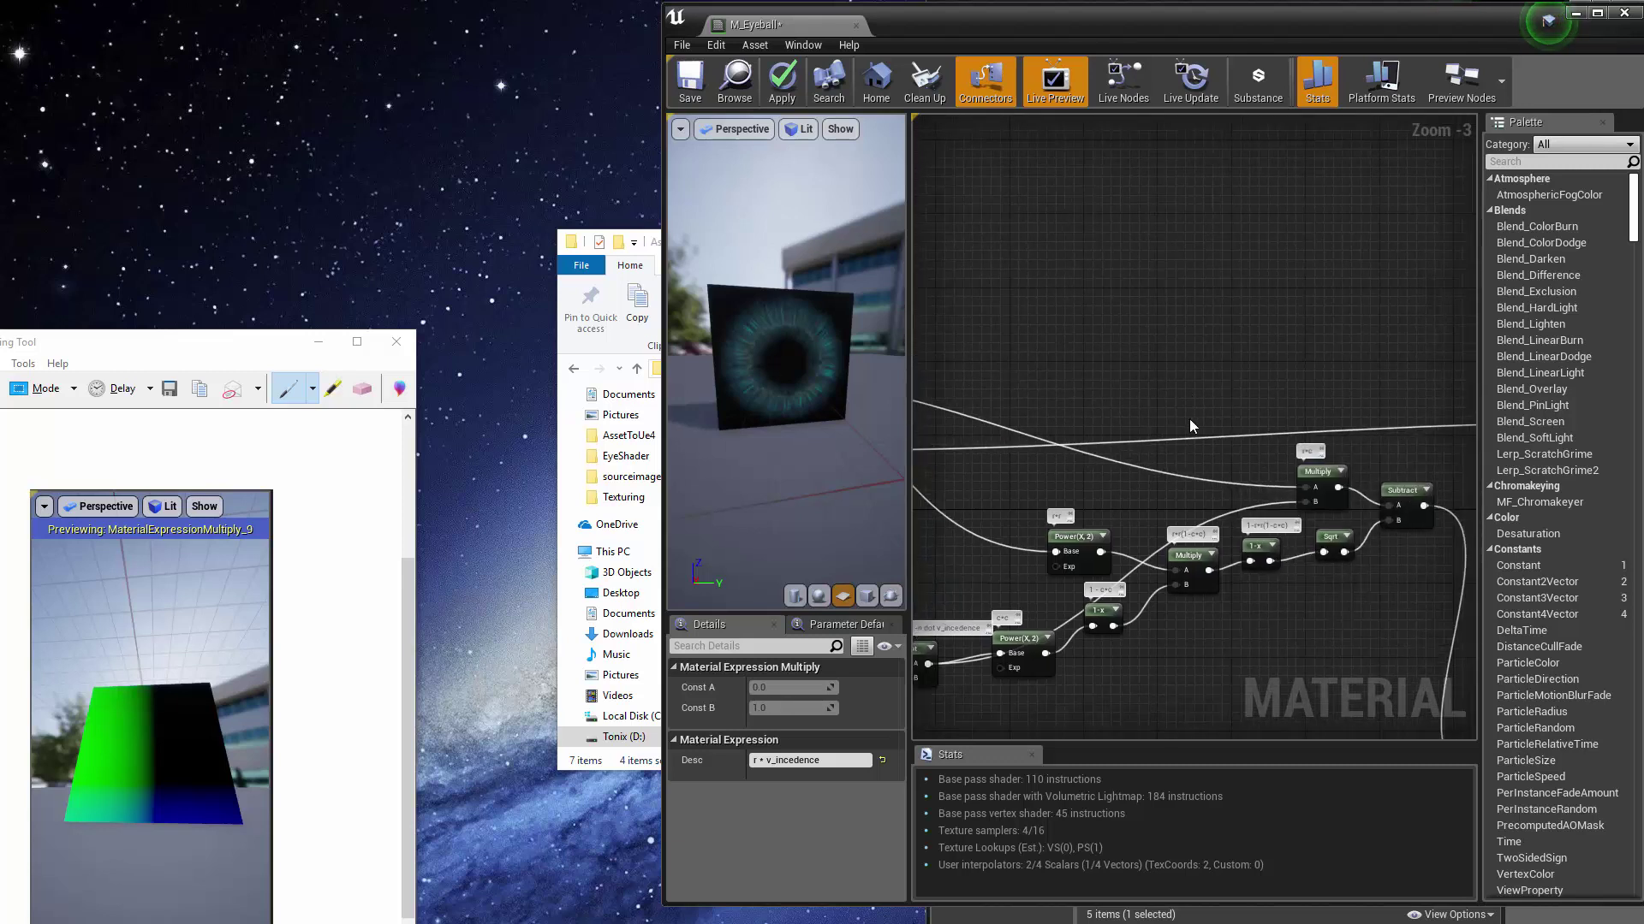
double_click(1165, 440)
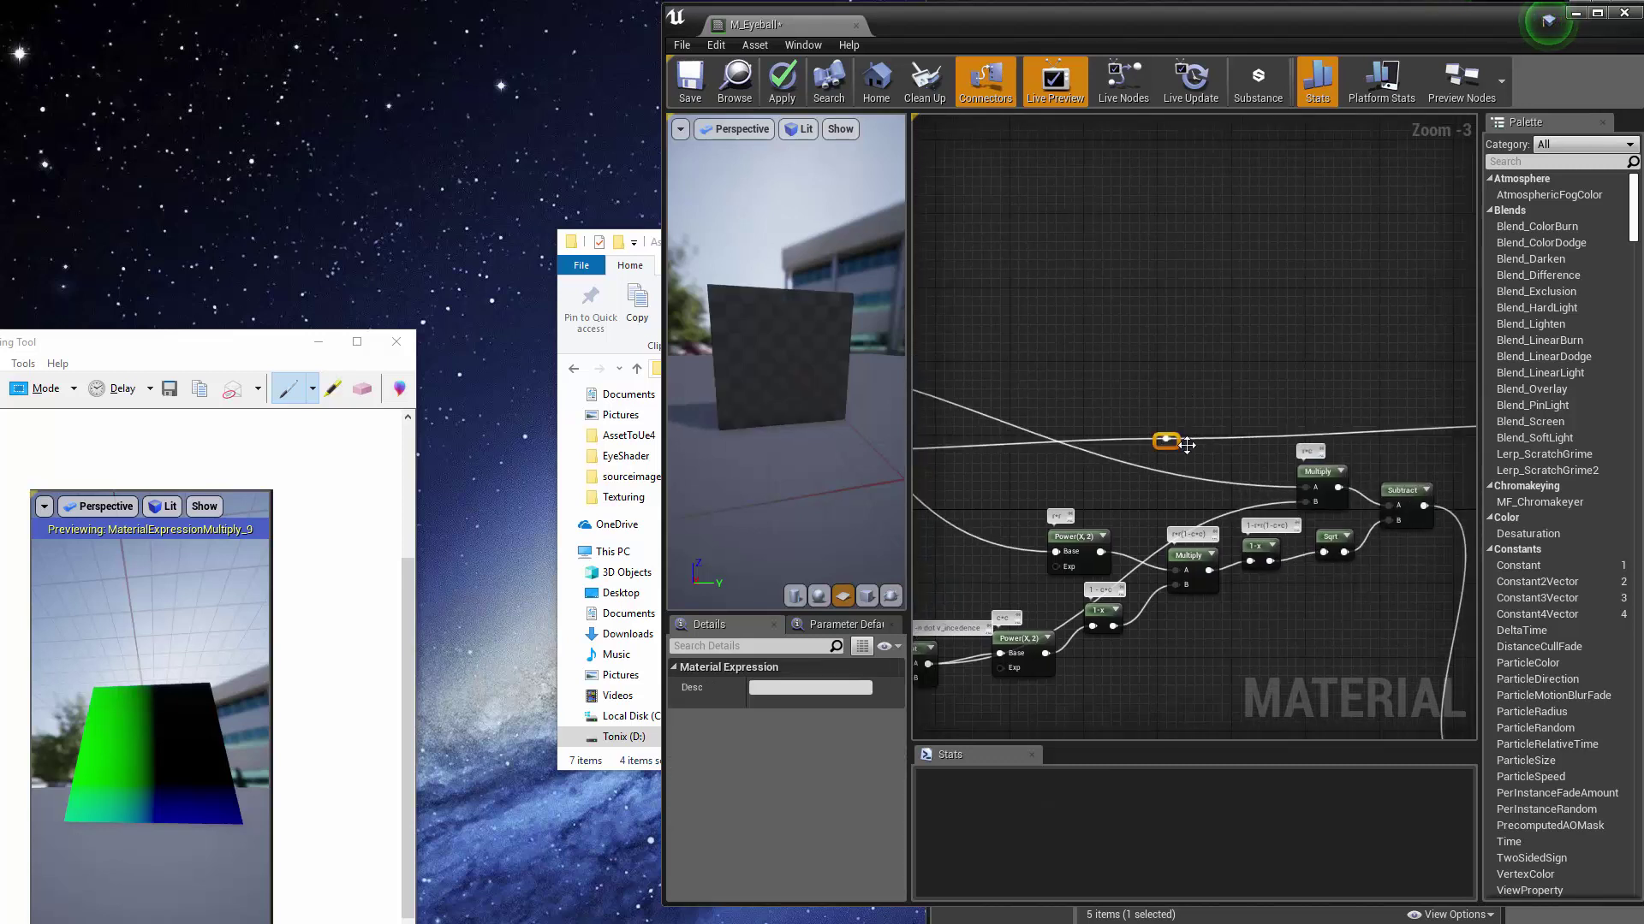
mouse_move(1187, 444)
mouse_down()
mouse_move(1182, 420)
mouse_move(1169, 430)
mouse_up()
right_drag(1200, 451, 890, 457)
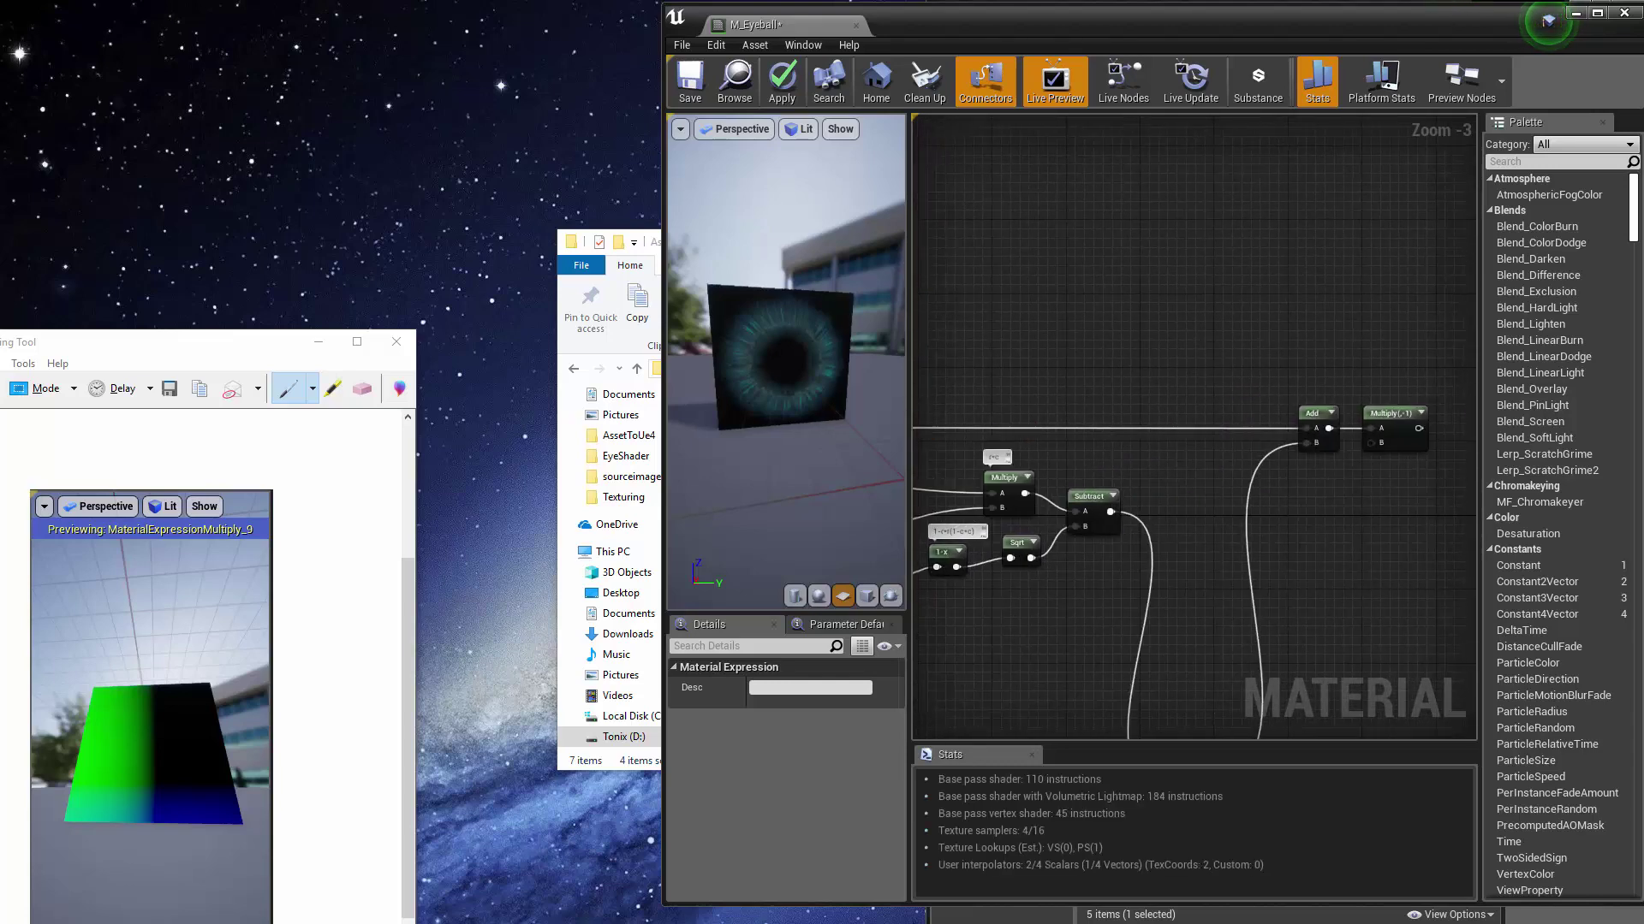
Step: Examine the tidied refraction network around the reroute point and final nodes, and view the preview plane from another angle
right_drag(1185, 492, 1226, 488)
scroll(1338, 493, up, 1)
right_drag(1338, 494, 1188, 504)
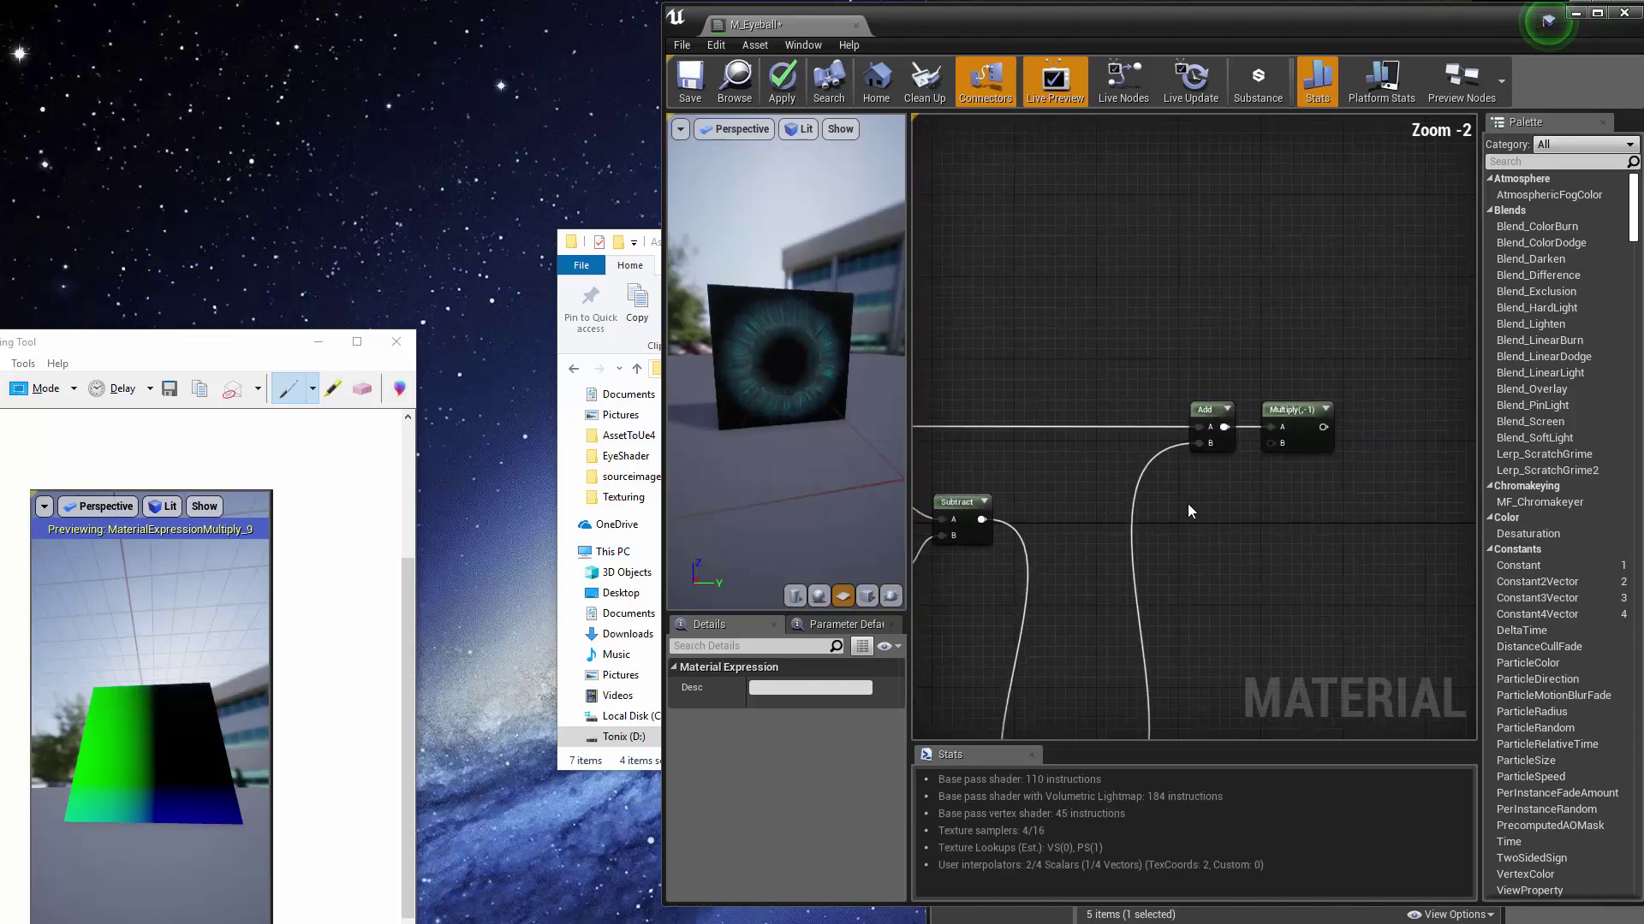
scroll(1188, 511, down, 4)
right_drag(1212, 578, 1178, 471)
scroll(1118, 444, up, 2)
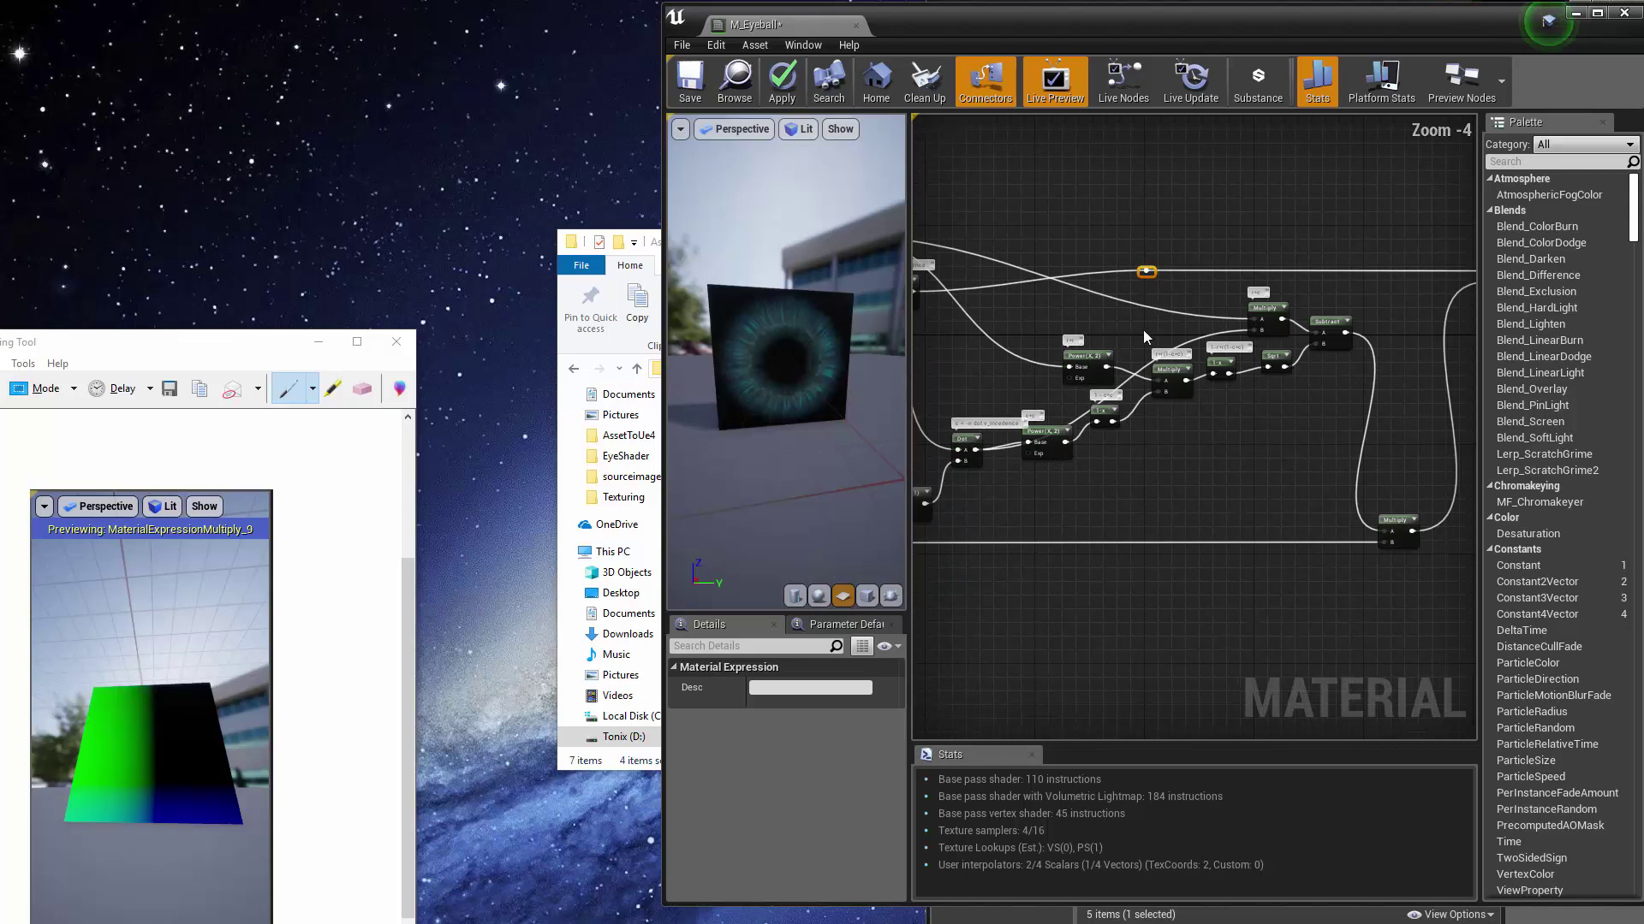
scroll(1142, 330, up, 2)
scroll(1137, 289, up, 2)
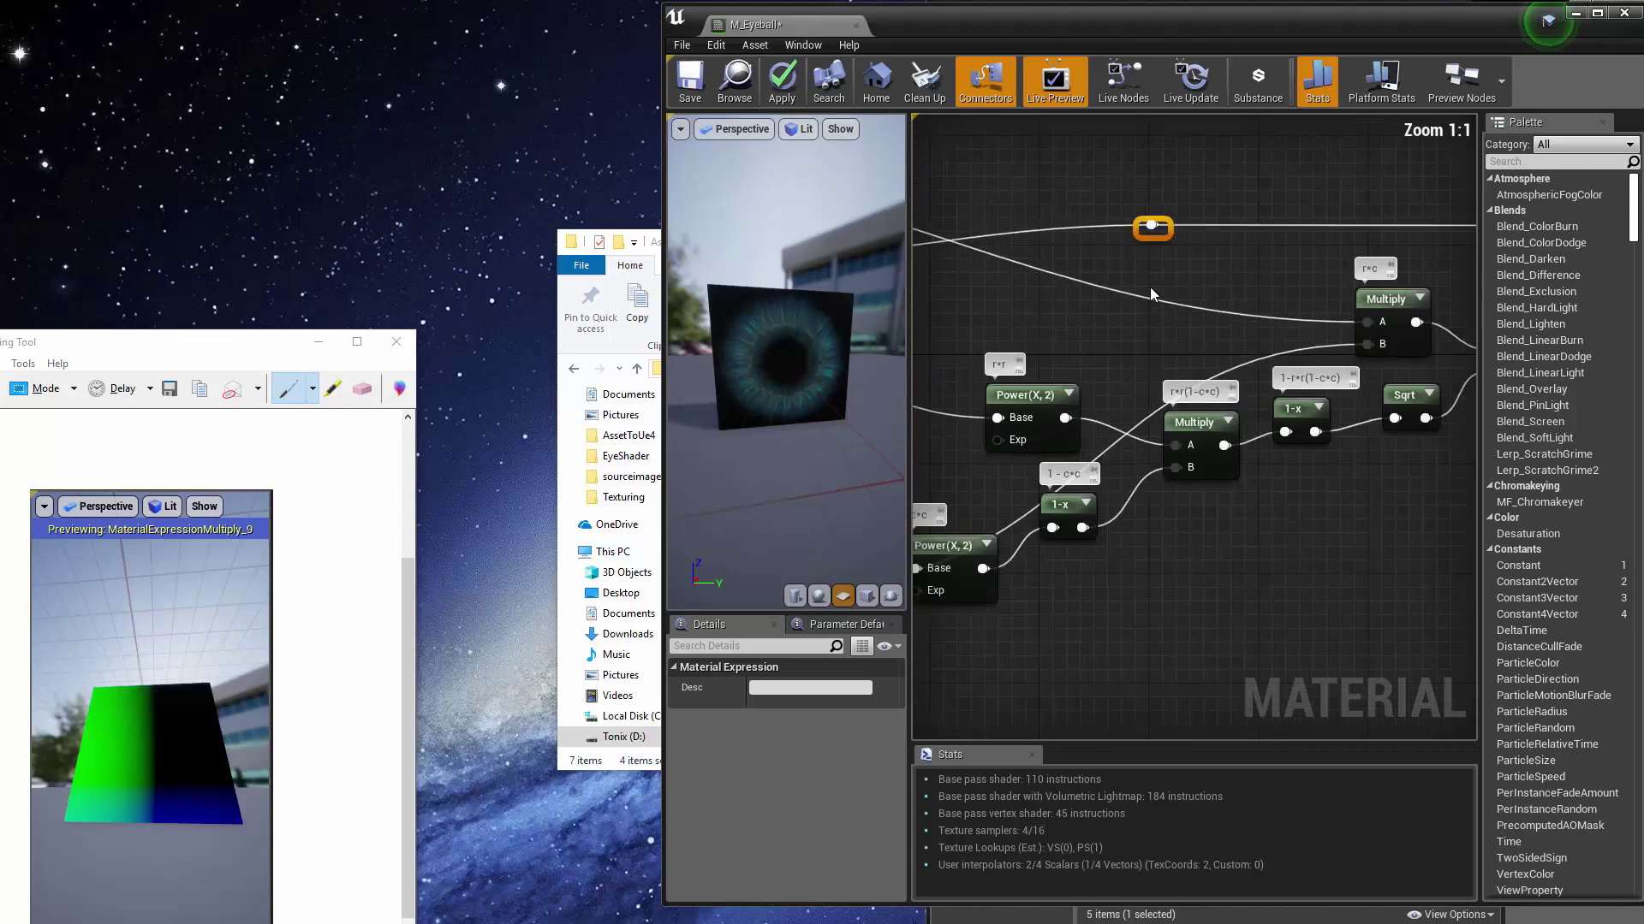
right_drag(1149, 286, 1104, 364)
drag(1161, 372, 1161, 372)
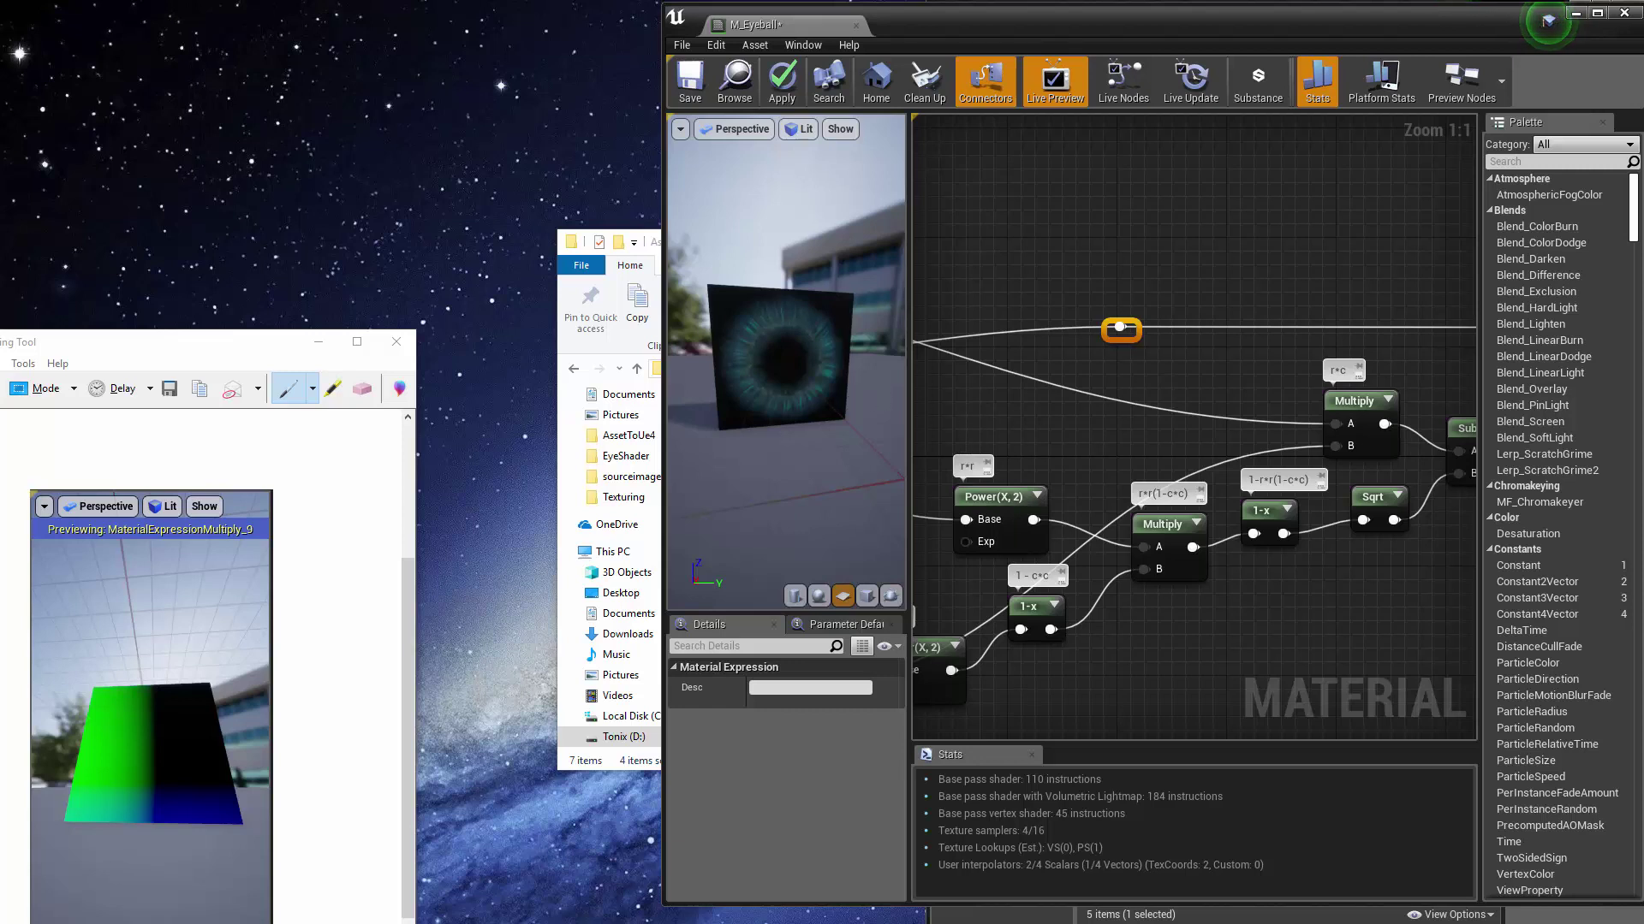
drag(786, 359, 830, 364)
scroll(1189, 374, down, 5)
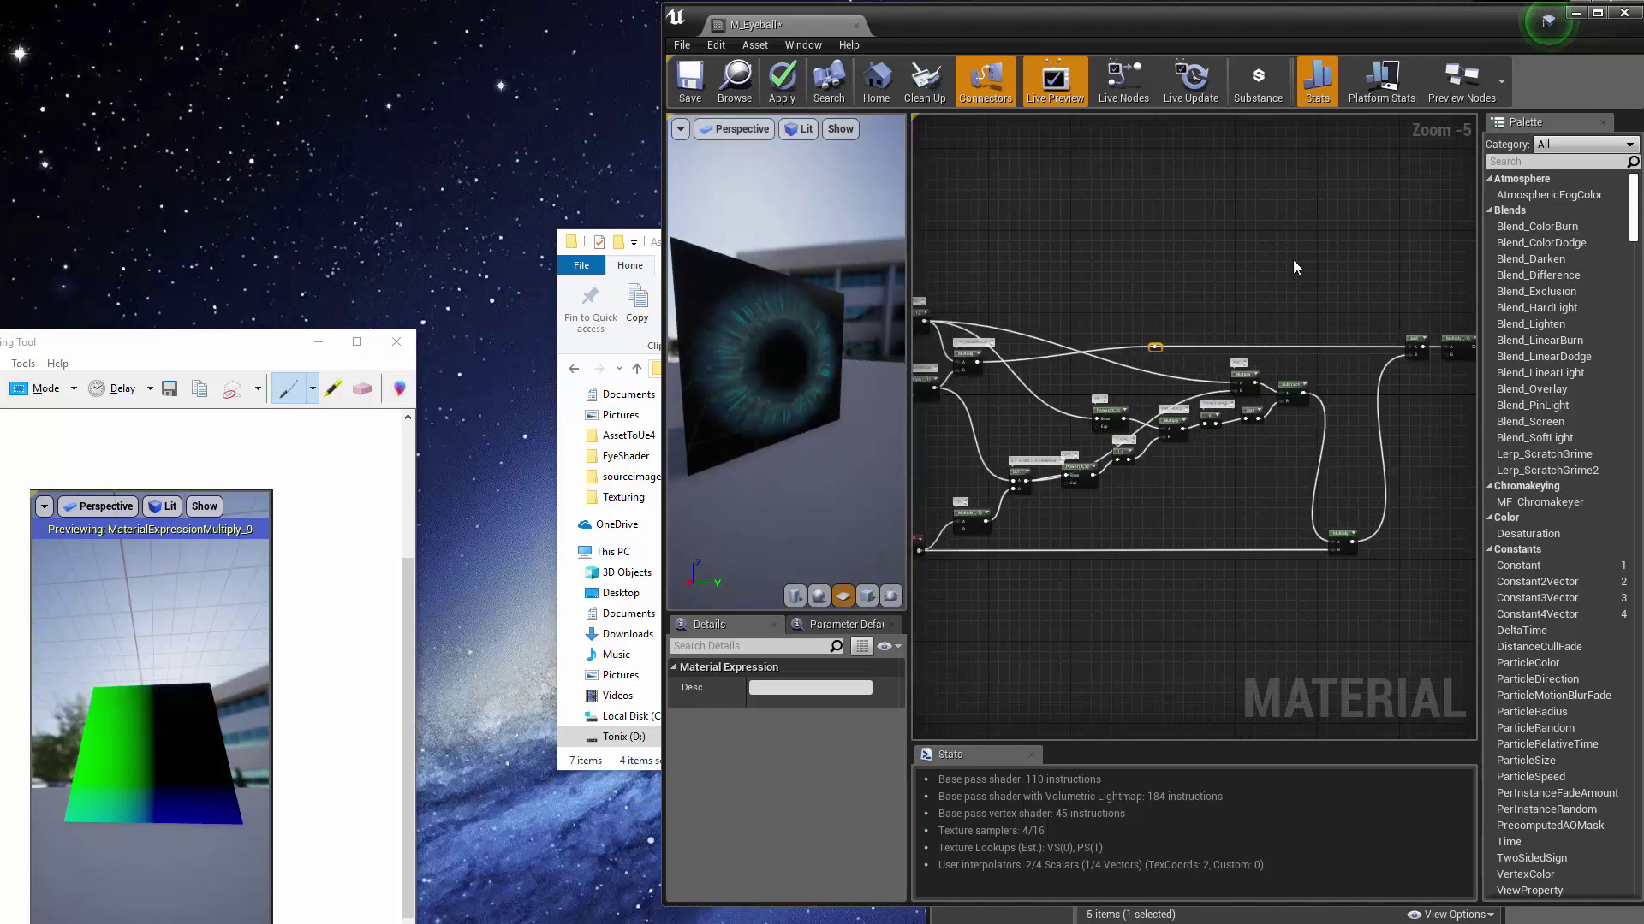
scroll(1190, 373, up, 3)
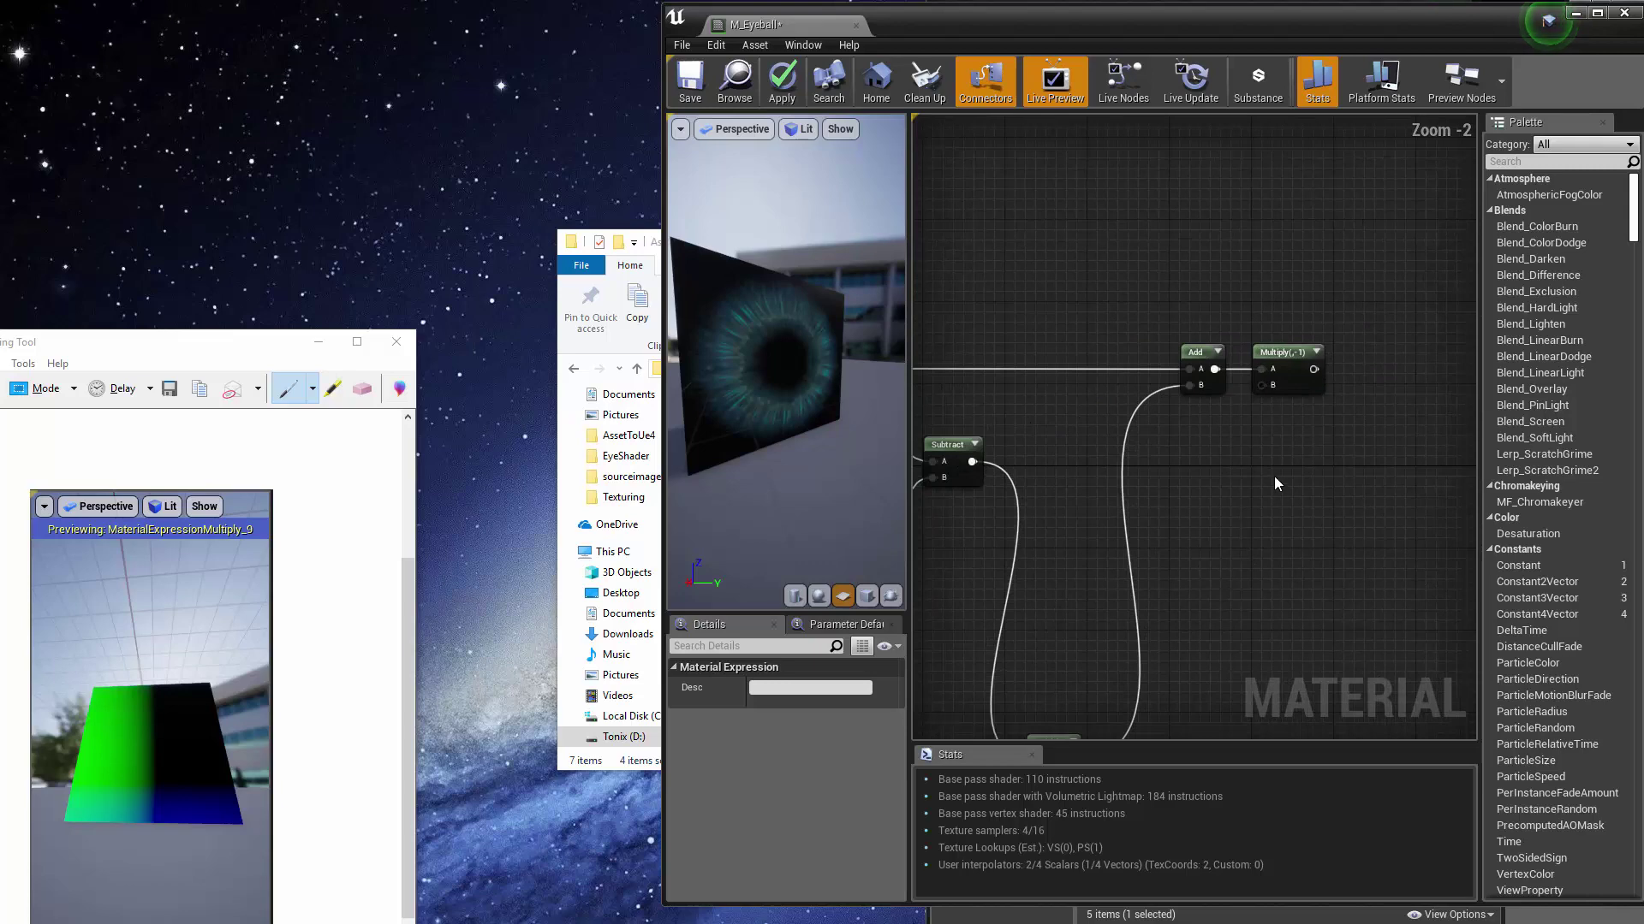
Step: Select all nodes of the refraction formula network and widen the material editor window
scroll(1238, 468, down, 5)
right_drag(1137, 425, 1331, 380)
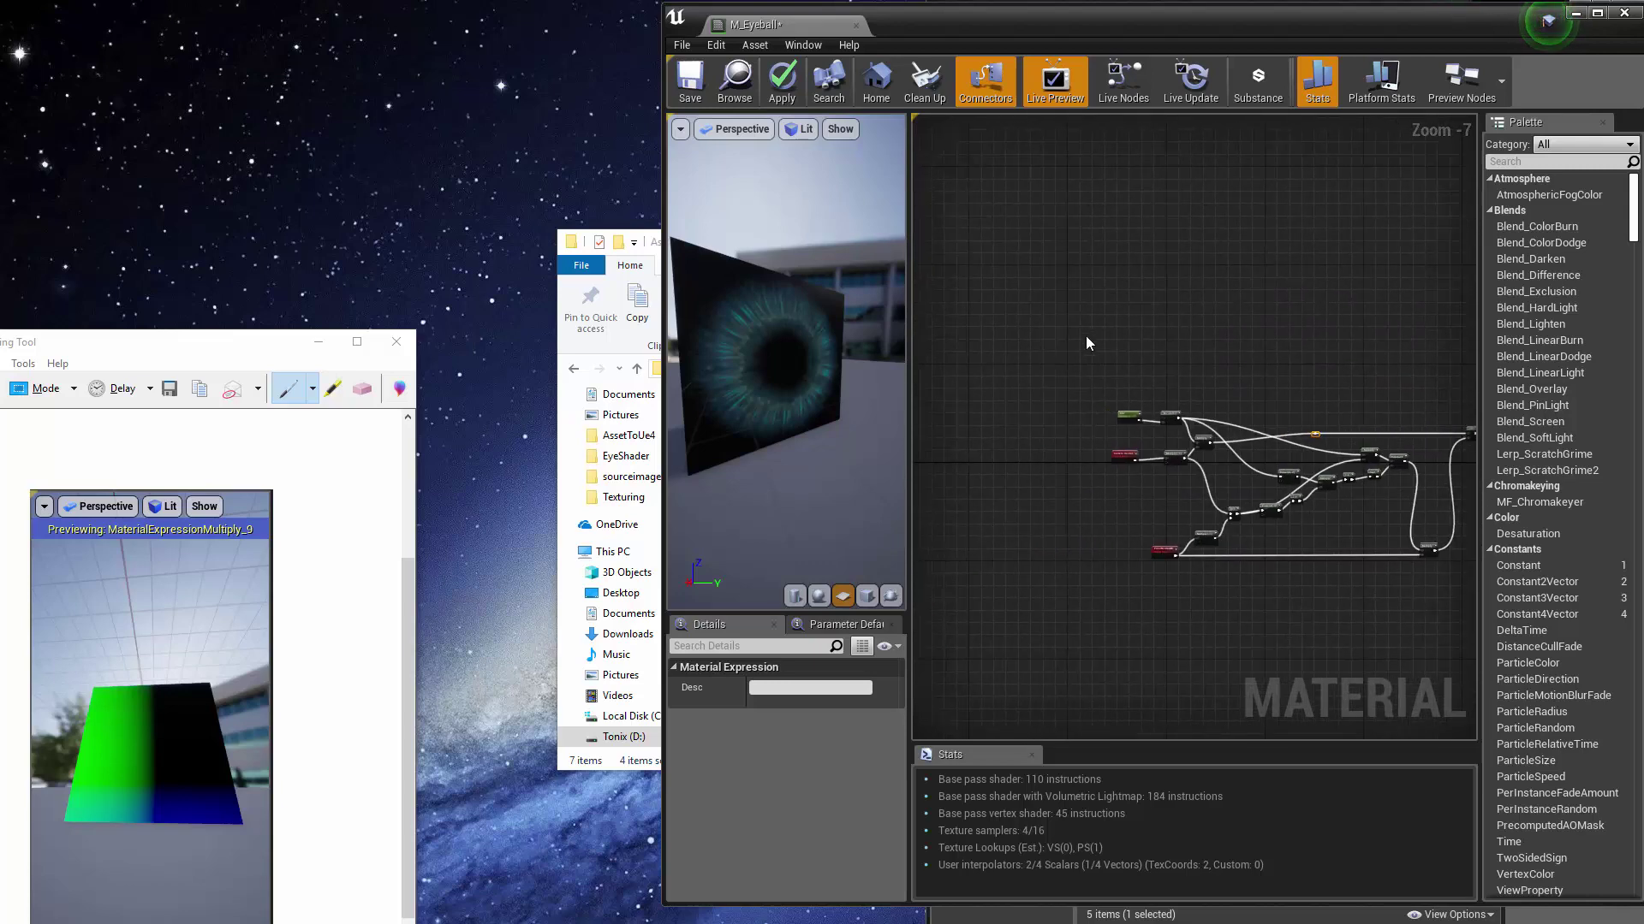
drag(1086, 336, 1331, 601)
scroll(1284, 429, up, 3)
right_drag(1282, 427, 1211, 296)
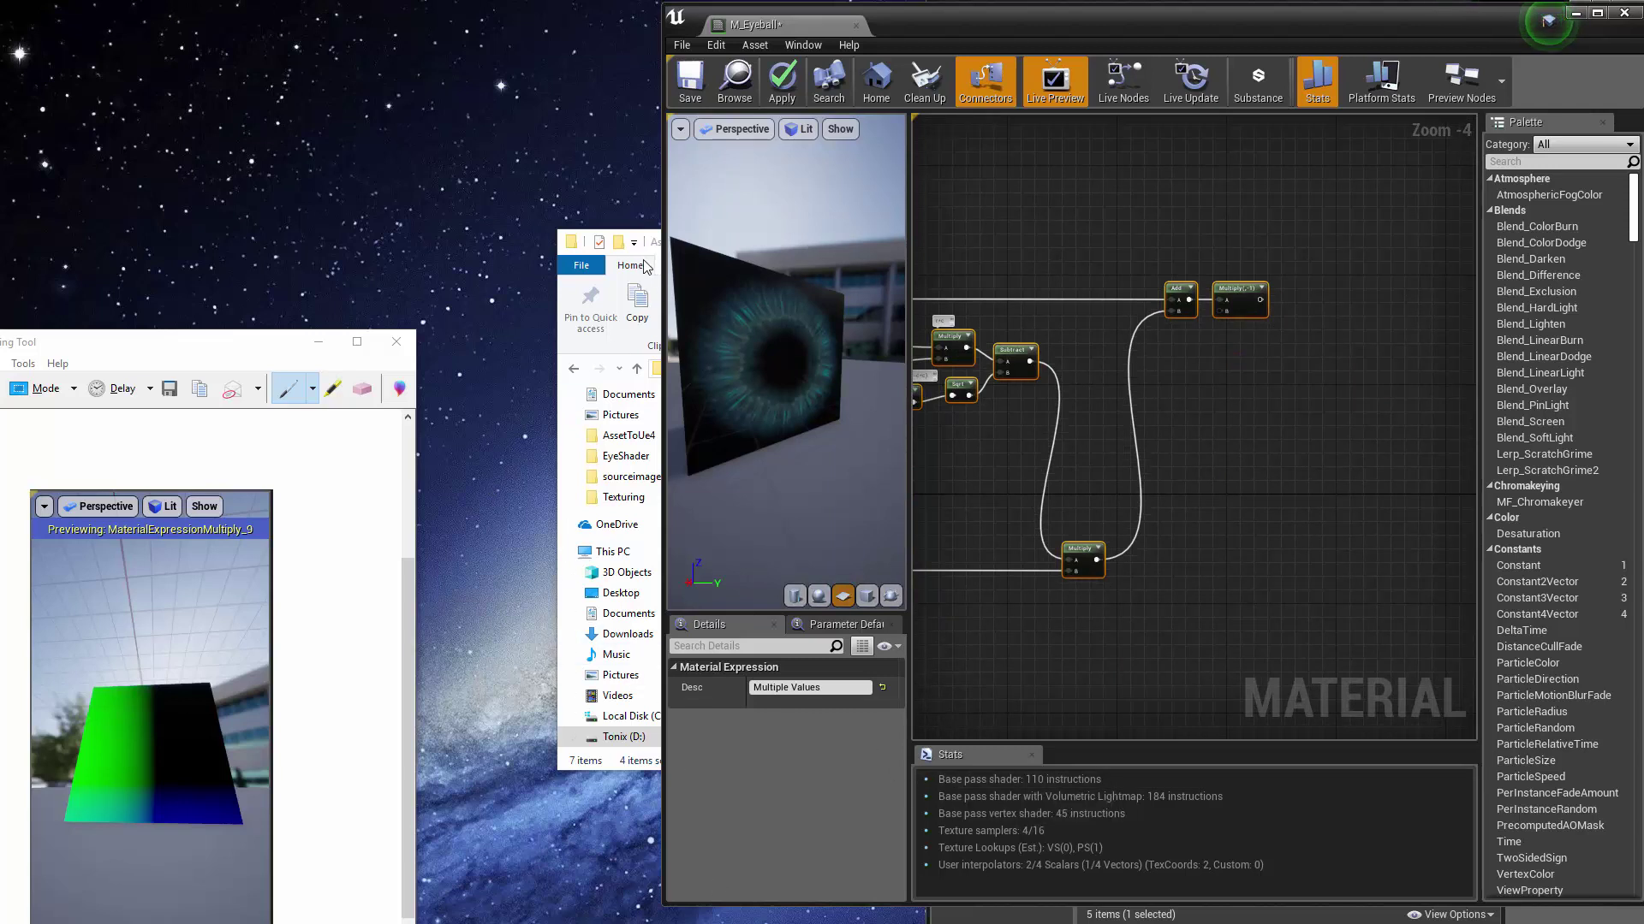
drag(661, 251, 3, 247)
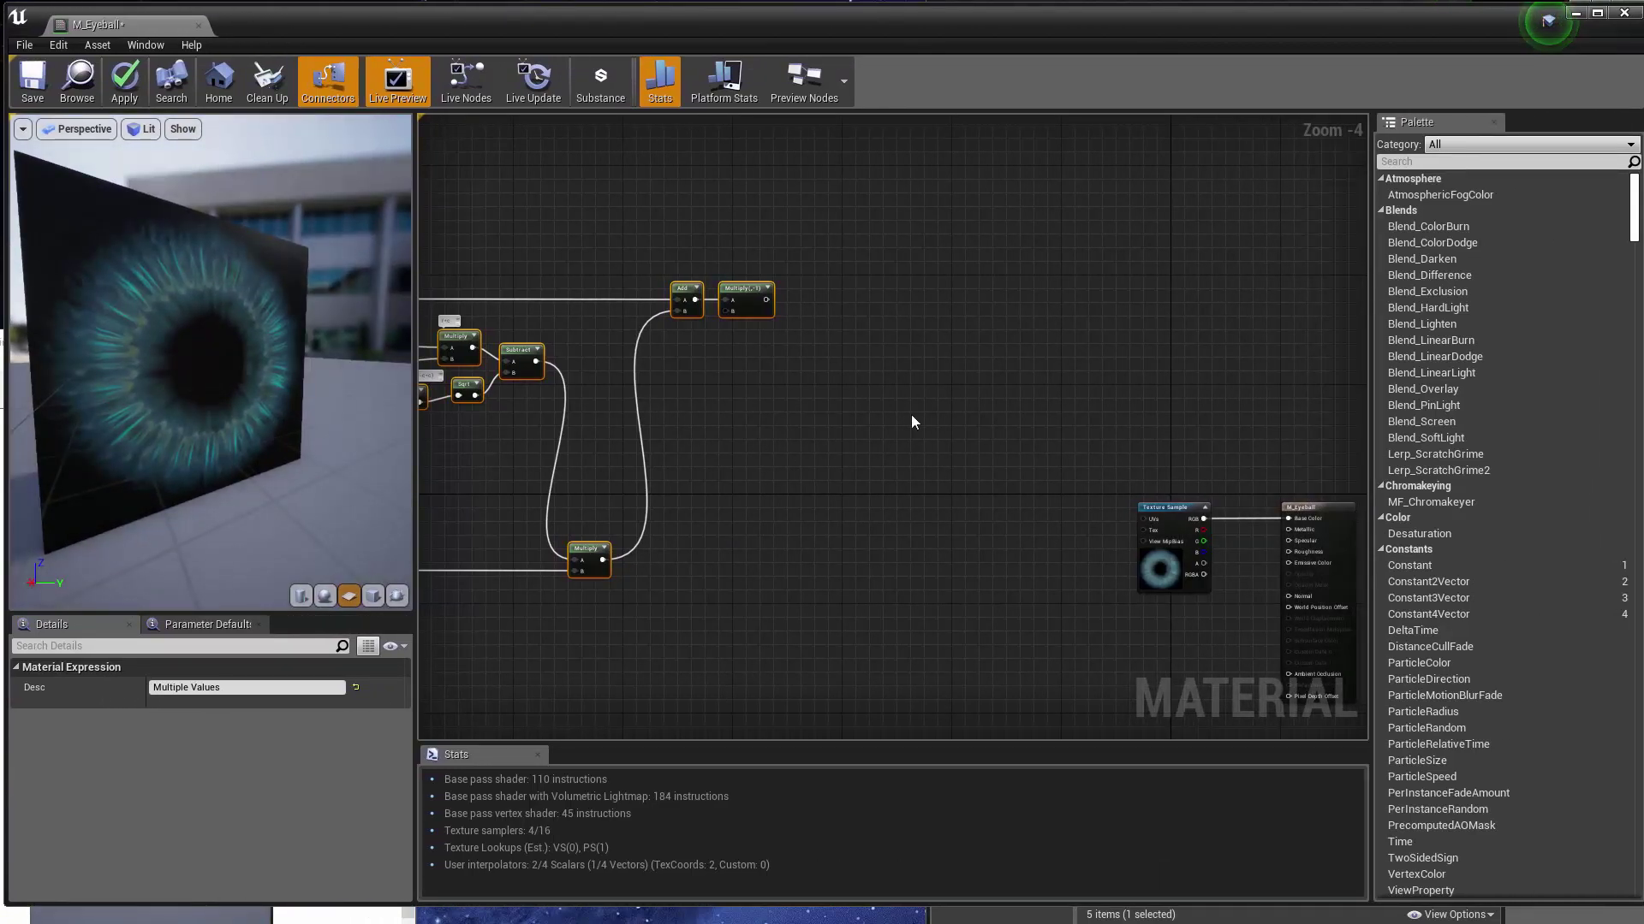